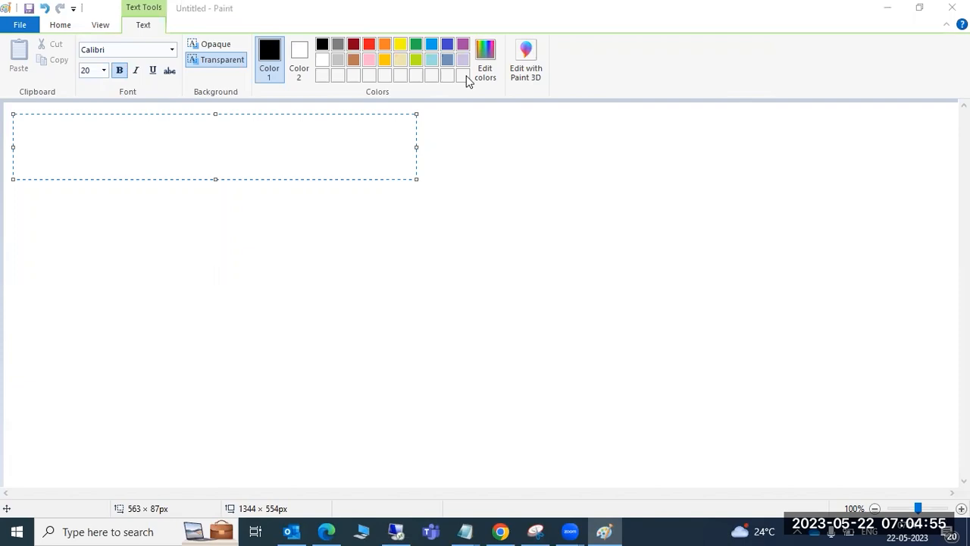
# Type the heading 'Remote Client COpy :' with a row of '=' signs on the line beneath it
pyautogui.click(152, 129)
pyautogui.write('Remot')
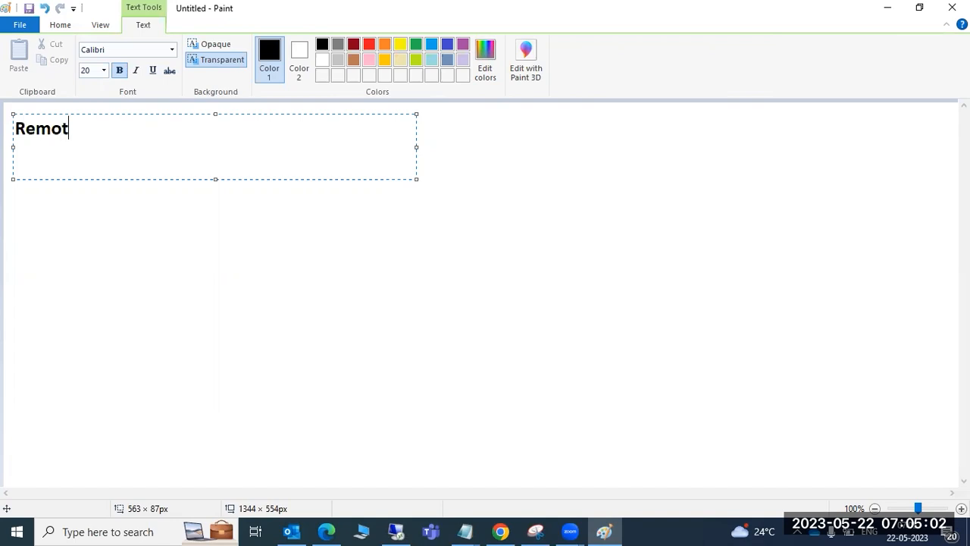
pyautogui.press('BackSpace')
pyautogui.write('te Client COpy :')
pyautogui.press('Return')
pyautogui.write('=')
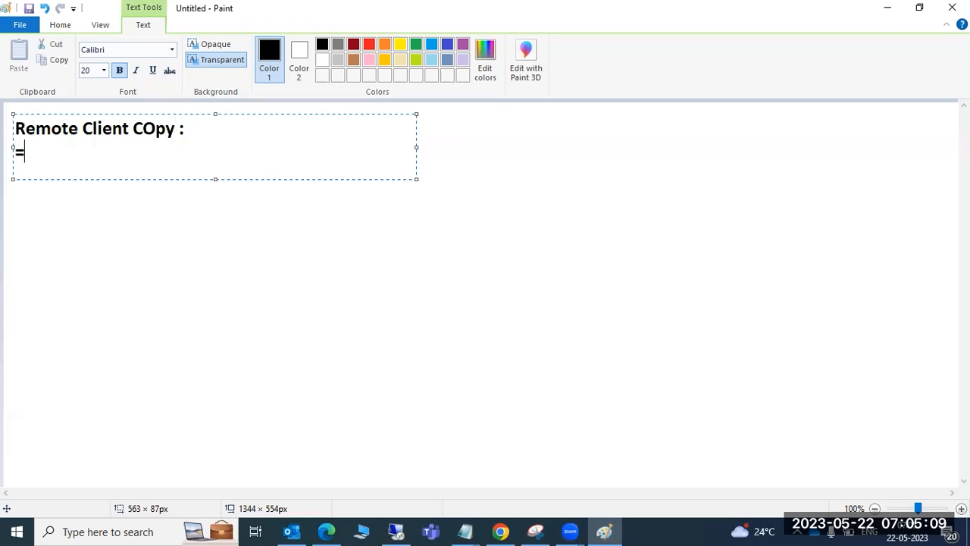
pyautogui.write('==============')
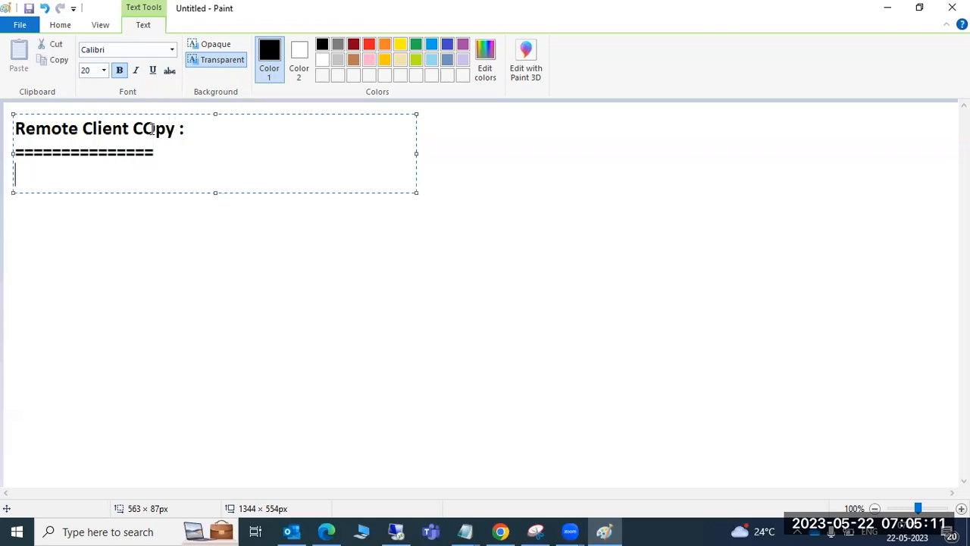
pyautogui.click(153, 295)
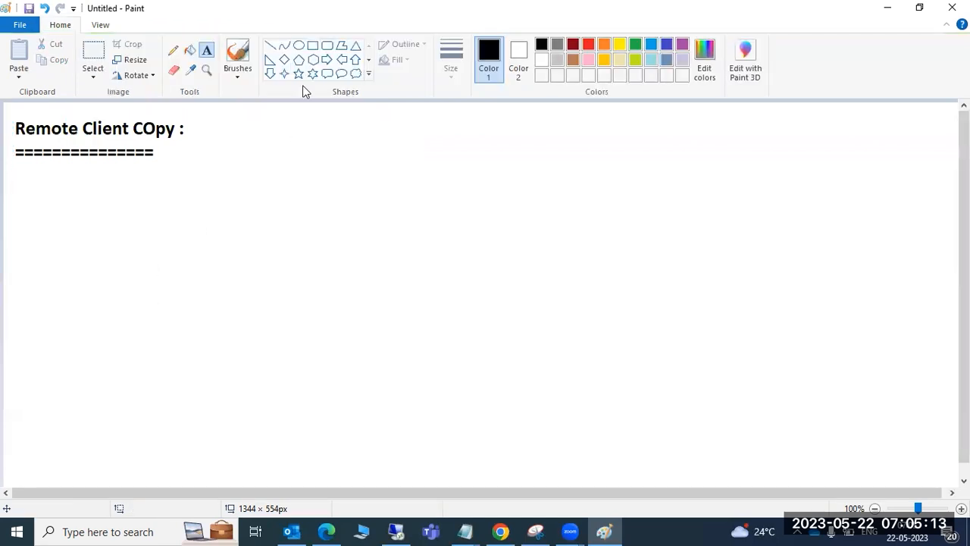
pyautogui.click(327, 46)
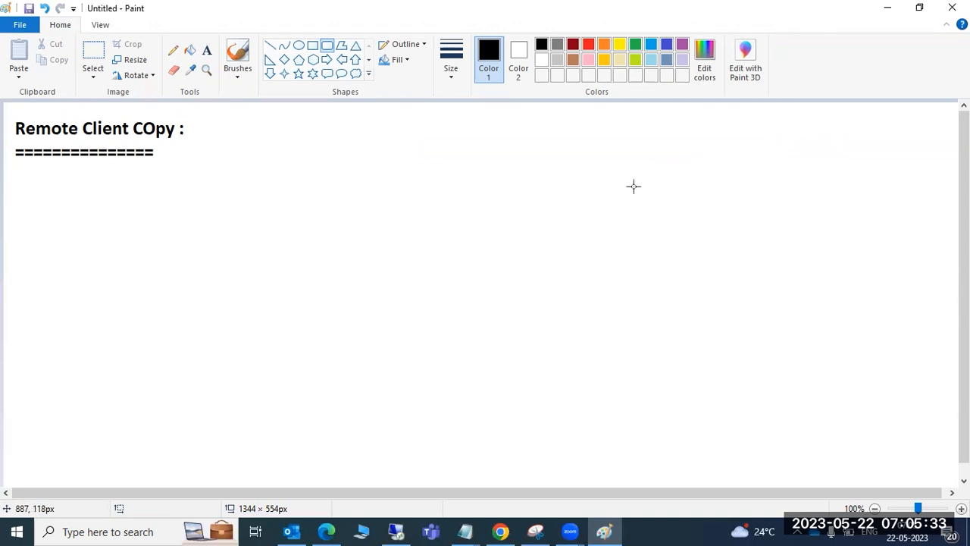
# Drag out a left rounded-rectangle box and a second matching box to its right
pyautogui.moveTo(508, 127); pyautogui.dragTo(648, 264)
pyautogui.moveTo(777, 128); pyautogui.dragTo(901, 260)
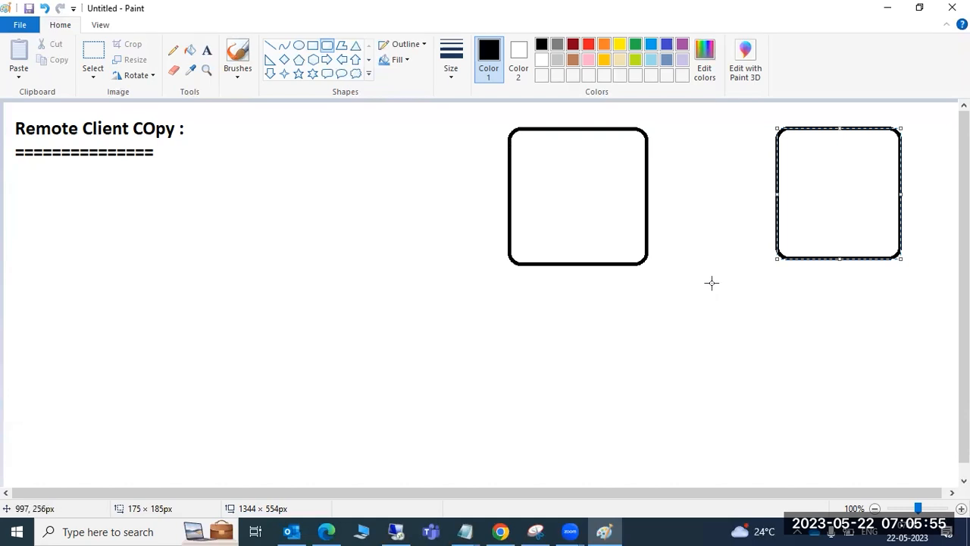
# Draw a small rounded rectangle inside the left box and another inside the right box
pyautogui.click(483, 251)
pyautogui.moveTo(537, 183); pyautogui.dragTo(578, 215)
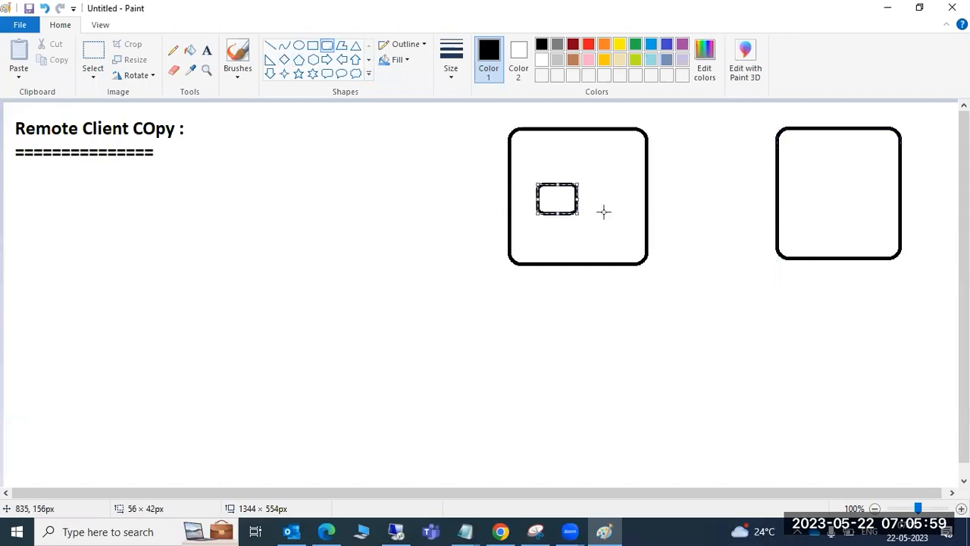
pyautogui.moveTo(797, 179); pyautogui.dragTo(854, 216)
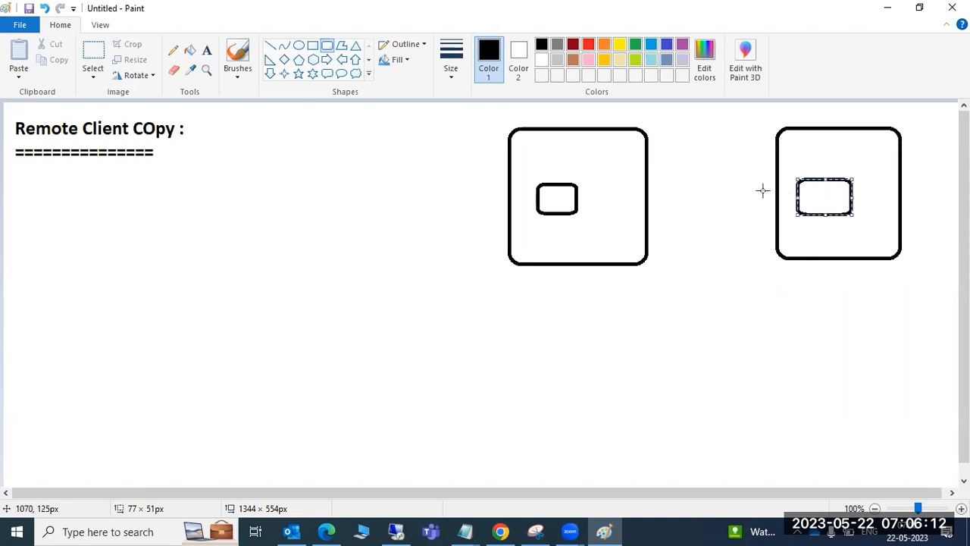
# Draw a horizontal connector line from the left box's edge to the right box
pyautogui.click(650, 195)
pyautogui.moveTo(649, 195); pyautogui.dragTo(777, 197)
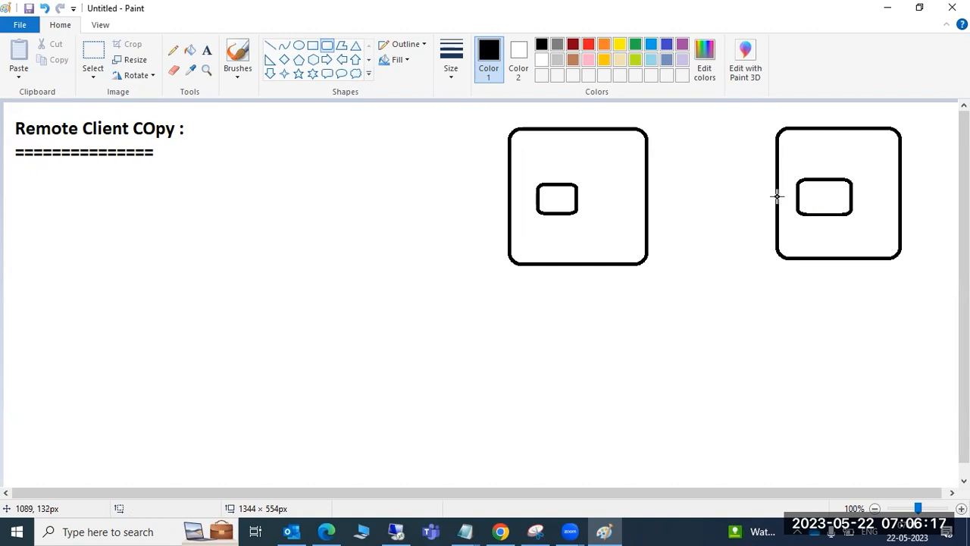
pyautogui.moveTo(650, 192); pyautogui.dragTo(776, 192)
pyautogui.click(764, 252)
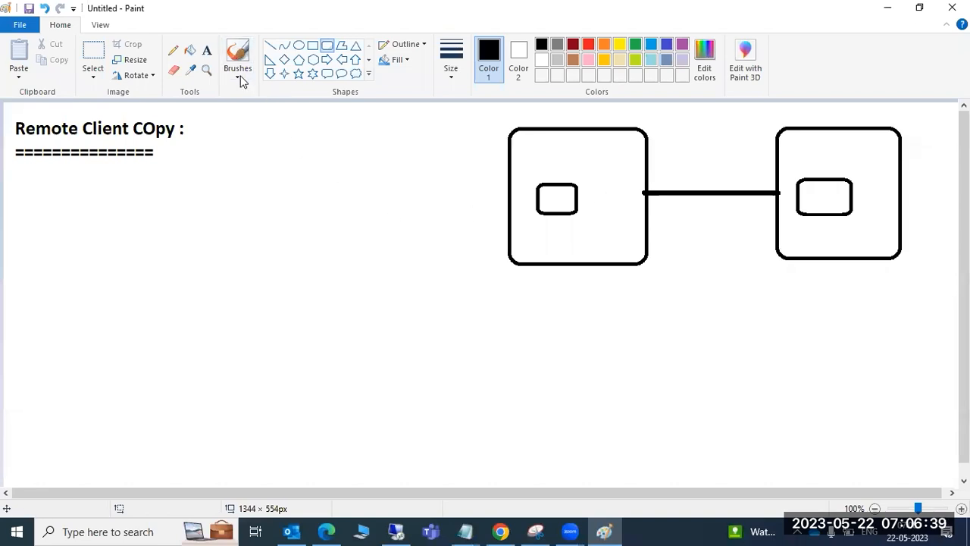
pyautogui.click(206, 50)
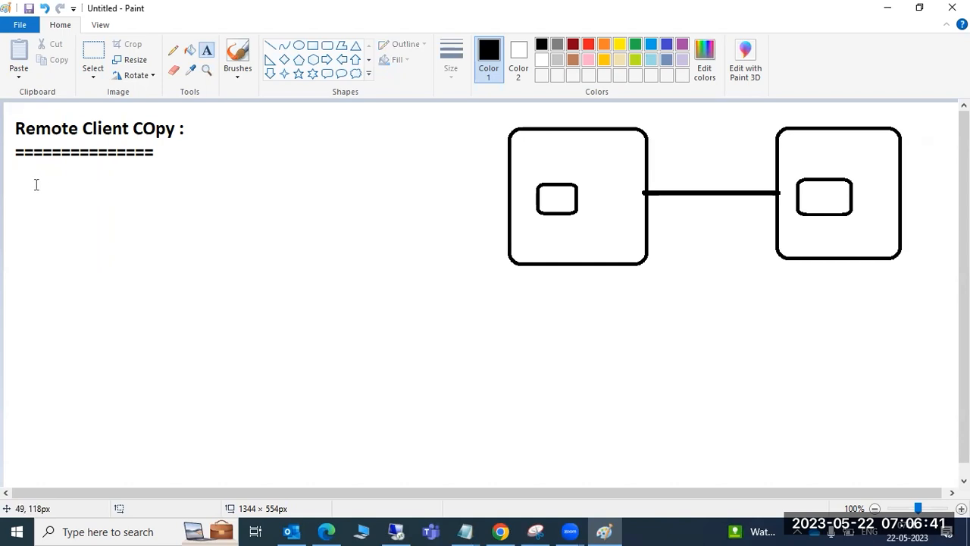
# Add the text 'RFC - Remote function Call..' in a text box under the heading
pyautogui.moveTo(19, 170)
pyautogui.mouseDown()
pyautogui.moveTo(208, 199)
pyautogui.moveTo(316, 203)
pyautogui.moveTo(336, 227)
pyautogui.mouseUp()
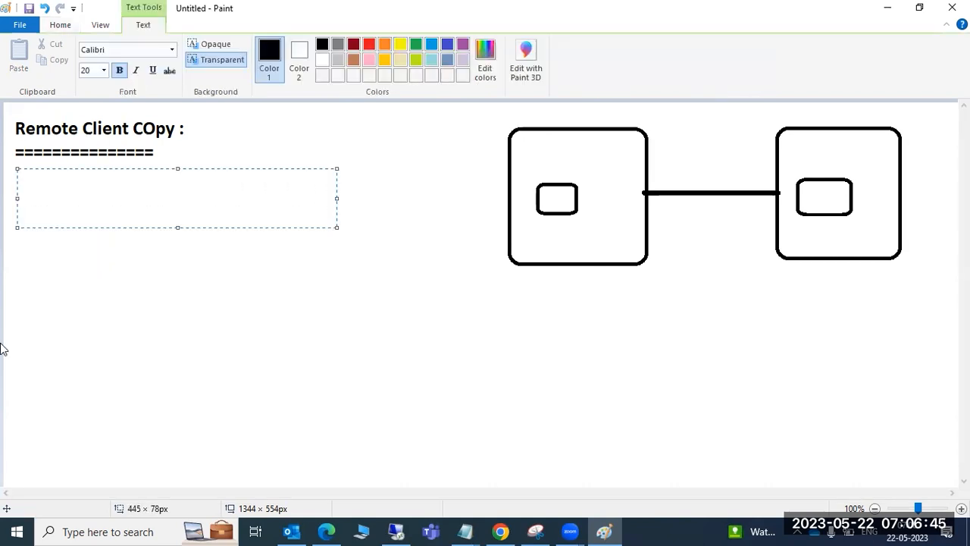
pyautogui.write('RFC')
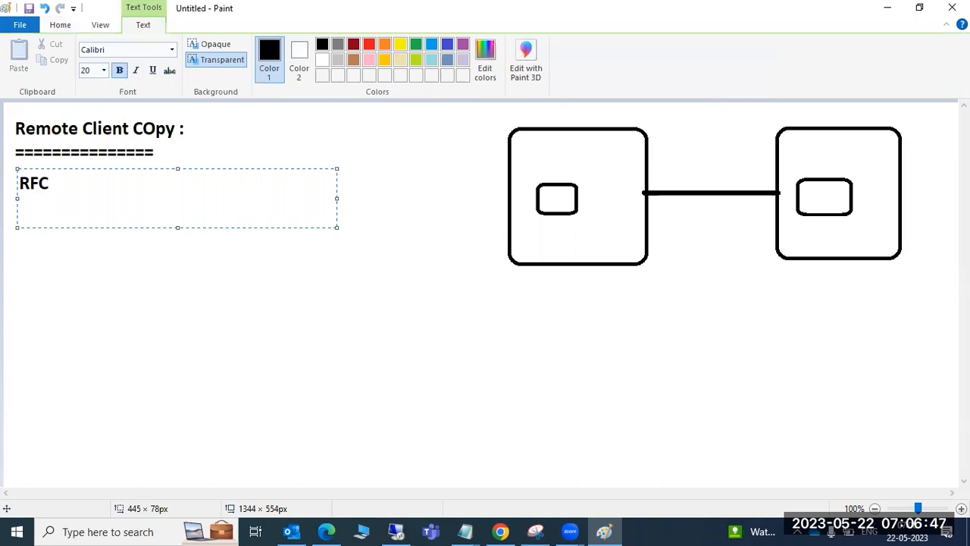
pyautogui.write(' - Remot')
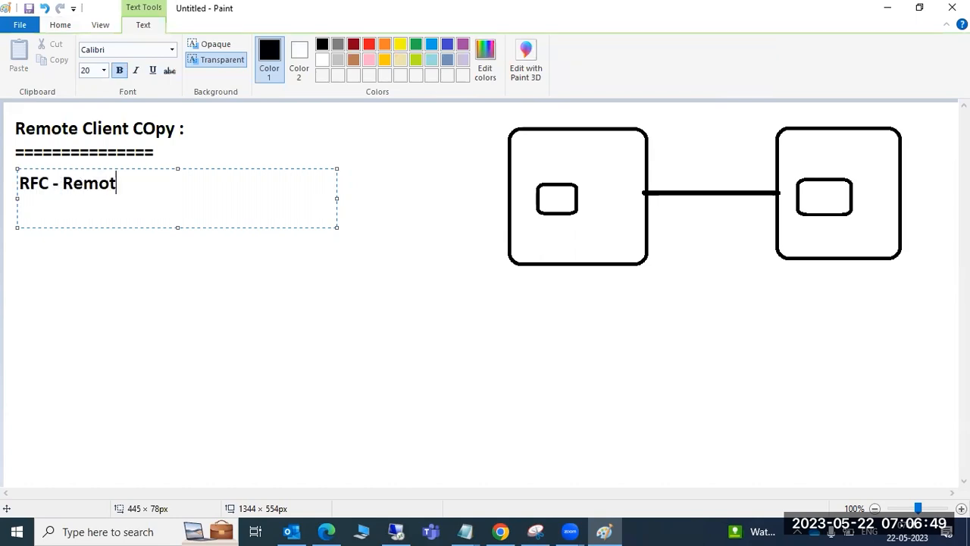
pyautogui.write('e function ')
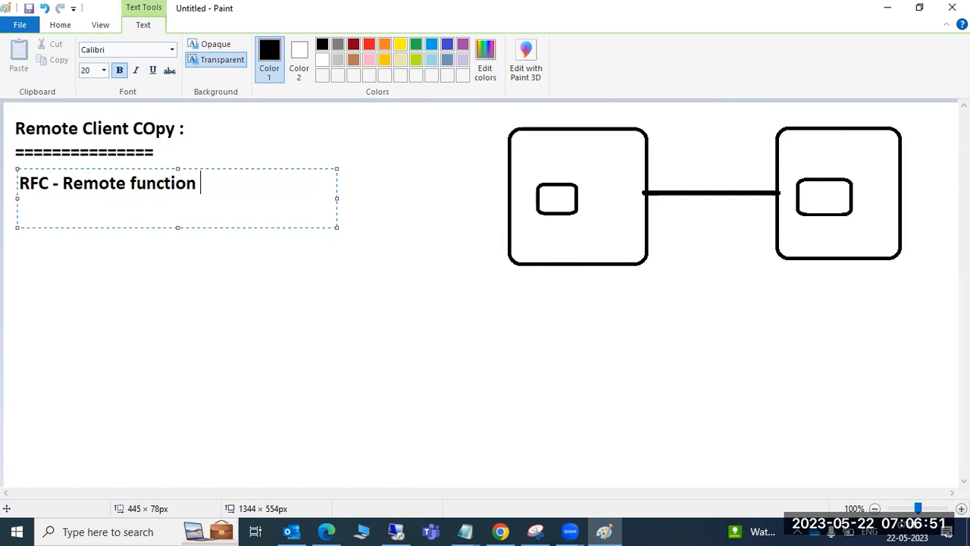
pyautogui.write('Call..')
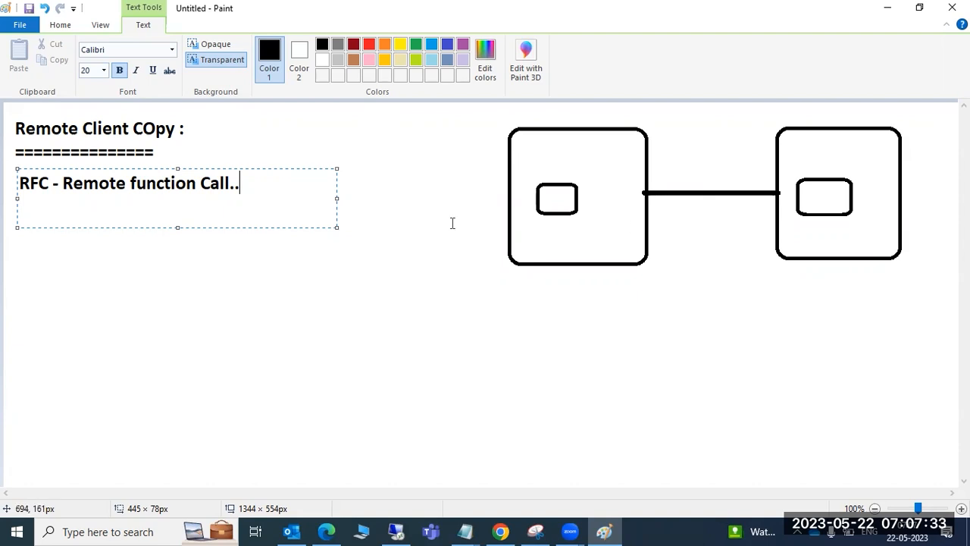
pyautogui.click(247, 241)
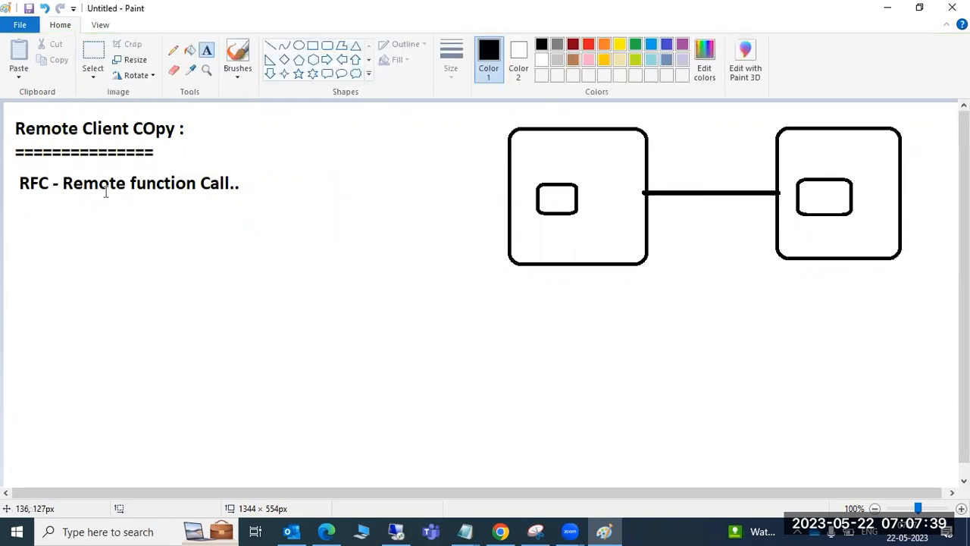
# Place the text 'SM59' in a text box just right of 'Call..'
pyautogui.moveTo(246, 172); pyautogui.dragTo(440, 207)
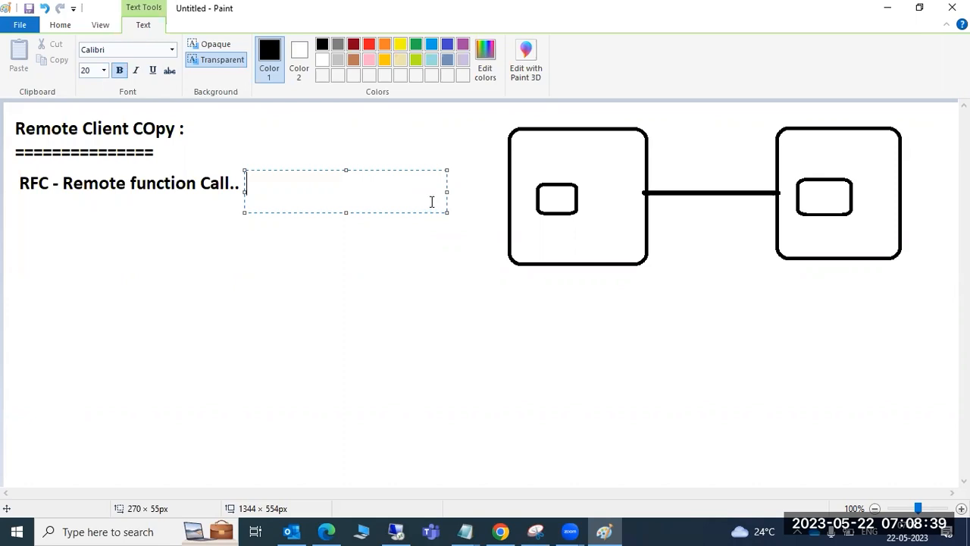
pyautogui.write('SM59')
pyautogui.click(310, 263)
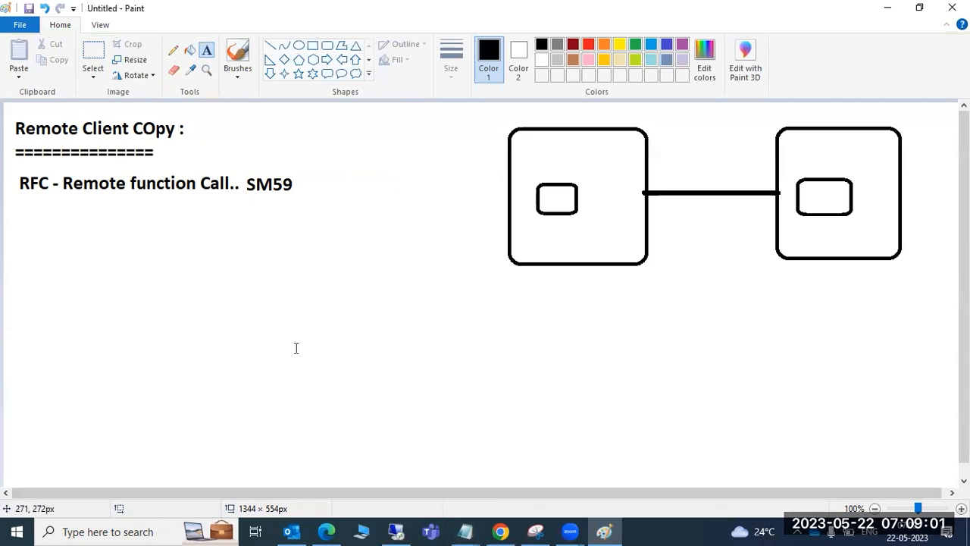
# In the remote session, refresh the desktop and bring Edge up on the SAP Support Portal Home tab
pyautogui.click(399, 528)
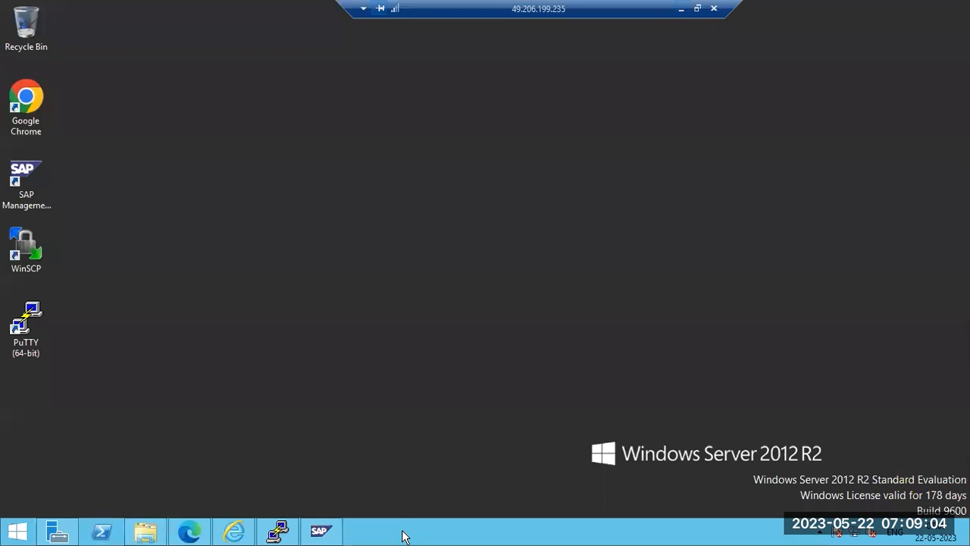
pyautogui.rightClick(305, 238)
pyautogui.click(344, 274)
pyautogui.click(145, 532)
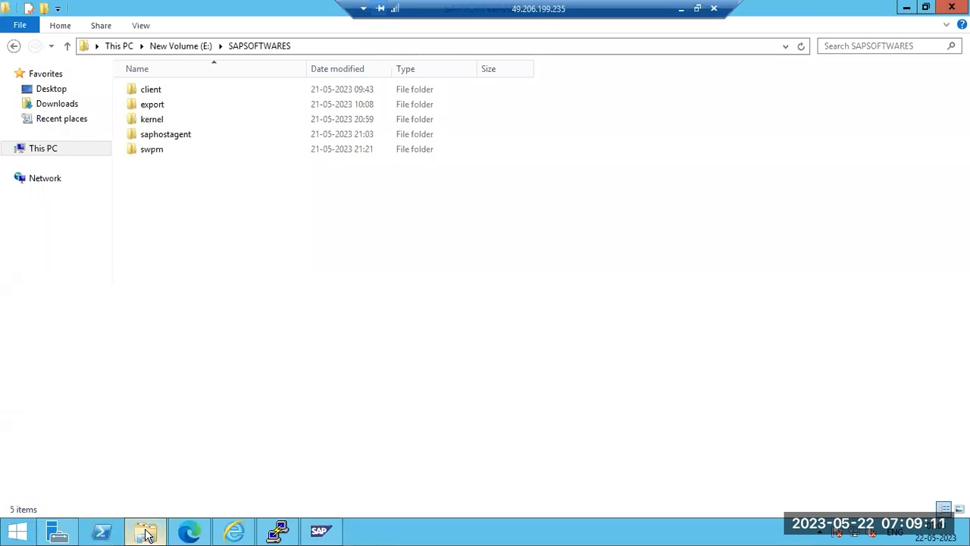
pyautogui.click(148, 535)
pyautogui.click(189, 532)
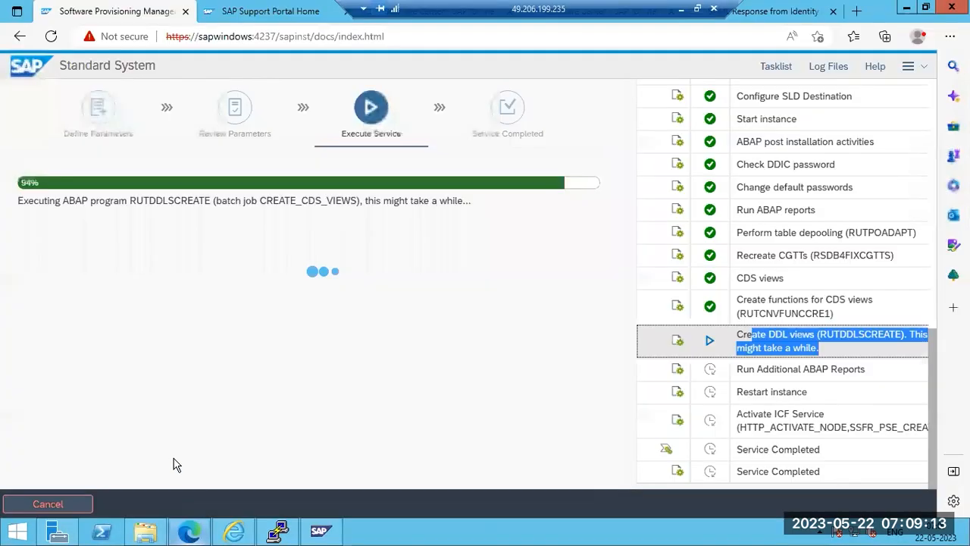
pyautogui.click(277, 13)
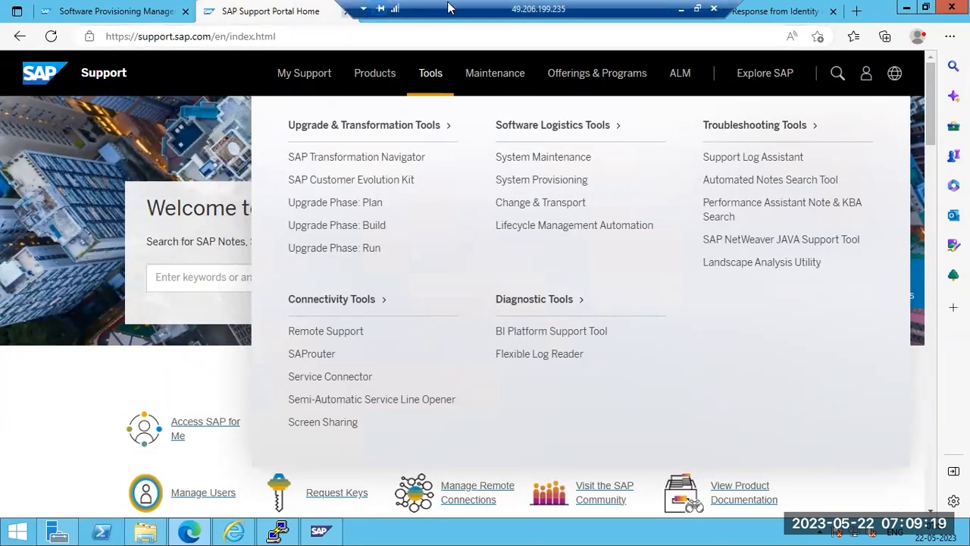
# From the Software Center page, open the SAP GUI FOR WINDOWS 7.70 CORE link in a new tab
pyautogui.moveTo(451, 8); pyautogui.dragTo(626, 8)
pyautogui.click(477, 13)
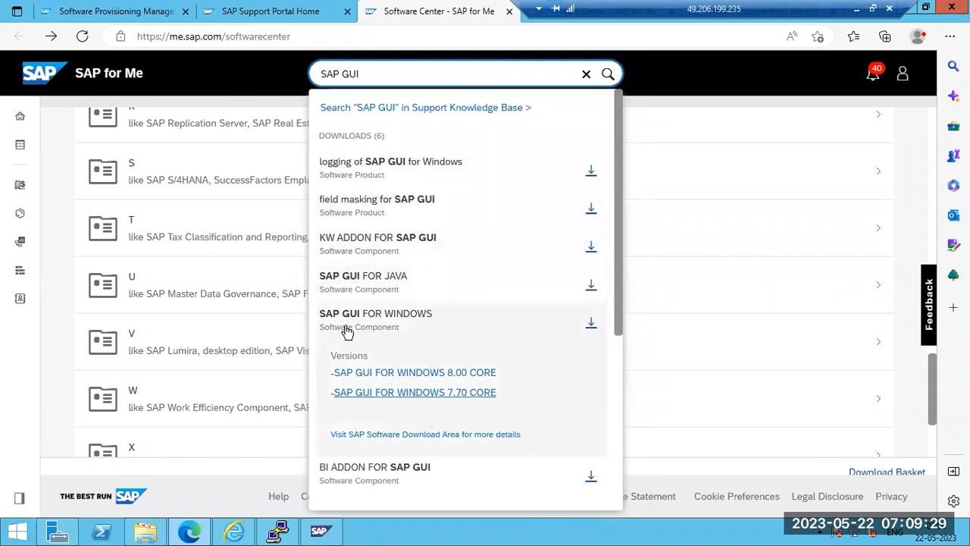
pyautogui.rightClick(383, 395)
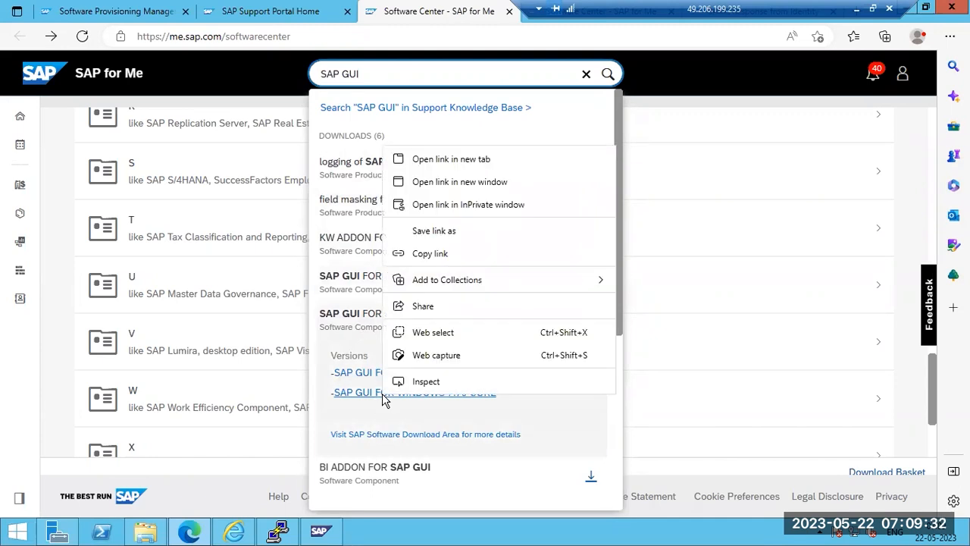
pyautogui.click(451, 160)
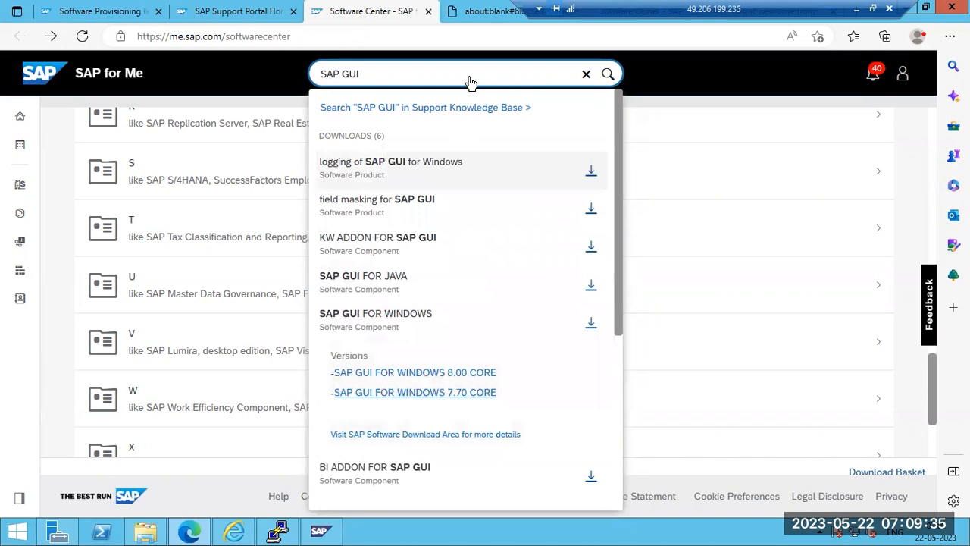
pyautogui.click(481, 14)
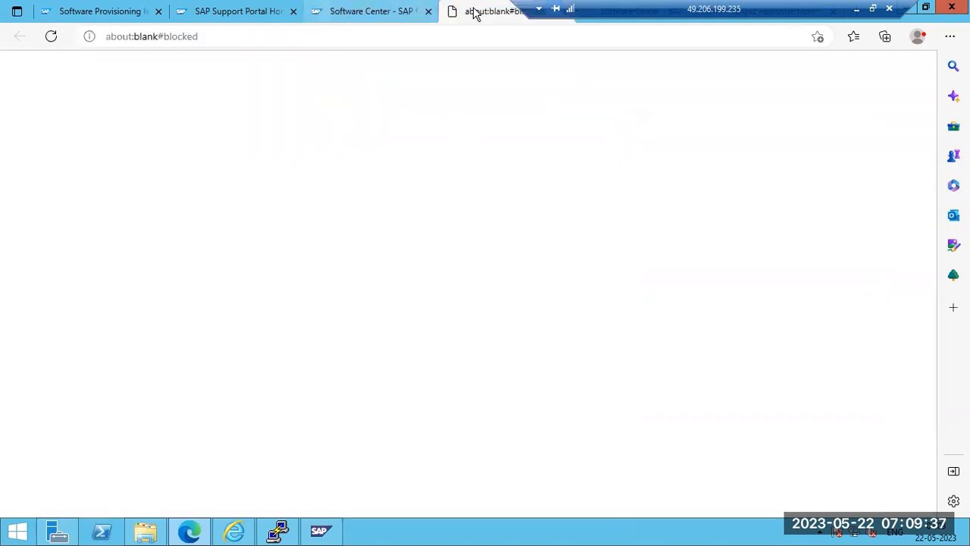
pyautogui.hotkey('ctrl', 'shift', 'Tab')
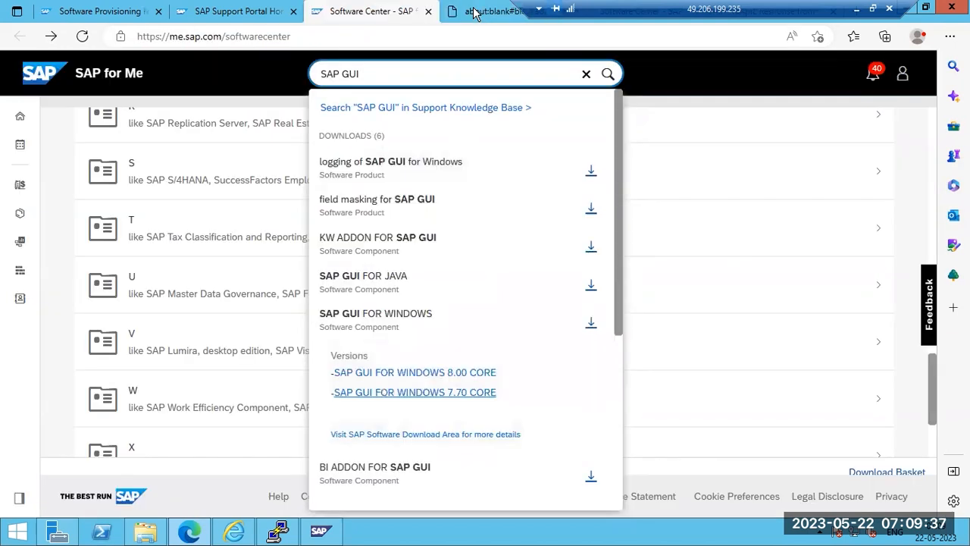
# Retry the 7.70 CORE link in a new window, then close the blocked blank page
pyautogui.rightClick(389, 398)
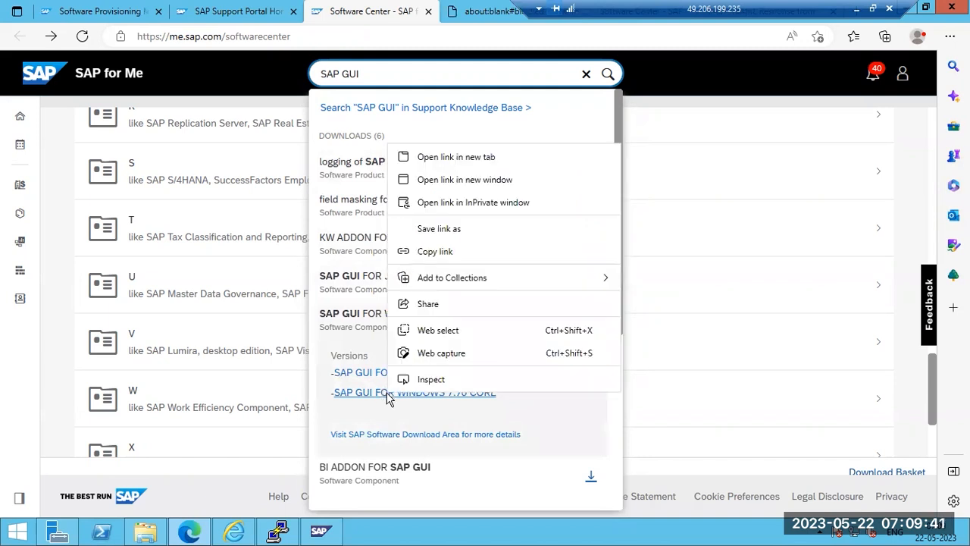
pyautogui.click(452, 180)
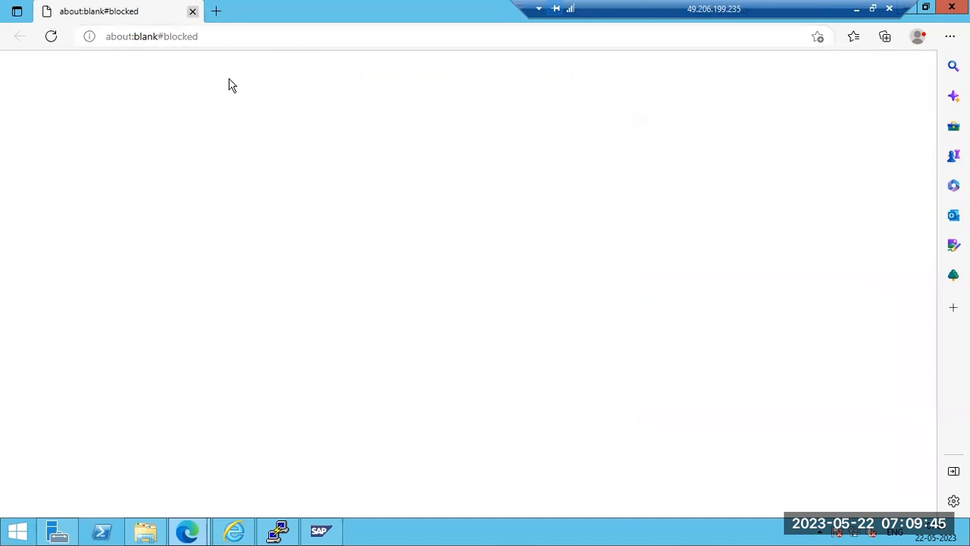
pyautogui.click(193, 12)
pyautogui.click(21, 364)
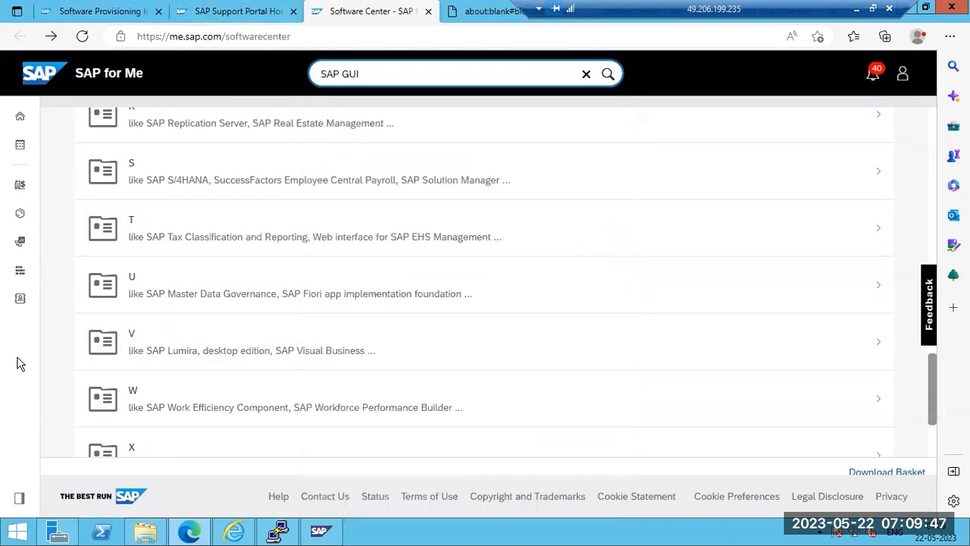
# Expand the catalogue By Category and open Additional Components
pyautogui.scroll(6, 250, 297)
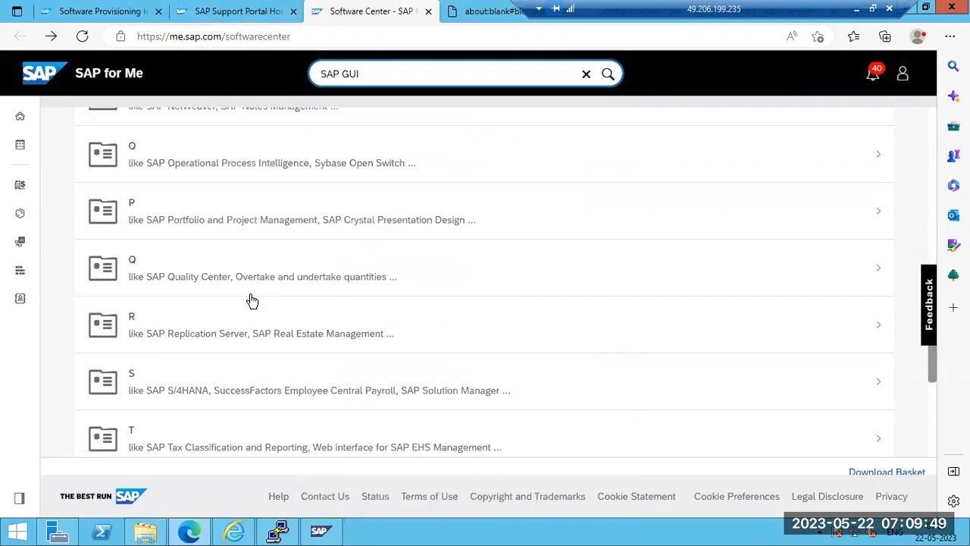
pyautogui.scroll(-8, 253, 300)
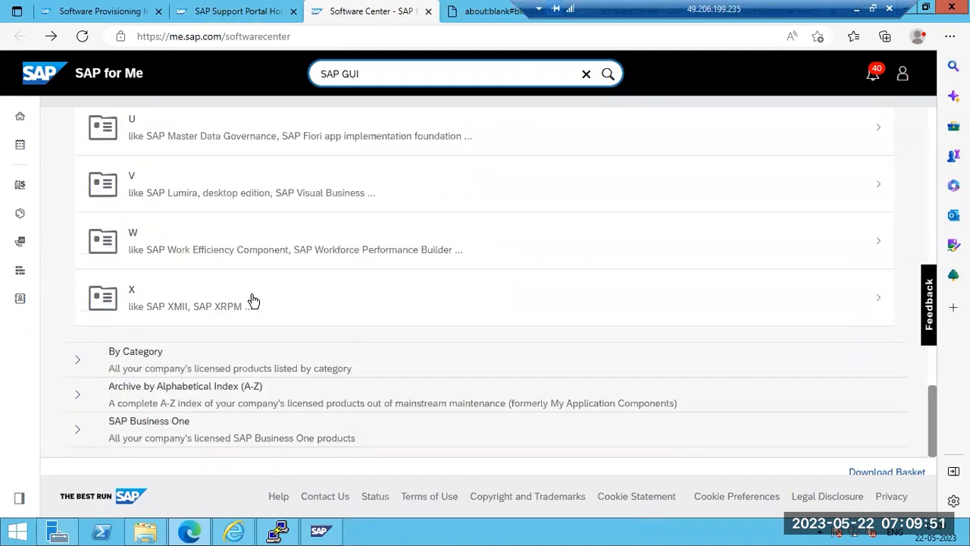
pyautogui.click(79, 360)
pyautogui.scroll(-4, 149, 381)
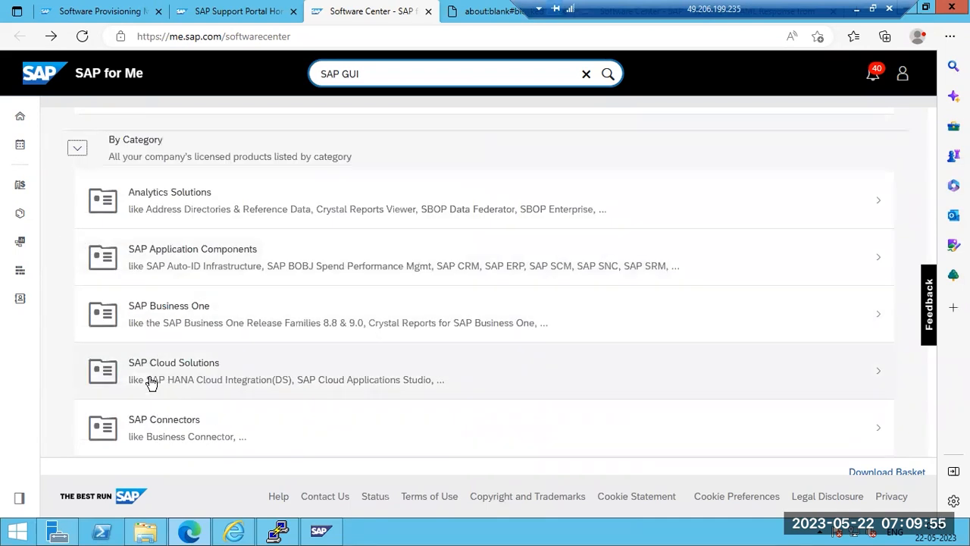
pyautogui.scroll(-2, 182, 404)
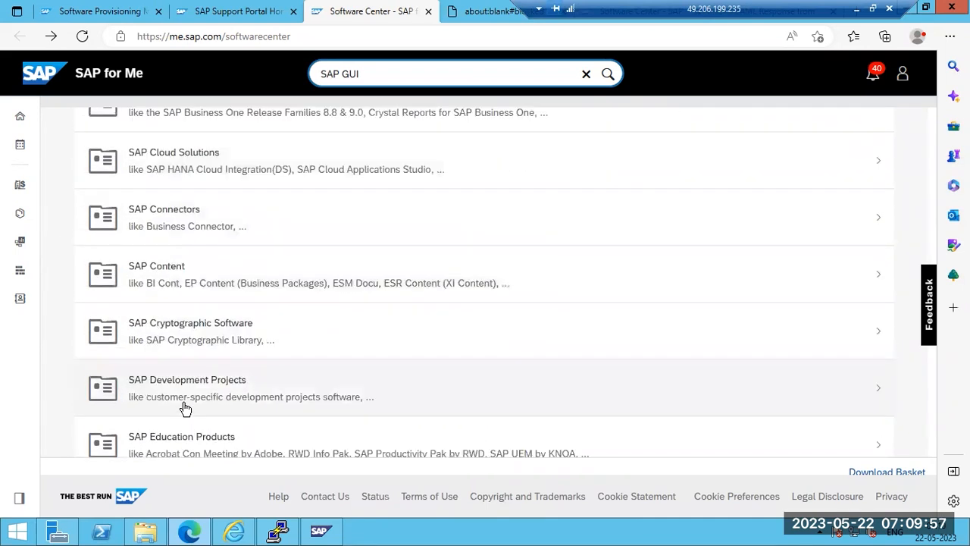
pyautogui.scroll(-4, 186, 410)
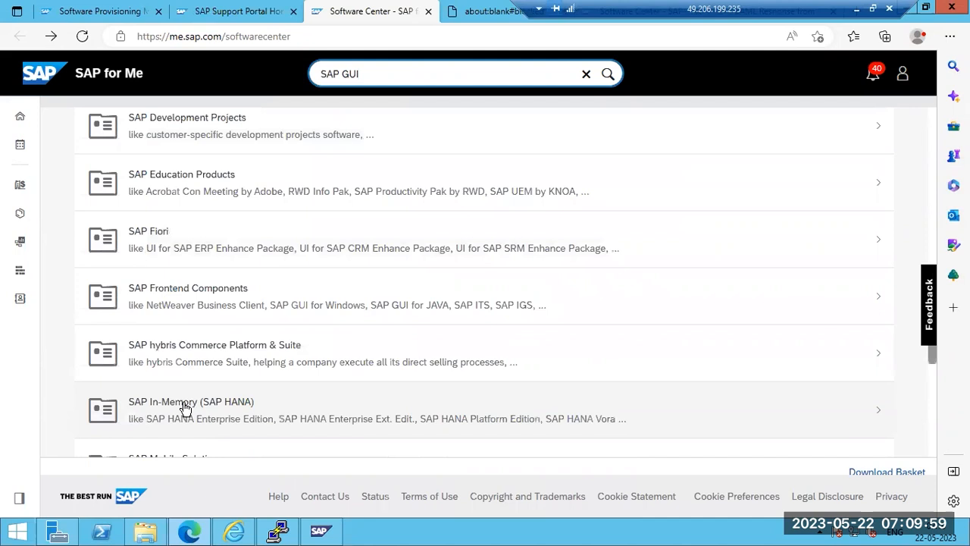
pyautogui.scroll(-3, 186, 409)
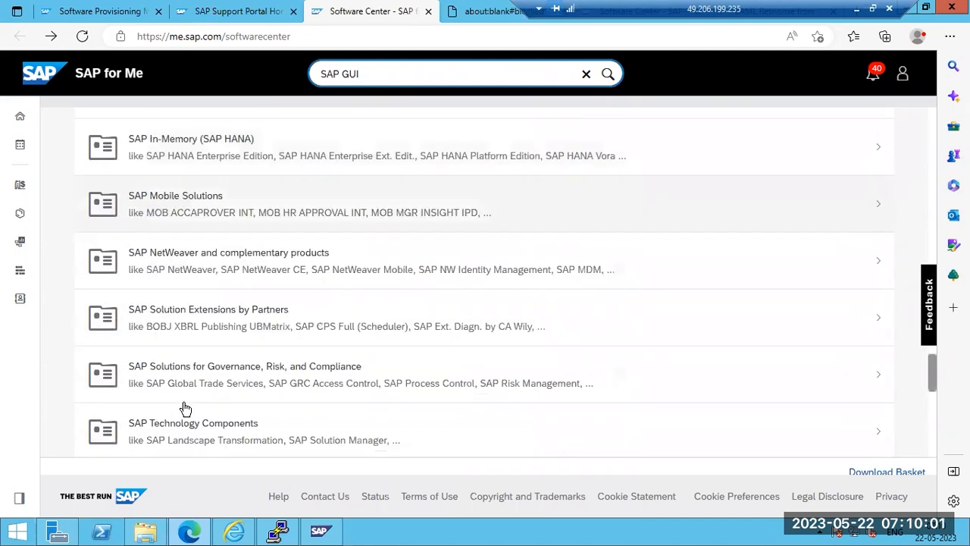
pyautogui.scroll(-1, 215, 425)
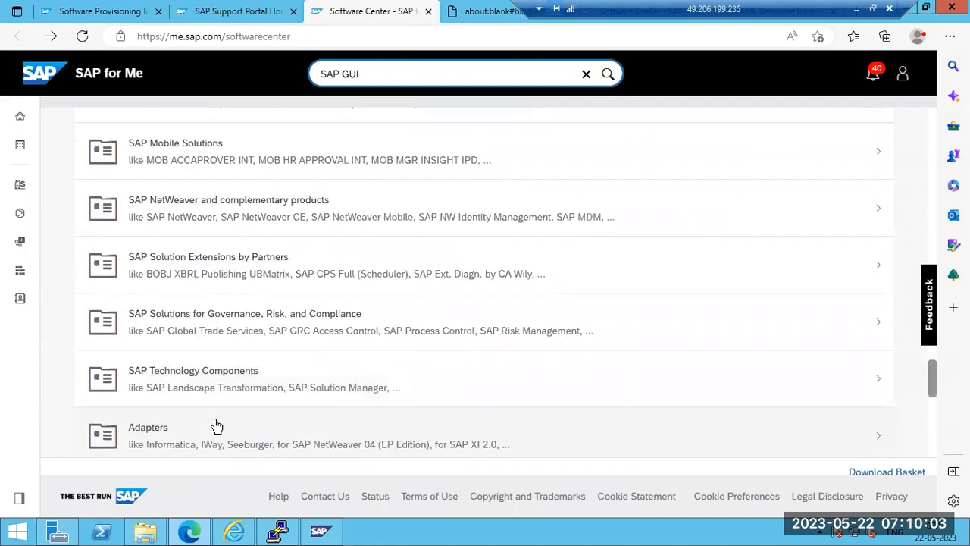
pyautogui.scroll(-4, 216, 426)
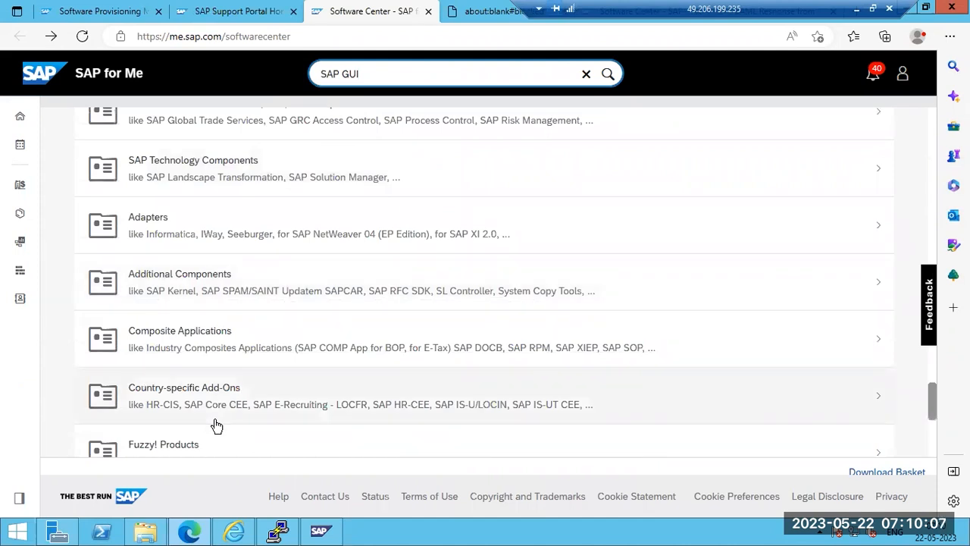
pyautogui.click(216, 287)
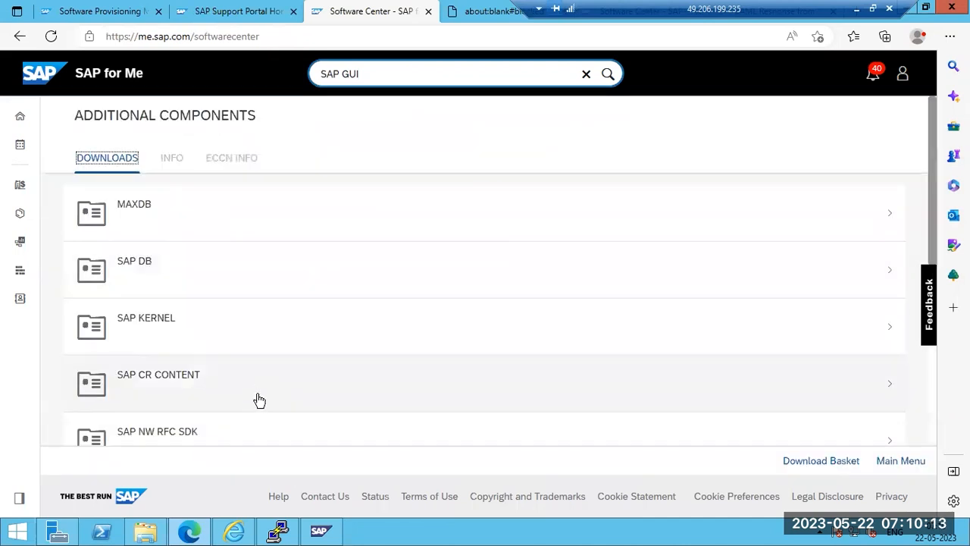
# Look through the Additional Components downloads list, then return to the SAP for Me home page
pyautogui.scroll(-2, 256, 400)
pyautogui.scroll(-5, 260, 402)
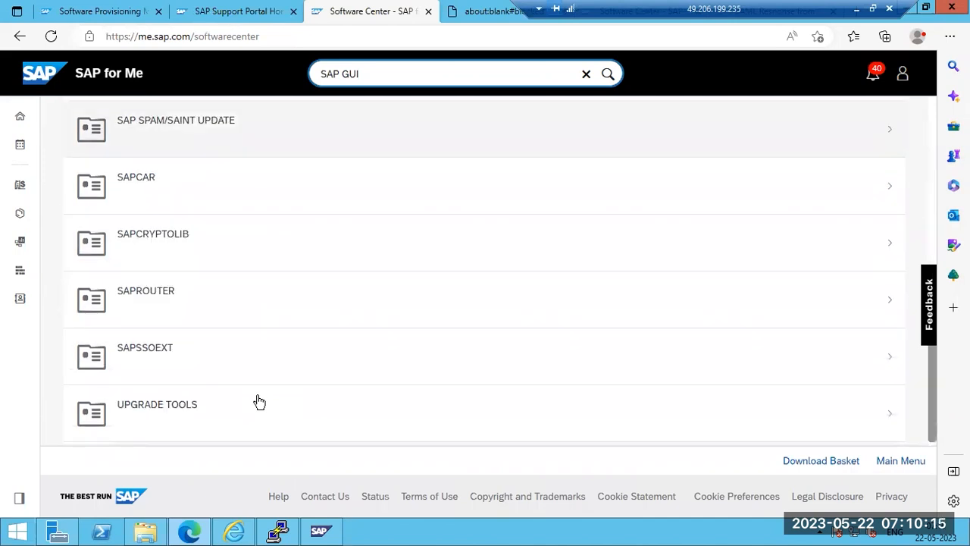
pyautogui.scroll(5, 259, 402)
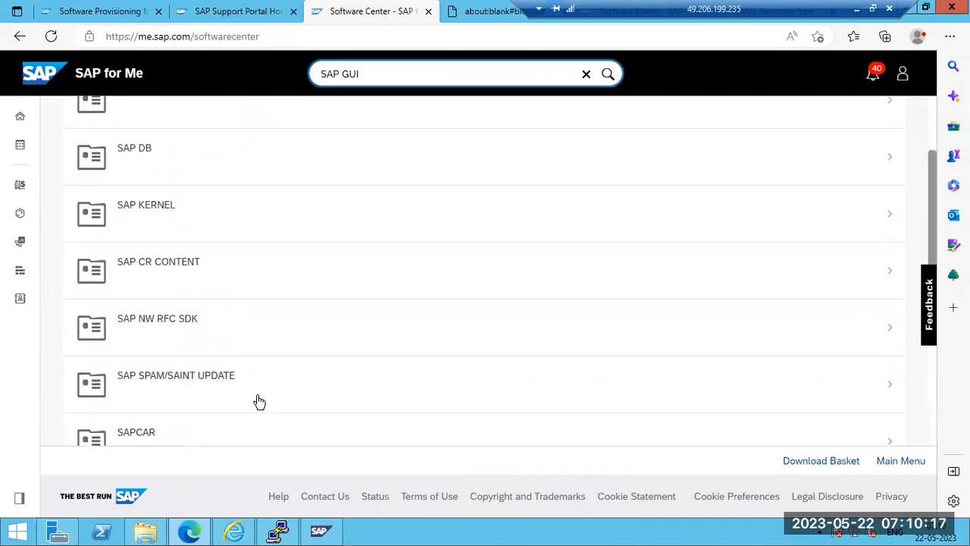
pyautogui.scroll(2, 260, 401)
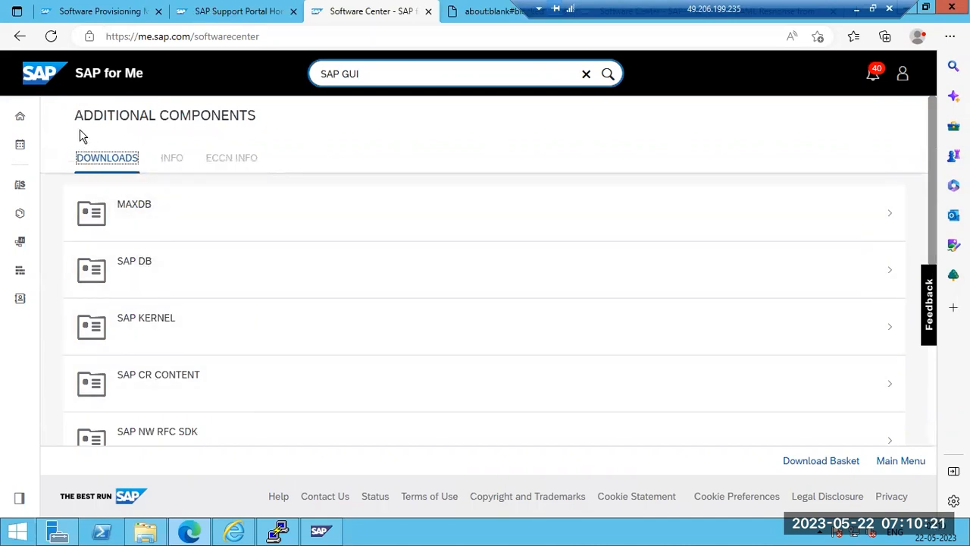
pyautogui.click(18, 120)
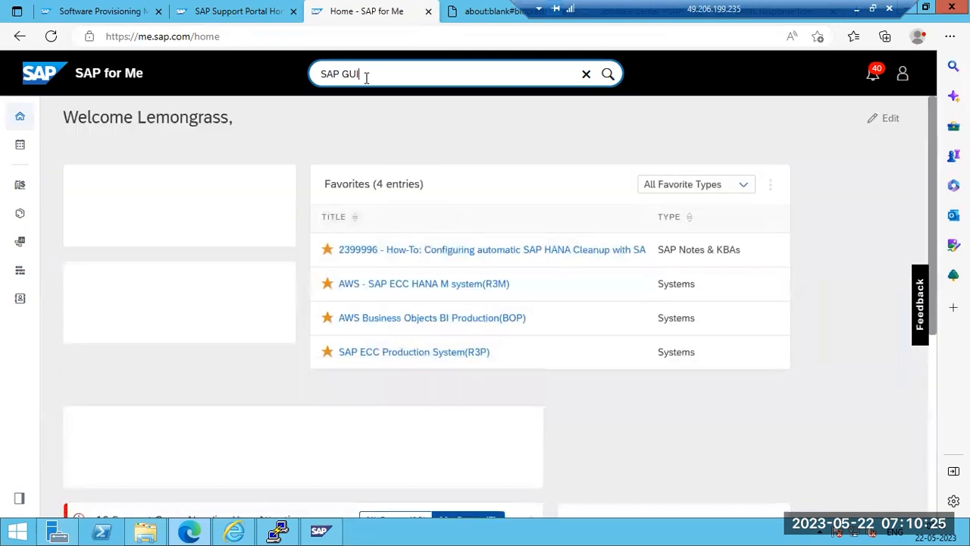
# Search 'SAP G', show more downloads, and expand SAP GUI FOR WINDOWS to list 8.00 and 7.70 CORE
pyautogui.click(367, 77)
pyautogui.press('BackSpace')
pyautogui.press('BackSpace')
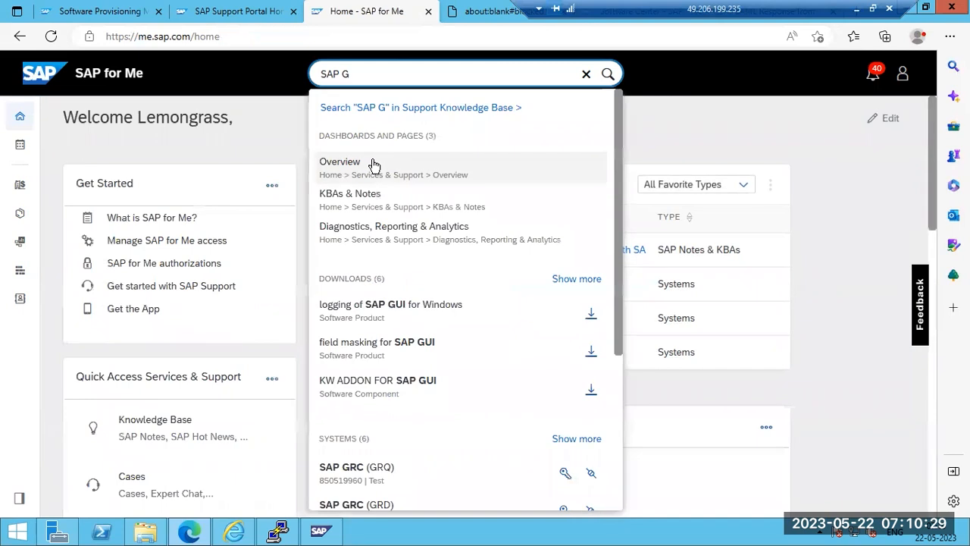
pyautogui.click(574, 282)
pyautogui.scroll(-1, 386, 394)
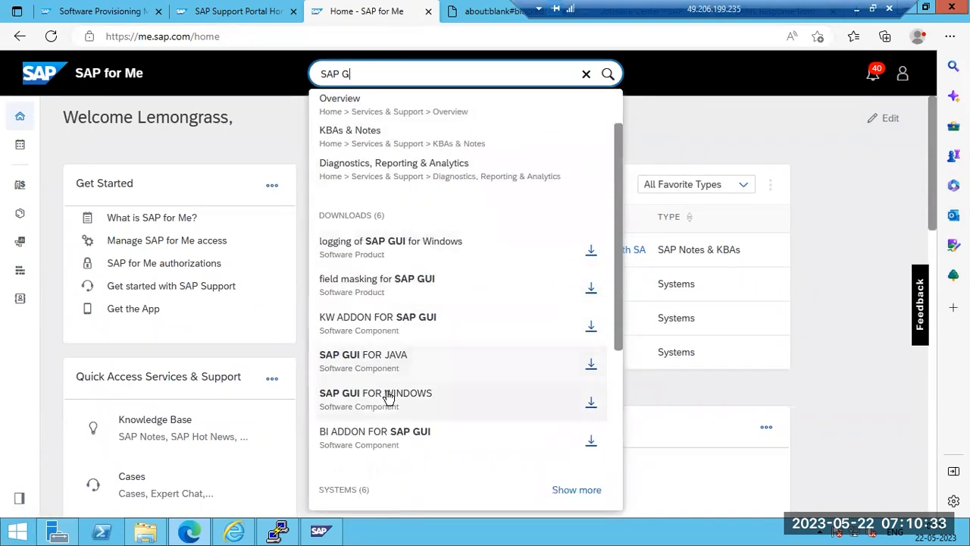
pyautogui.click(411, 399)
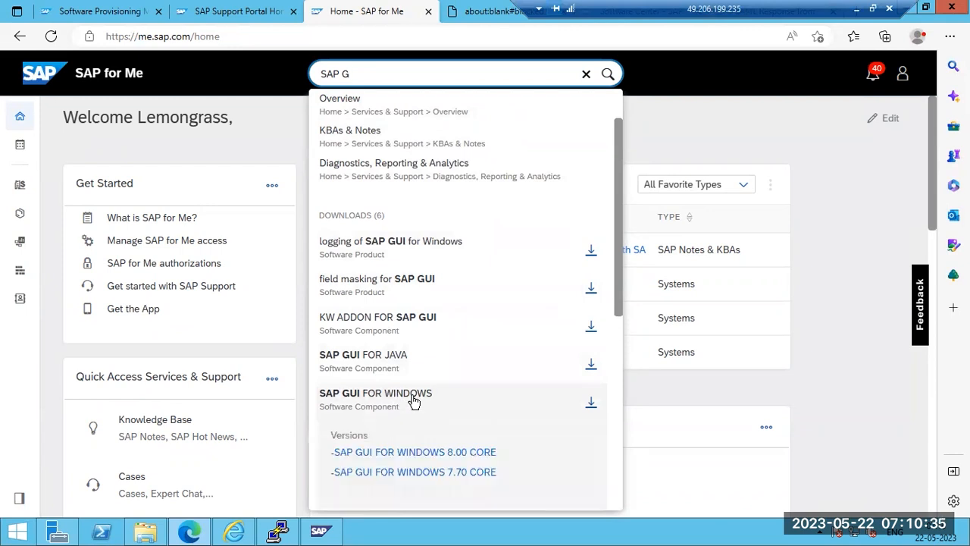
# Try the 8.00 CORE download, close the resulting 404 and blank tabs, and minimize Remote Desktop
pyautogui.click(422, 454)
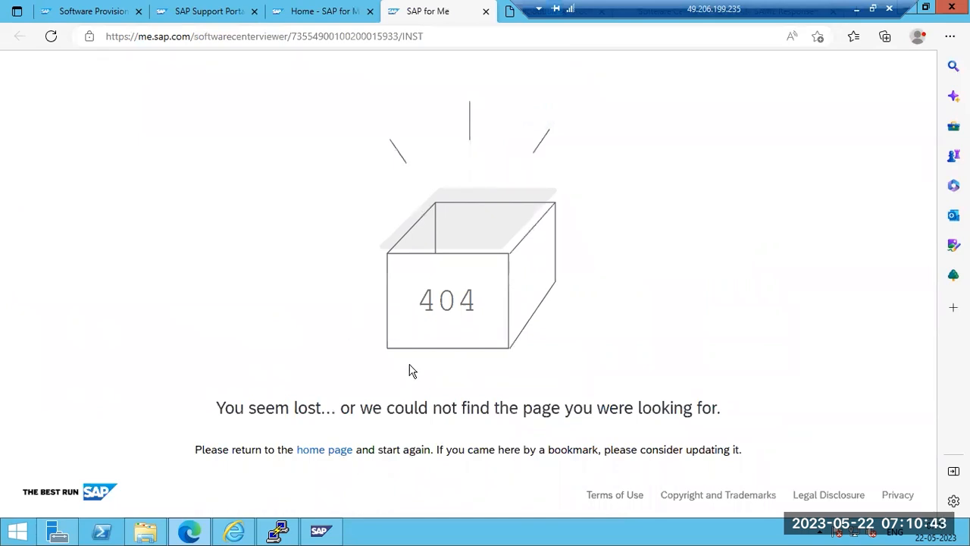
pyautogui.click(485, 12)
pyautogui.click(487, 12)
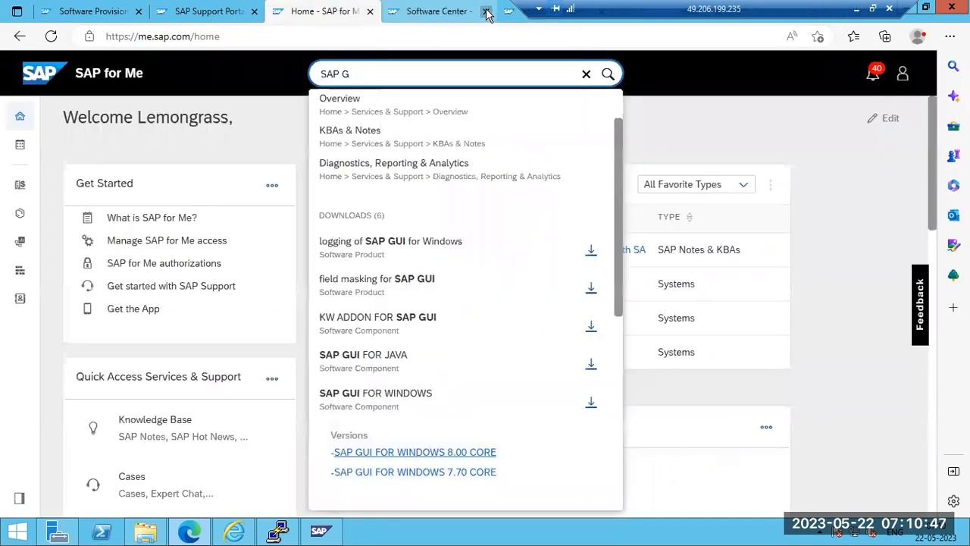
pyautogui.click(857, 10)
# In the local browser, go to service.sap.com, continue to the Support Portal, and open Software Downloads
pyautogui.click(326, 531)
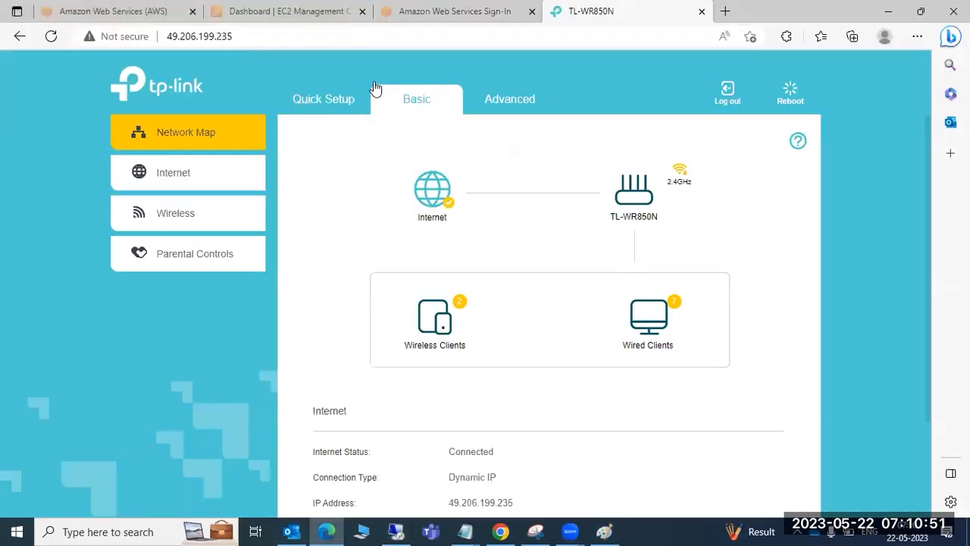
pyautogui.hotkey('ctrl', 'l')
pyautogui.write('ser')
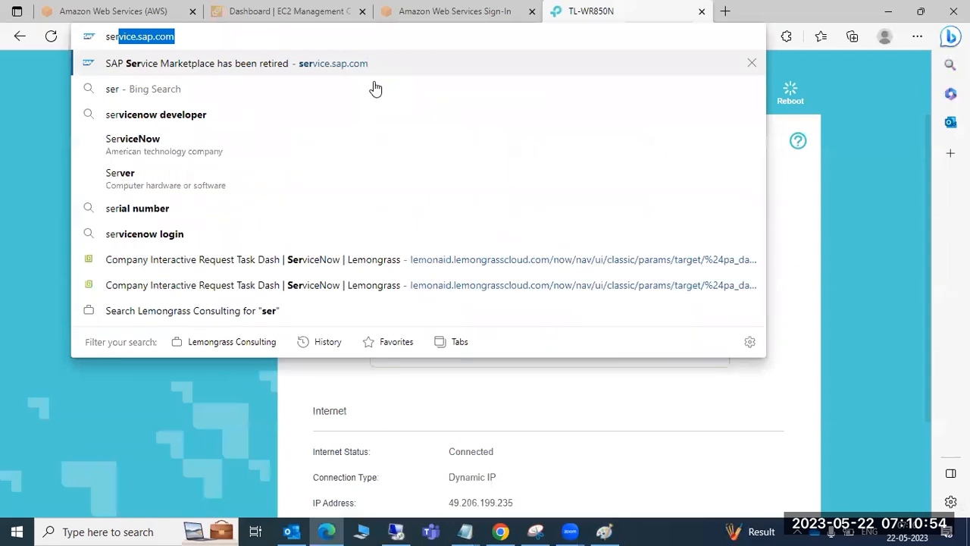
pyautogui.press('Return')
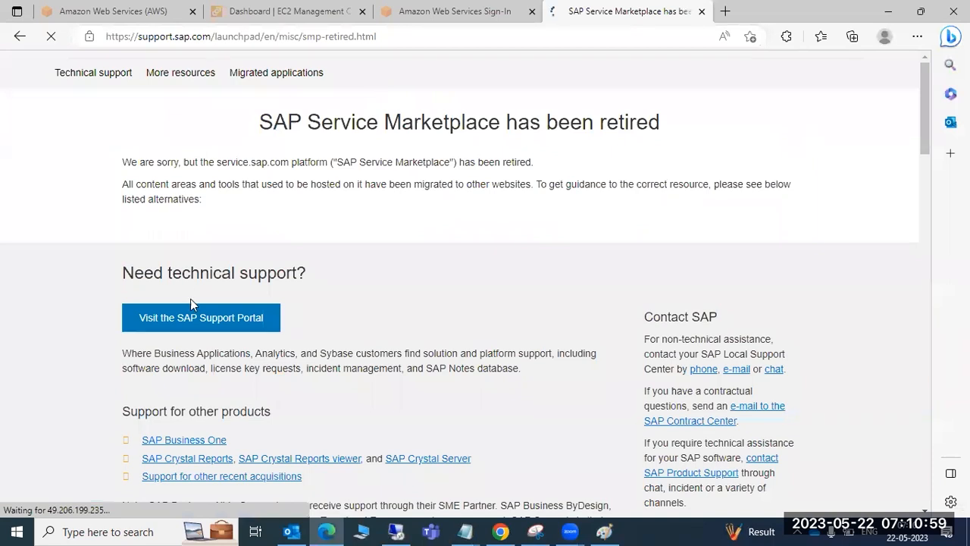
pyautogui.click(195, 329)
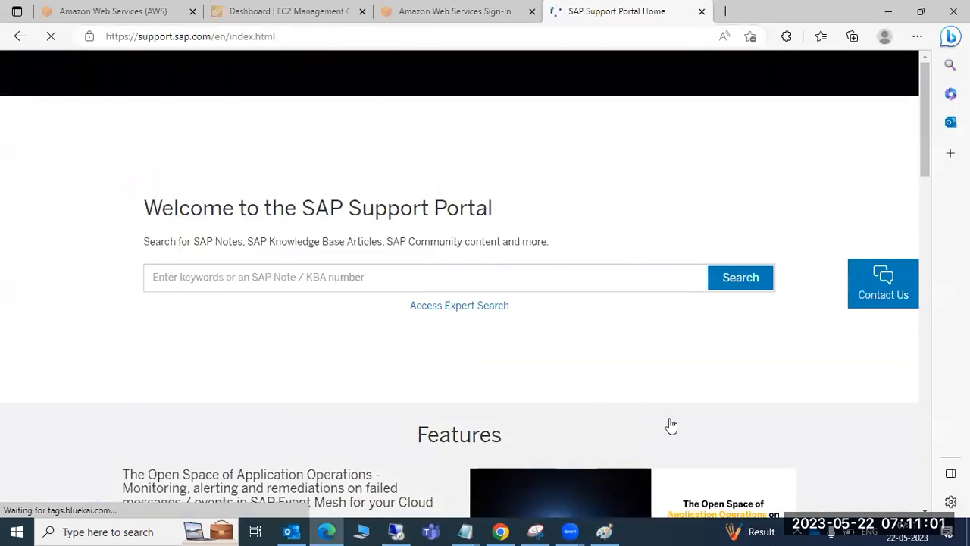
pyautogui.click(729, 428)
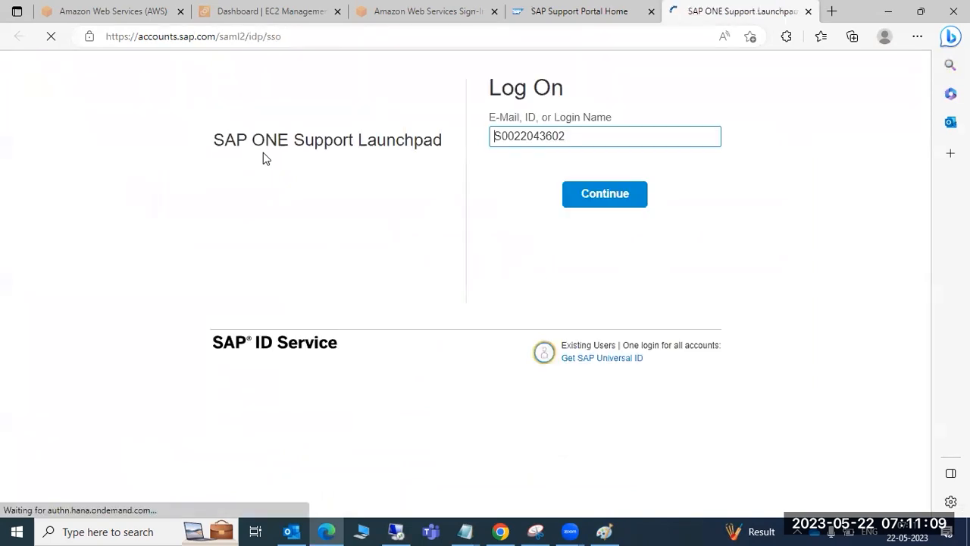
# Continue past the login name, then enter the account password and sign in
pyautogui.click(575, 196)
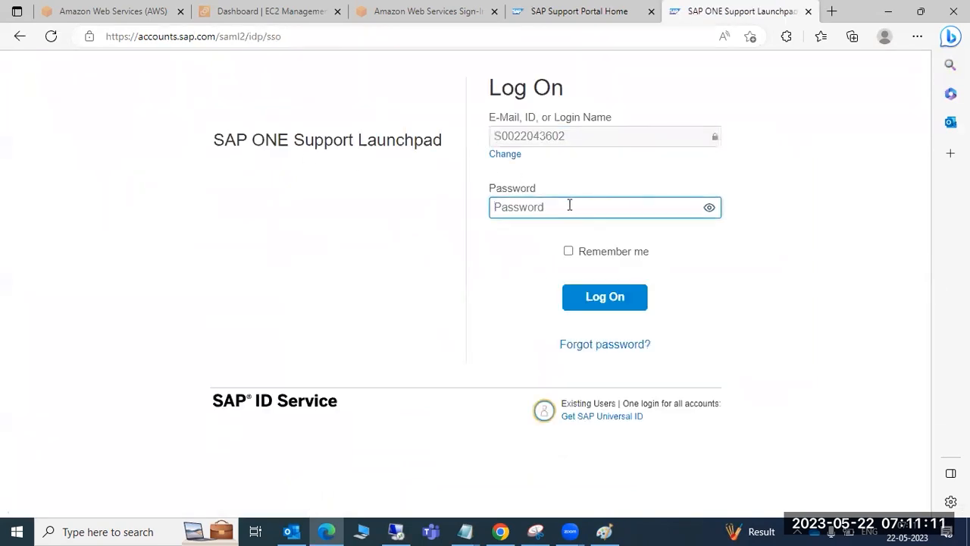
pyautogui.write('•••••••••••')
pyautogui.press('Return')
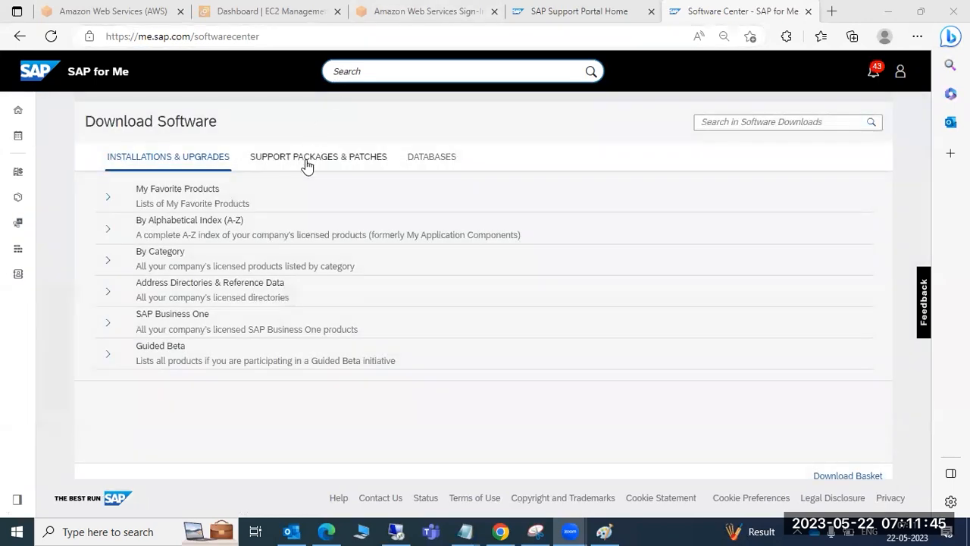
# Browse the Installations & Upgrades category, then return to Support Packages & Patches
pyautogui.click(305, 163)
pyautogui.click(179, 163)
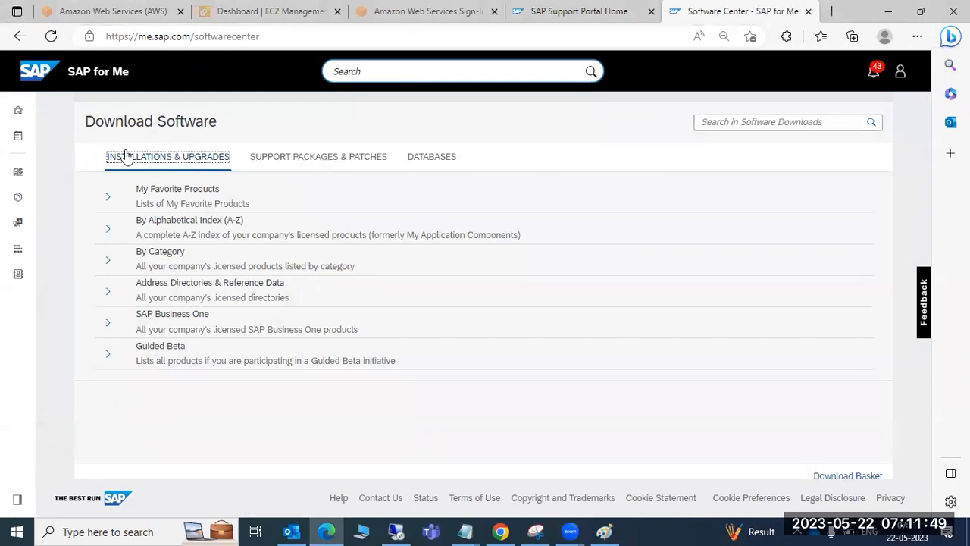
pyautogui.click(286, 162)
# Search for 'SAP GUI', show all matches, try SAP GUI FOR WINDOWS and close the 404 tab
pyautogui.click(351, 73)
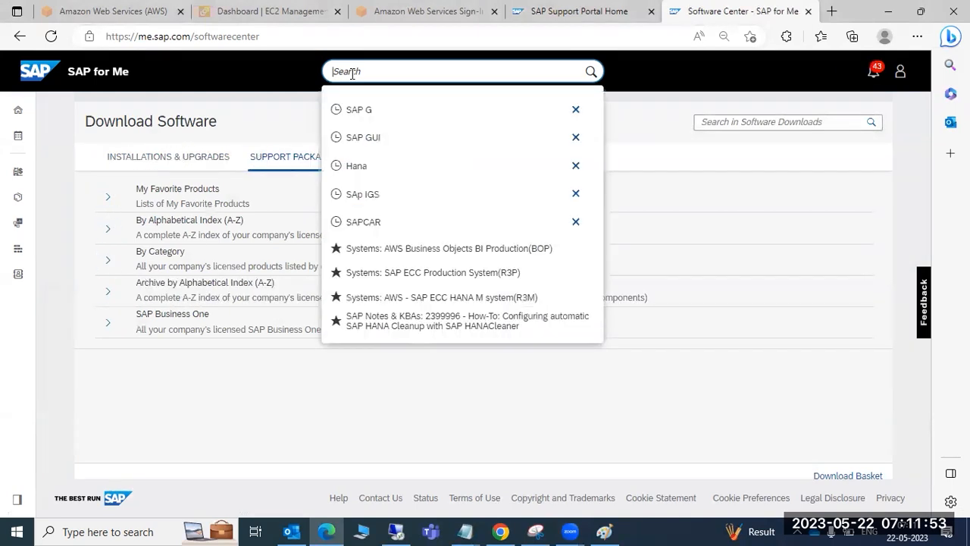
pyautogui.write('SAP GUI')
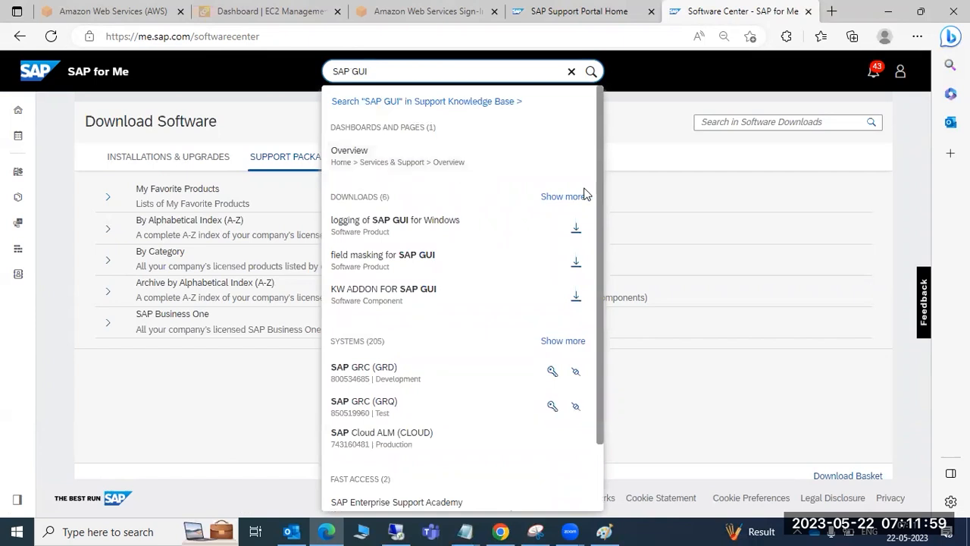
pyautogui.click(566, 201)
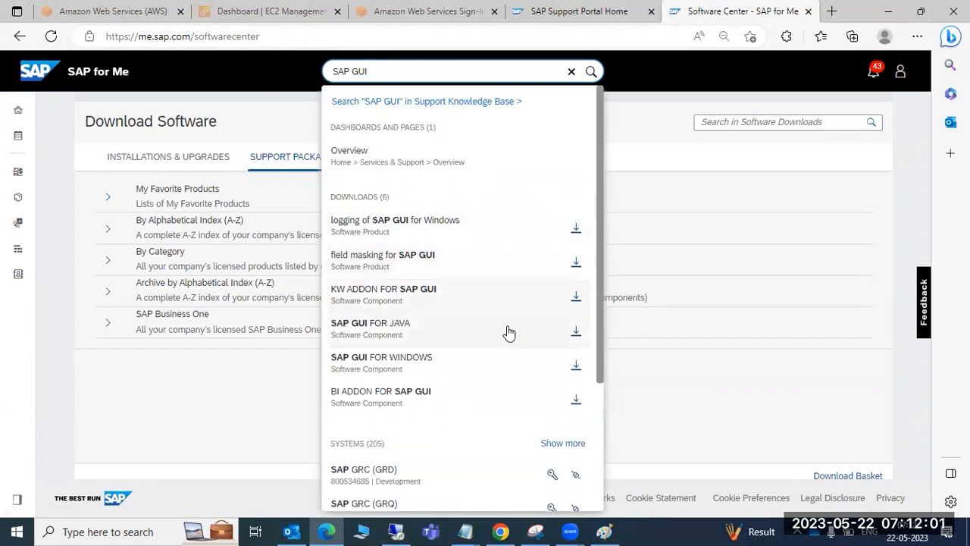
pyautogui.click(575, 366)
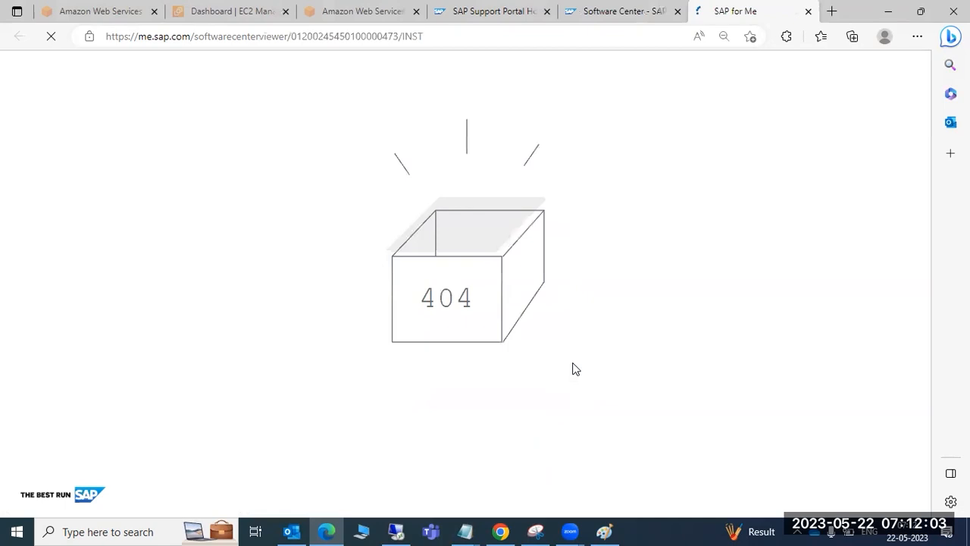
pyautogui.hotkey('ctrl', 'w')
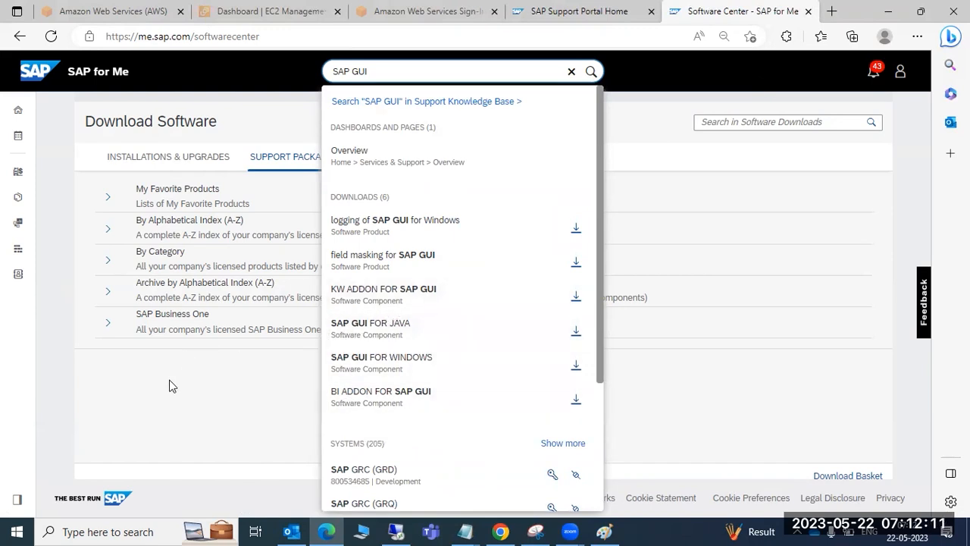
# Open the S products from the alphabetical A-Z index
pyautogui.click(175, 431)
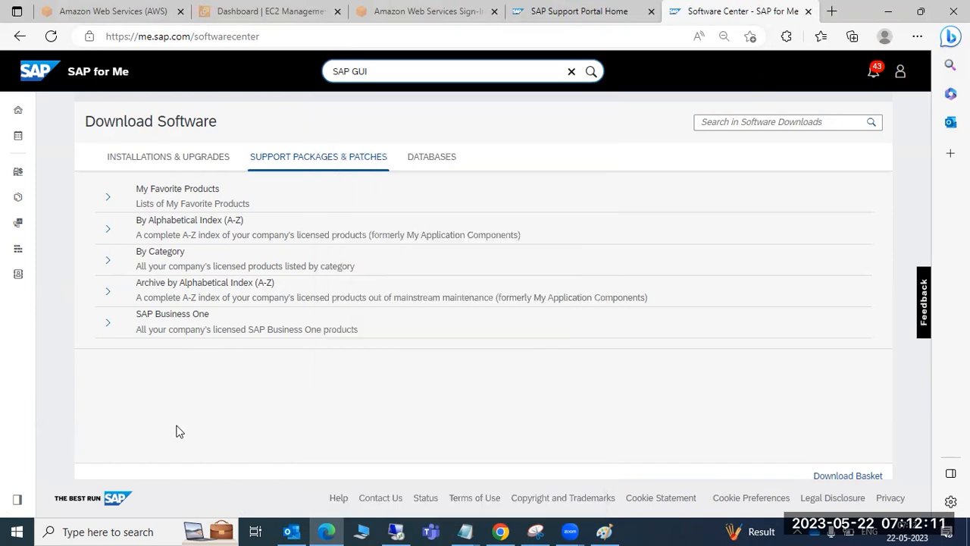
pyautogui.click(106, 227)
pyautogui.scroll(-2, 195, 314)
pyautogui.scroll(-8, 197, 319)
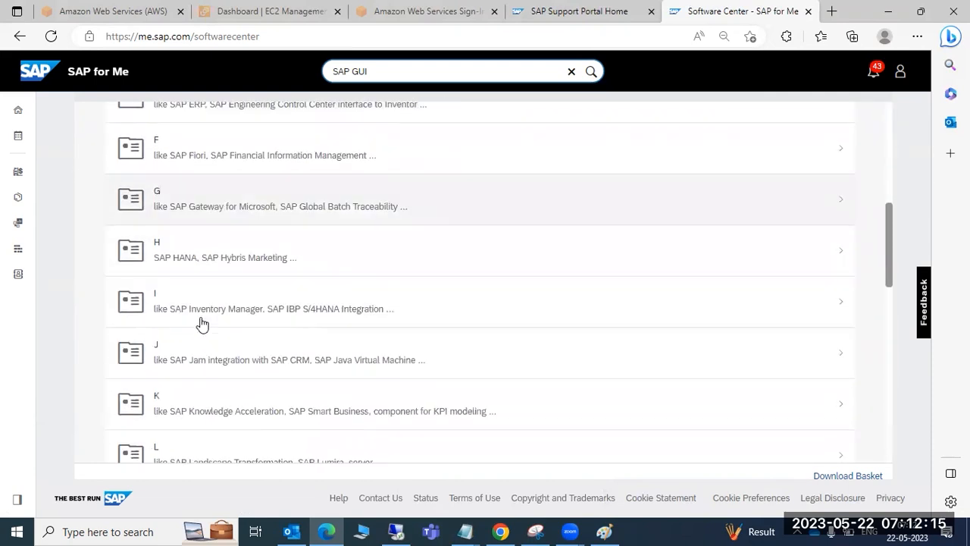
pyautogui.scroll(-3, 202, 325)
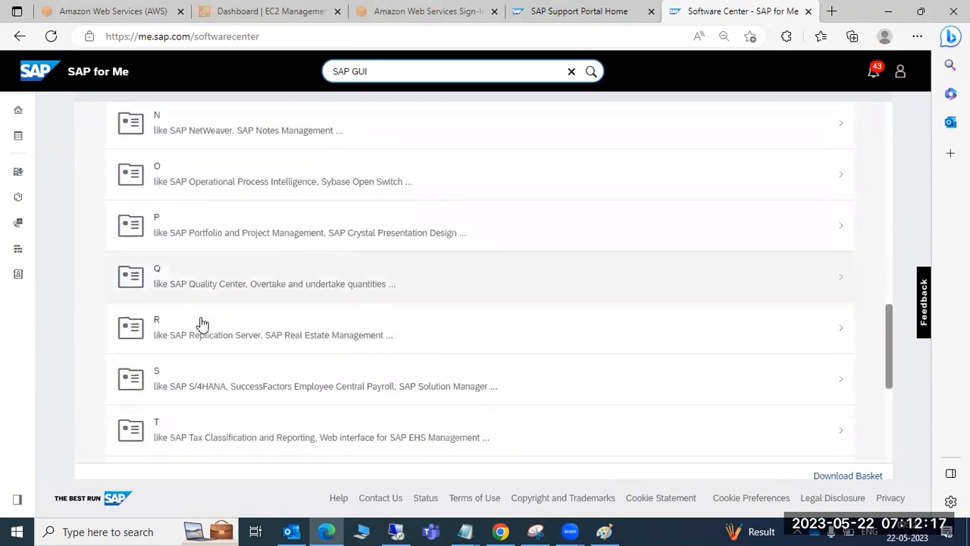
pyautogui.click(202, 325)
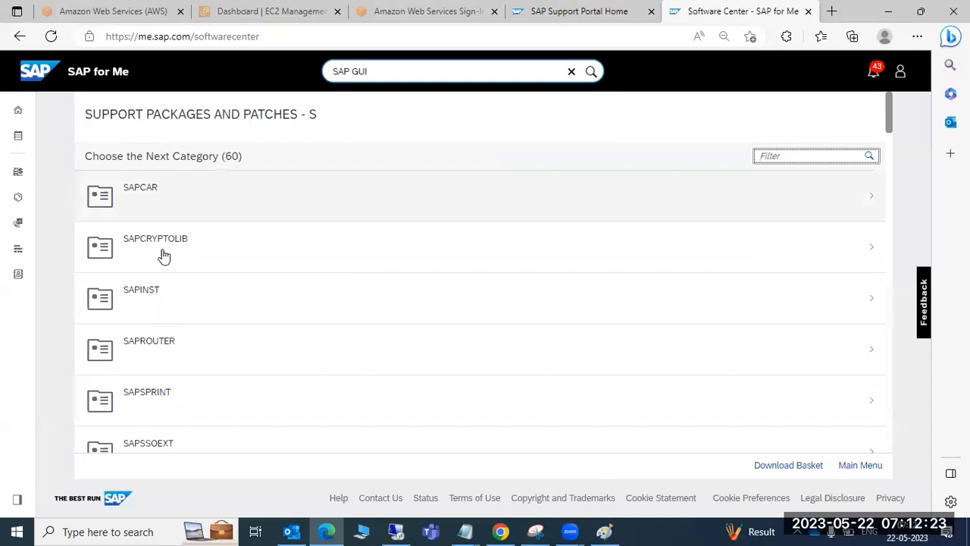
# Scroll through the S product list, then go back to the Download Software overview
pyautogui.scroll(-5, 211, 369)
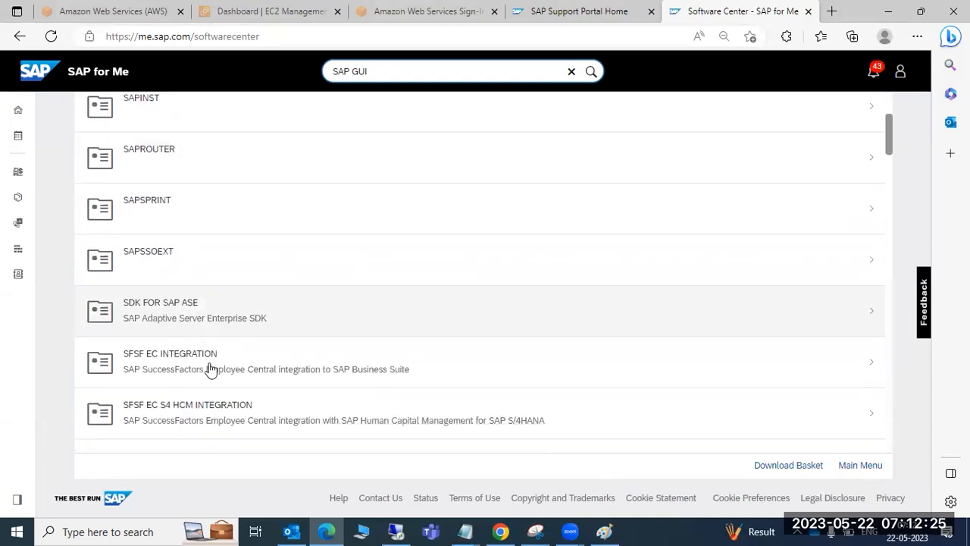
pyautogui.scroll(-5, 211, 369)
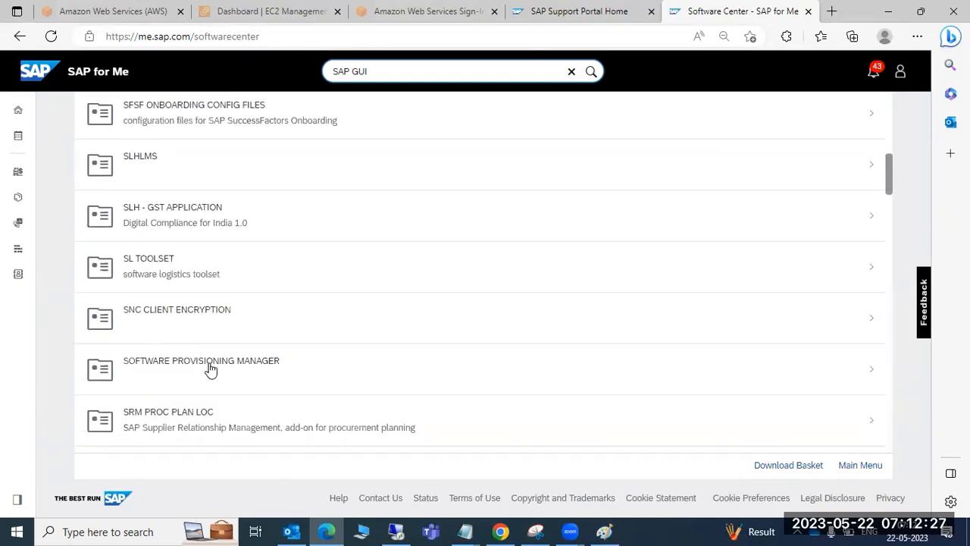
pyautogui.scroll(-5, 210, 369)
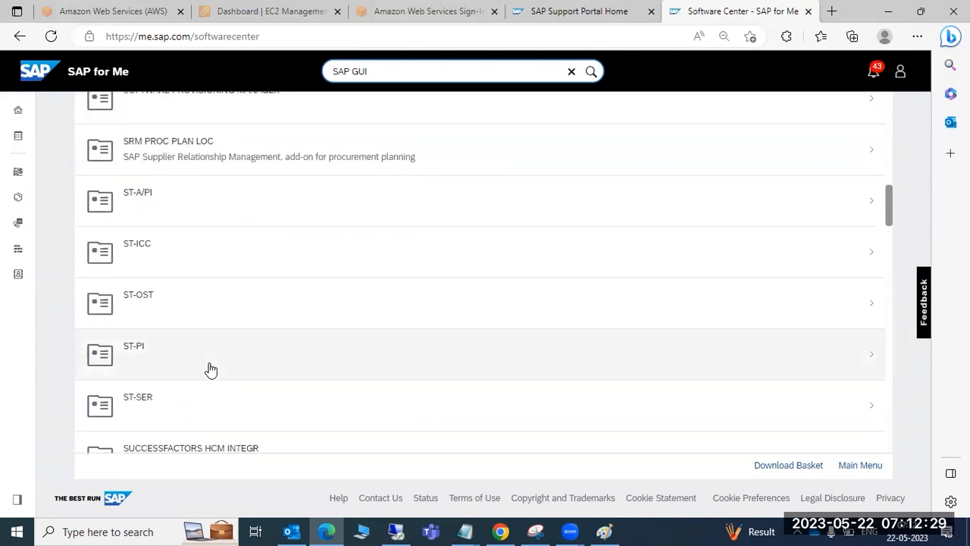
pyautogui.scroll(-5, 211, 369)
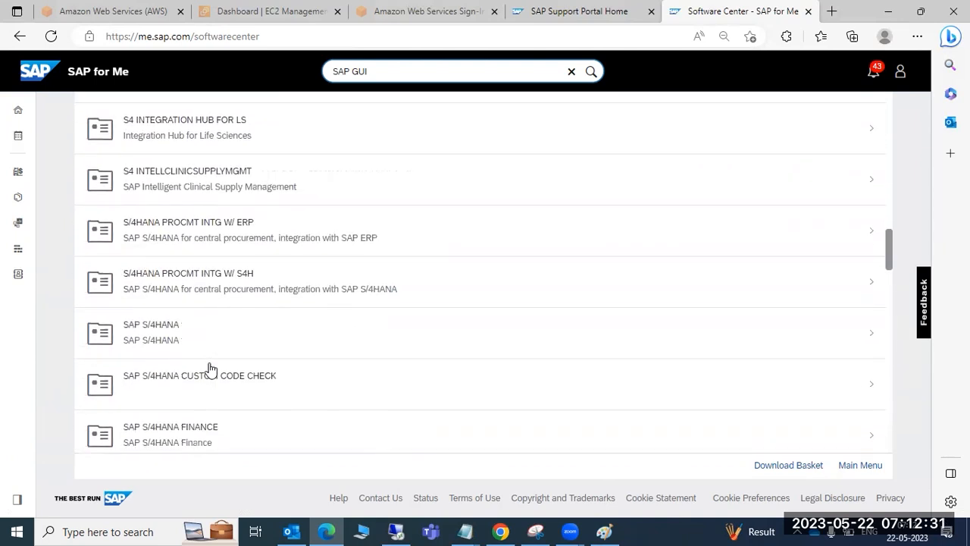
pyautogui.scroll(-5, 211, 369)
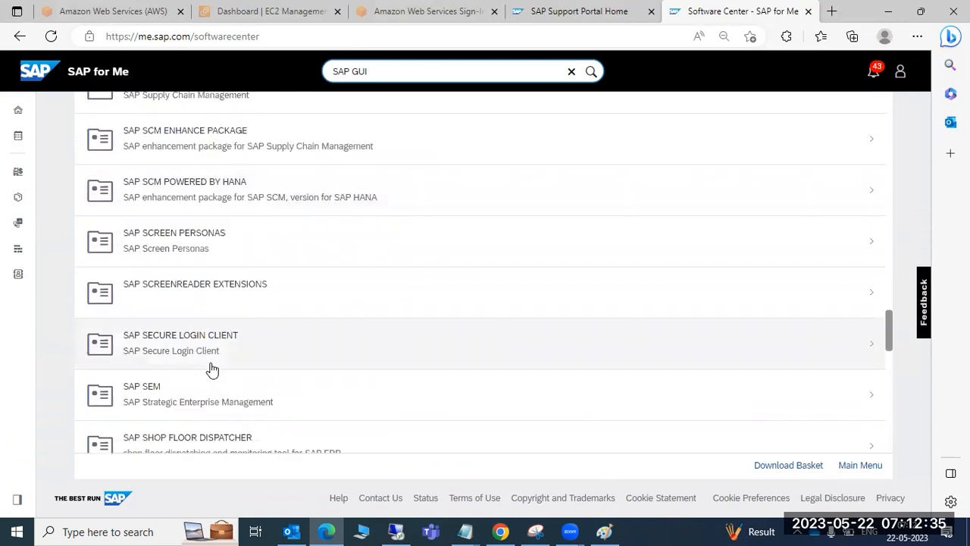
pyautogui.scroll(-5, 210, 369)
pyautogui.scroll(-5, 211, 369)
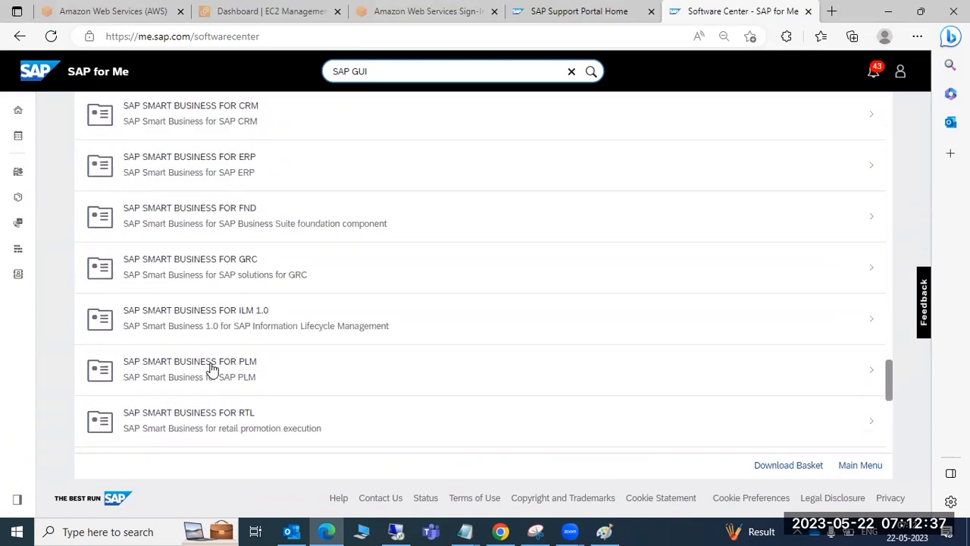
pyautogui.scroll(-5, 211, 369)
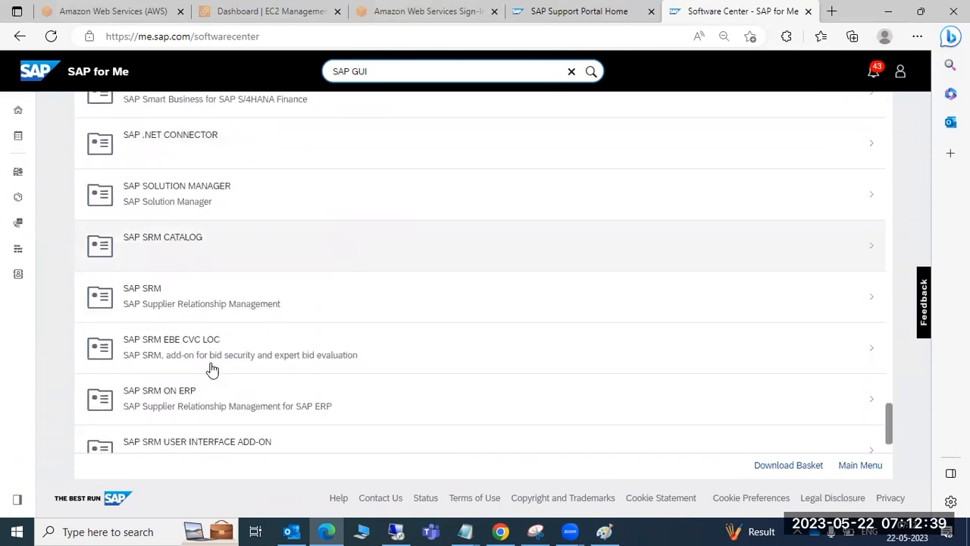
pyautogui.scroll(20, 212, 370)
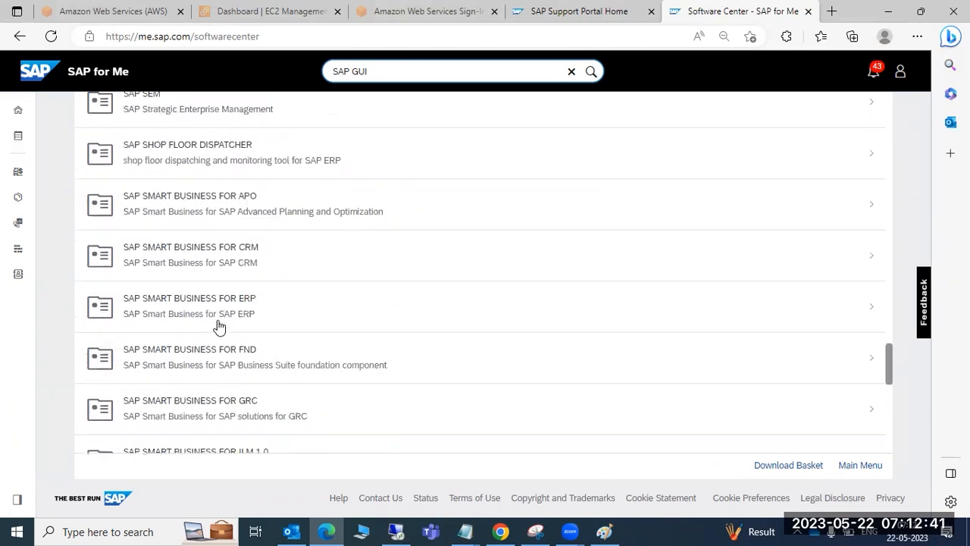
pyautogui.scroll(8, 225, 282)
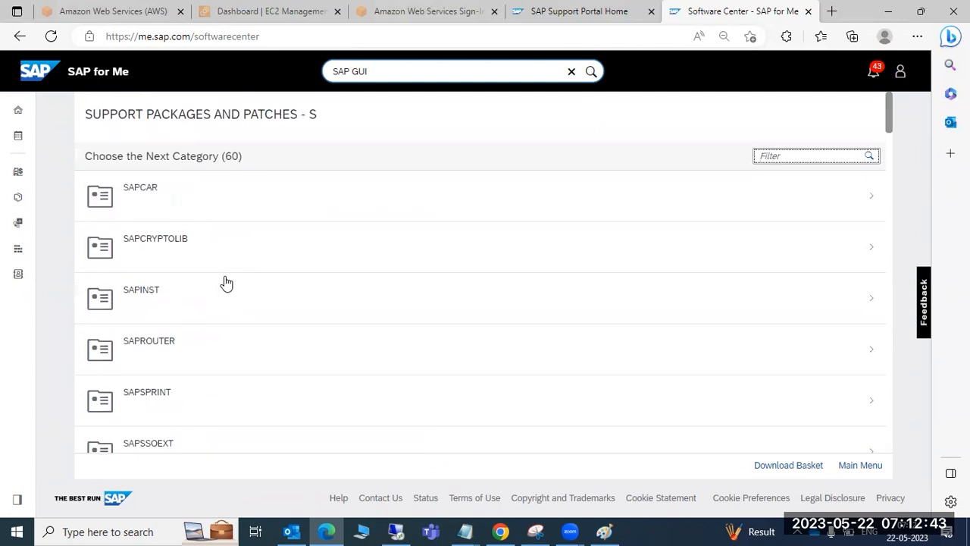
pyautogui.click(20, 36)
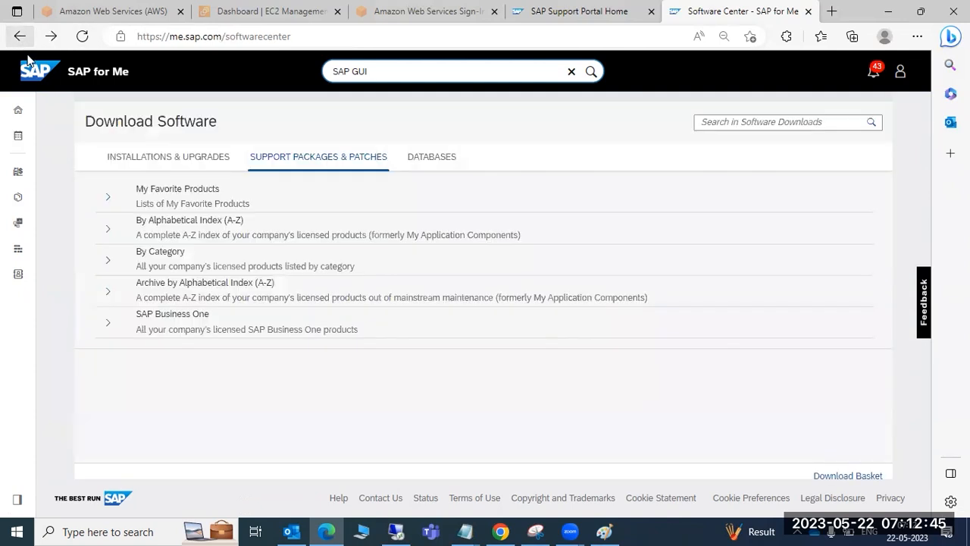
# Open SAP GUI FOR WINDOWS from the G entry of the A-Z index
pyautogui.click(110, 235)
pyautogui.scroll(-3, 199, 311)
pyautogui.scroll(-2, 203, 319)
pyautogui.click(225, 308)
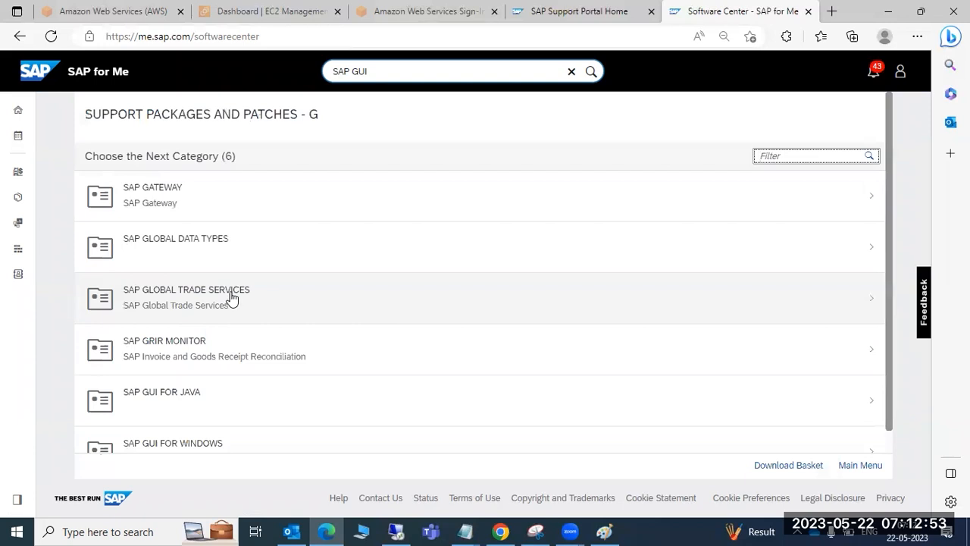
pyautogui.scroll(-1, 227, 383)
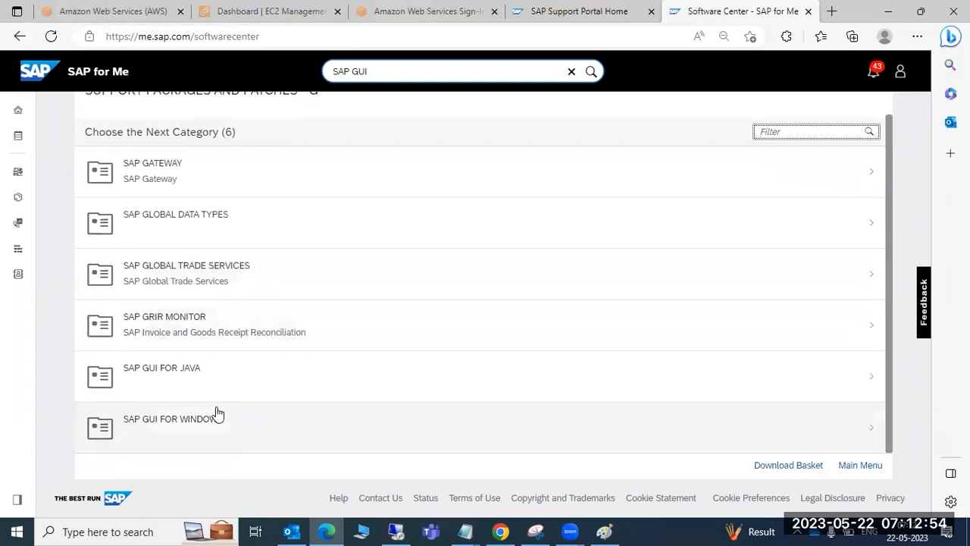
pyautogui.click(173, 421)
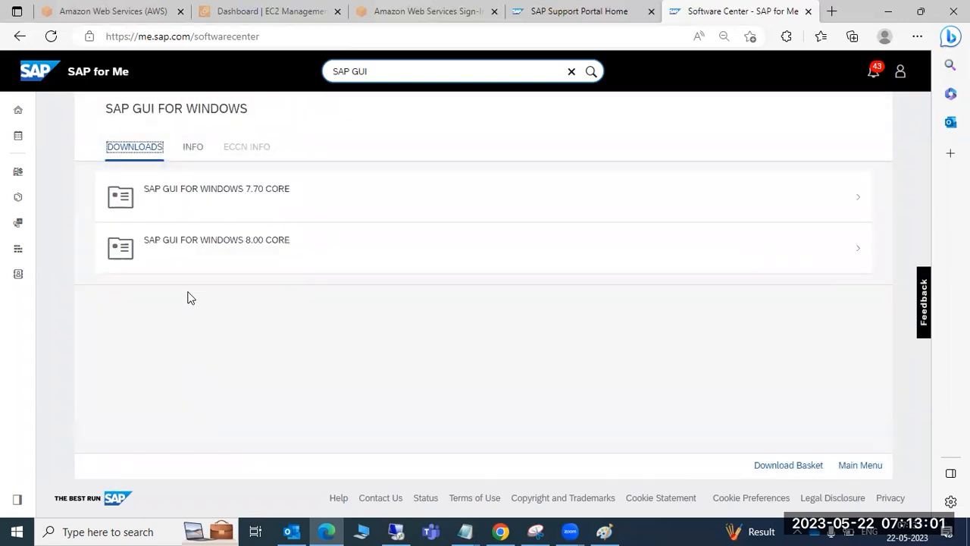
# Download the WIN32 patch GUI770_12-70004692.EXE from 7.70 CORE, then switch to SAP Support Portal
pyautogui.click(202, 191)
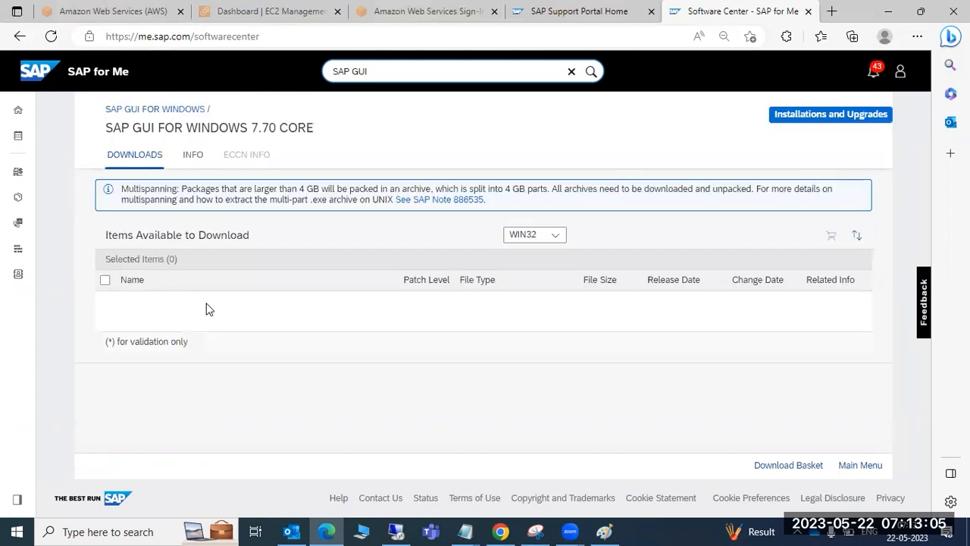
pyautogui.click(559, 235)
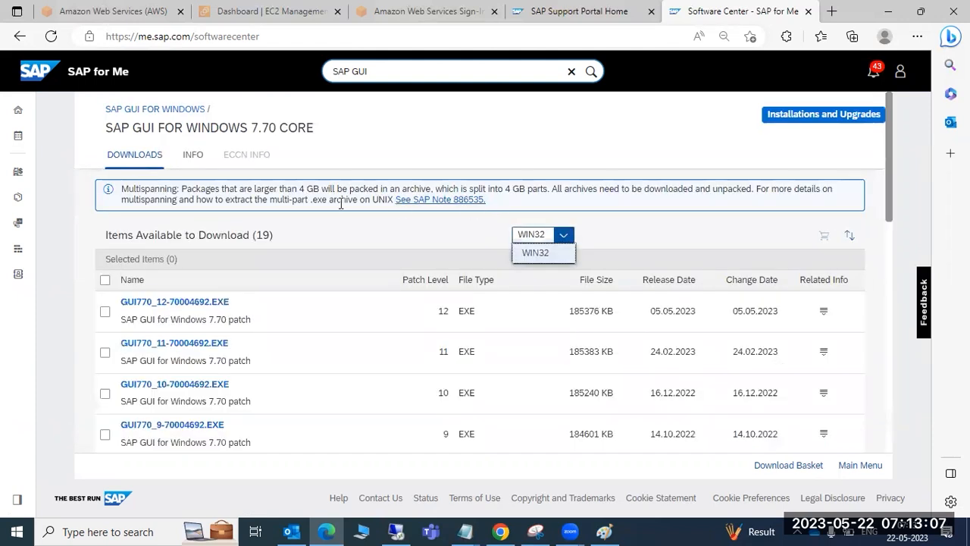
pyautogui.click(383, 226)
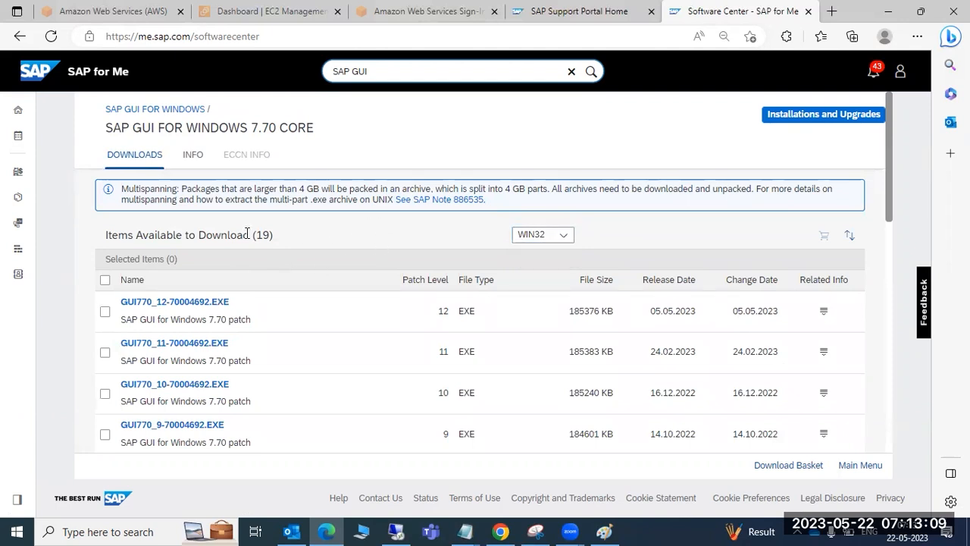
pyautogui.click(140, 307)
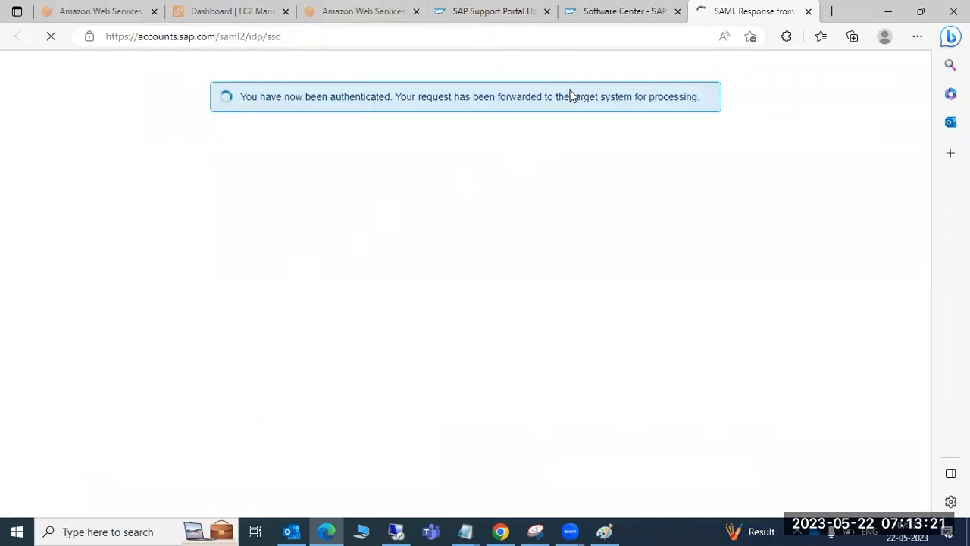
pyautogui.click(616, 6)
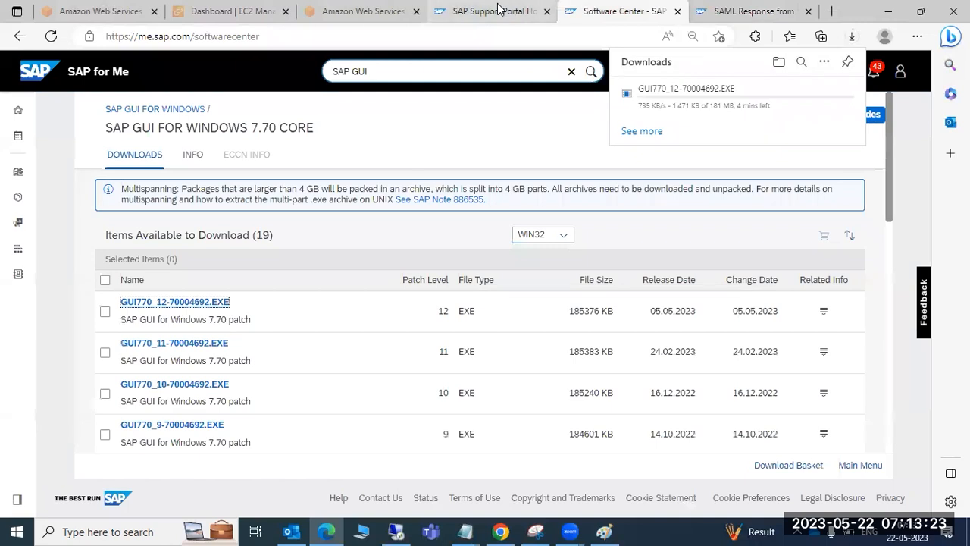
pyautogui.click(497, 7)
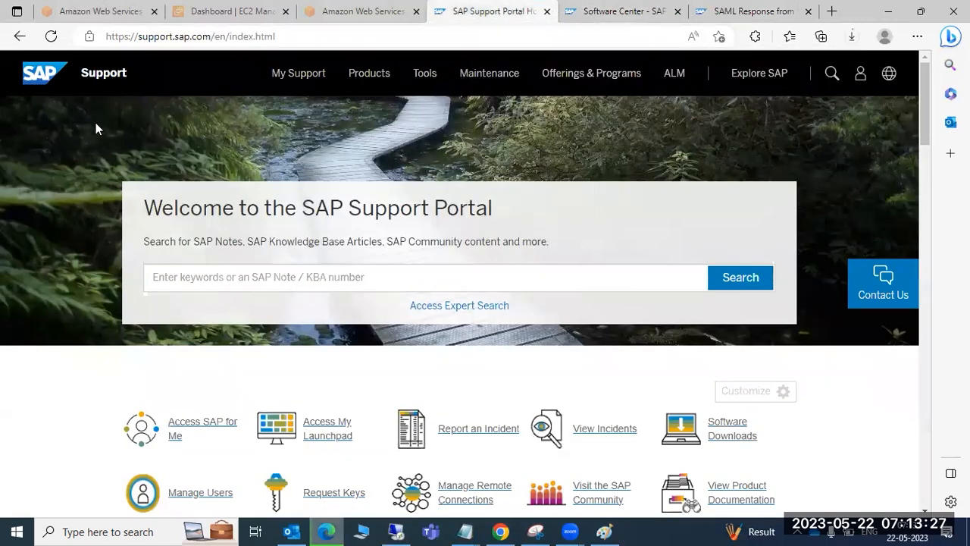
# Return to the Software Center tab and go back to the Download Software overview
pyautogui.hotkey('ctrl', 'Tab')
pyautogui.click(17, 39)
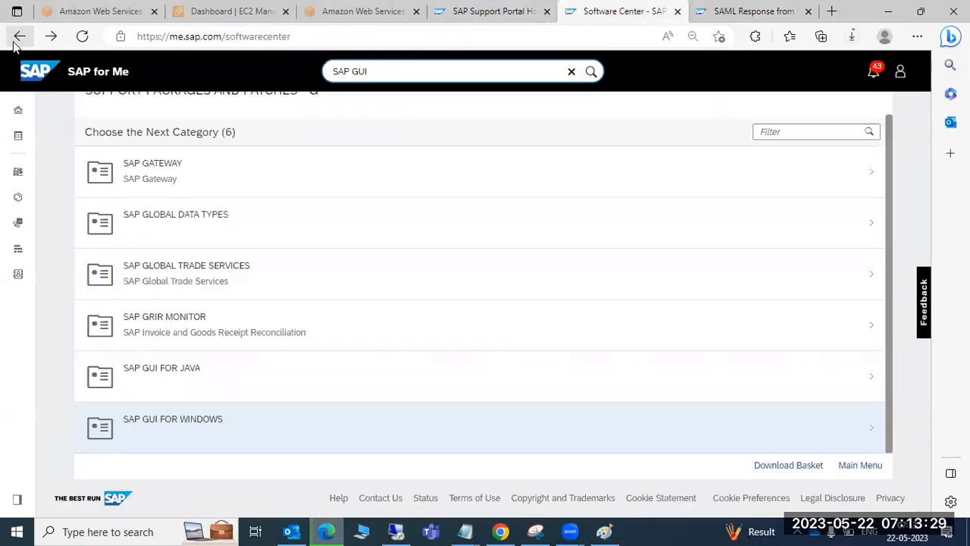
pyautogui.click(15, 41)
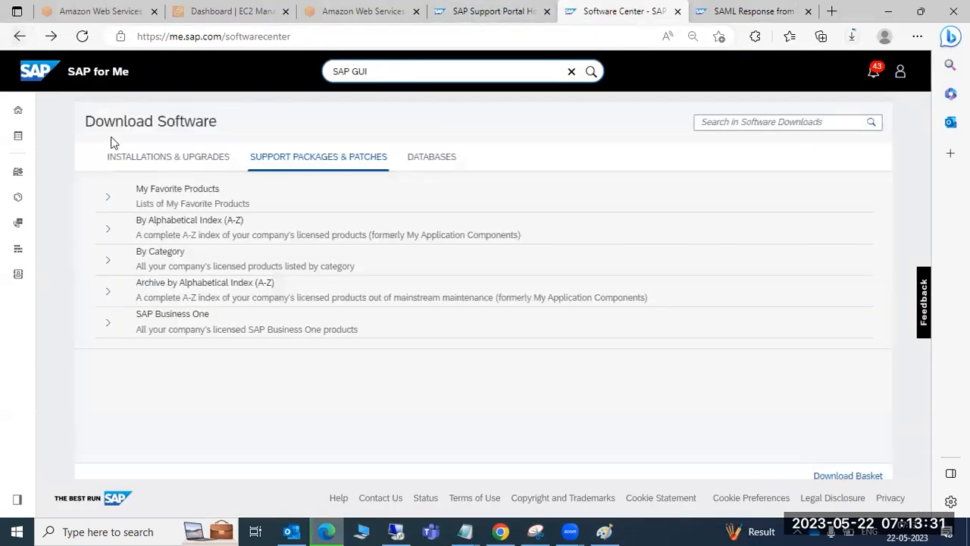
# Download 50152942_2 via Installations & Upgrades > G > SAP GUI FOR WINDOWS > 7.70 CORE
pyautogui.click(141, 163)
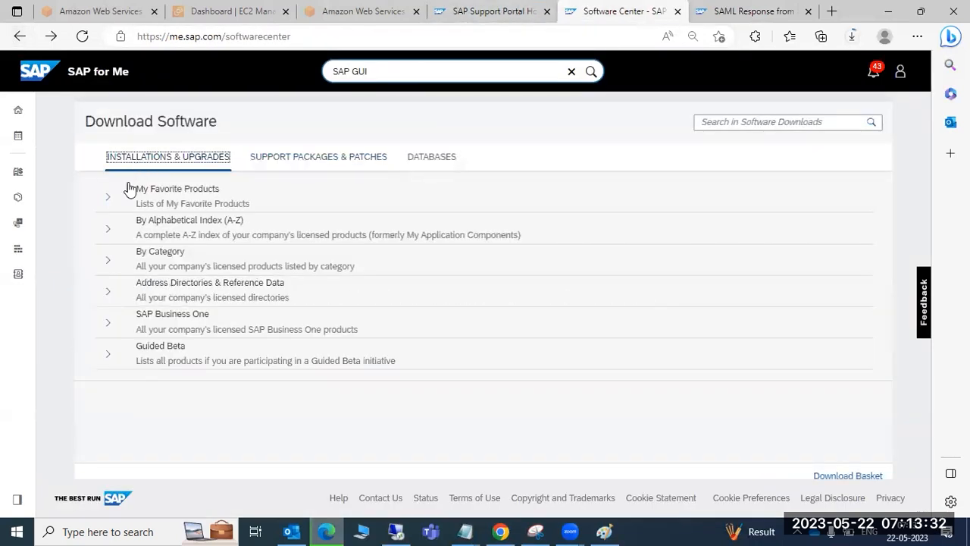
pyautogui.click(109, 231)
pyautogui.scroll(-3, 190, 462)
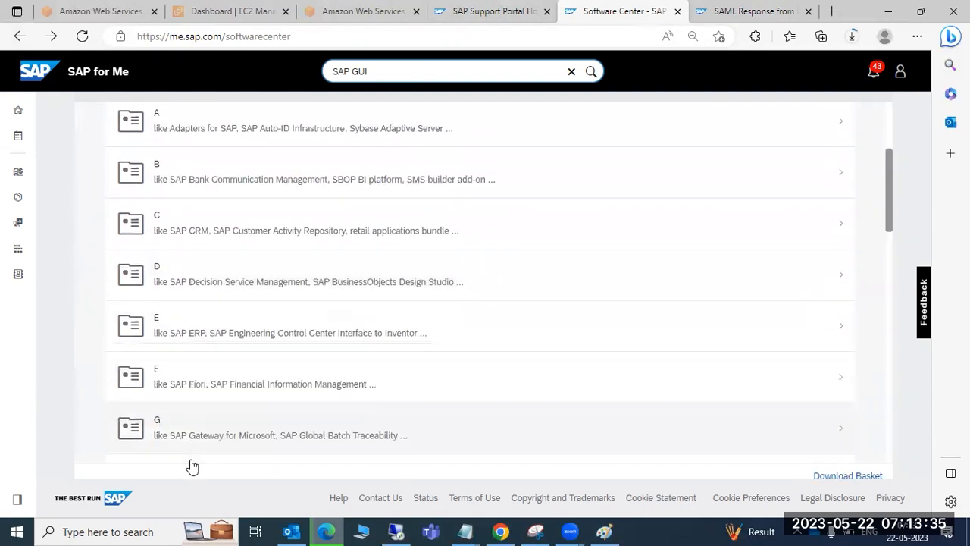
pyautogui.click(190, 425)
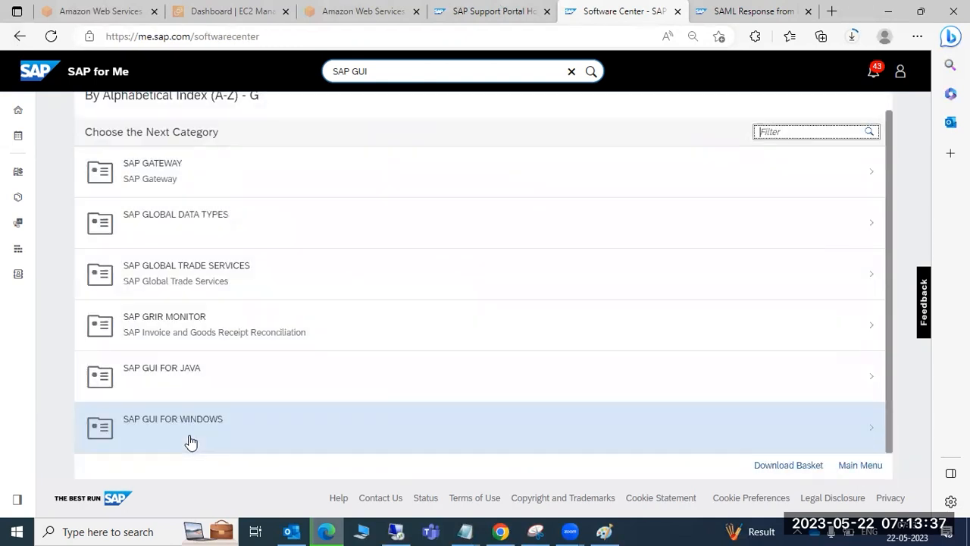
pyautogui.click(197, 399)
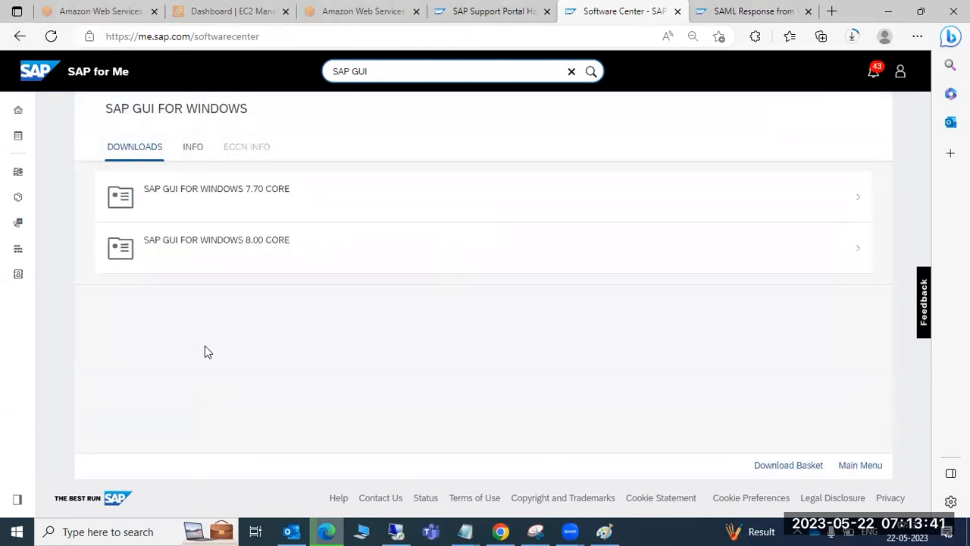
pyautogui.click(237, 203)
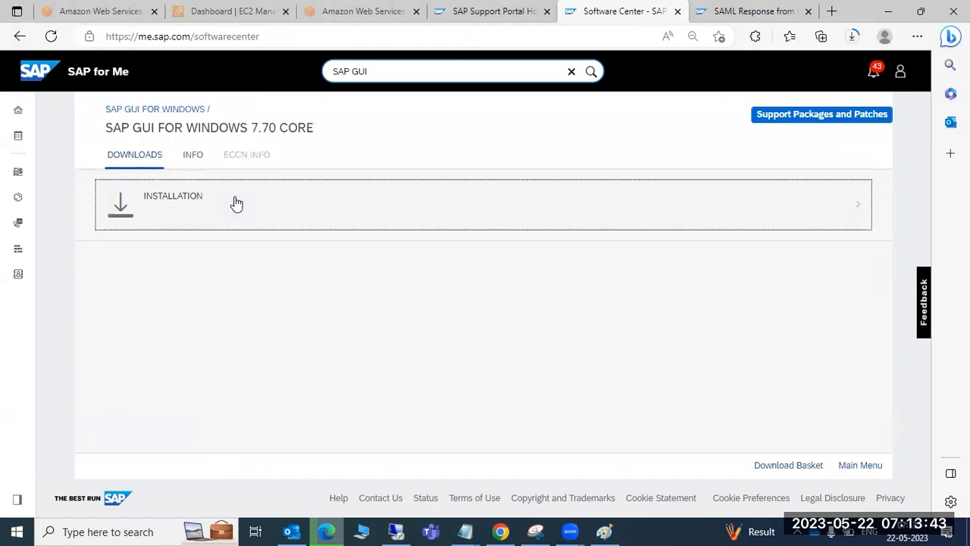
pyautogui.click(223, 206)
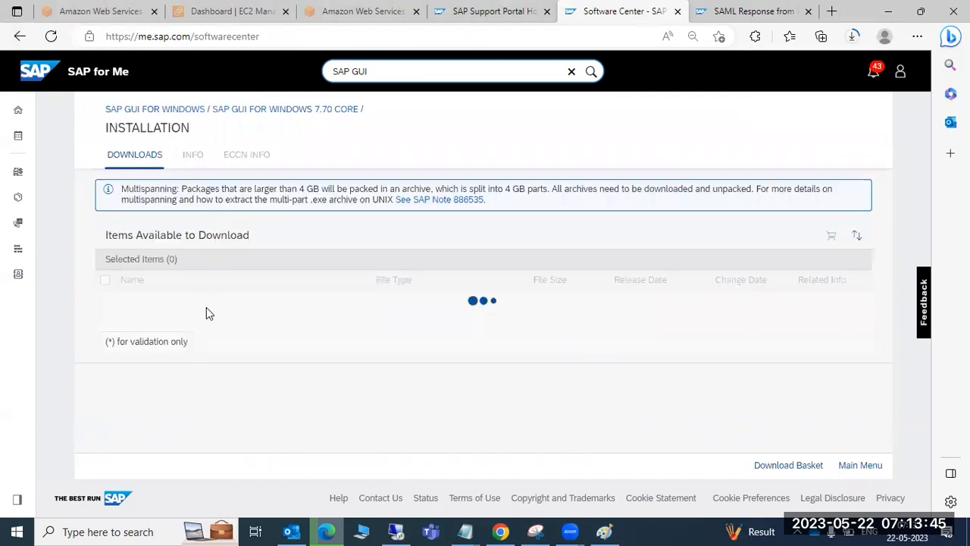
pyautogui.click(150, 303)
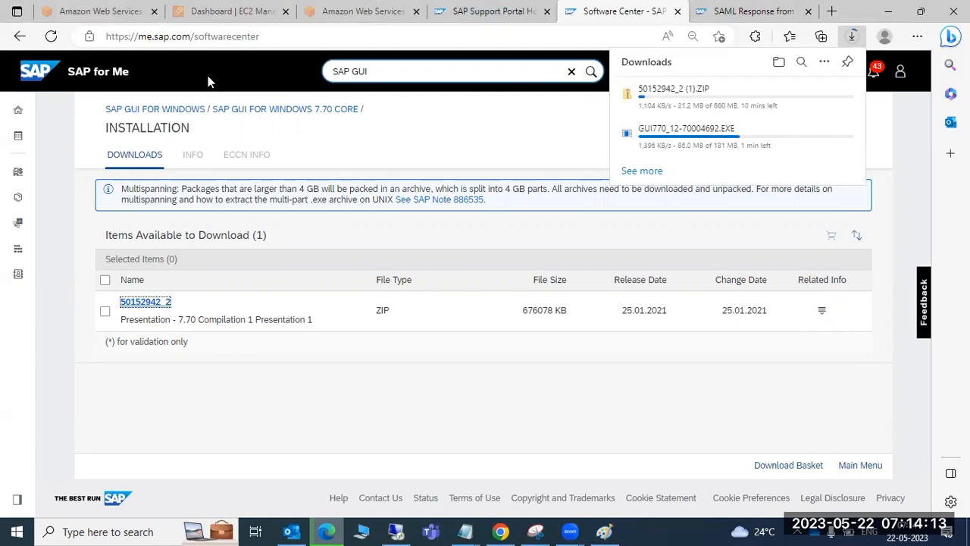
# In the remote session, open Software Downloads from the SAP Support Portal home page
pyautogui.hotkey('ctrl', 'l')
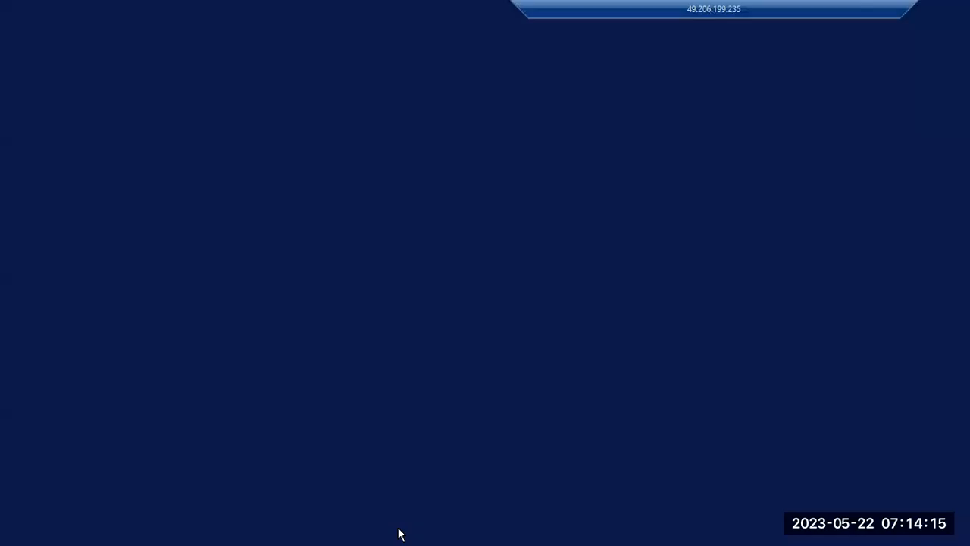
pyautogui.click(399, 532)
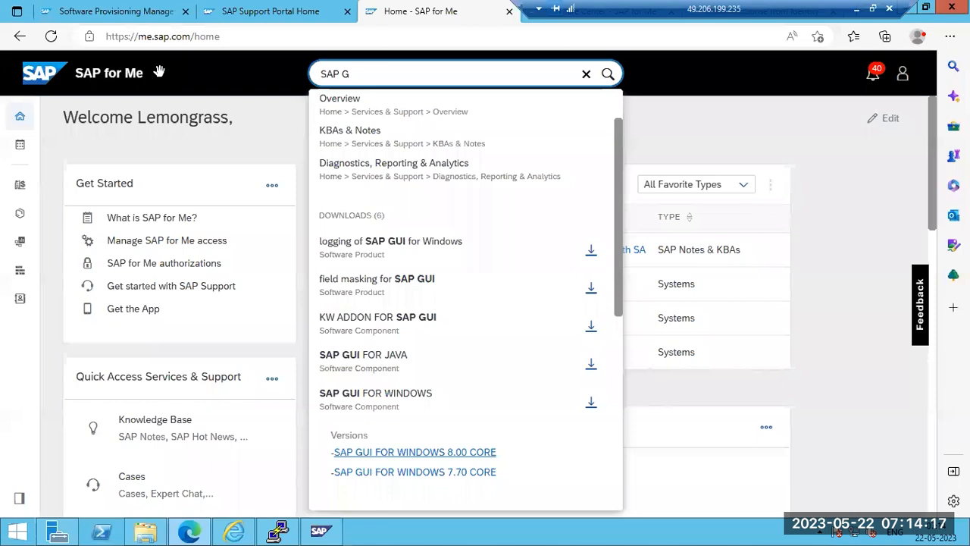
pyautogui.click(269, 11)
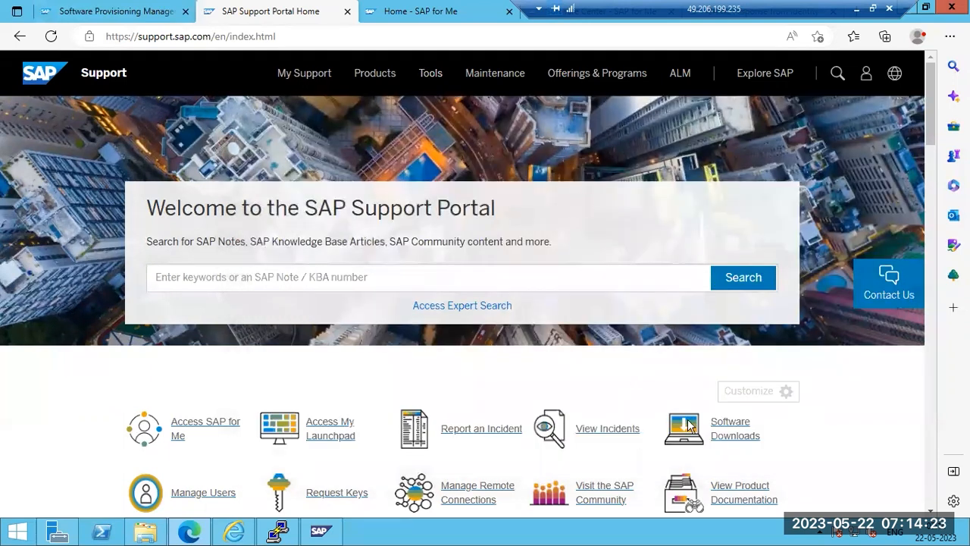
pyautogui.click(724, 429)
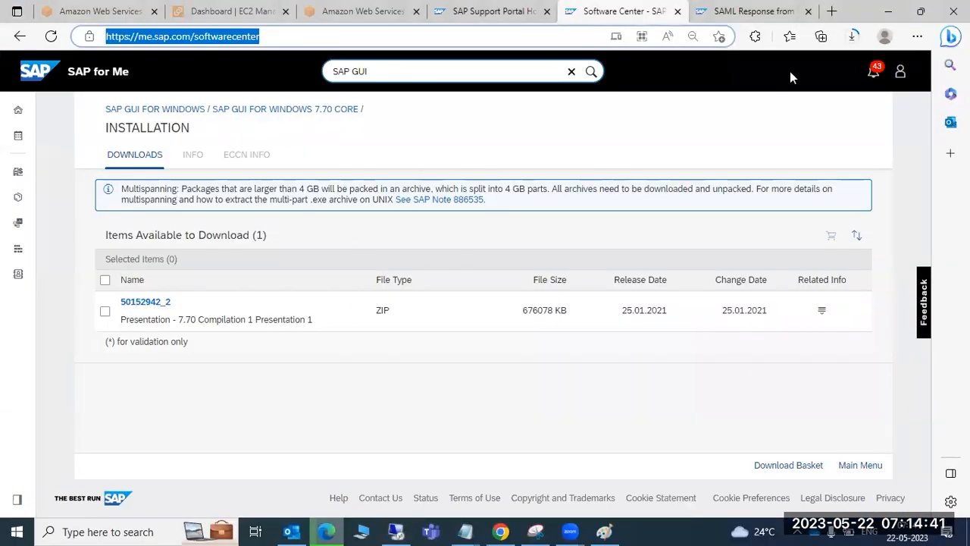
# Cancel the local GUI770 EXE download and return to the remote desktop
pyautogui.click(833, 101)
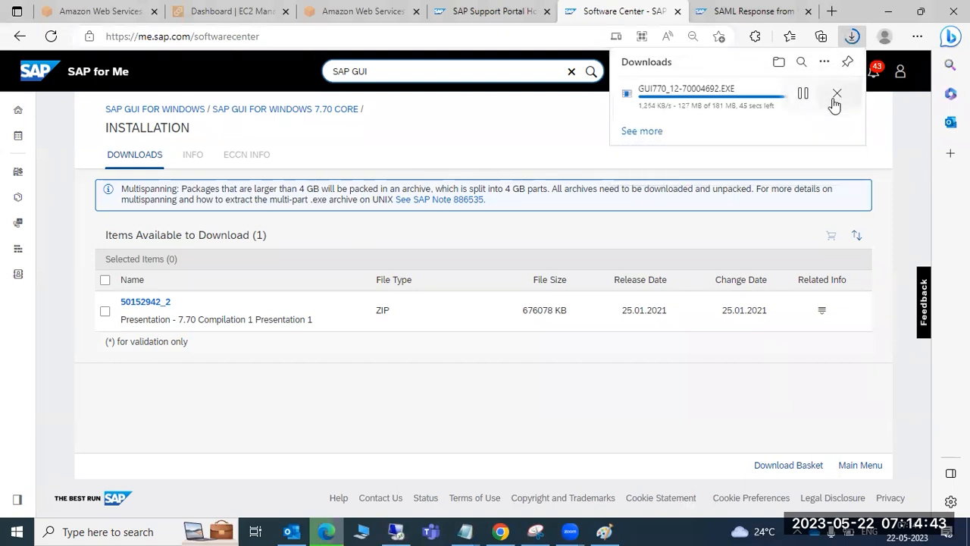
pyautogui.click(835, 101)
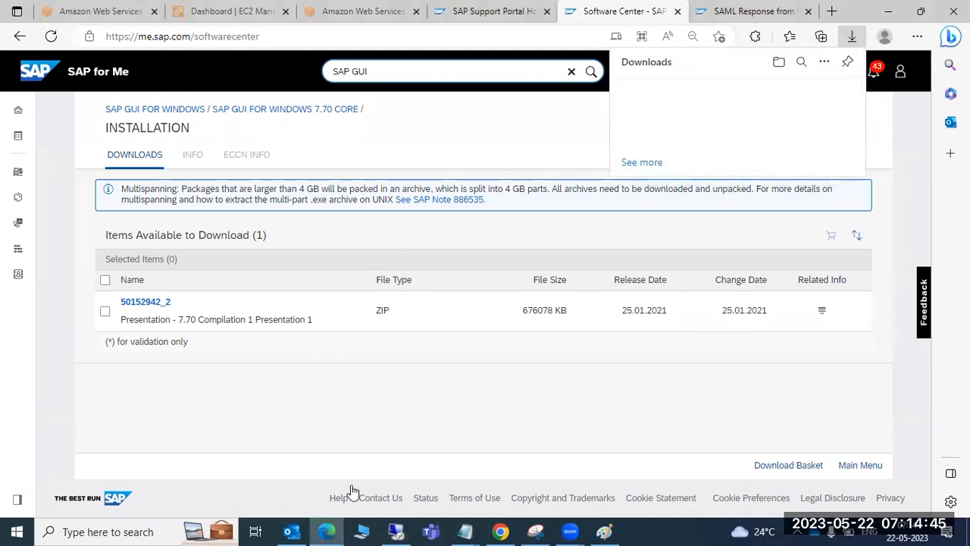
pyautogui.click(392, 534)
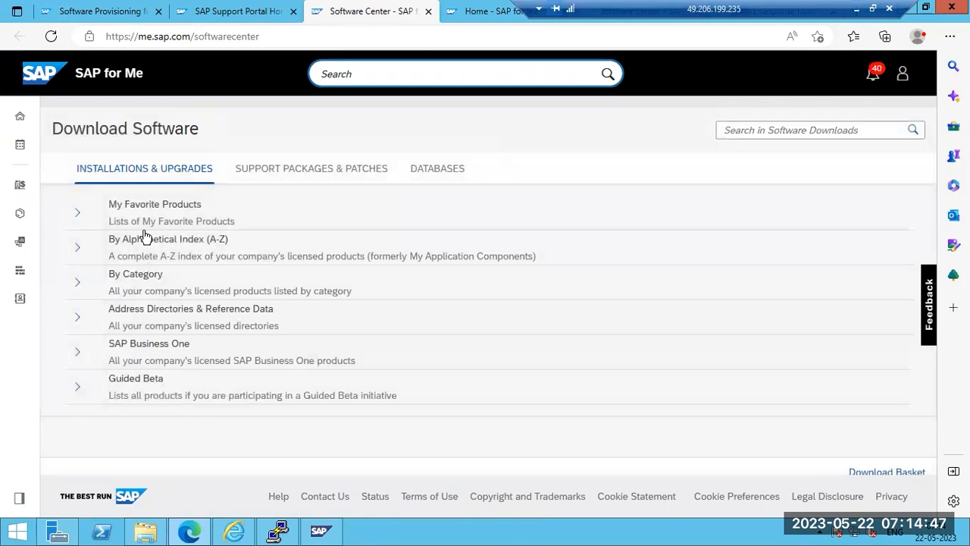
# Open SAP GUI FOR WINDOWS from the G entry of the alphabetical index
pyautogui.click(79, 249)
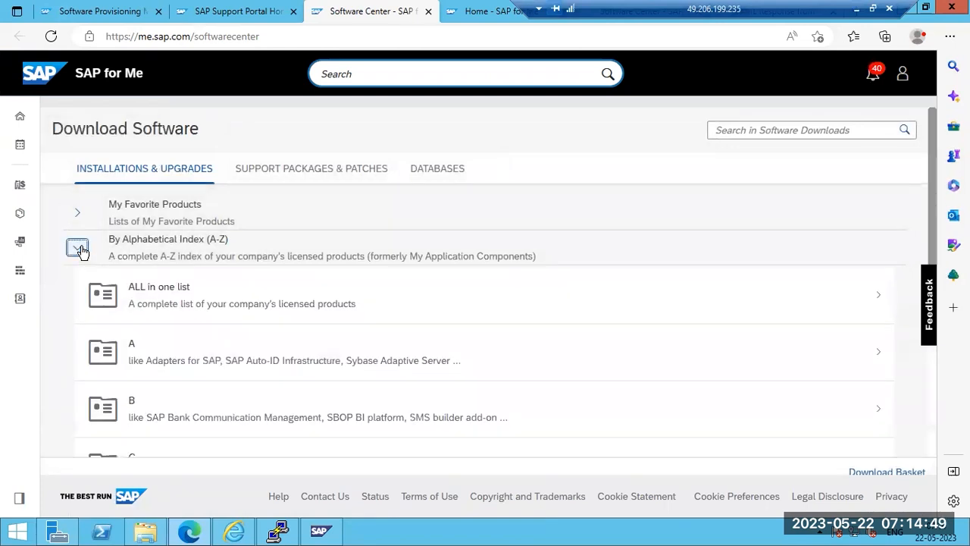
pyautogui.scroll(-3, 163, 337)
pyautogui.scroll(-2, 172, 383)
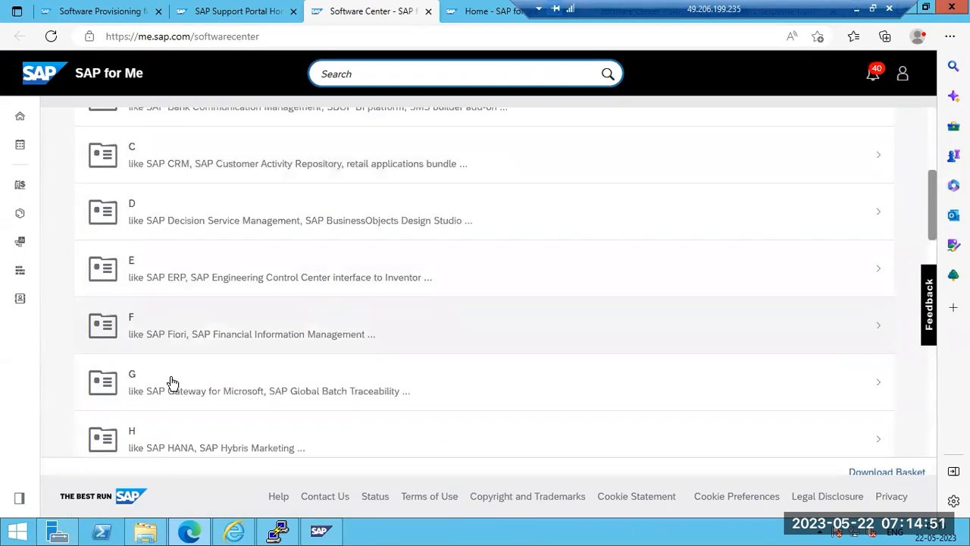
pyautogui.click(163, 345)
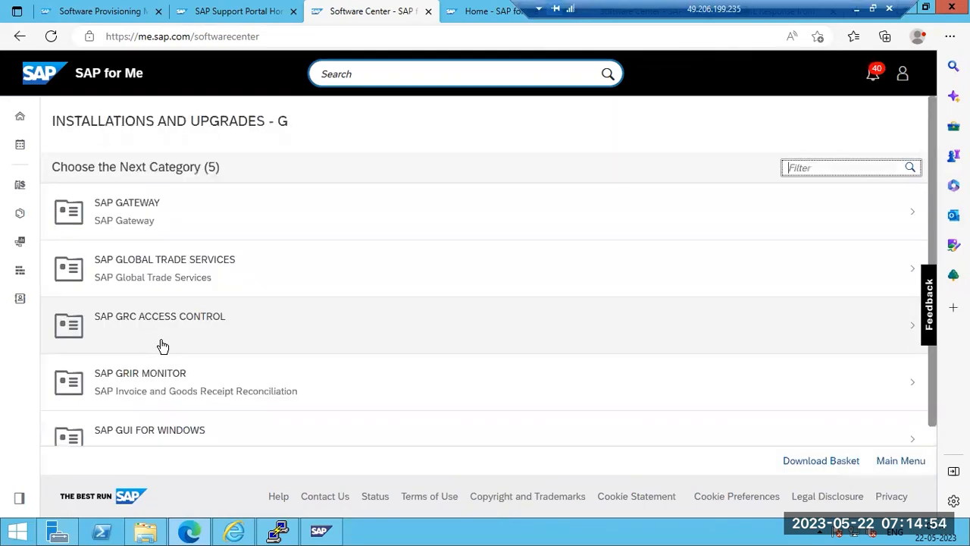
pyautogui.scroll(-1, 162, 396)
pyautogui.click(156, 417)
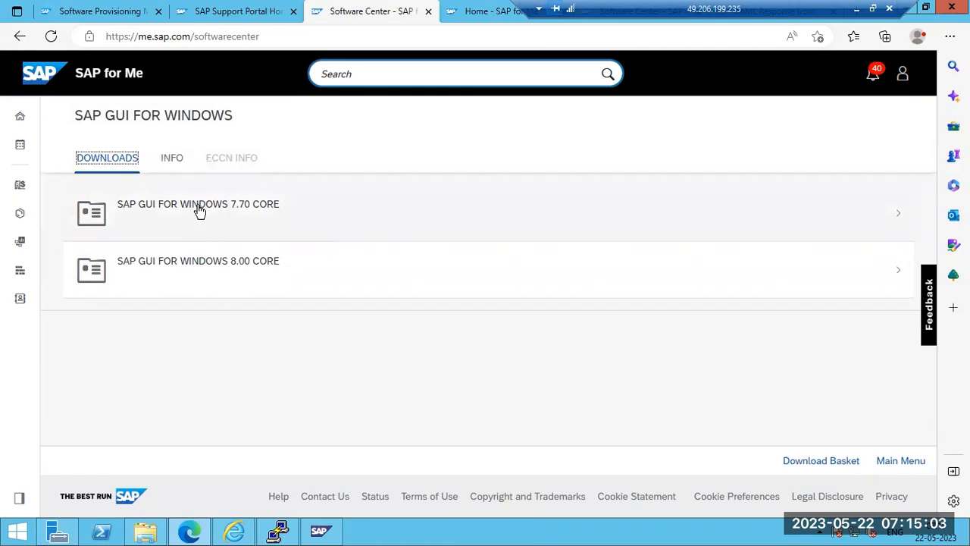
# Download the 7.70 CORE installation package 50152942_2, then bring the Paint diagram to the front
pyautogui.click(197, 208)
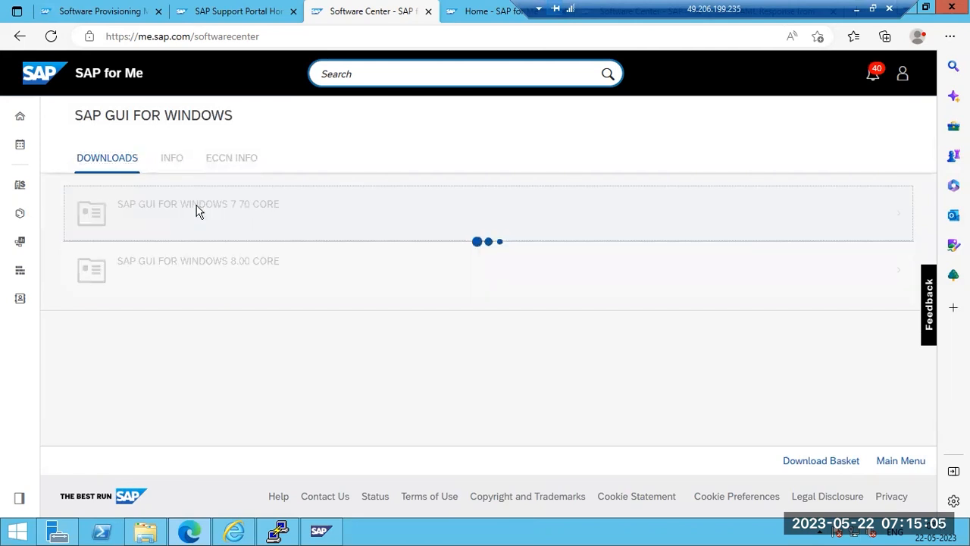
pyautogui.click(195, 225)
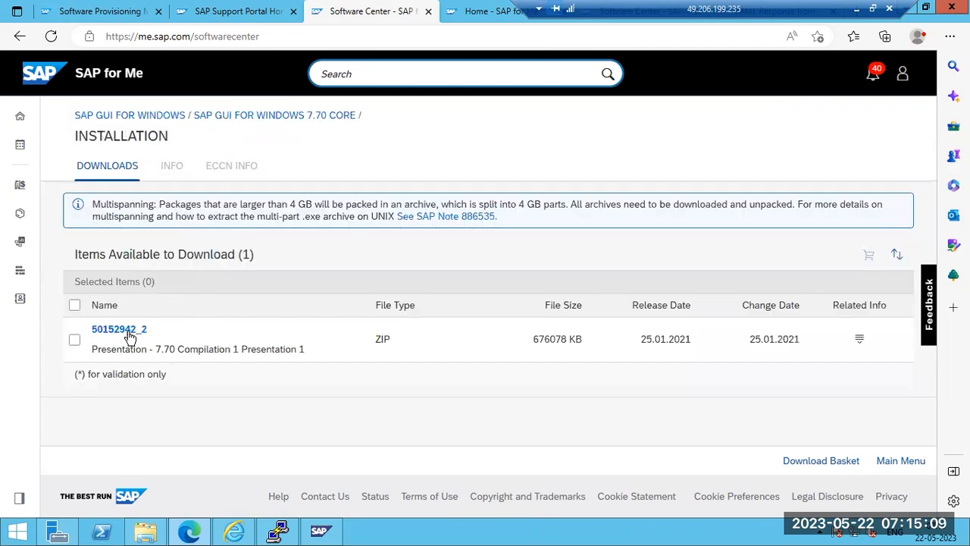
pyautogui.click(126, 333)
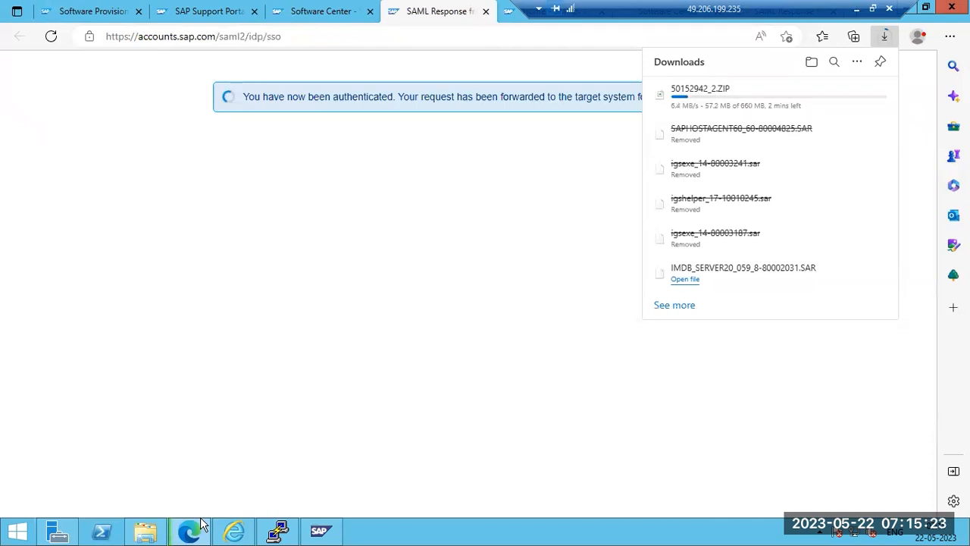
pyautogui.click(856, 9)
pyautogui.click(604, 531)
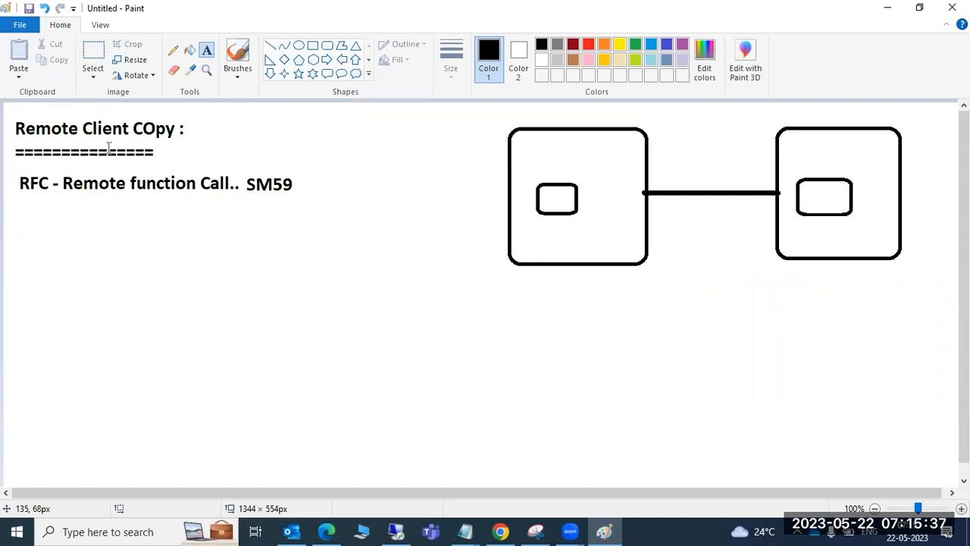
# Drag out a large text box below the 'RFC - Remote function Call.. SM59' line
pyautogui.moveTo(540, 285); pyautogui.dragTo(575, 286)
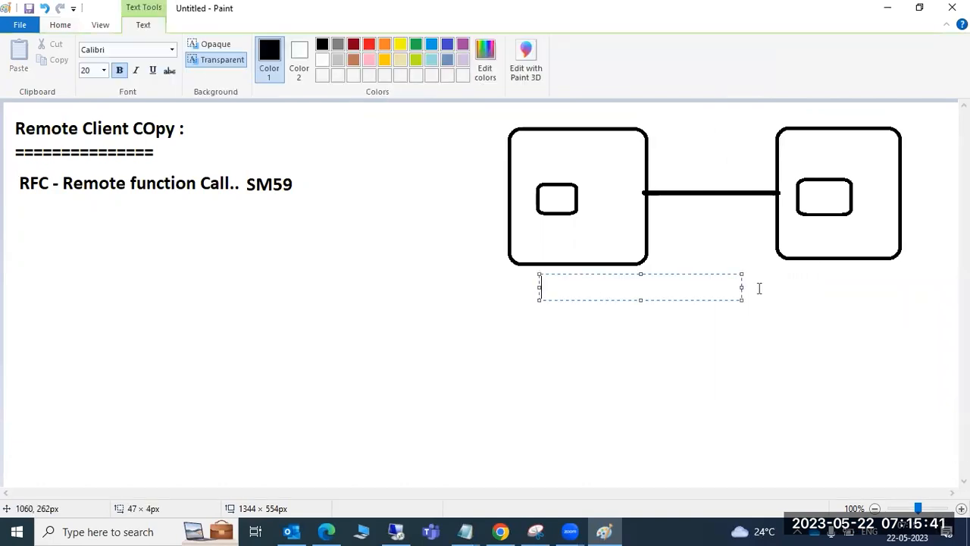
pyautogui.moveTo(804, 272); pyautogui.dragTo(854, 293)
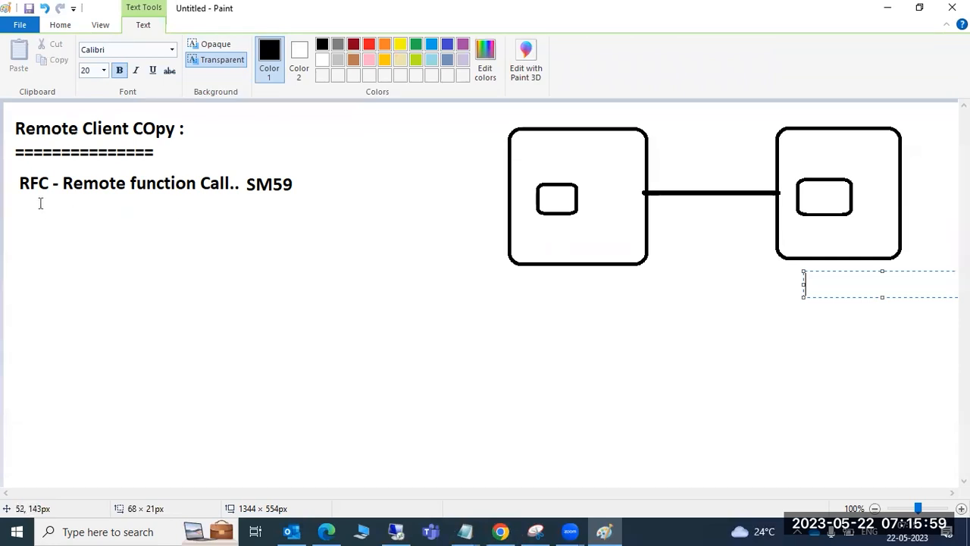
pyautogui.moveTo(25, 200); pyautogui.dragTo(409, 404)
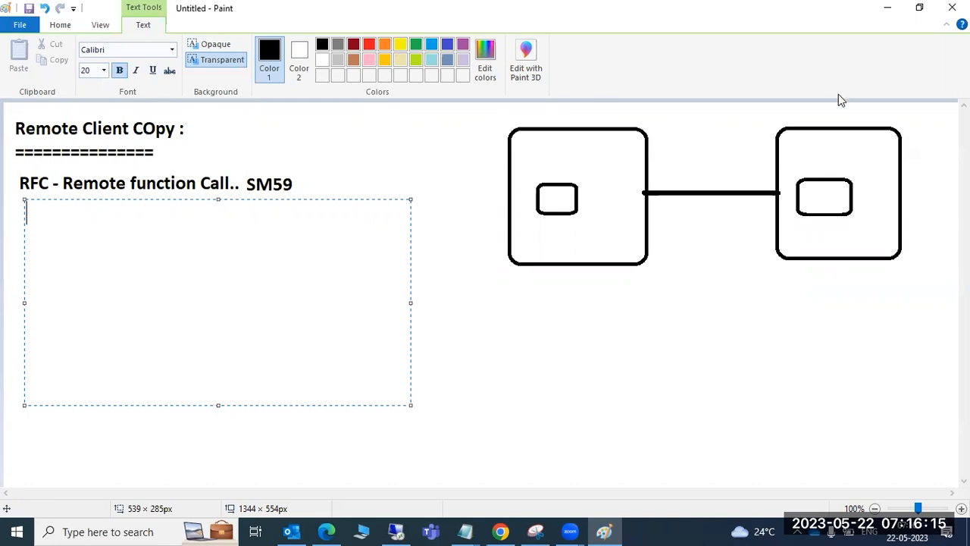
# Type 'ABAP-ABAP connection', 'HTTP' and 'EXTERNAL' on three separate lines
pyautogui.write('ABAP-ABAP ')
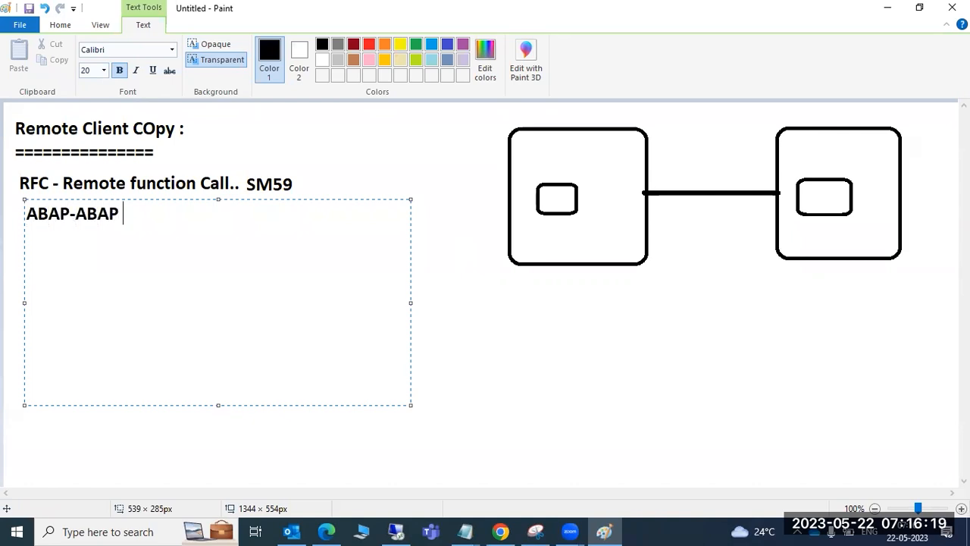
pyautogui.write('connection')
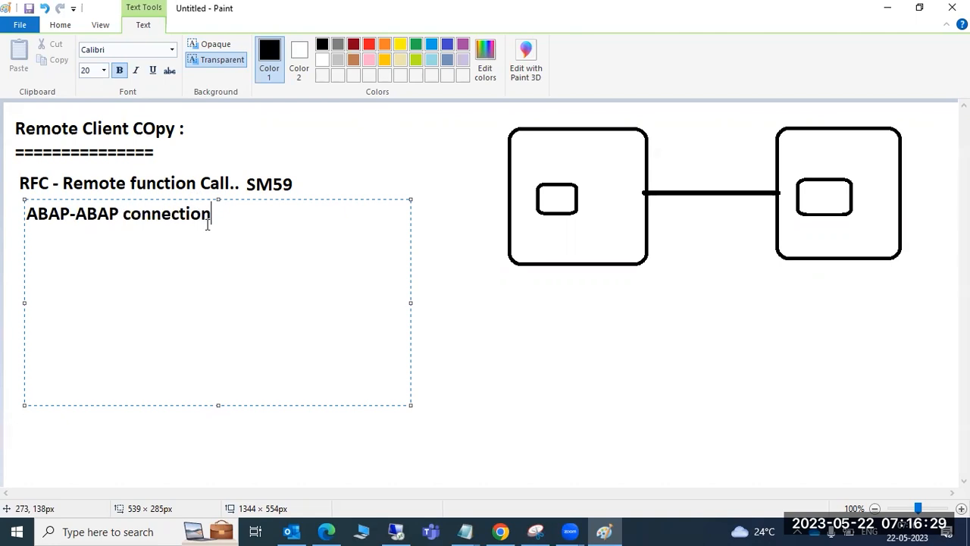
pyautogui.press('Return')
pyautogui.write('HTTP')
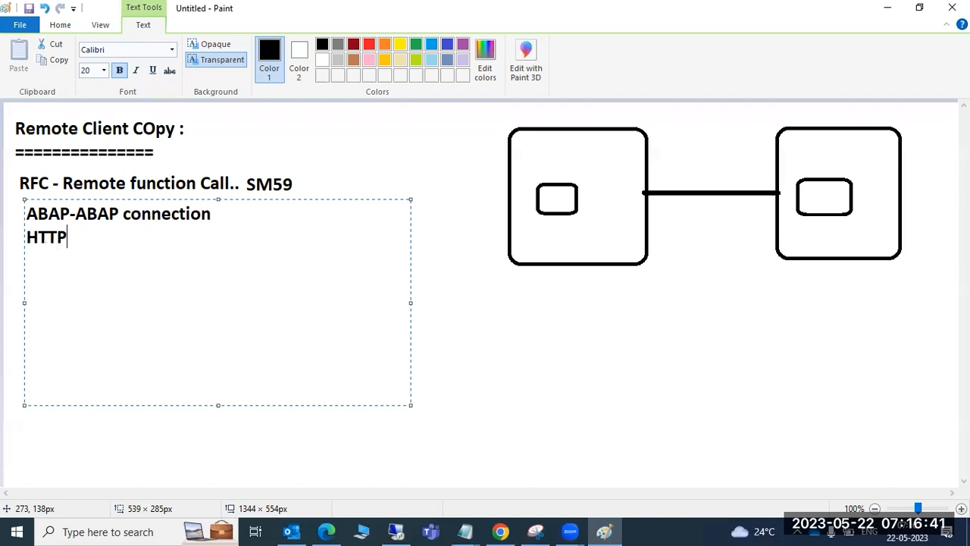
pyautogui.press('Return')
pyautogui.write('EXTERNAL')
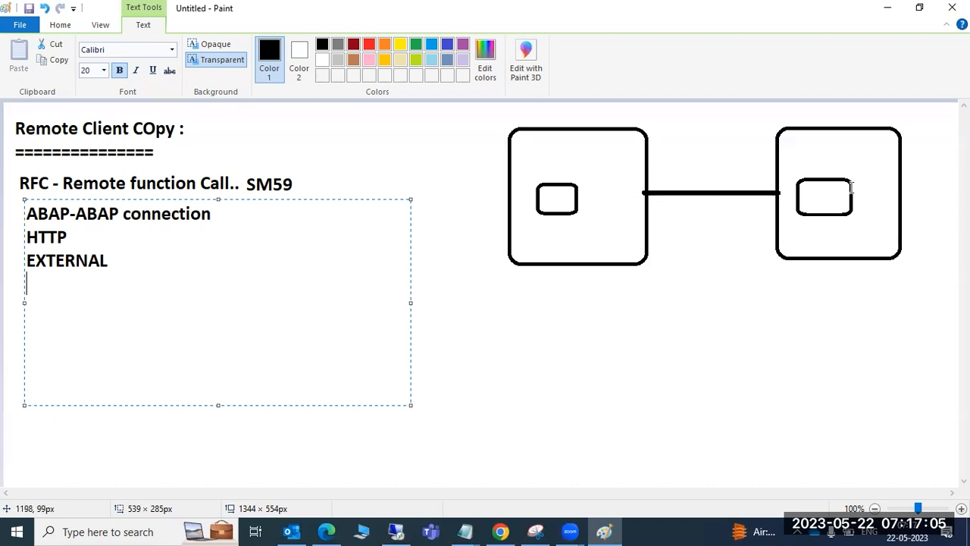
# Select parts of the listed text, then place the cursor right after HTTP
pyautogui.moveTo(68, 218); pyautogui.dragTo(123, 215)
pyautogui.click(230, 221)
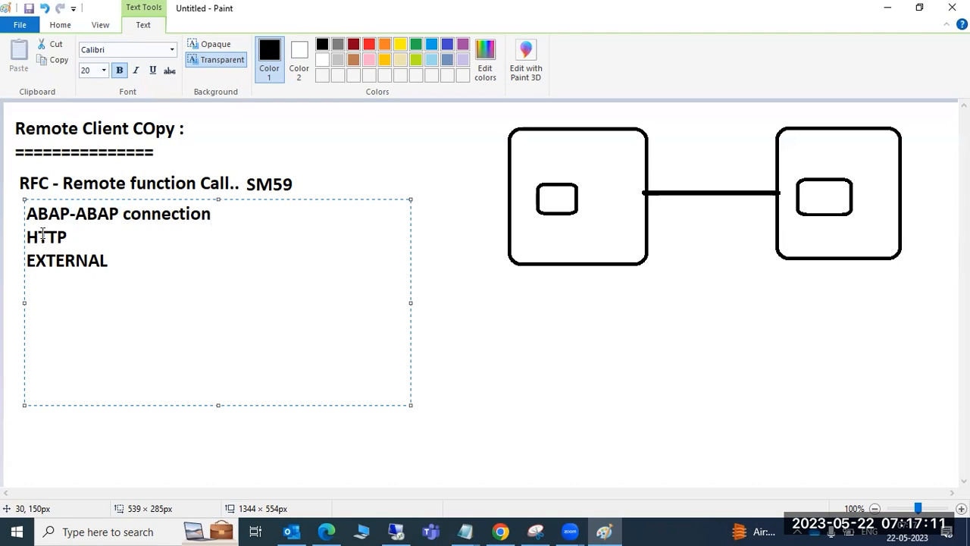
pyautogui.moveTo(41, 236); pyautogui.dragTo(112, 261)
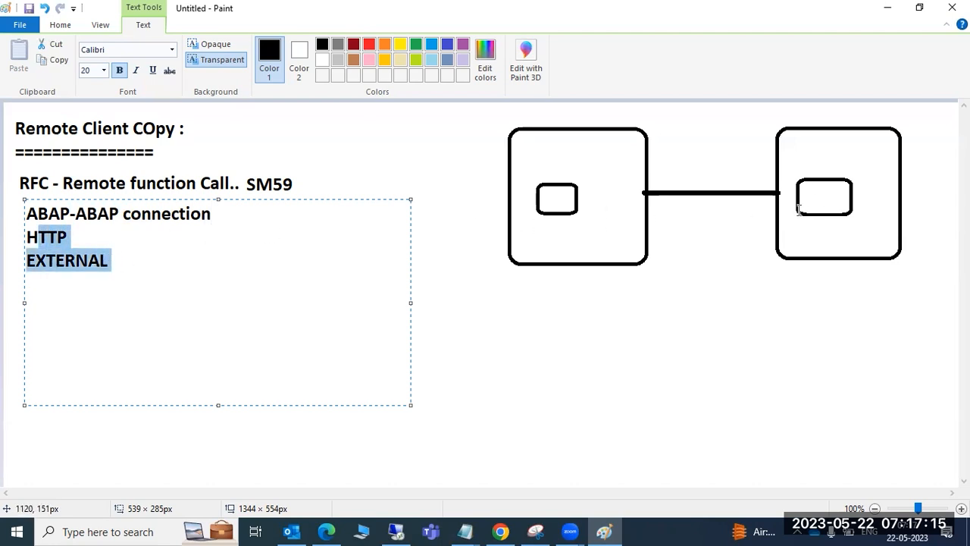
pyautogui.click(162, 231)
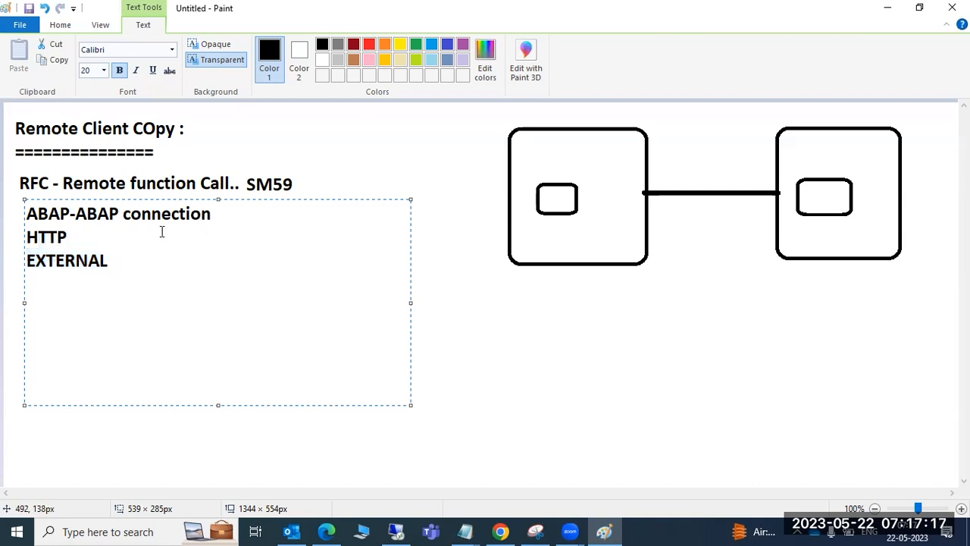
# Join the list lines into 'HTTP/EXTERNAL' and add 'TCP/IP' on a new line below
pyautogui.press('Delete')
pyautogui.write('/EXTERNAL')
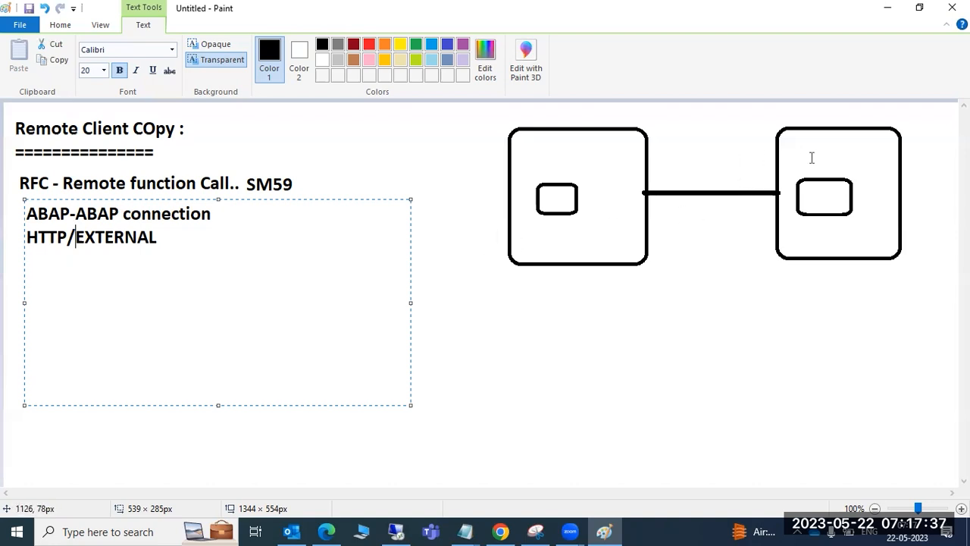
pyautogui.click(260, 240)
pyautogui.press('Return')
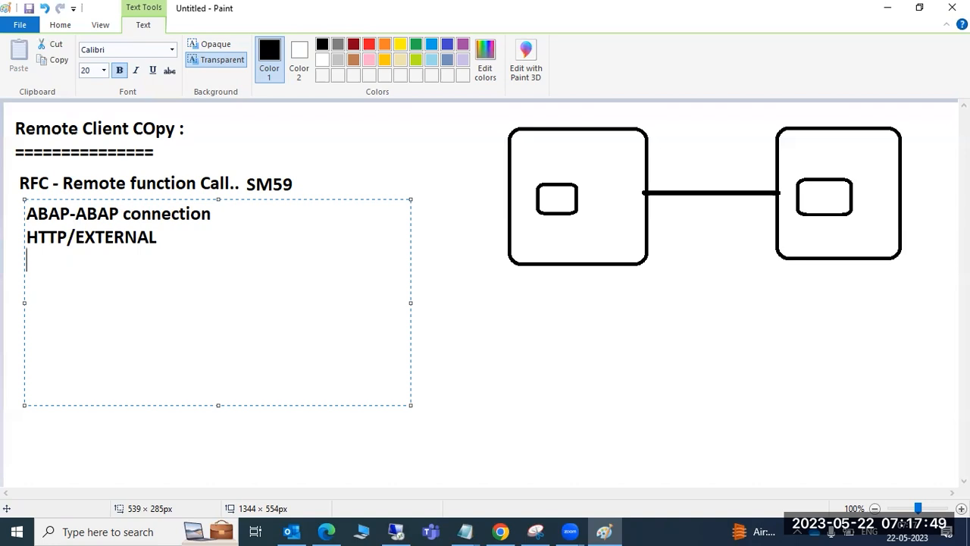
pyautogui.write('TCP/IP')
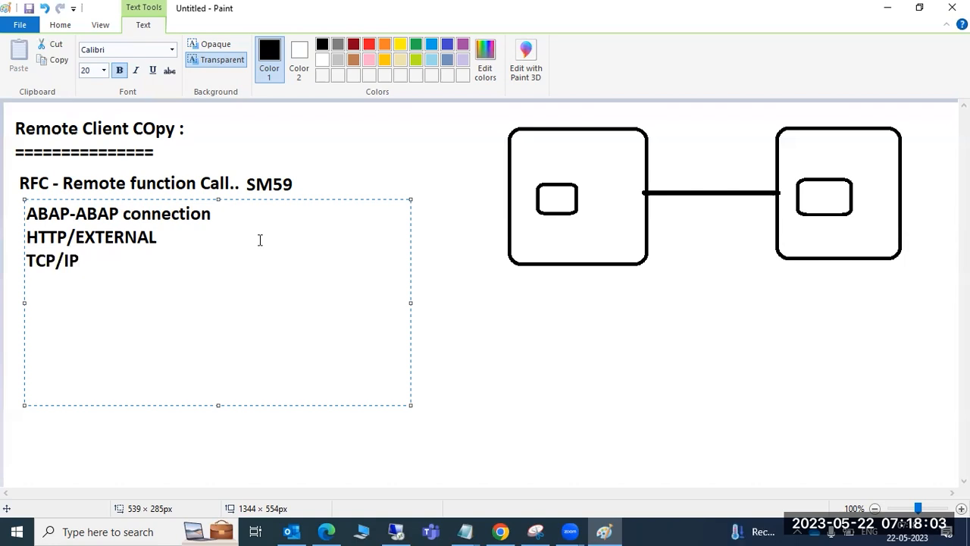
# Add 'Internal connection' and 'ABAP drivers' as further RFC connection-type lines
pyautogui.write('Internal c')
pyautogui.write('onnection')
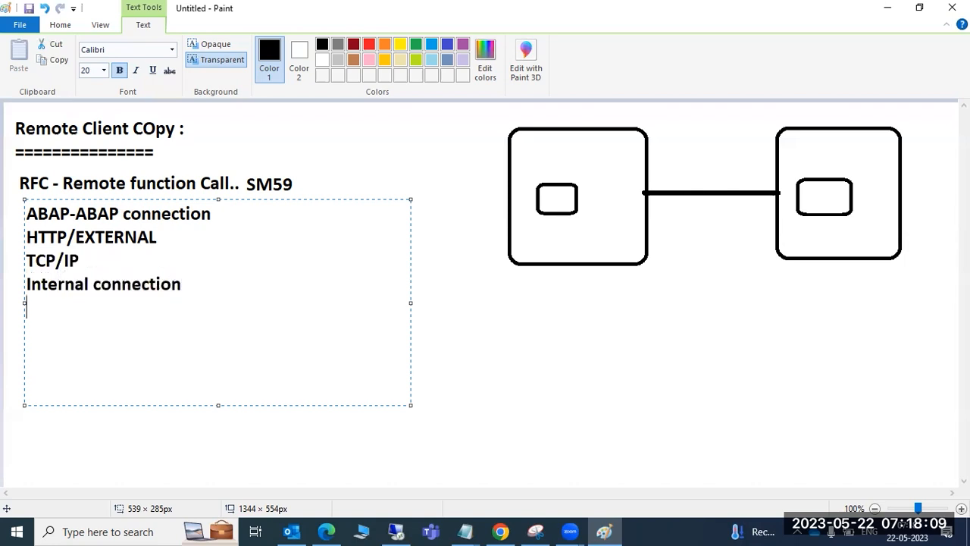
pyautogui.press('Return')
pyautogui.write('ABAP')
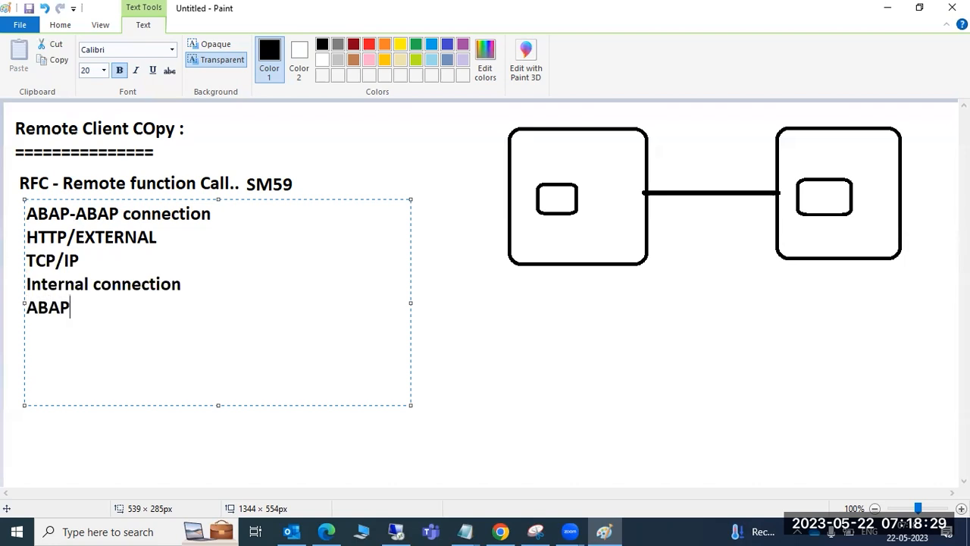
pyautogui.write(' drivers')
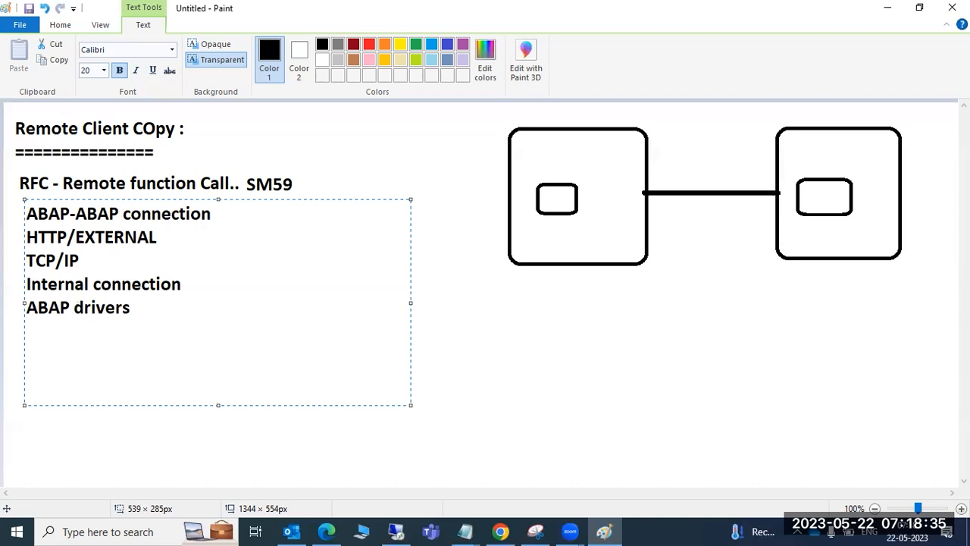
# Locate the downloaded 50152942_2.ZIP in its folder via the browser's recent downloads
pyautogui.click(397, 533)
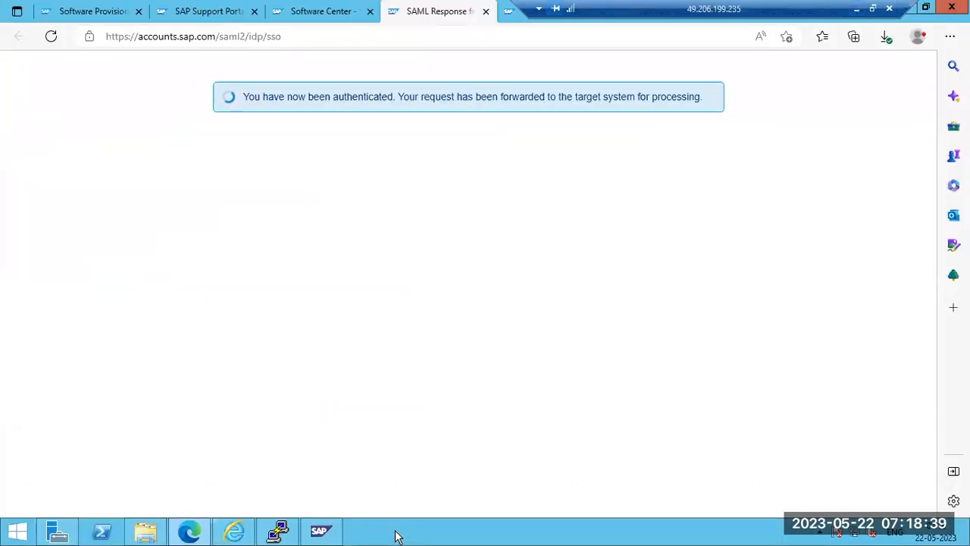
pyautogui.click(147, 532)
pyautogui.click(70, 104)
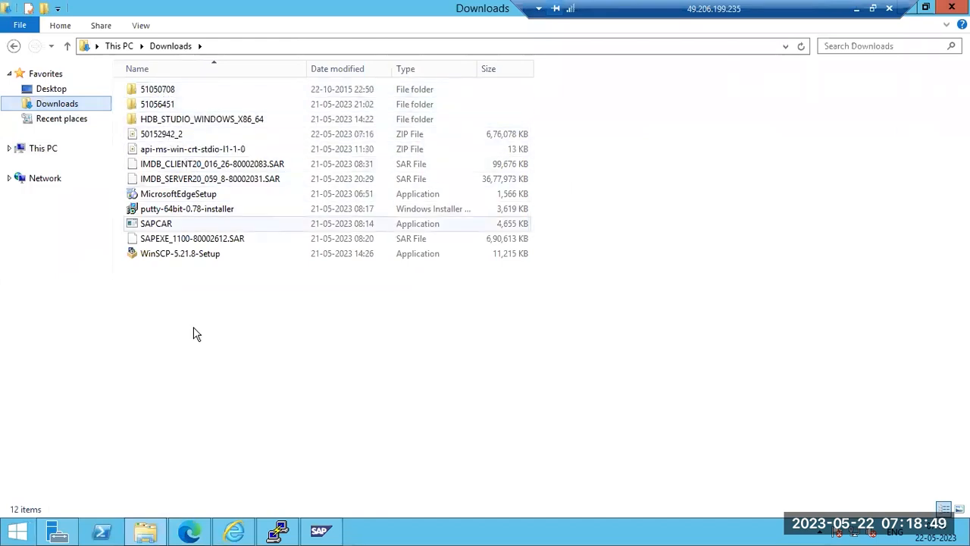
pyautogui.click(189, 531)
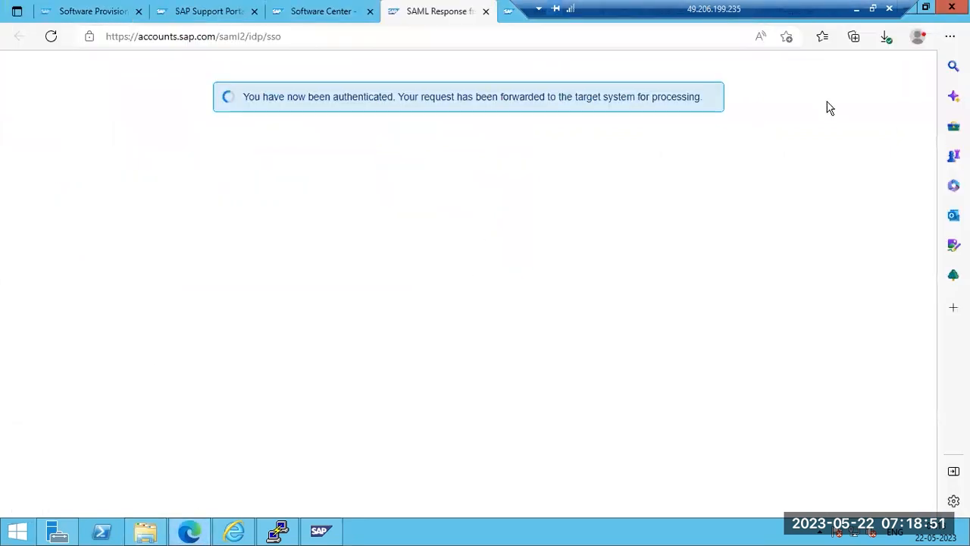
pyautogui.click(885, 46)
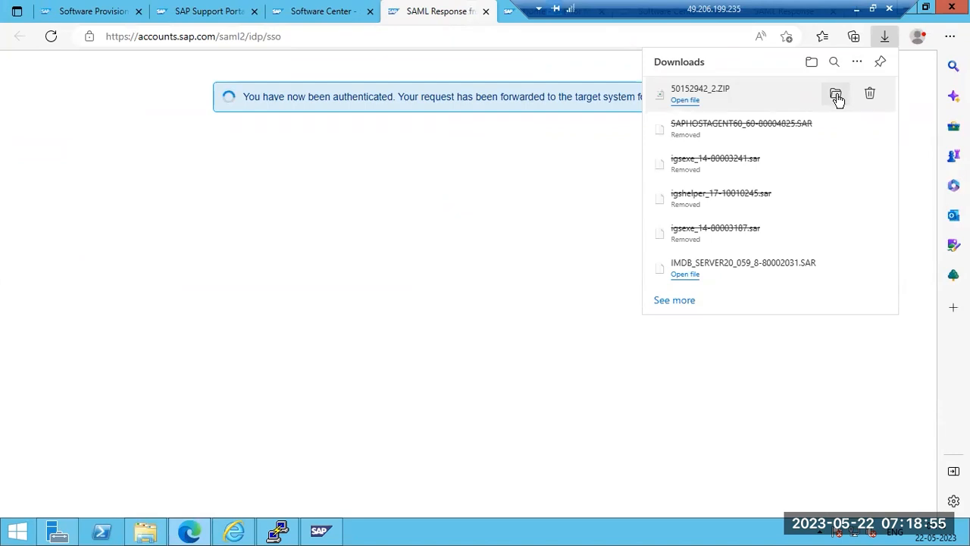
pyautogui.click(836, 93)
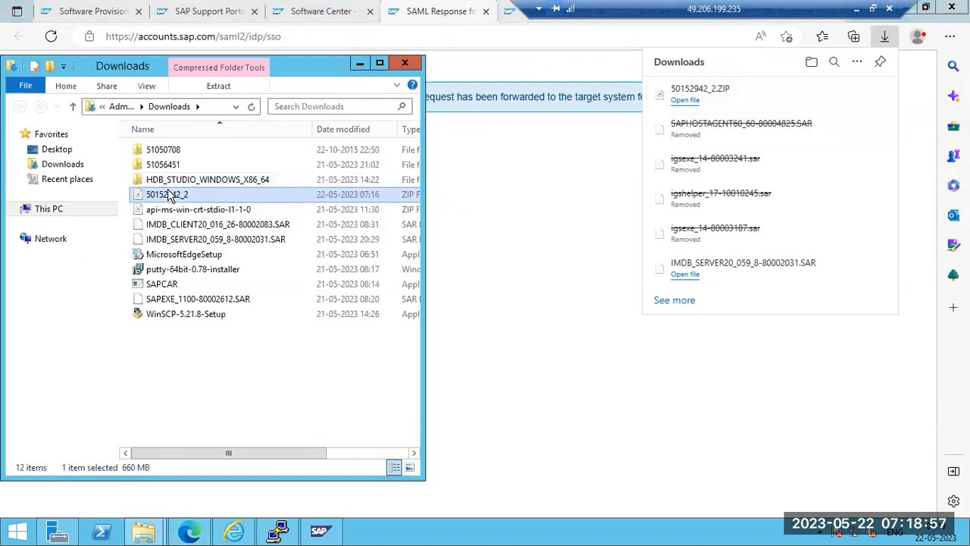
# Open the 50152942_2 archive in Windows Explorer and copy its presentation folder
pyautogui.rightClick(168, 197)
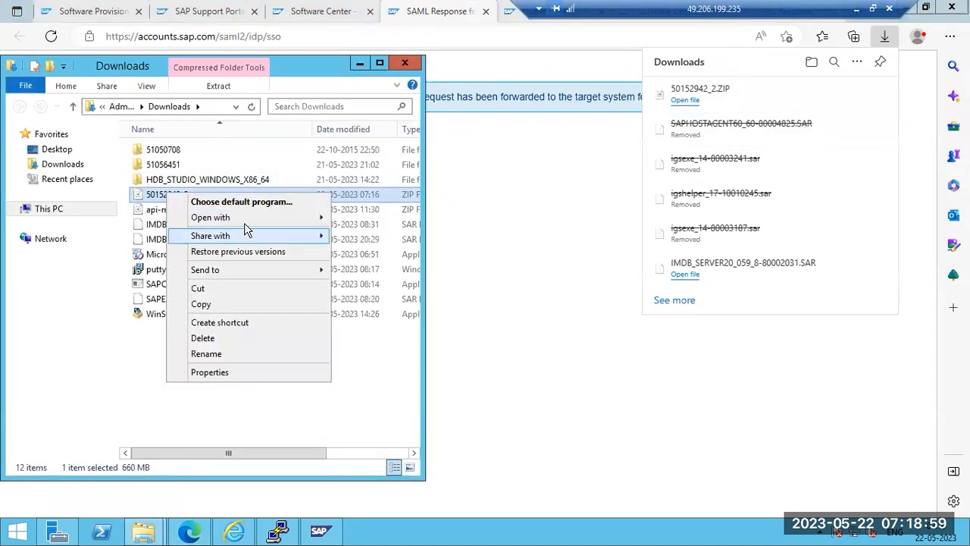
pyautogui.moveTo(288, 219)
pyautogui.click(370, 232)
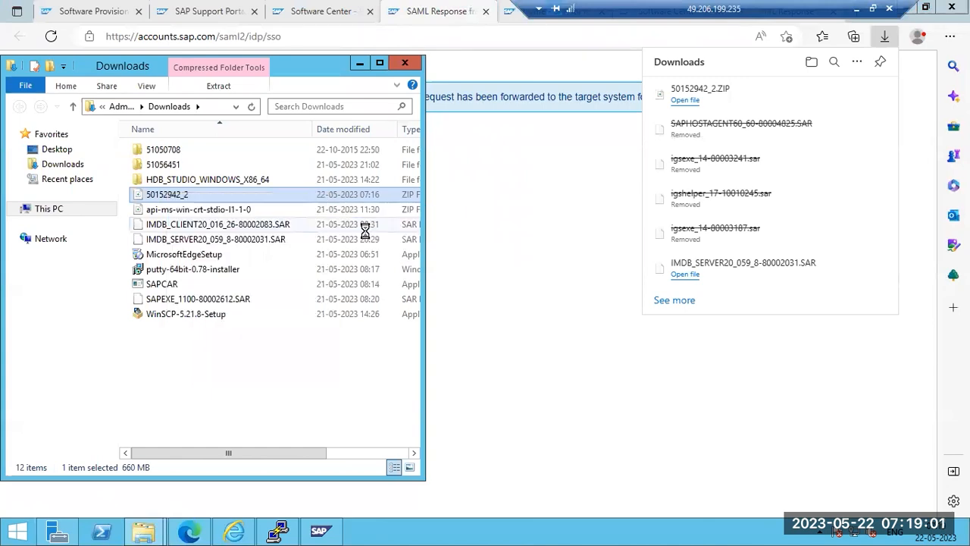
pyautogui.click(201, 154)
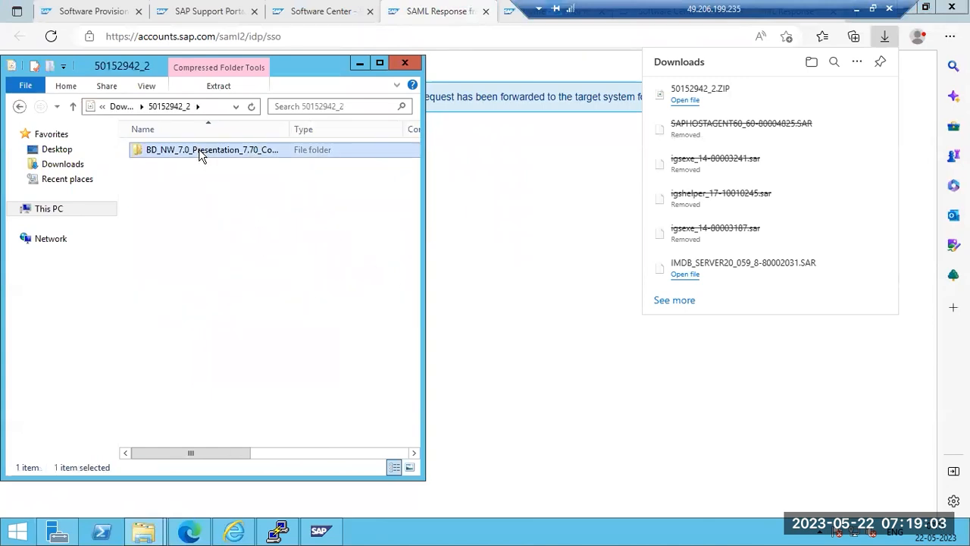
pyautogui.rightClick(201, 154)
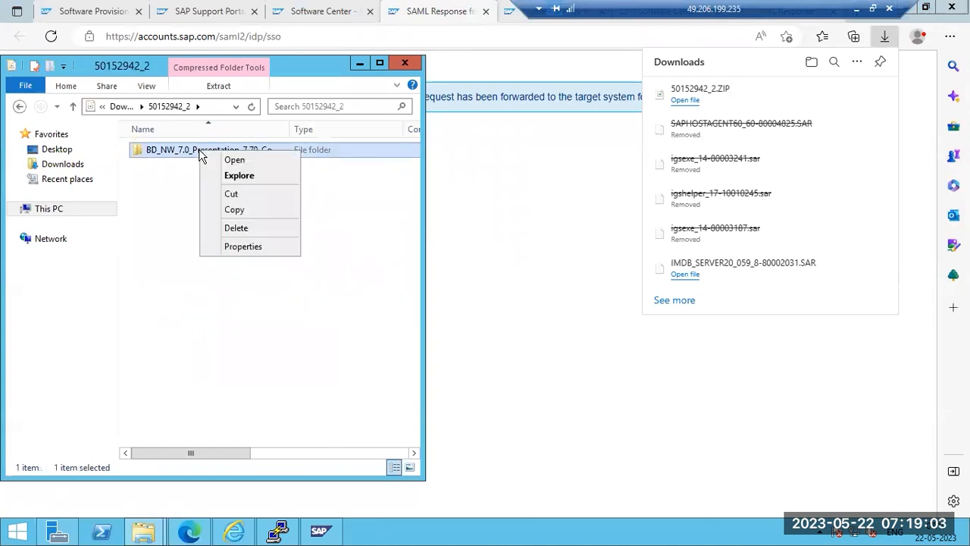
pyautogui.click(233, 210)
# Paste the presentation folder into New Volume (E:) and show detailed copy progress
pyautogui.click(48, 209)
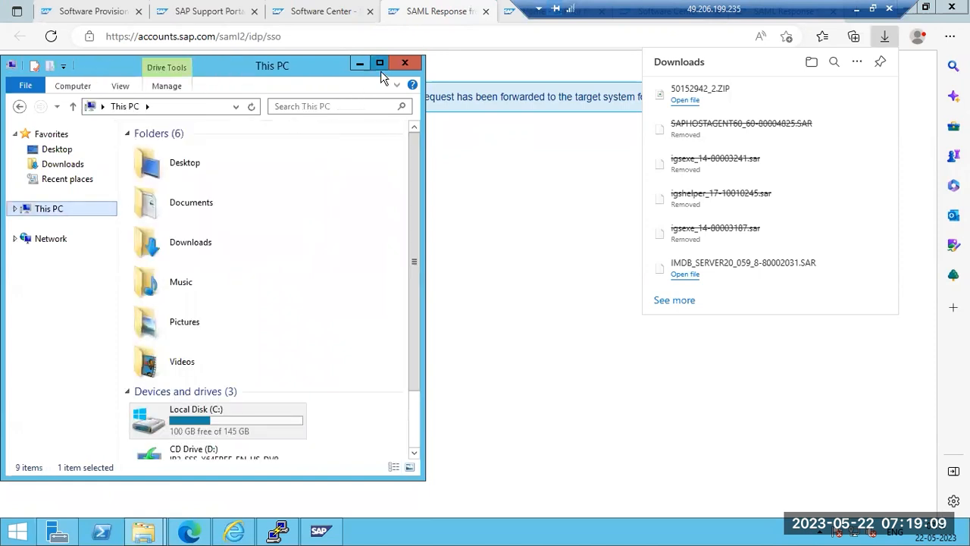
pyautogui.click(380, 68)
pyautogui.doubleClick(617, 188)
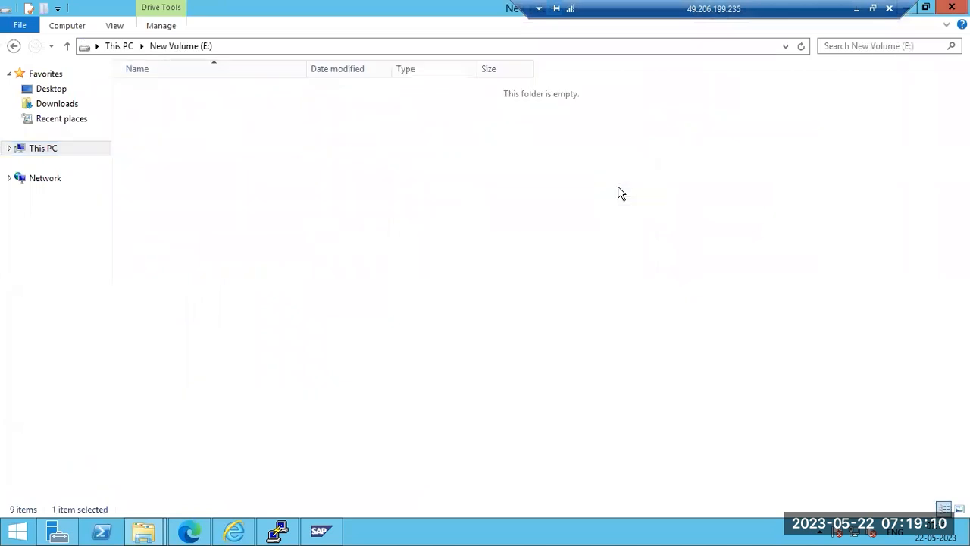
pyautogui.rightClick(197, 242)
pyautogui.click(235, 337)
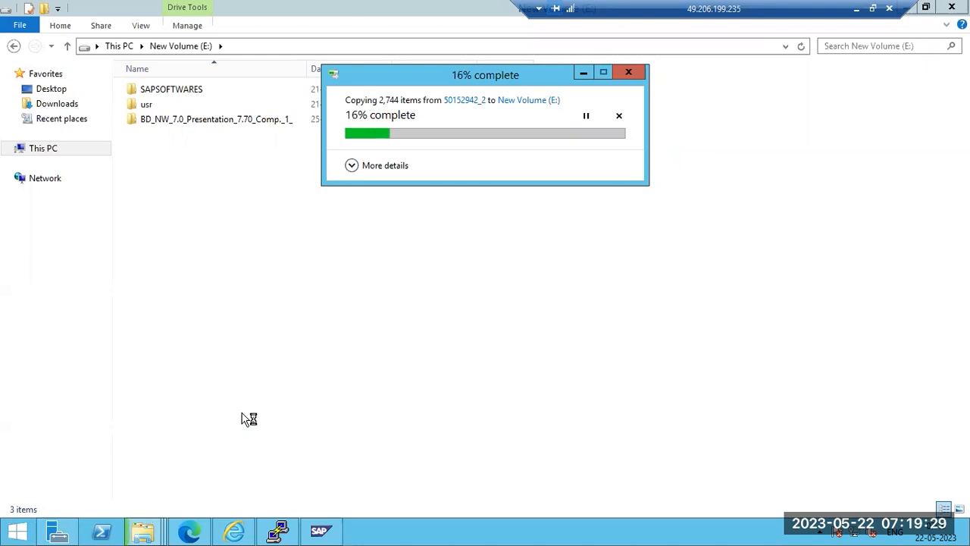
pyautogui.click(351, 166)
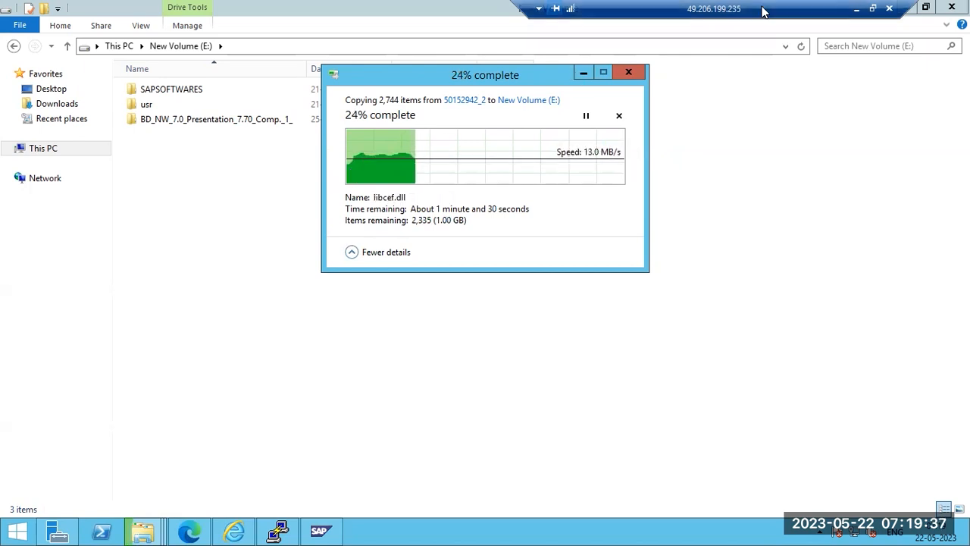
# In Paint, draw rounded boxes: a small top box, a large box beside the RFC list, a small bottom box
pyautogui.click(851, 9)
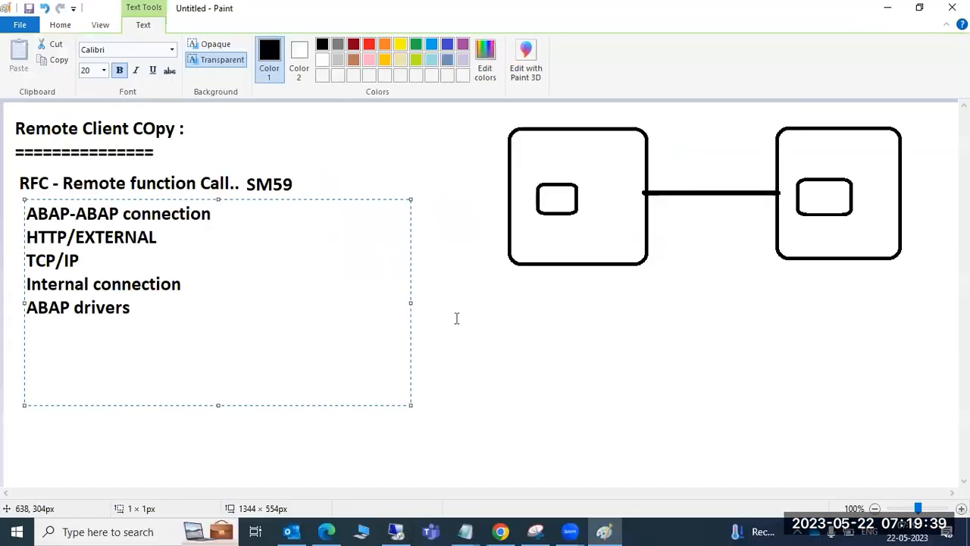
pyautogui.click(326, 45)
pyautogui.moveTo(328, 104); pyautogui.dragTo(403, 152)
pyautogui.moveTo(290, 209)
pyautogui.mouseDown()
pyautogui.moveTo(362, 275)
pyautogui.moveTo(467, 331)
pyautogui.mouseUp()
pyautogui.moveTo(352, 406); pyautogui.dragTo(413, 450)
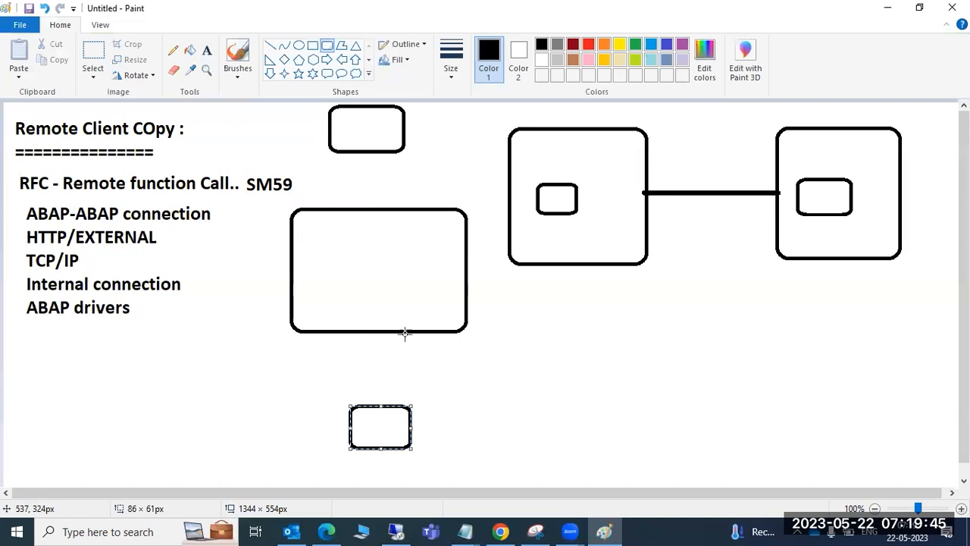
pyautogui.click(358, 131)
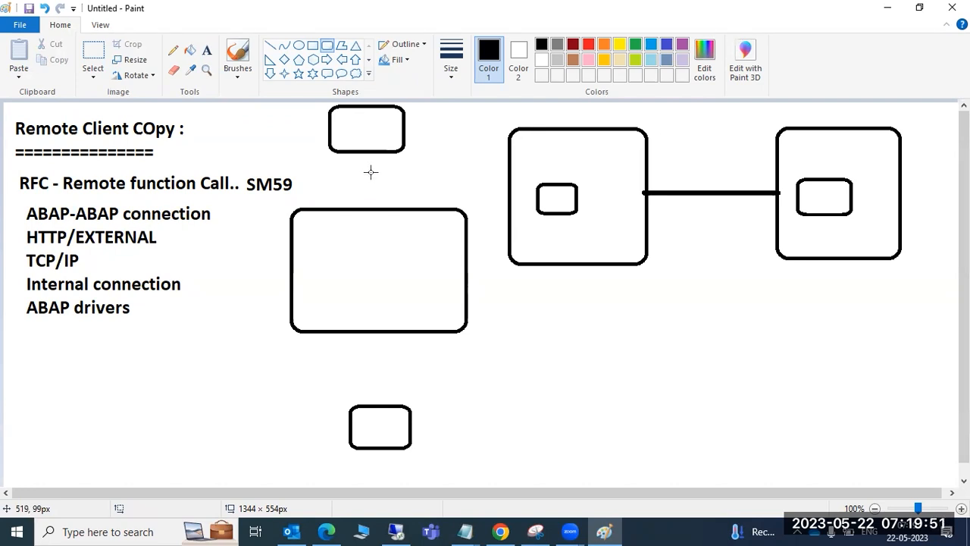
pyautogui.moveTo(360, 126); pyautogui.dragTo(375, 136)
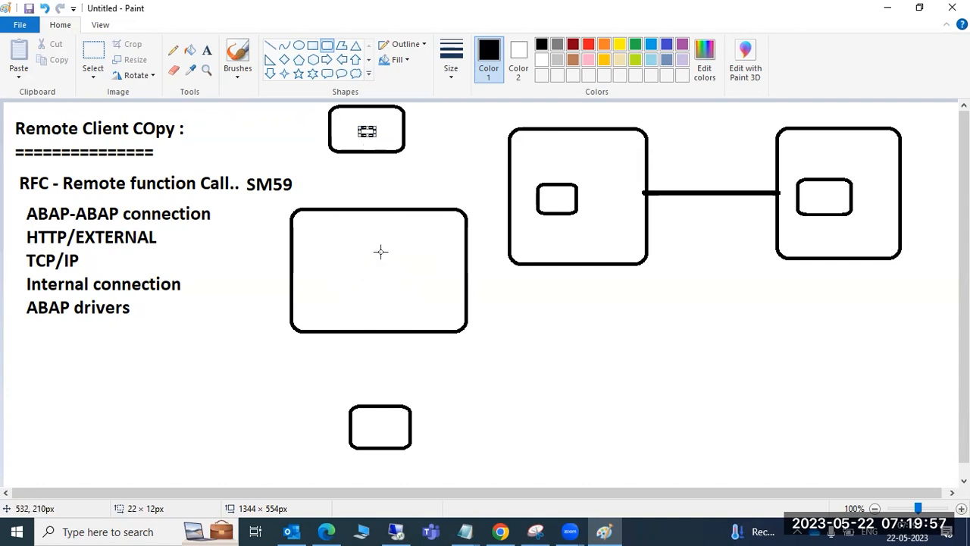
# Link the bottom and large boxes with a vertical line, add short marks, and return to the remote session
pyautogui.moveTo(380, 428); pyautogui.dragTo(380, 310)
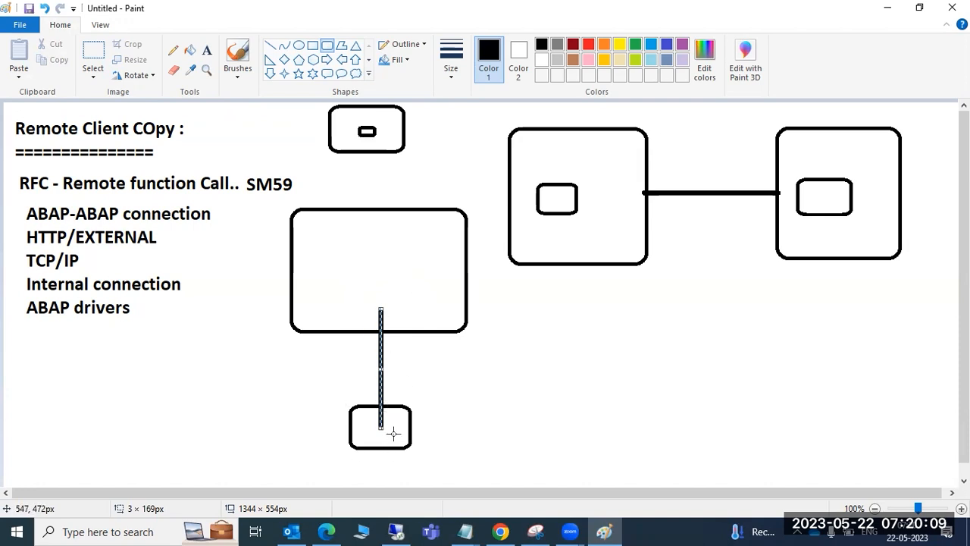
pyautogui.moveTo(331, 418); pyautogui.dragTo(367, 420)
pyautogui.moveTo(279, 235); pyautogui.dragTo(305, 236)
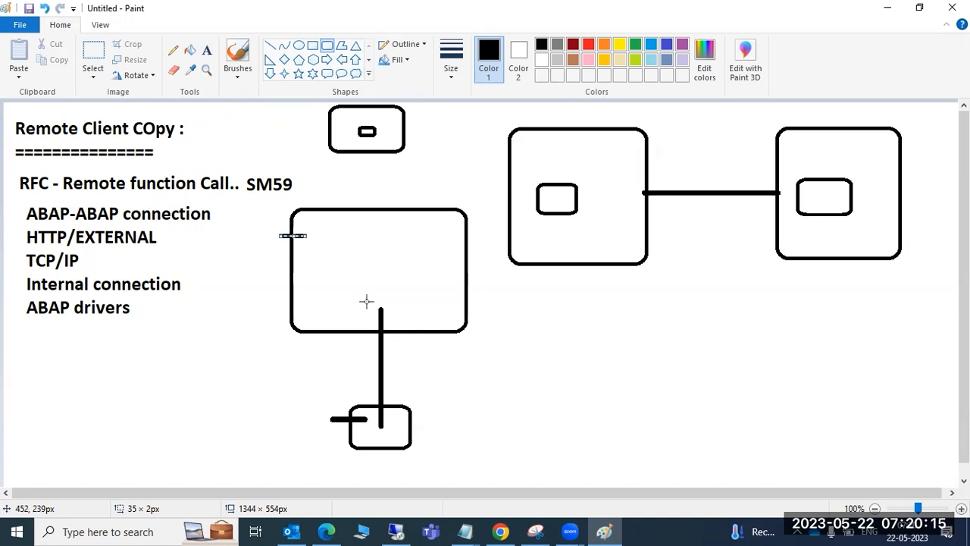
pyautogui.click(400, 537)
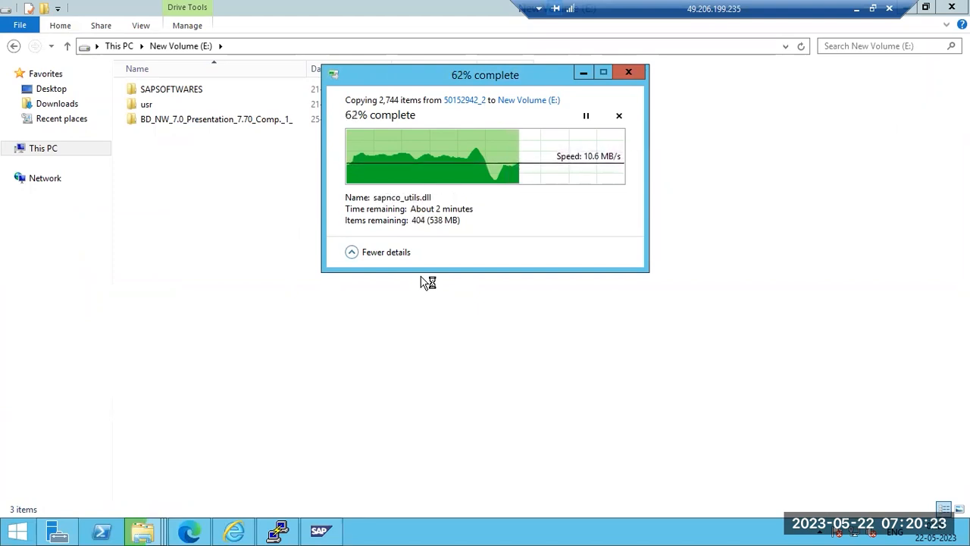
# Rerun free -g in PuTTY to check memory, then bring the SAP installer progress page back
pyautogui.click(189, 535)
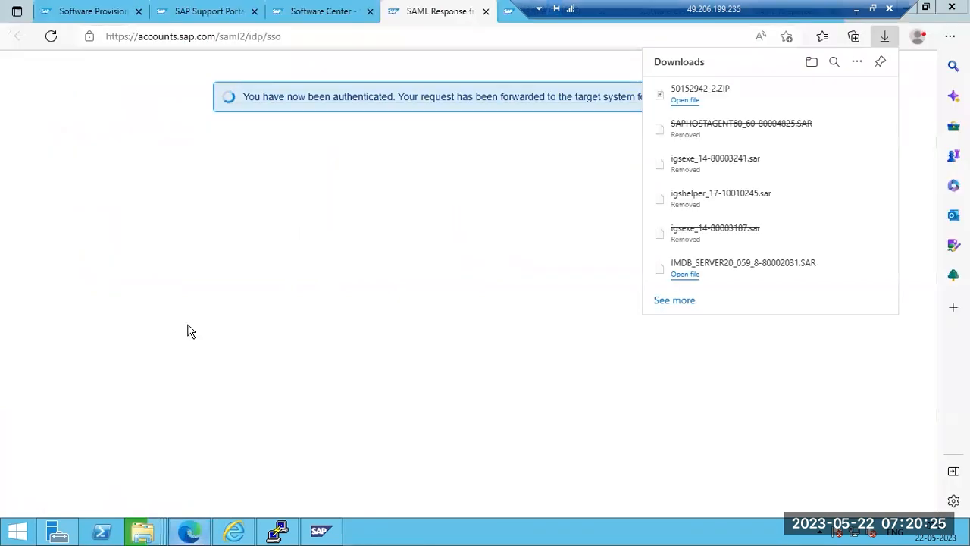
pyautogui.click(98, 12)
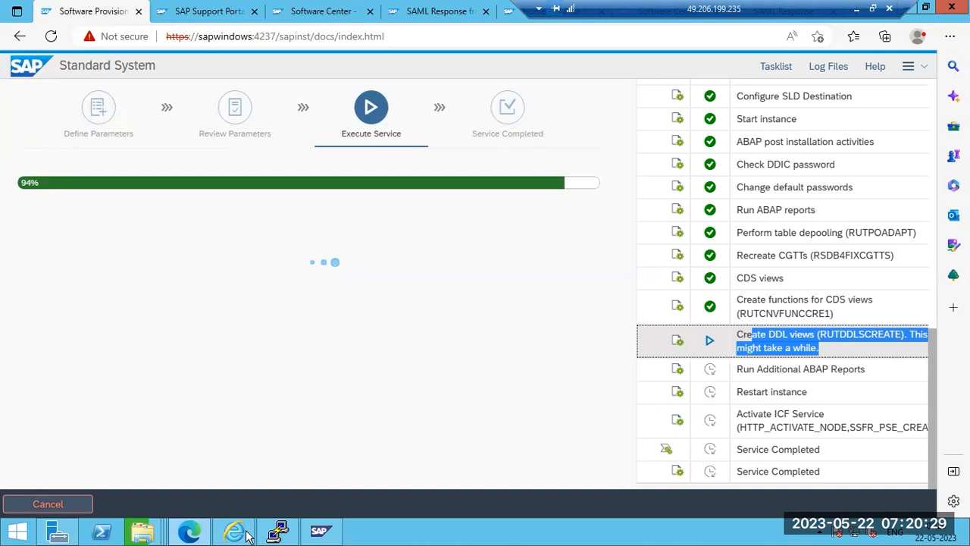
pyautogui.click(277, 530)
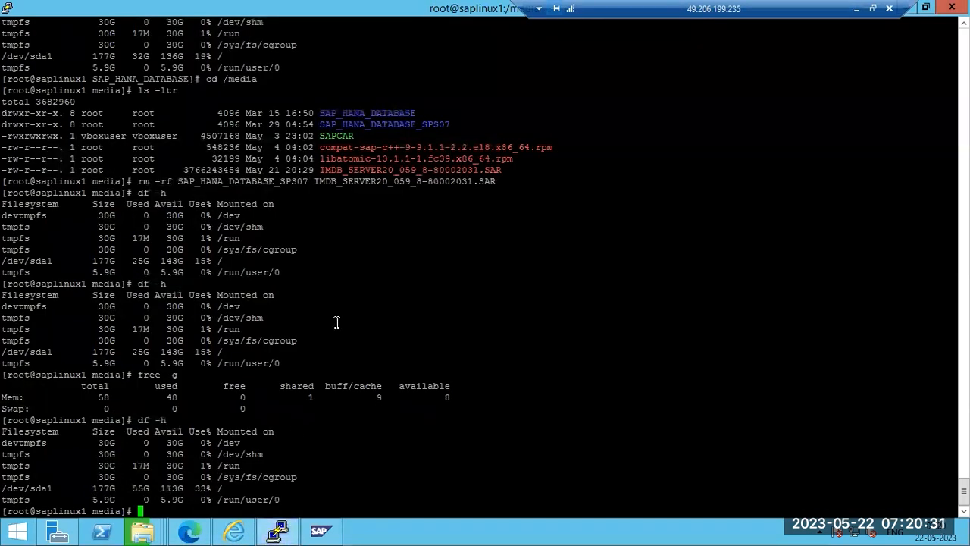
pyautogui.press('Up')
pyautogui.press('Up')
pyautogui.press('Return')
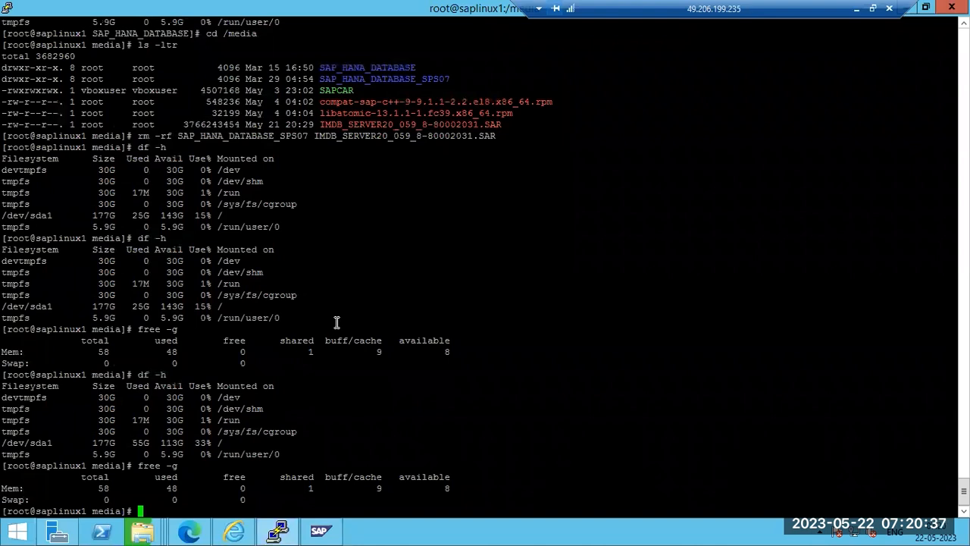
pyautogui.click(190, 533)
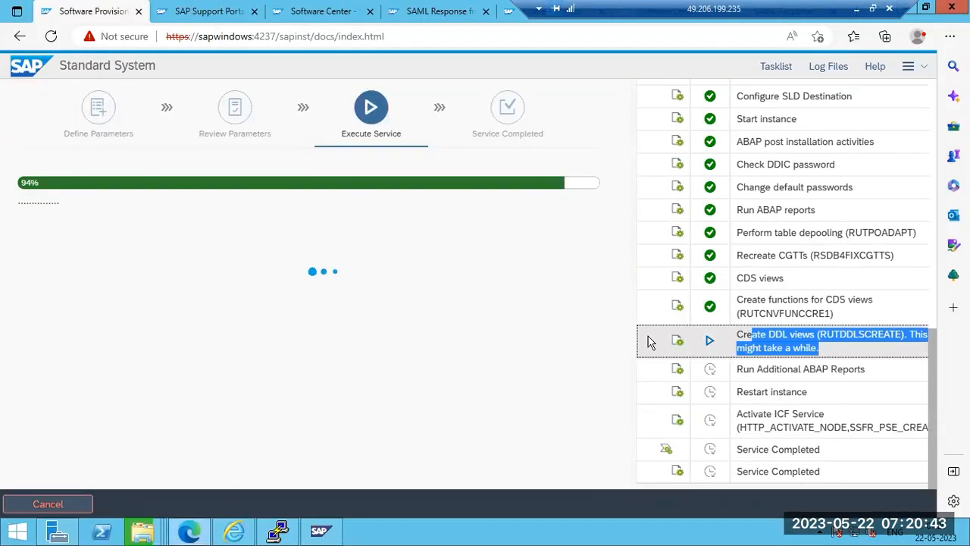
# Restore the E: copy progress window and scroll up the provisioning step list
pyautogui.click(606, 322)
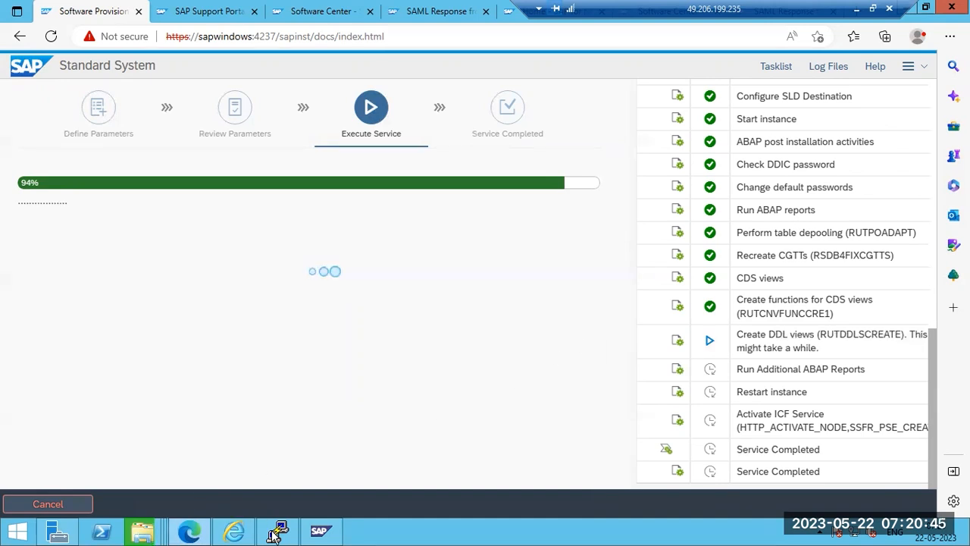
pyautogui.moveTo(148, 530)
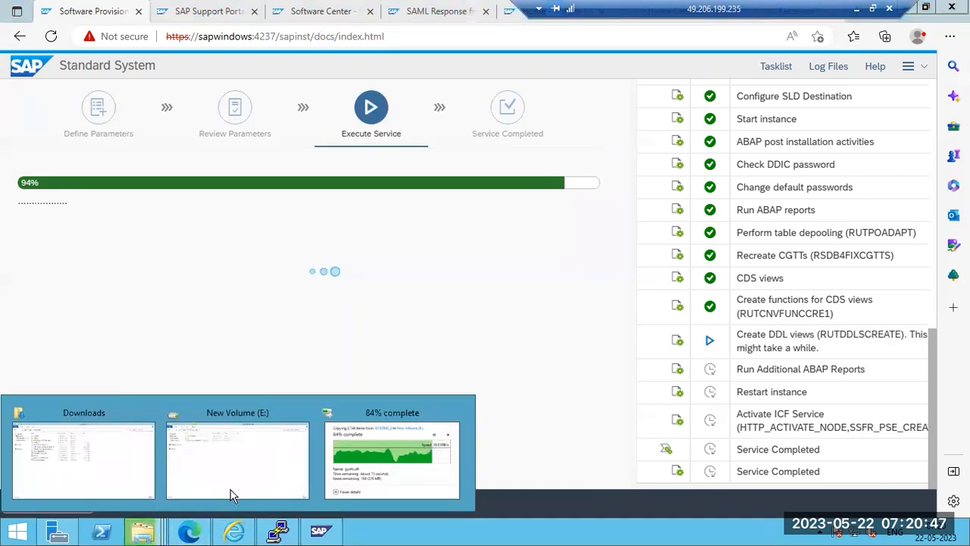
pyautogui.click(375, 458)
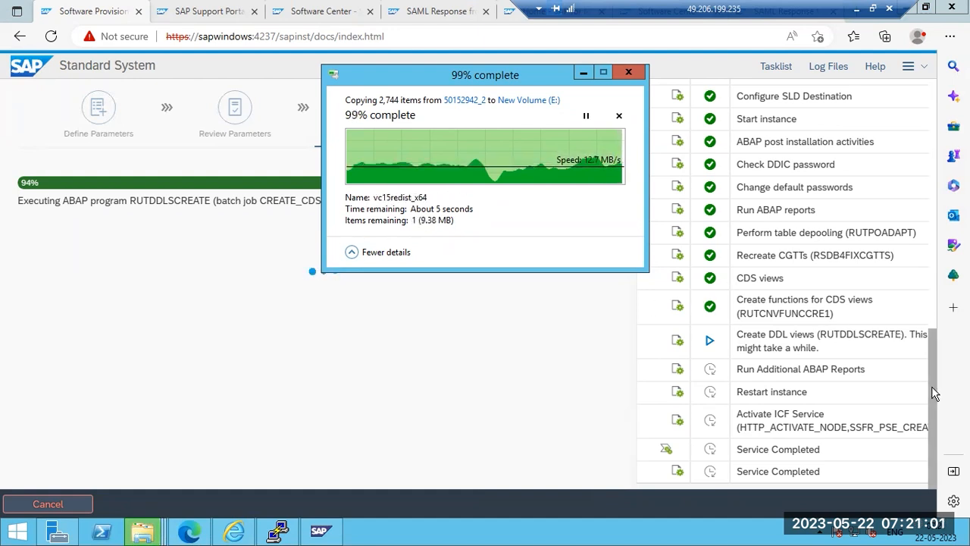
pyautogui.scroll(2, 931, 386)
pyautogui.scroll(3, 924, 321)
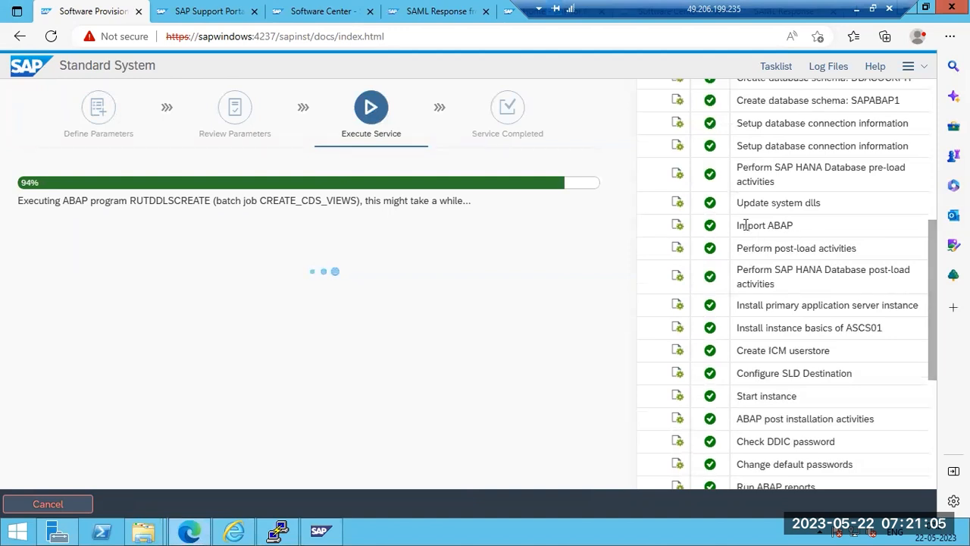
# Select the Import ABAP step label text on the provisioning page, then dismiss the selection
pyautogui.moveTo(739, 225); pyautogui.dragTo(794, 226)
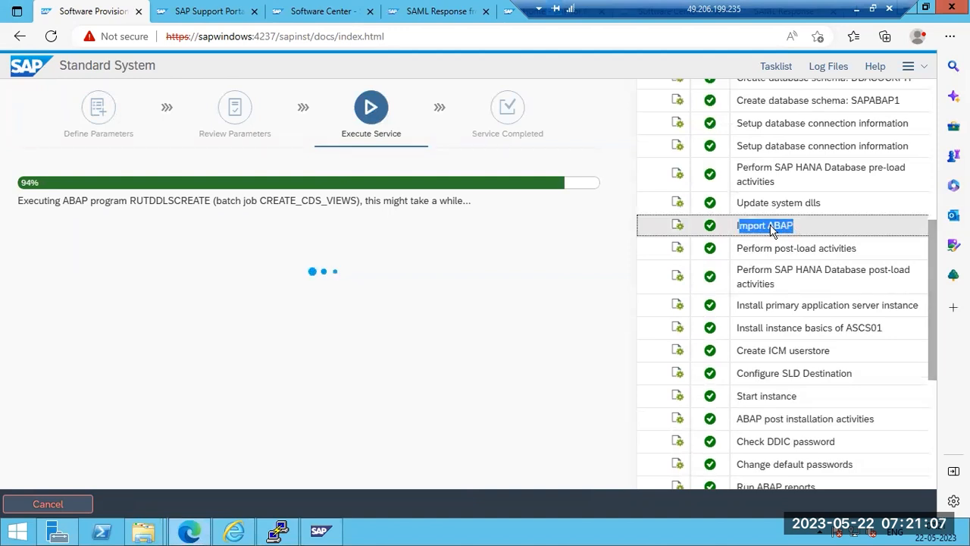
pyautogui.click(739, 225)
pyautogui.moveTo(739, 225); pyautogui.dragTo(795, 225)
pyautogui.tripleClick(773, 225)
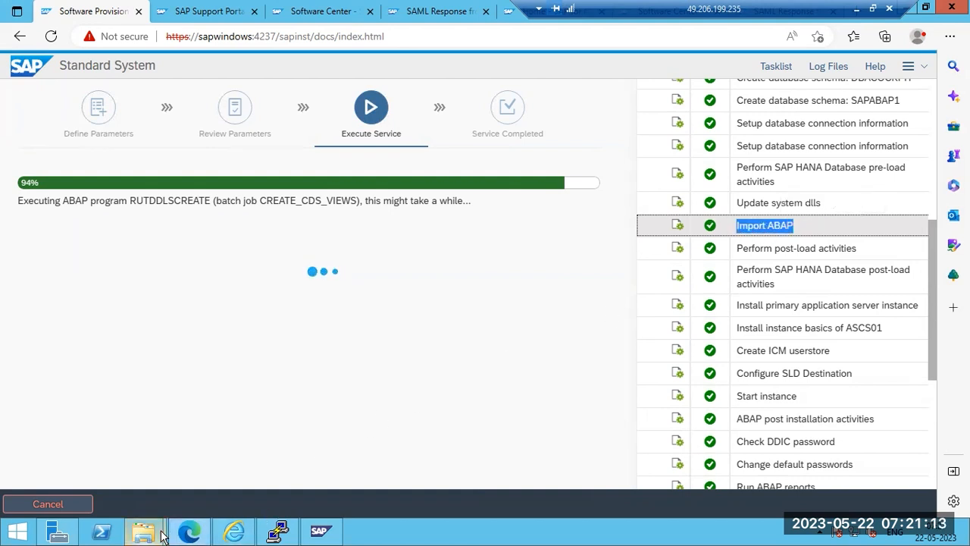
pyautogui.tripleClick(756, 227)
pyautogui.click(751, 225)
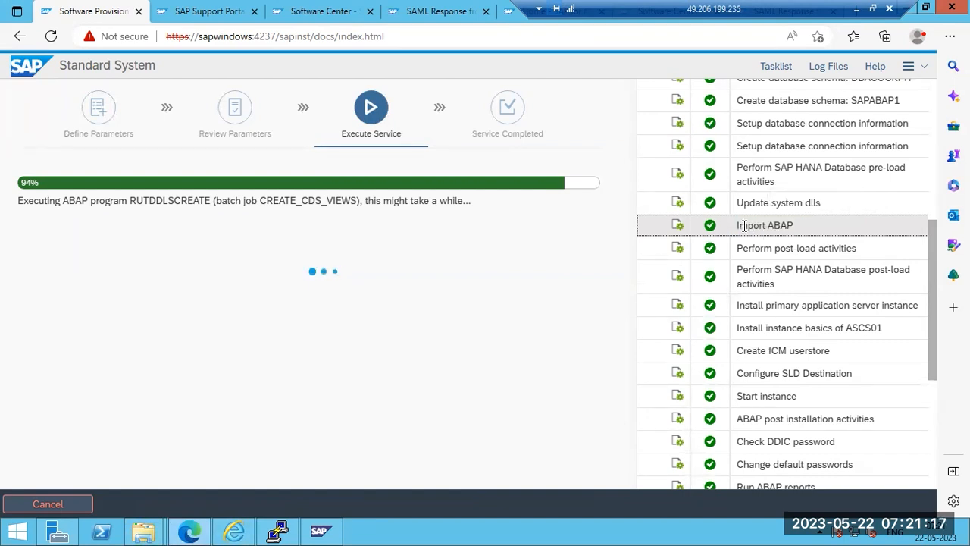
pyautogui.moveTo(738, 225); pyautogui.dragTo(797, 232)
pyautogui.click(742, 225)
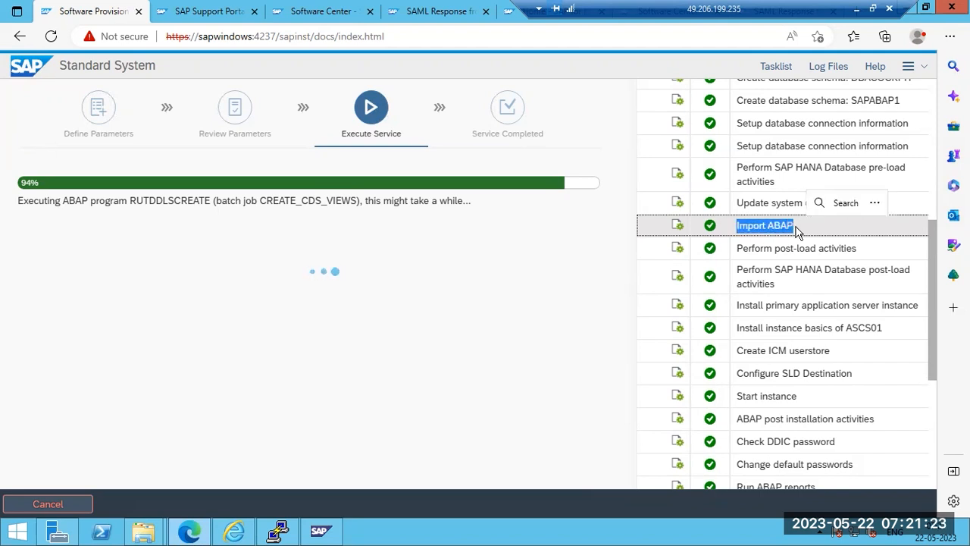
pyautogui.scroll(5, 798, 232)
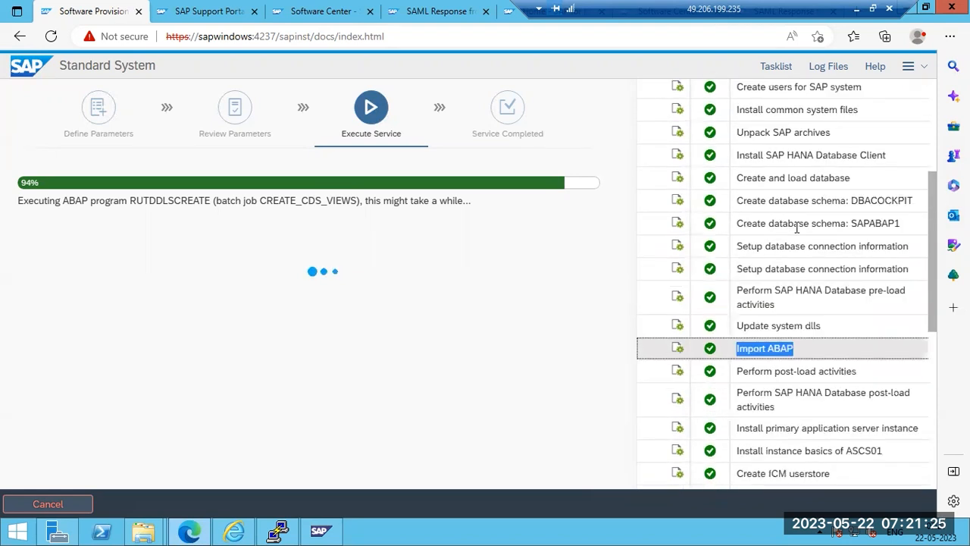
pyautogui.scroll(-7, 797, 231)
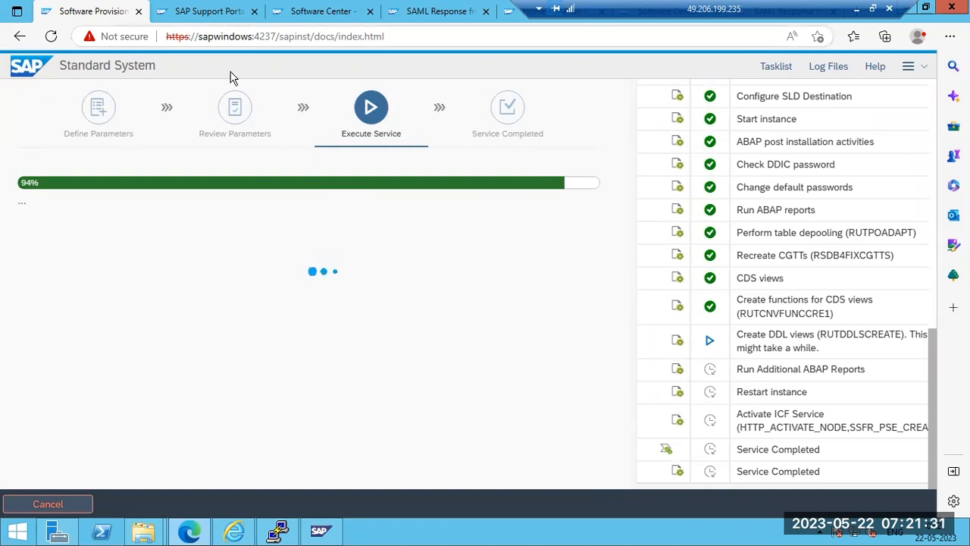
# Bring the New Volume (E:) File Explorer window to the front
pyautogui.doubleClick(265, 36)
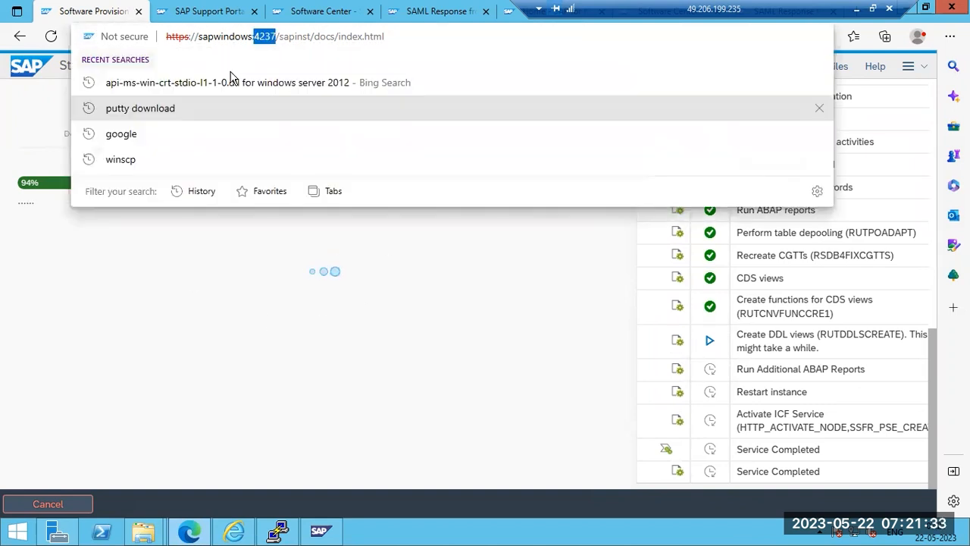
pyautogui.click(152, 530)
pyautogui.click(234, 400)
# Navigate the presentation media through PRES1\GUI\Windows into the Win32 folder
pyautogui.doubleClick(166, 119)
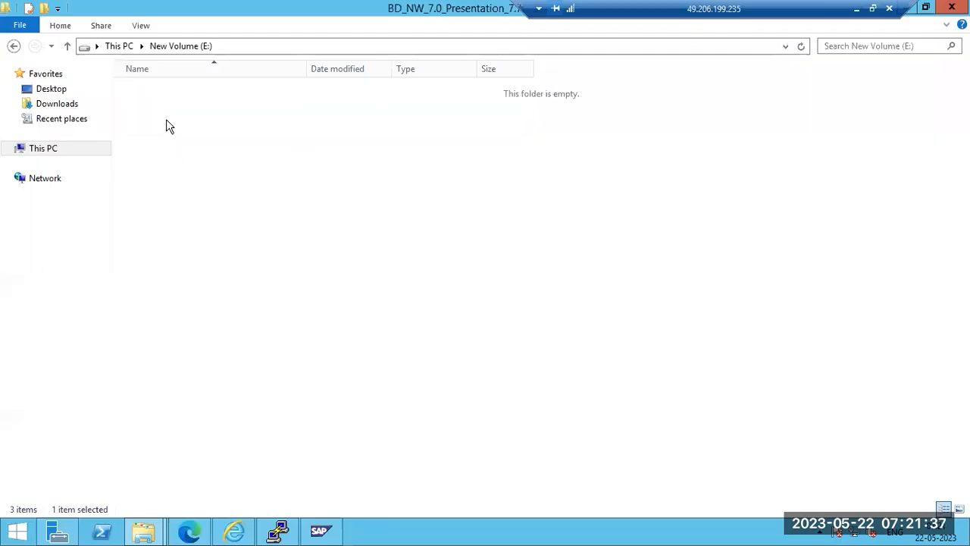
pyautogui.doubleClick(157, 91)
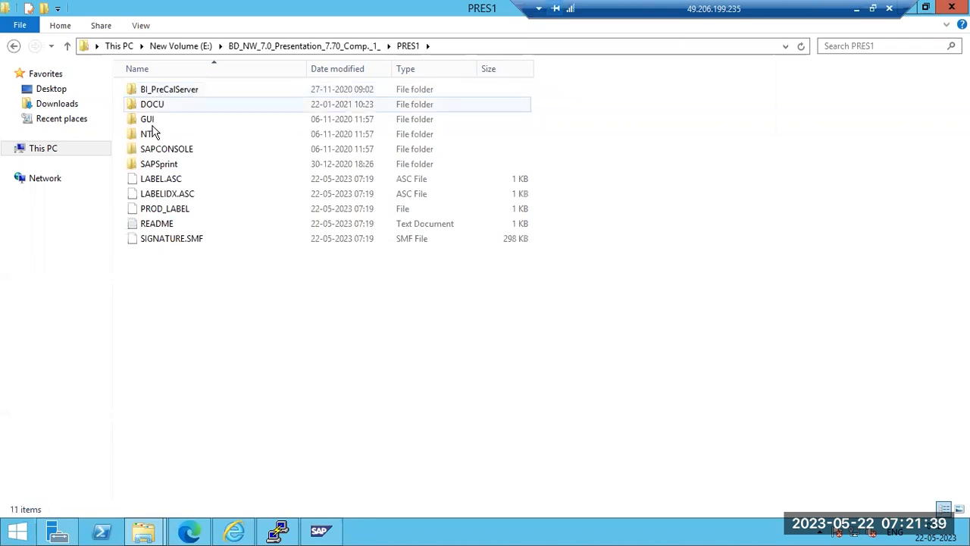
pyautogui.doubleClick(148, 122)
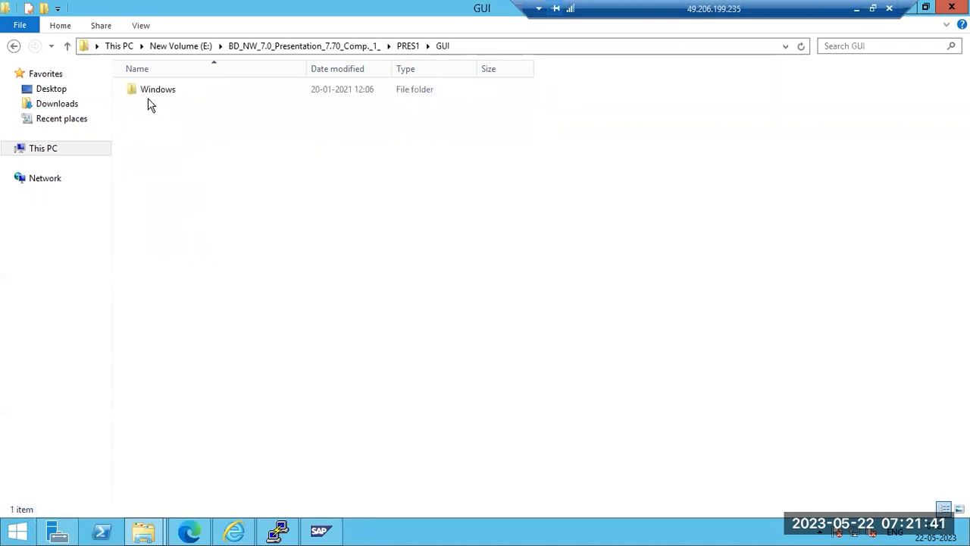
pyautogui.doubleClick(149, 96)
pyautogui.click(150, 99)
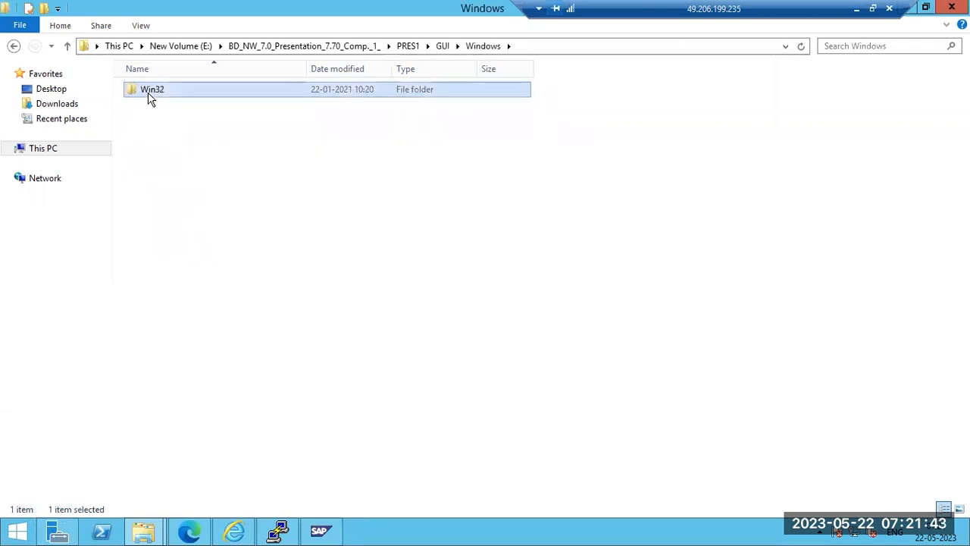
pyautogui.click(157, 135)
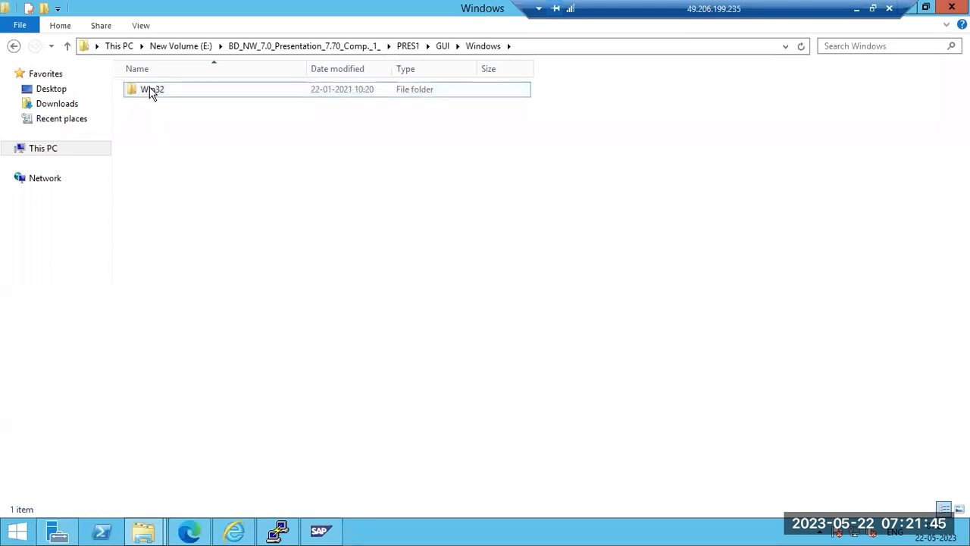
pyautogui.doubleClick(151, 92)
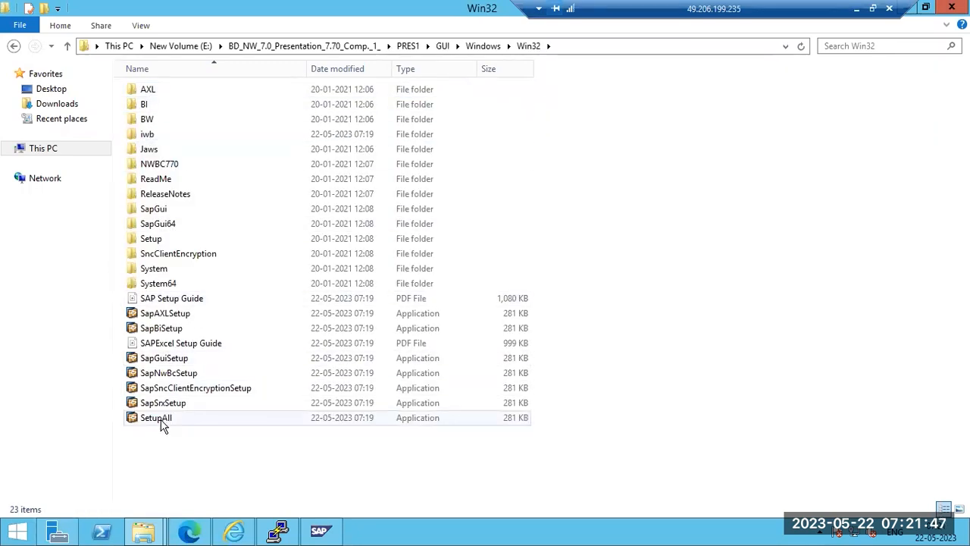
# Launch SetupAll, allow it to run, and answer No to the install-mode prompt
pyautogui.click(162, 425)
pyautogui.doubleClick(162, 422)
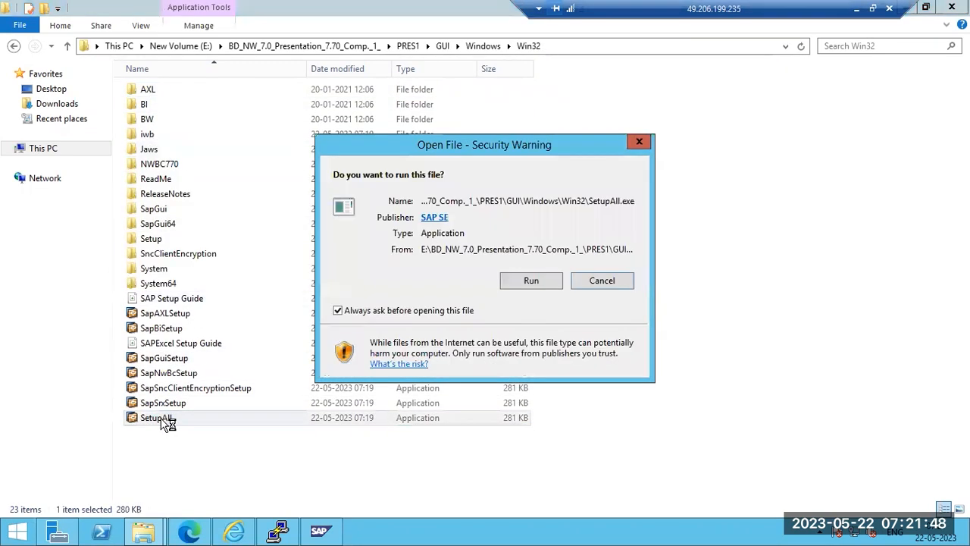
pyautogui.click(535, 285)
pyautogui.click(616, 334)
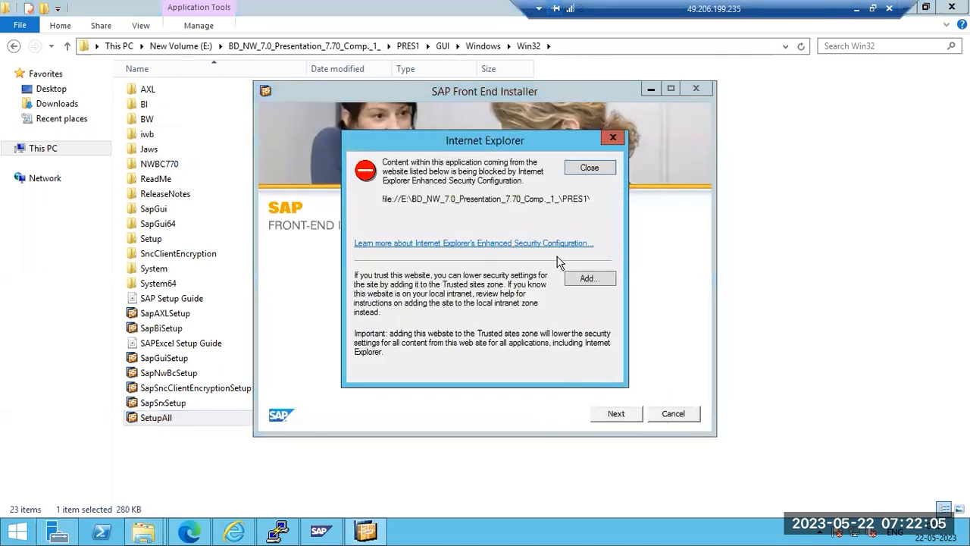
# Select SAP GUI for Windows 7.70 and install it to the default FrontEnd directory
pyautogui.click(589, 168)
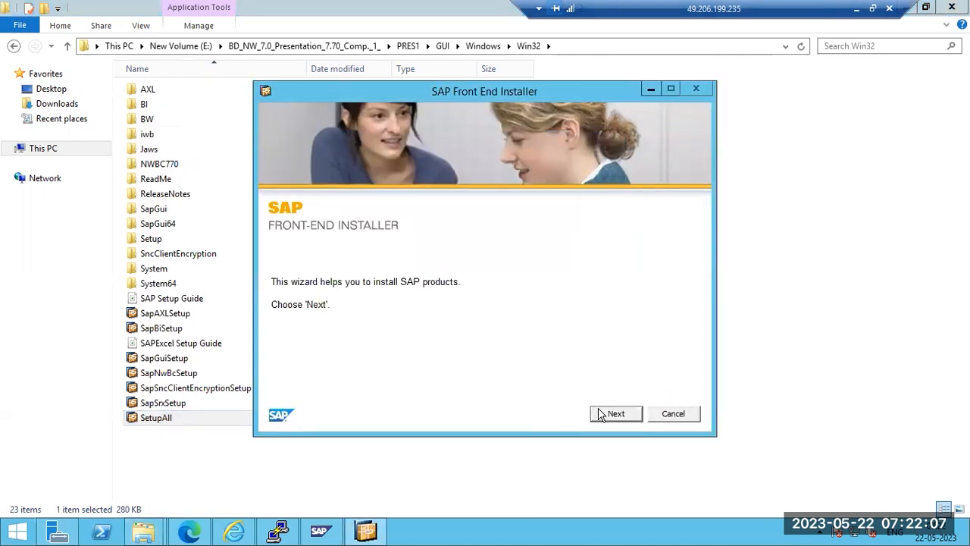
pyautogui.click(601, 414)
pyautogui.click(590, 169)
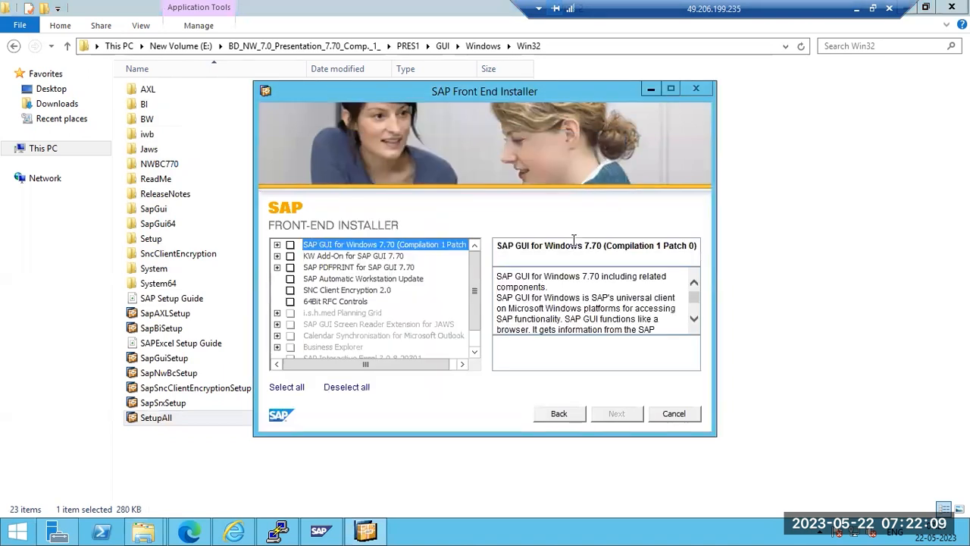
pyautogui.click(290, 245)
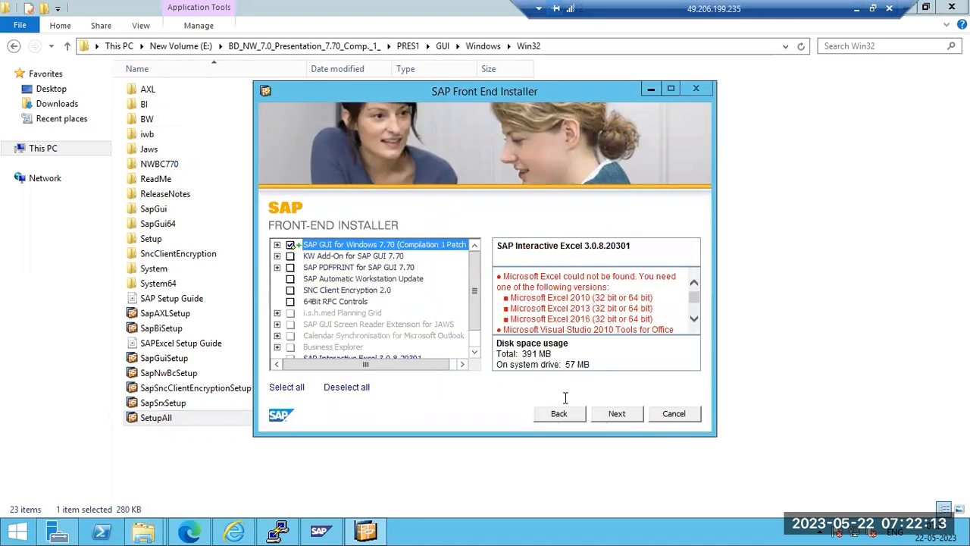
pyautogui.click(616, 415)
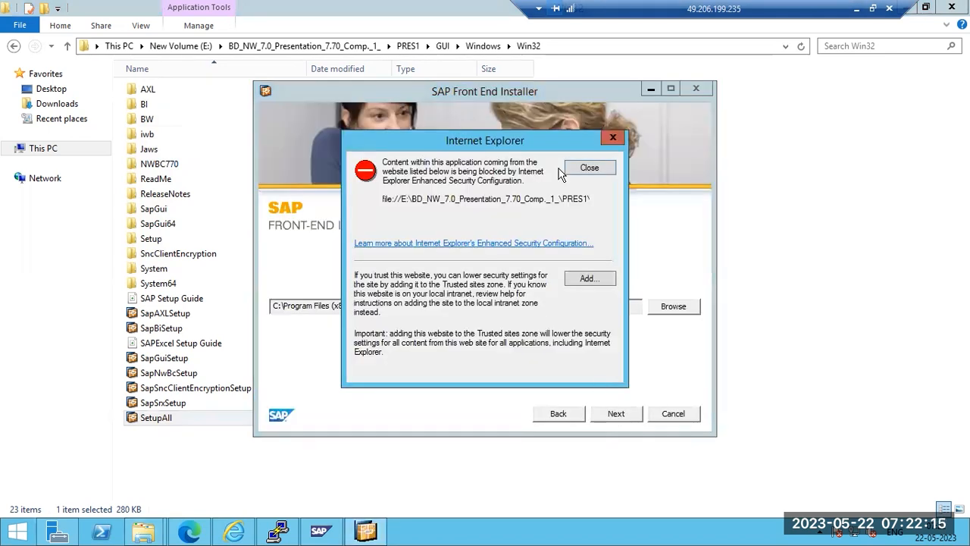
pyautogui.click(581, 171)
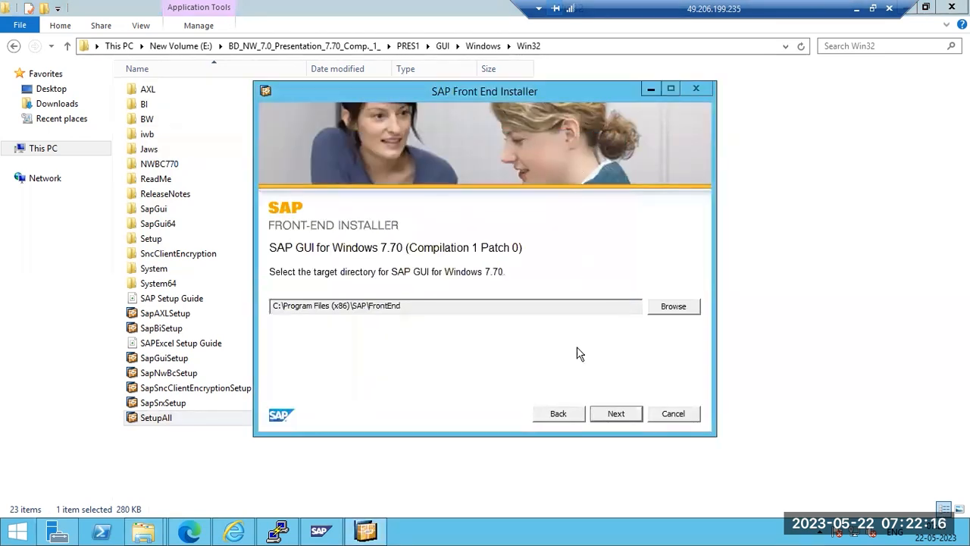
pyautogui.click(617, 414)
pyautogui.click(589, 168)
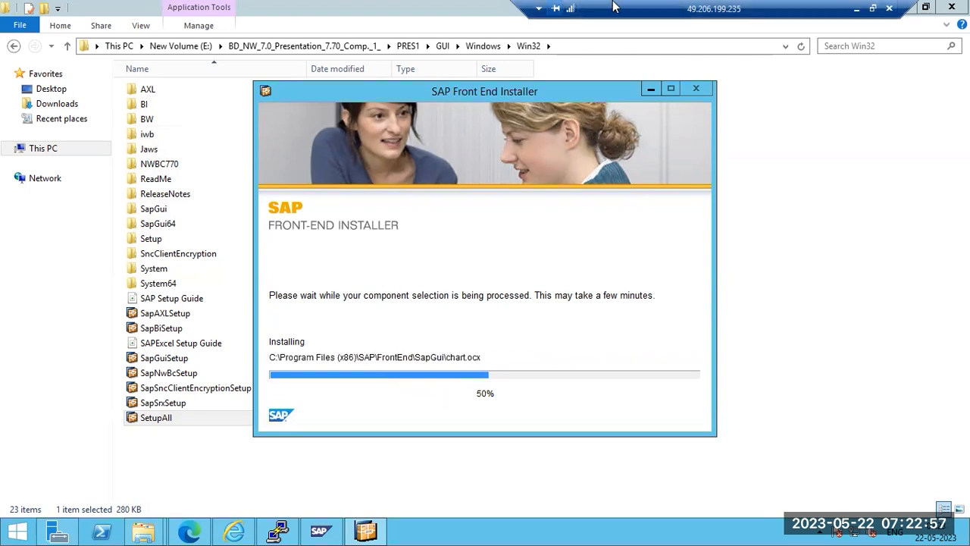
# Close the finished installer, show the desktop, and centre the SAP Logon shortcut
pyautogui.click(191, 534)
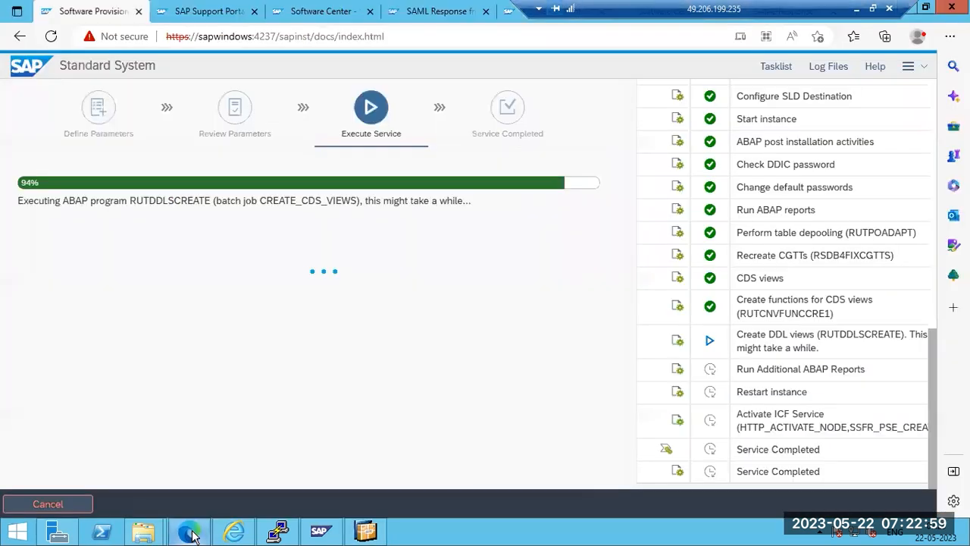
pyautogui.click(191, 535)
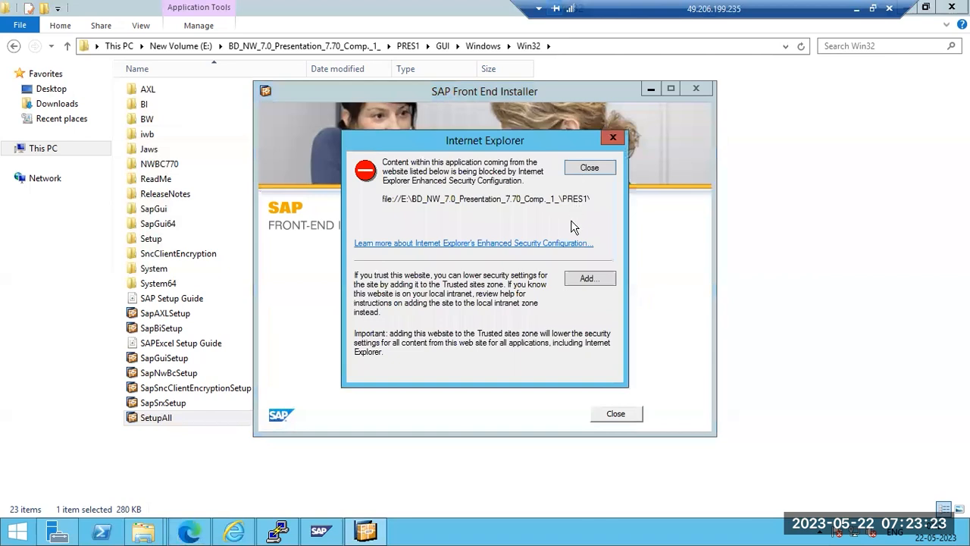
pyautogui.click(589, 168)
pyautogui.click(617, 414)
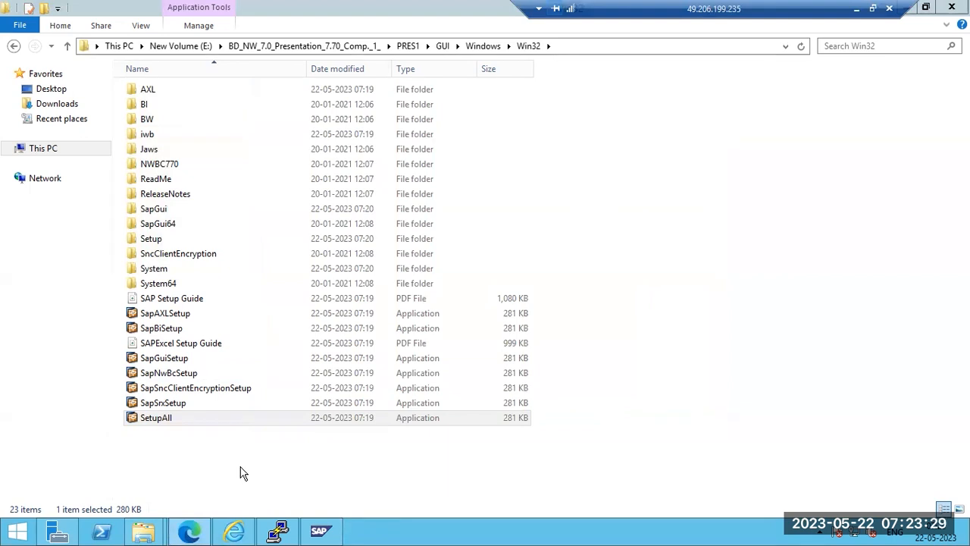
pyautogui.rightClick(446, 531)
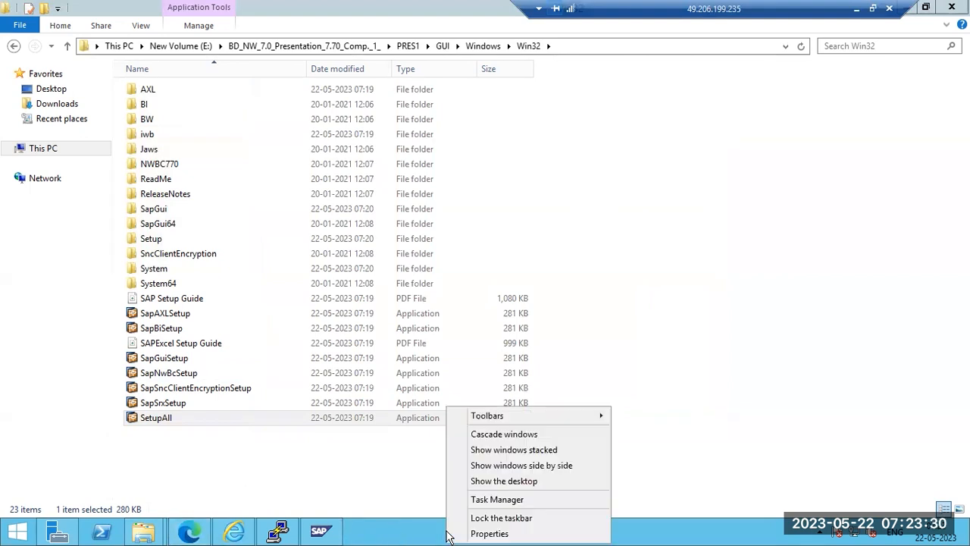
pyautogui.click(474, 482)
pyautogui.moveTo(25, 398); pyautogui.dragTo(520, 248)
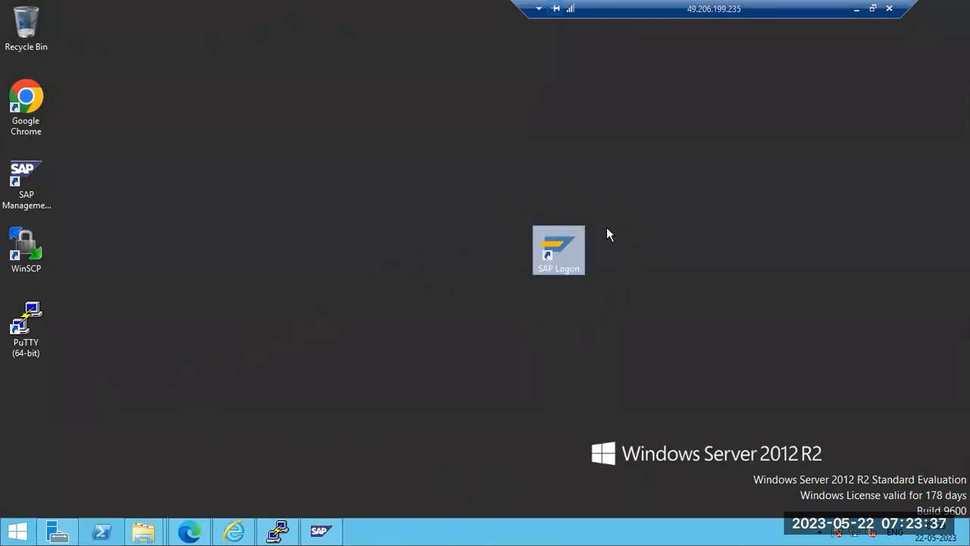
# Launch SAP Logon from the desktop shortcut and confirm the run warning
pyautogui.doubleClick(572, 239)
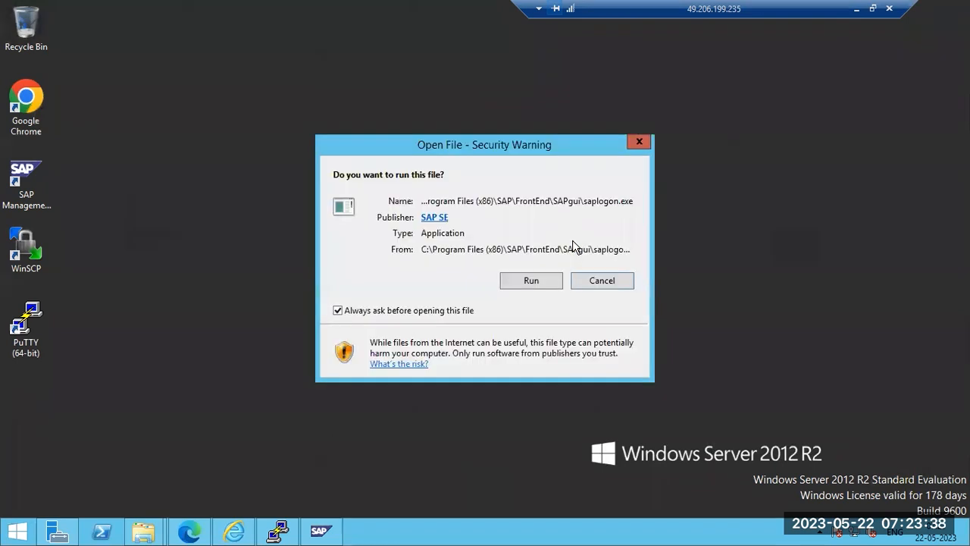
pyautogui.click(514, 286)
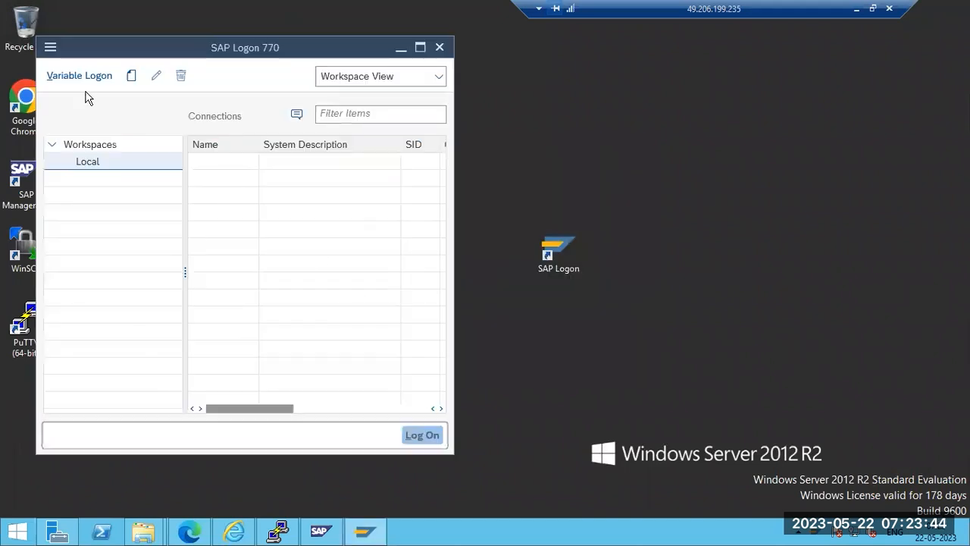
pyautogui.click(131, 77)
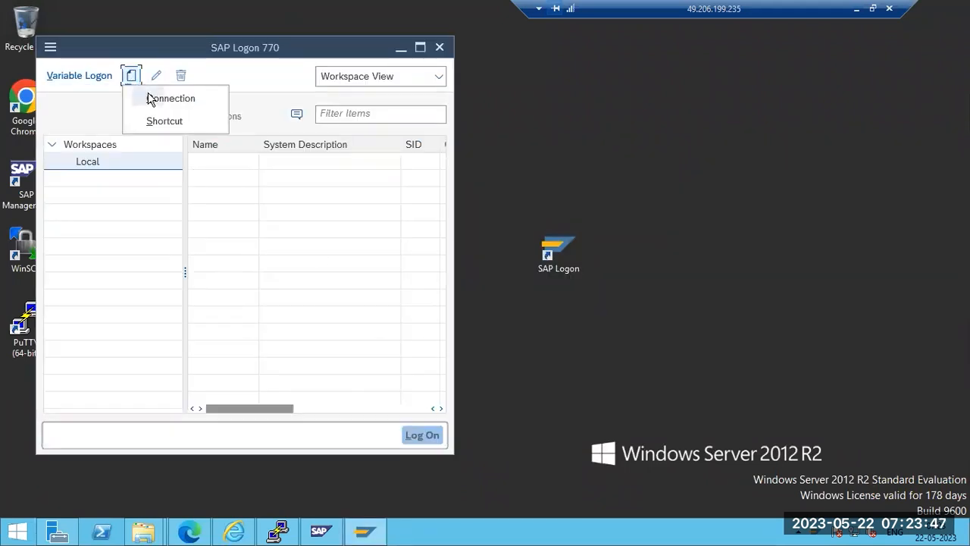
pyautogui.click(132, 78)
pyautogui.click(132, 78)
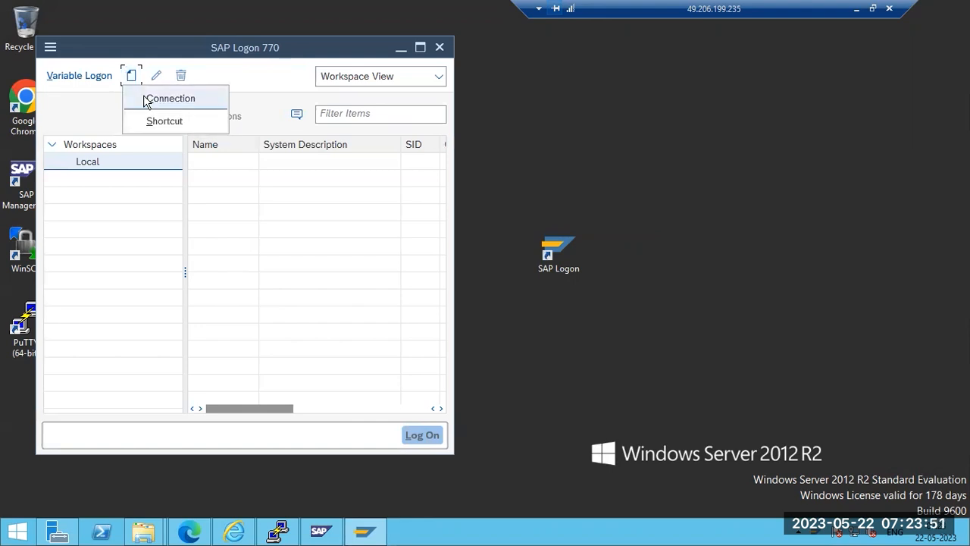
# Set the theme to SAP Signature Theme under Options > Visual Design > Theme Settings
pyautogui.click(51, 48)
pyautogui.click(86, 209)
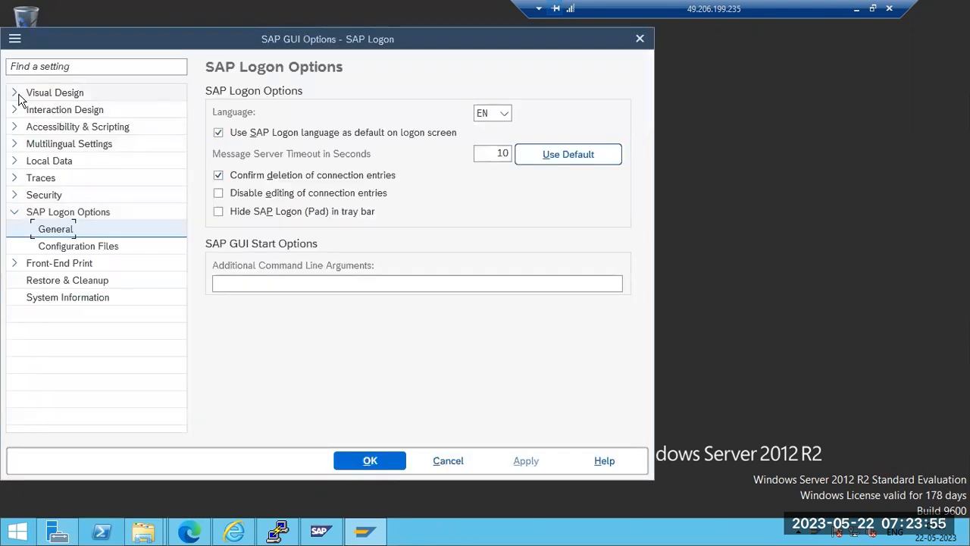
pyautogui.click(16, 96)
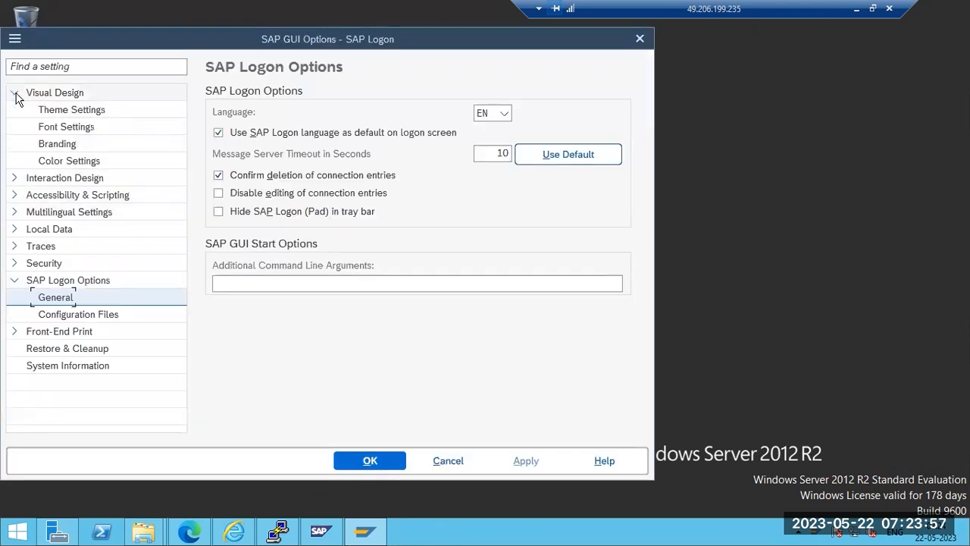
pyautogui.click(48, 111)
pyautogui.click(347, 121)
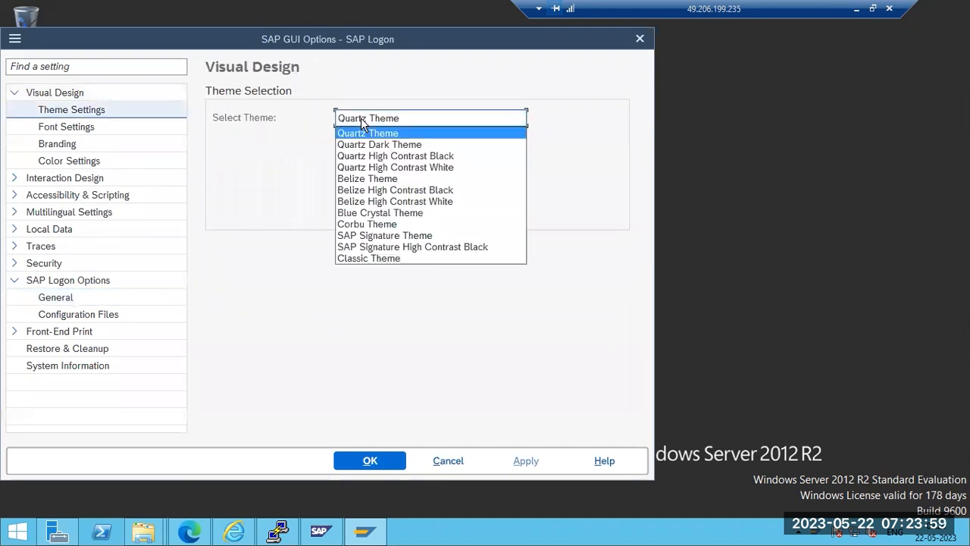
pyautogui.click(380, 236)
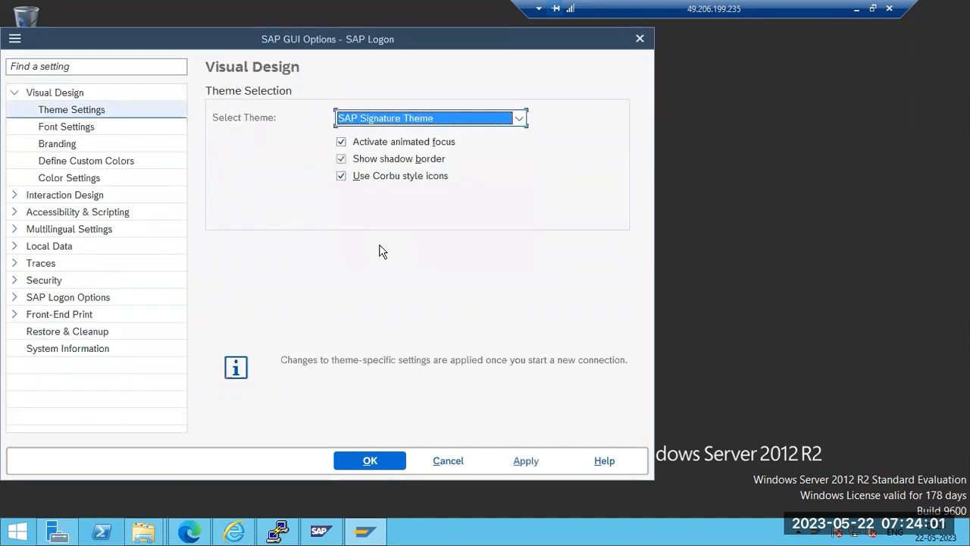
pyautogui.click(370, 460)
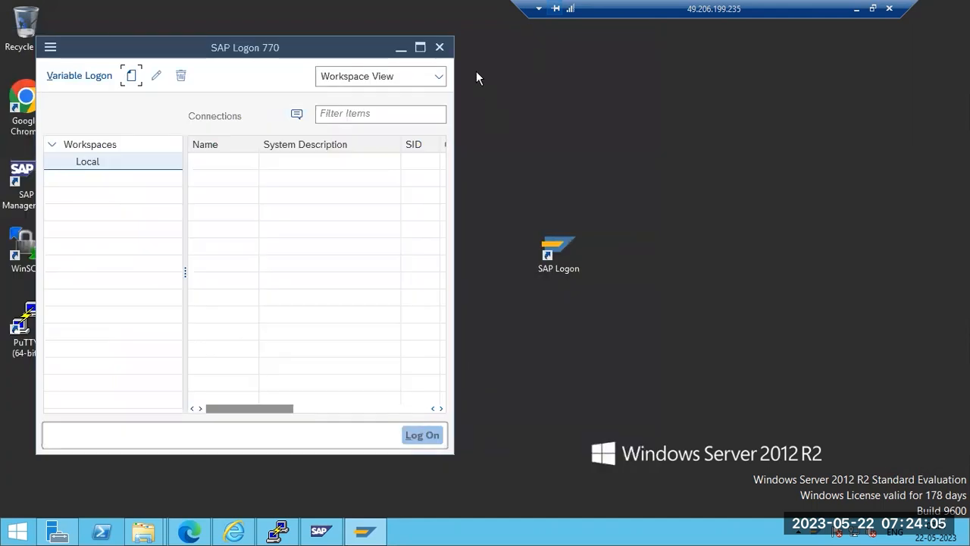
# Close SAP Logon and launch it again from the desktop
pyautogui.moveTo(115, 47); pyautogui.dragTo(224, 106)
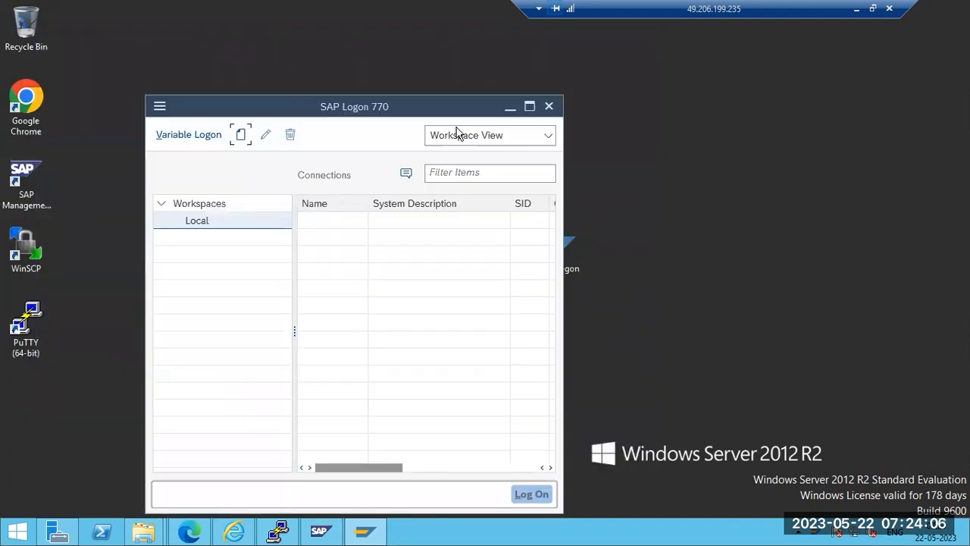
pyautogui.click(548, 107)
pyautogui.doubleClick(558, 250)
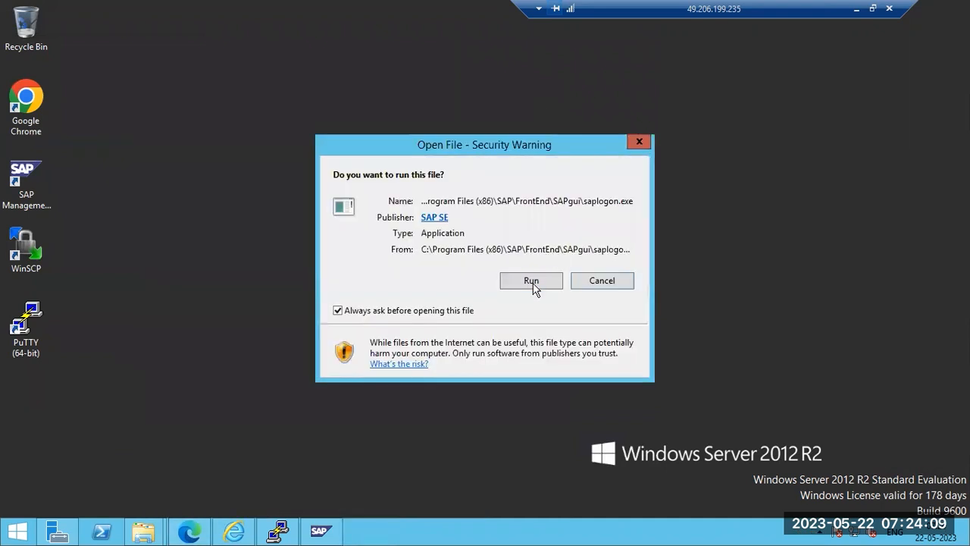
# Create a User Specified System connection described 'SAP ECC PRODUCTION' with application server sapwindows
pyautogui.click(533, 285)
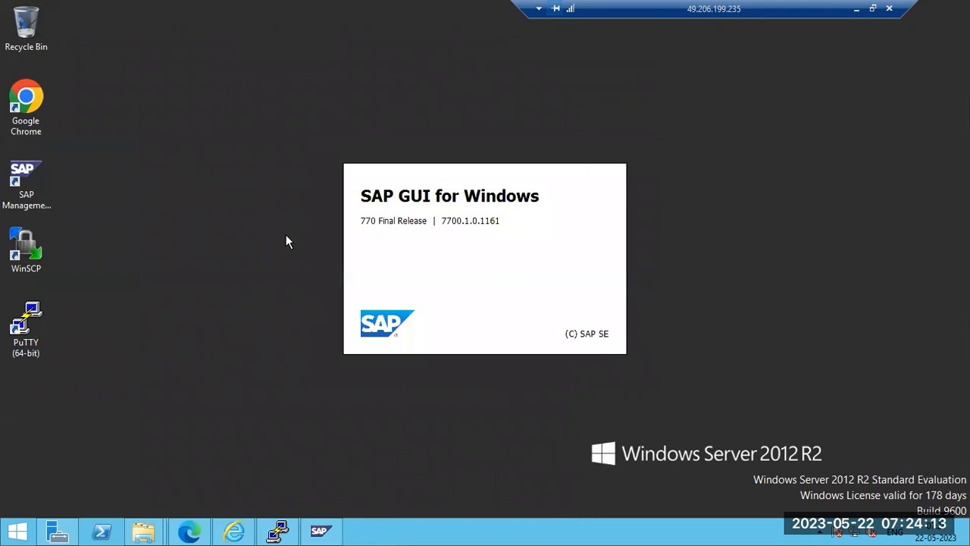
pyautogui.click(263, 130)
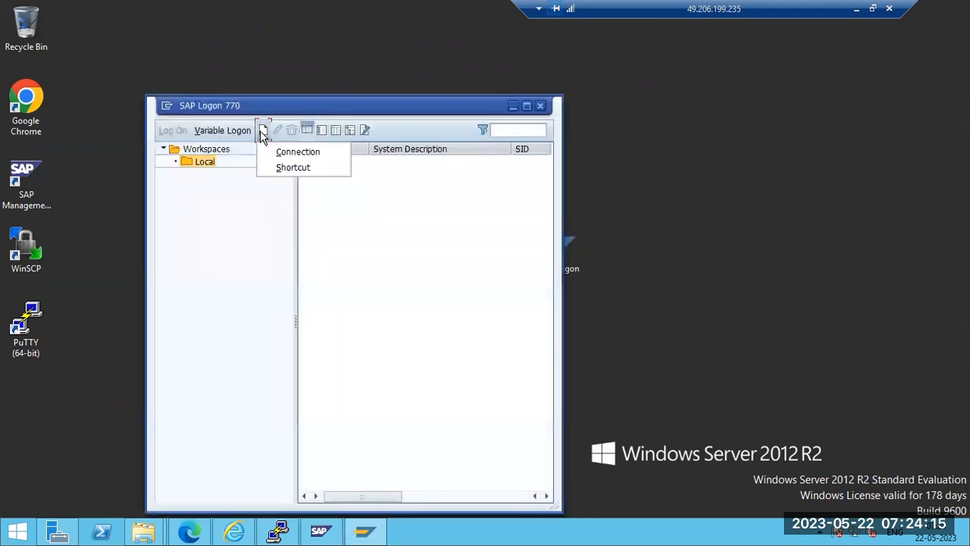
pyautogui.click(281, 153)
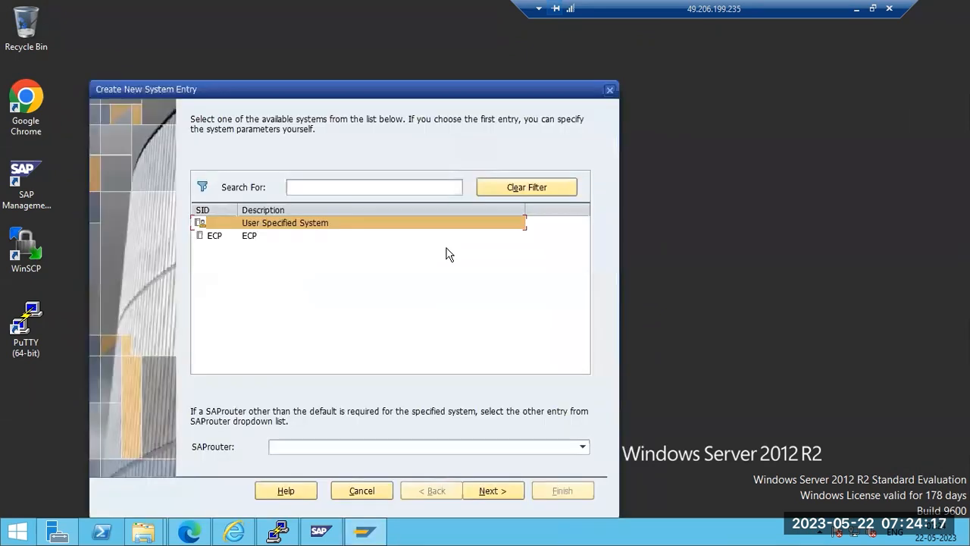
pyautogui.doubleClick(452, 222)
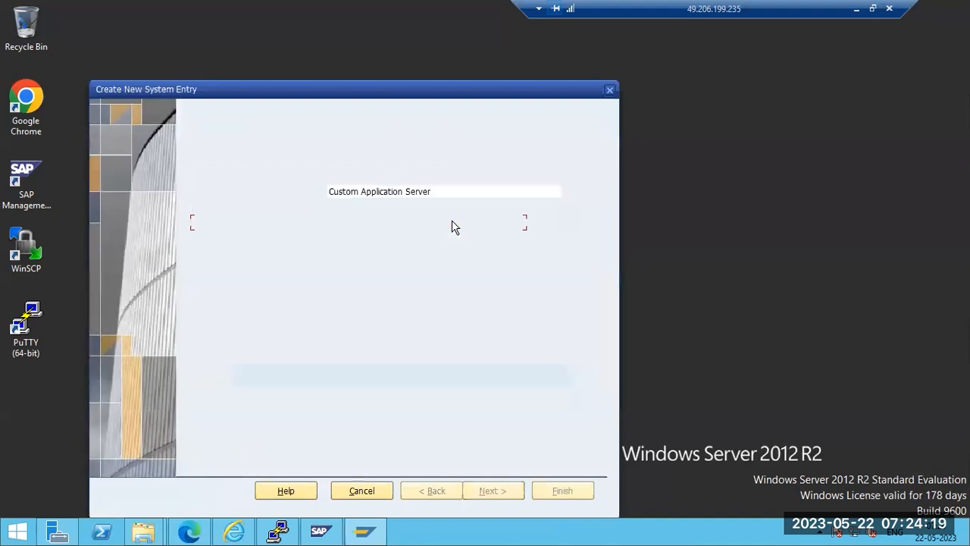
pyautogui.write('EC')
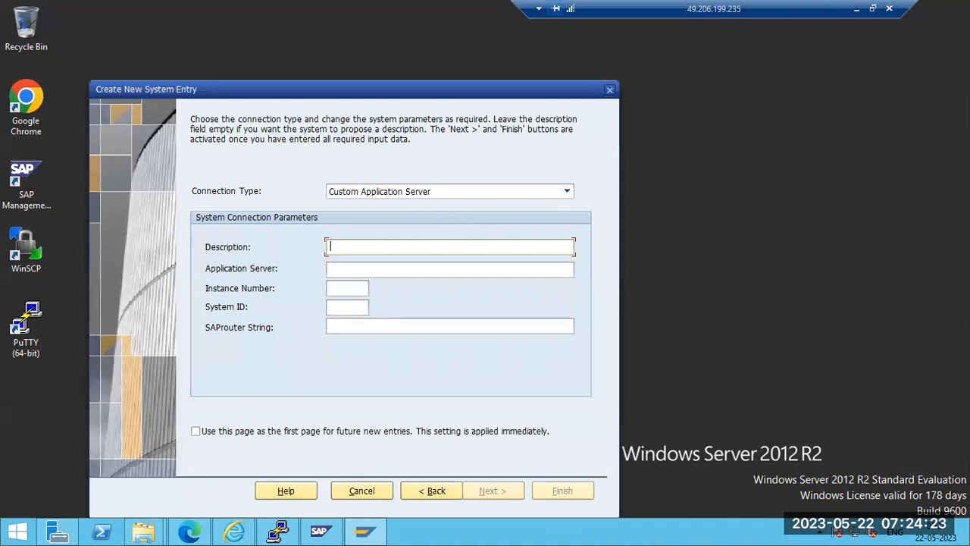
pyautogui.write('SAP ECC PRODUCTION')
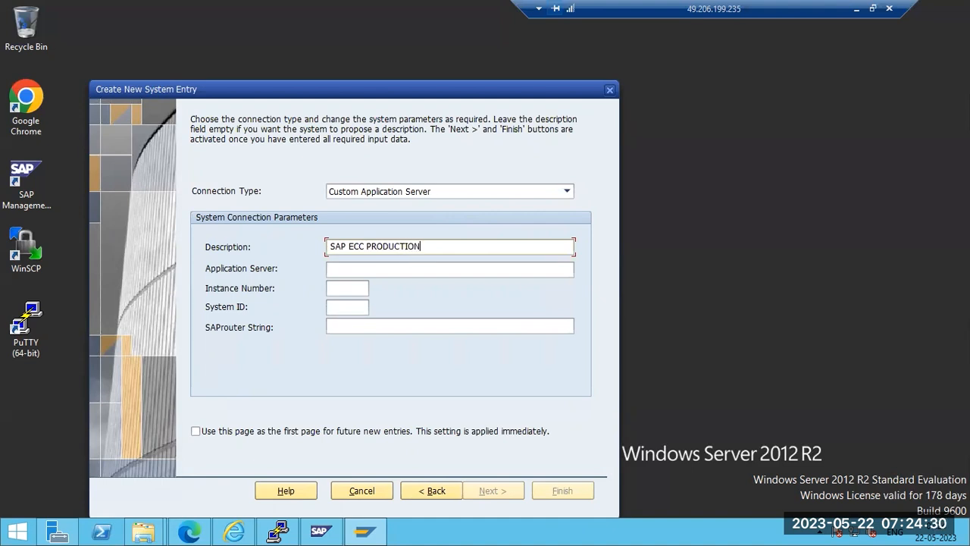
pyautogui.press('Tab')
pyautogui.write('sapwindows')
# Check the computer's name in This PC's system properties
pyautogui.click(143, 533)
pyautogui.click(203, 485)
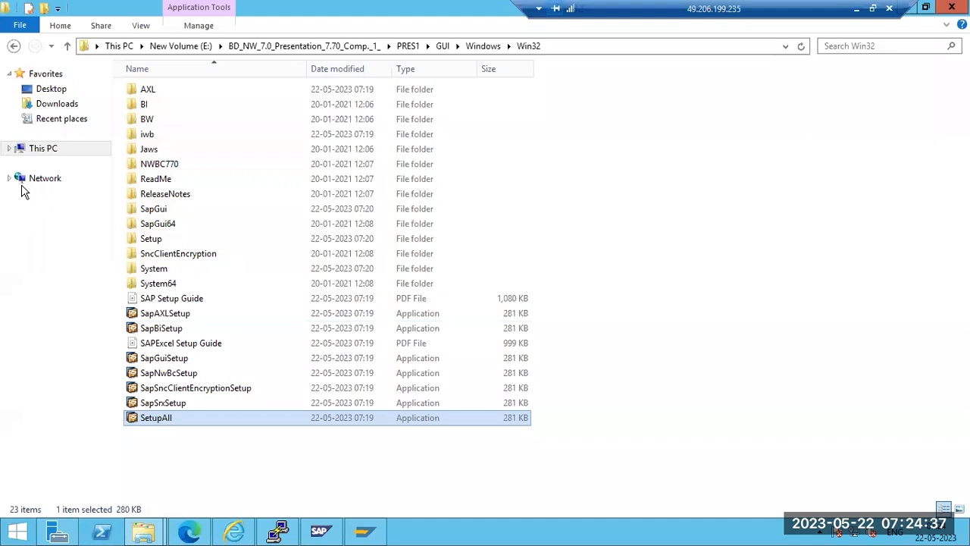
pyautogui.rightClick(37, 148)
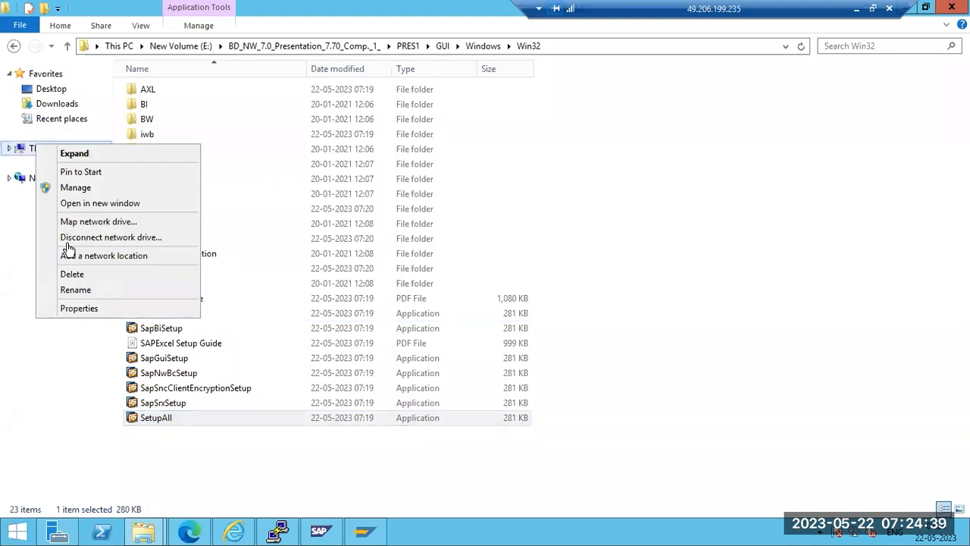
pyautogui.click(72, 309)
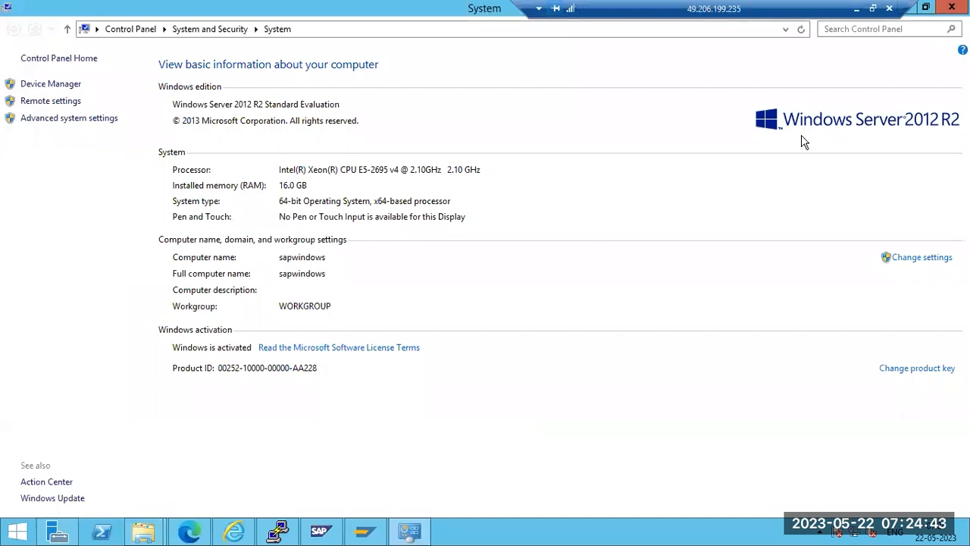
pyautogui.click(952, 7)
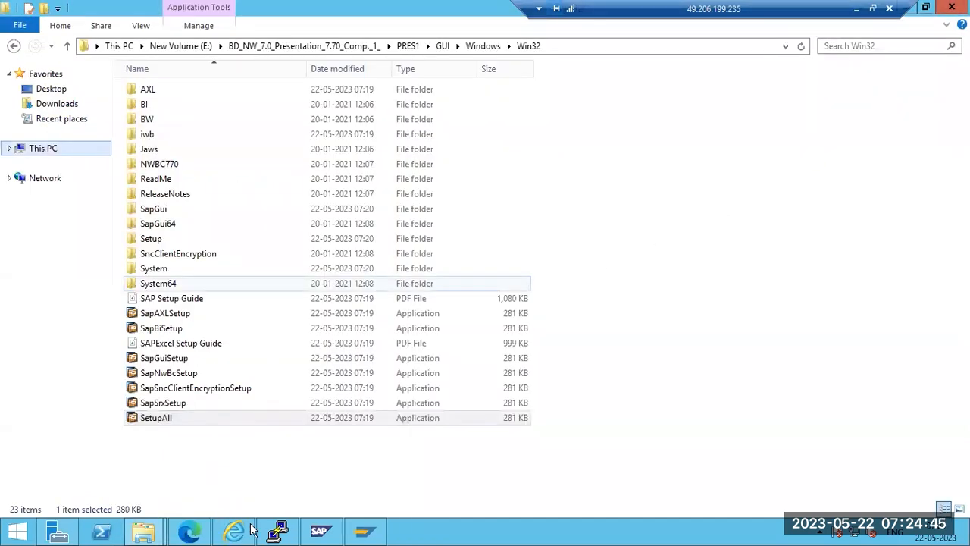
# Enter instance 00 and system ID ECP, finish the entry, and open it
pyautogui.click(345, 288)
pyautogui.write('00')
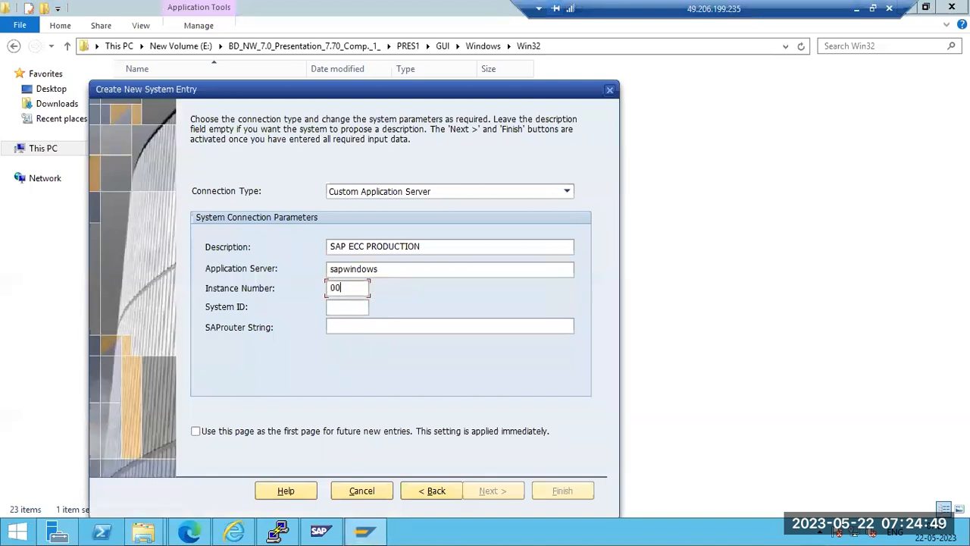
pyautogui.press('Tab')
pyautogui.write('ECP')
pyautogui.press('Return')
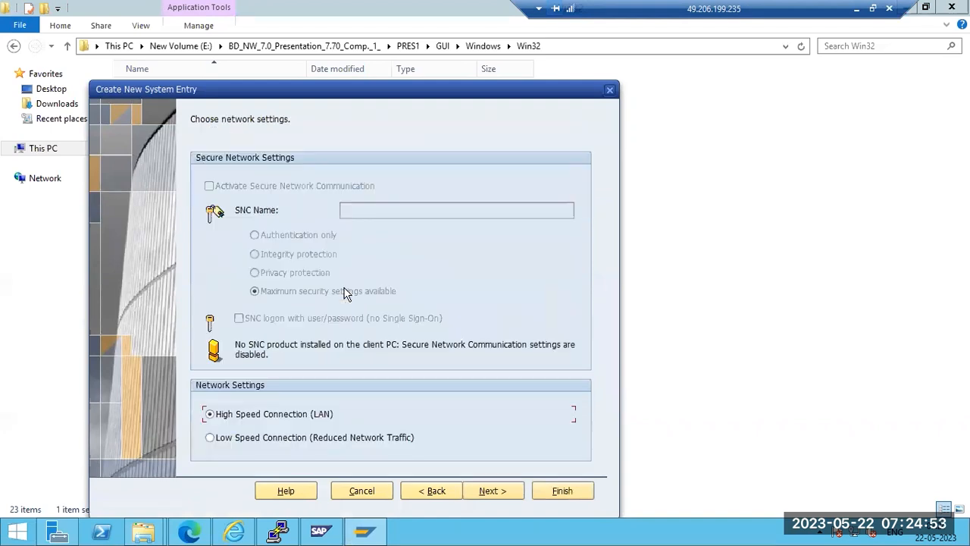
pyautogui.press('Return')
pyautogui.press('Return')
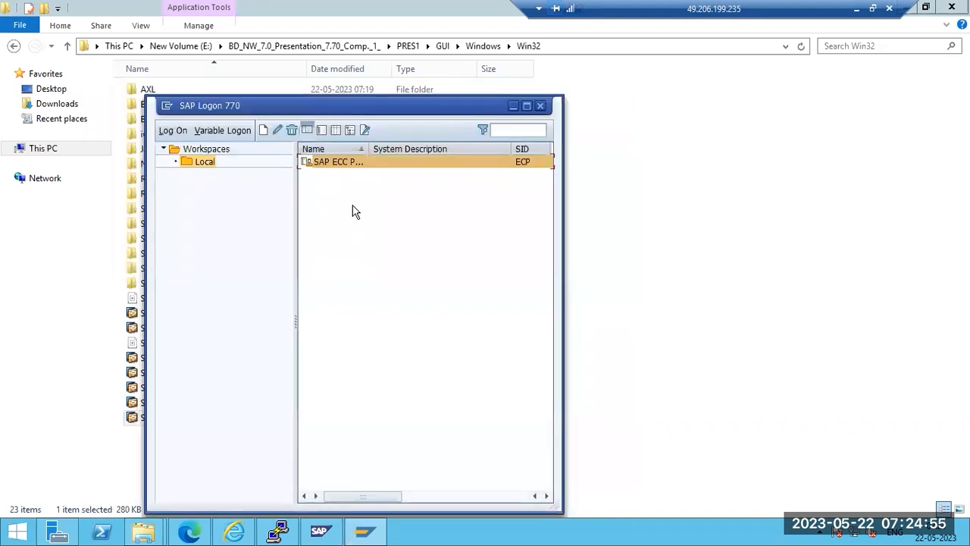
pyautogui.doubleClick(346, 161)
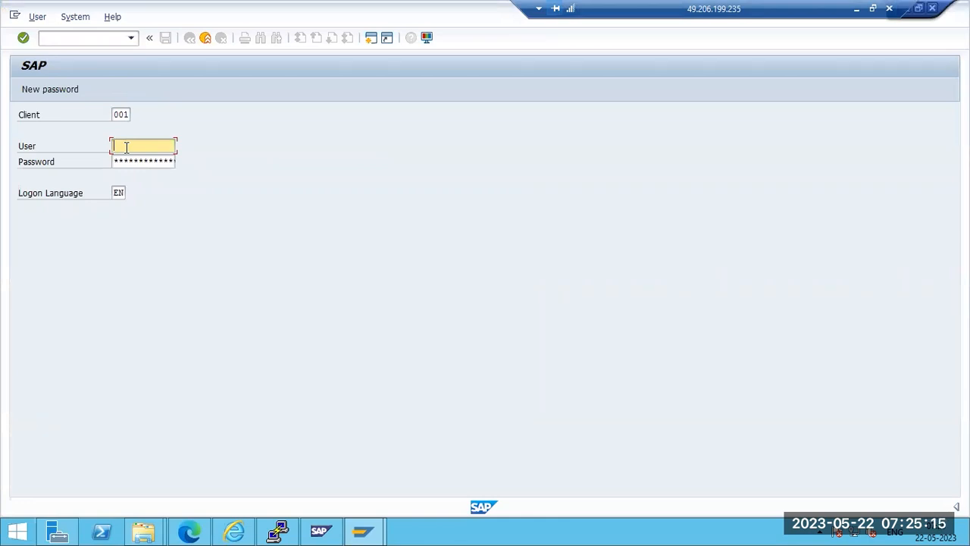
# Log on to client 001 with the user's credentials, dismiss the copyright notice, and minimize the remote session
pyautogui.press('Tab')
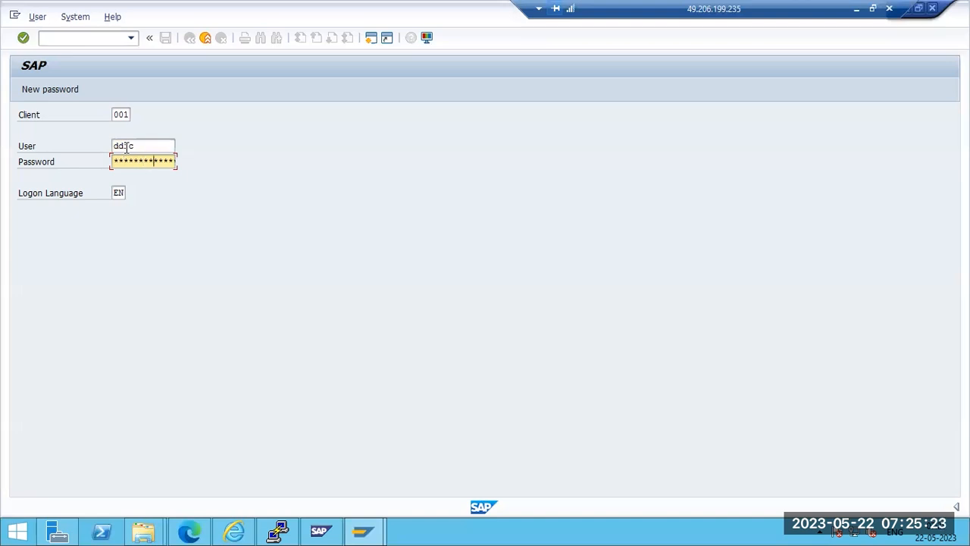
pyautogui.press('Return')
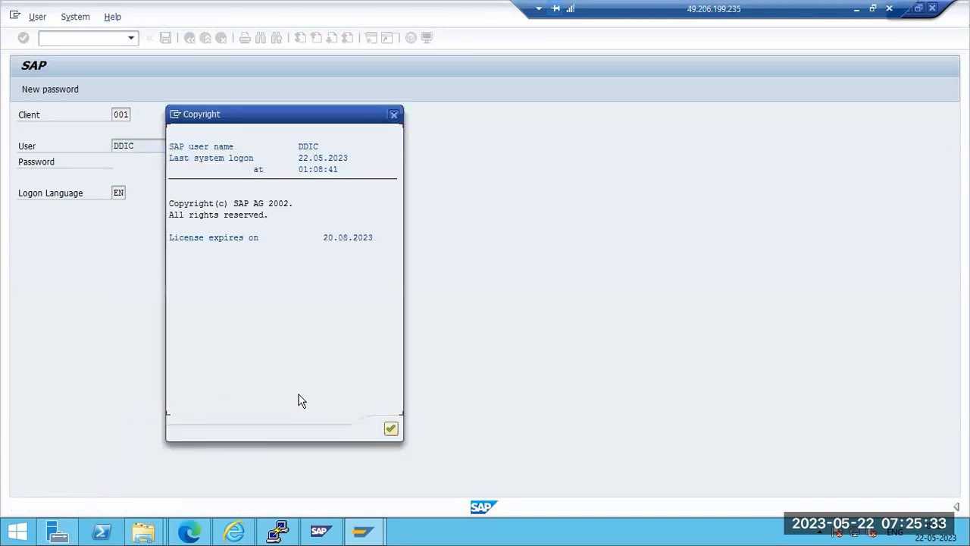
pyautogui.click(391, 429)
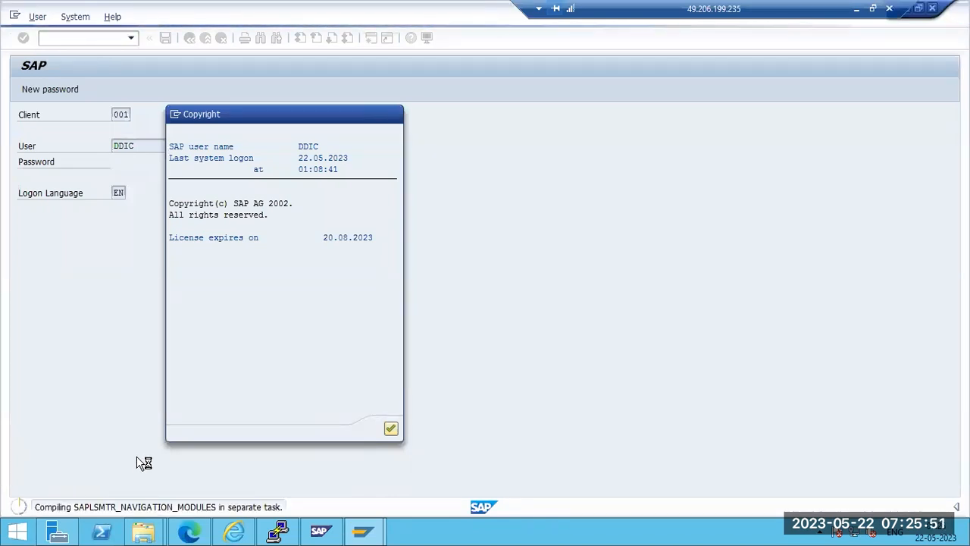
pyautogui.click(854, 8)
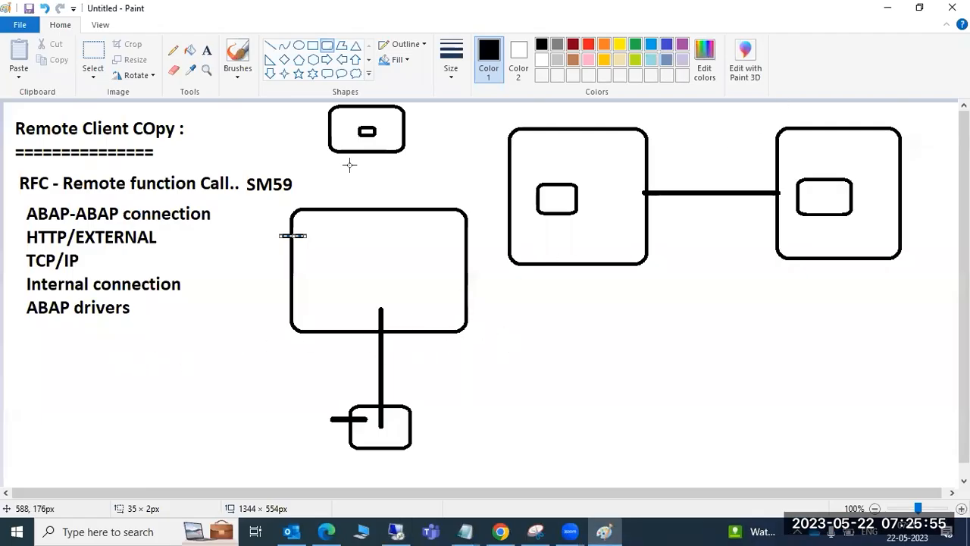
# Draw a text box below the two linked system boxes in the diagram
pyautogui.click(206, 50)
pyautogui.moveTo(516, 286); pyautogui.dragTo(749, 468)
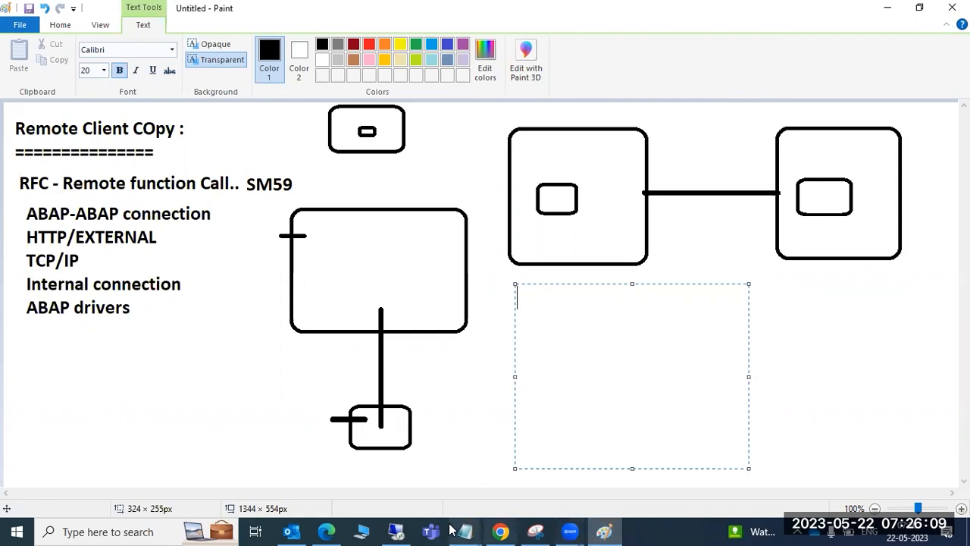
pyautogui.click(402, 530)
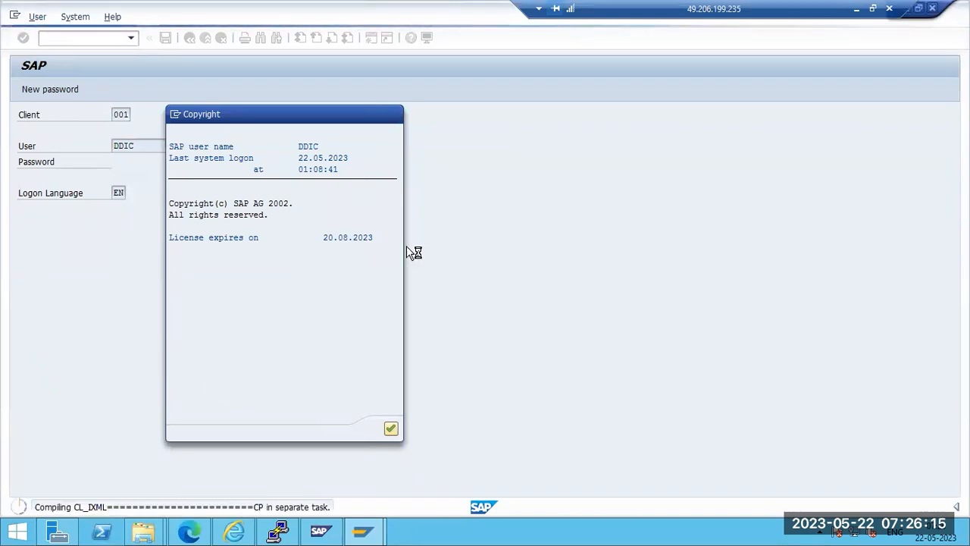
pyautogui.click(856, 9)
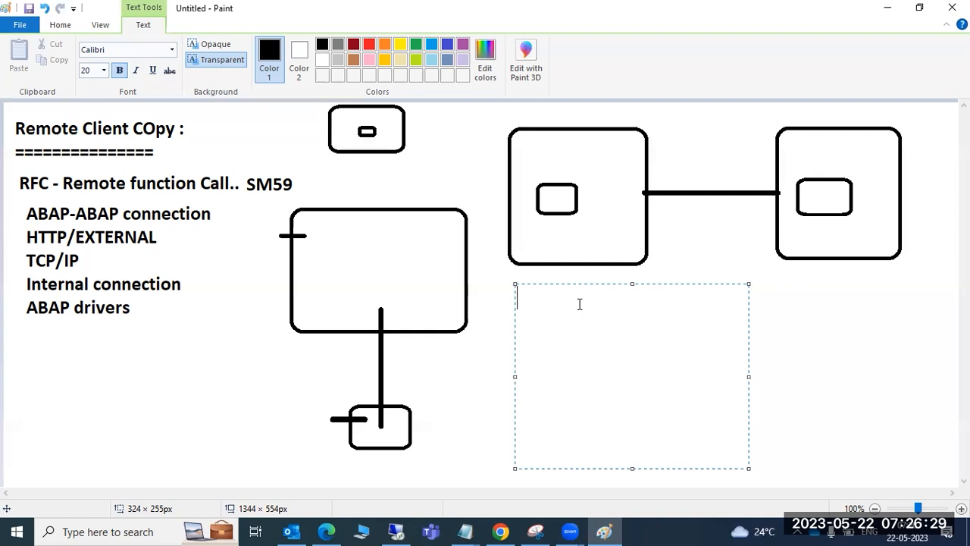
# Write the note 'SGEN - Load generator' with a 'SICK -' line beneath it
pyautogui.write('SGE')
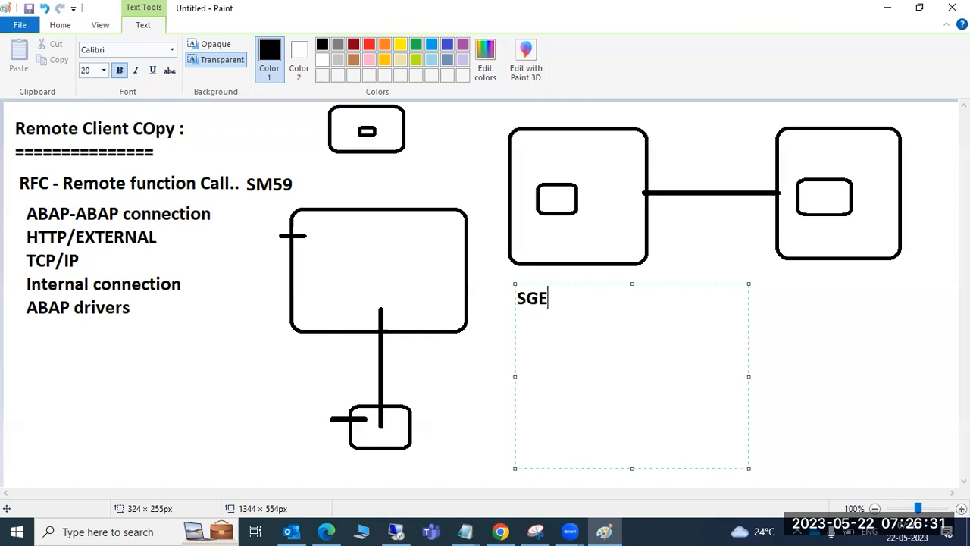
pyautogui.write('N - Load gener')
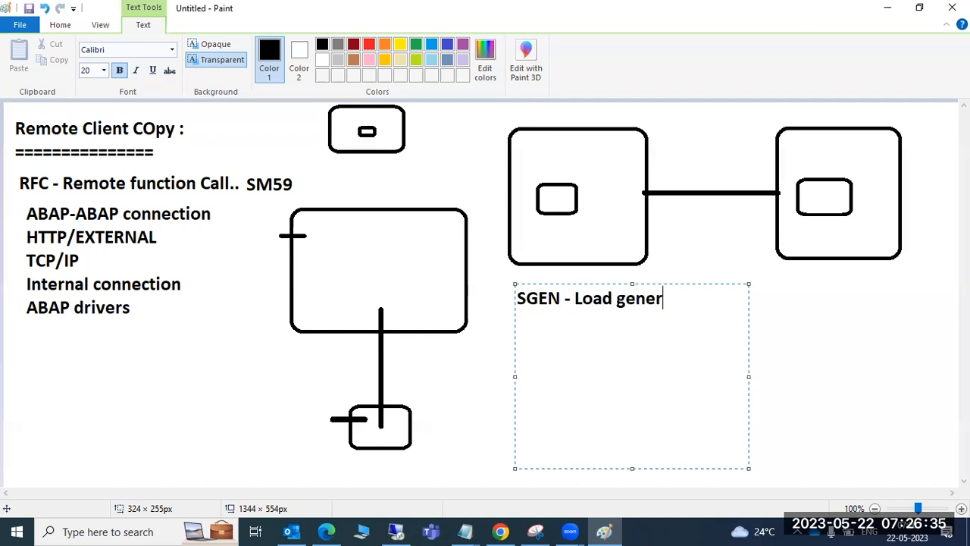
pyautogui.write('ator -')
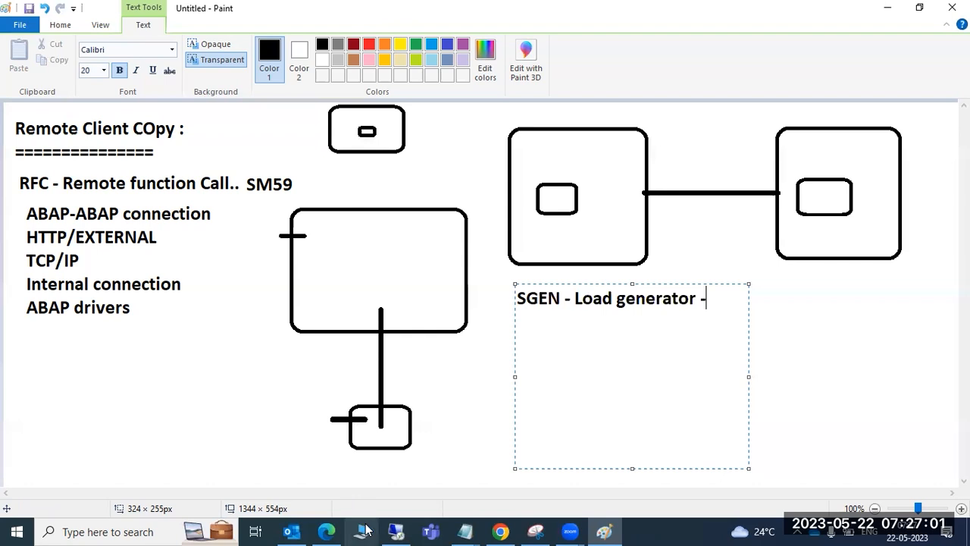
pyautogui.press('BackSpace')
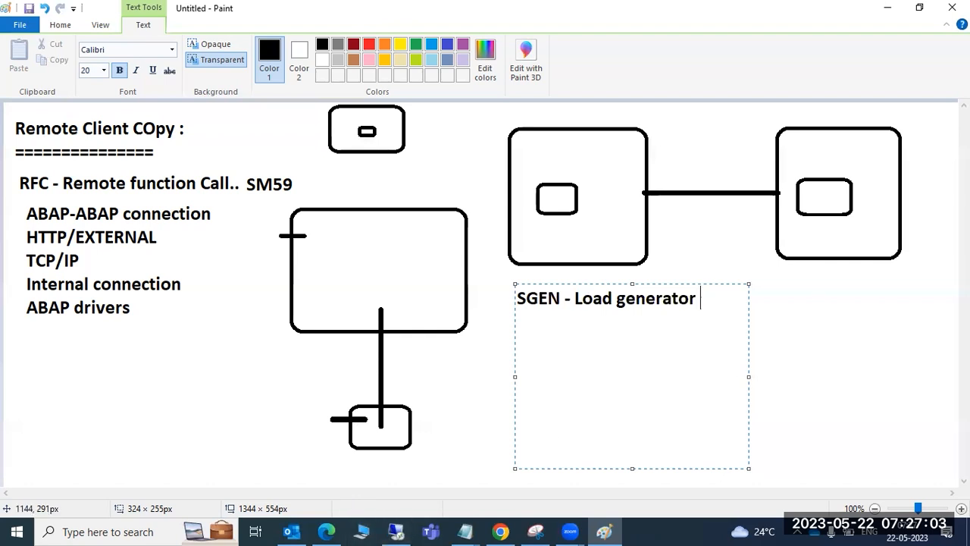
pyautogui.press('Return')
pyautogui.write('SICK -')
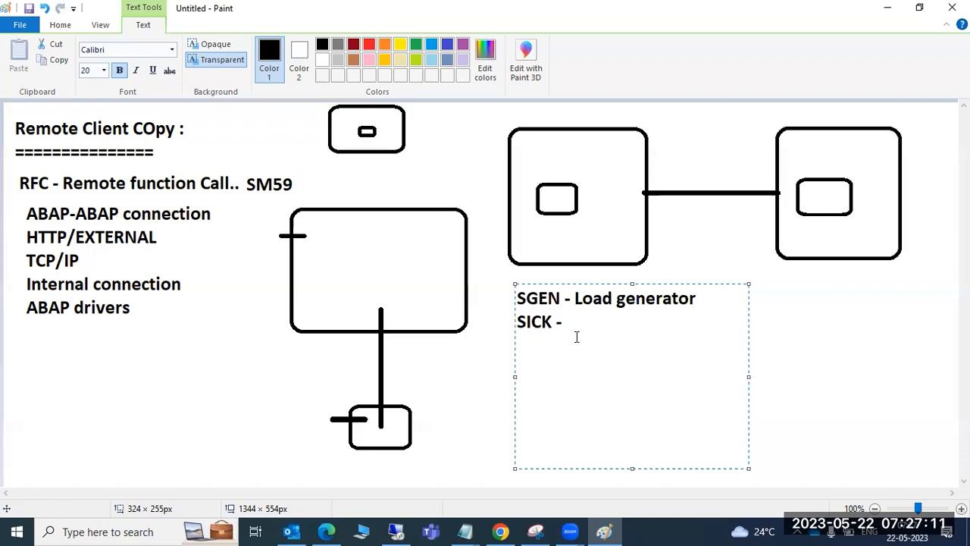
pyautogui.click(391, 533)
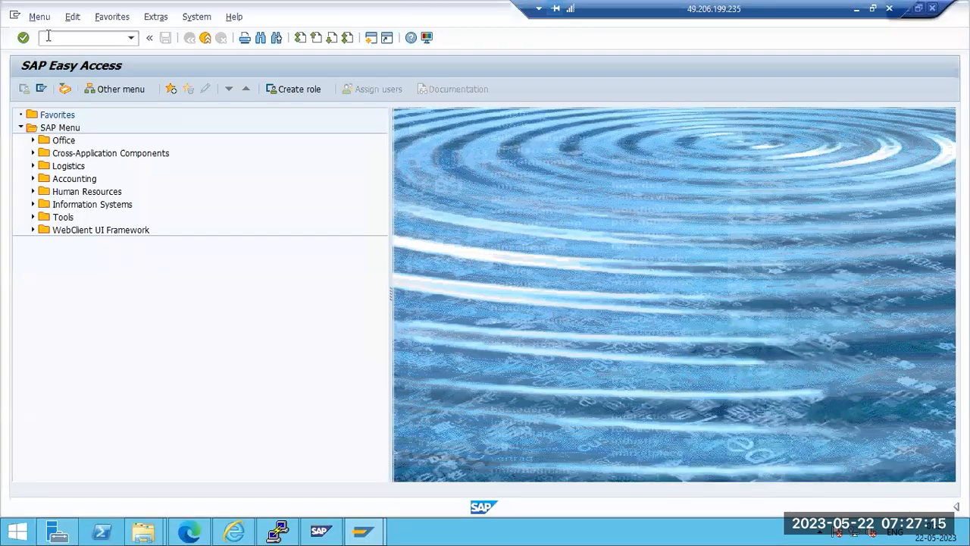
# Run the initial consistency check from the command field and confirm it reports no errors
pyautogui.write('sccl')
pyautogui.press('Return')
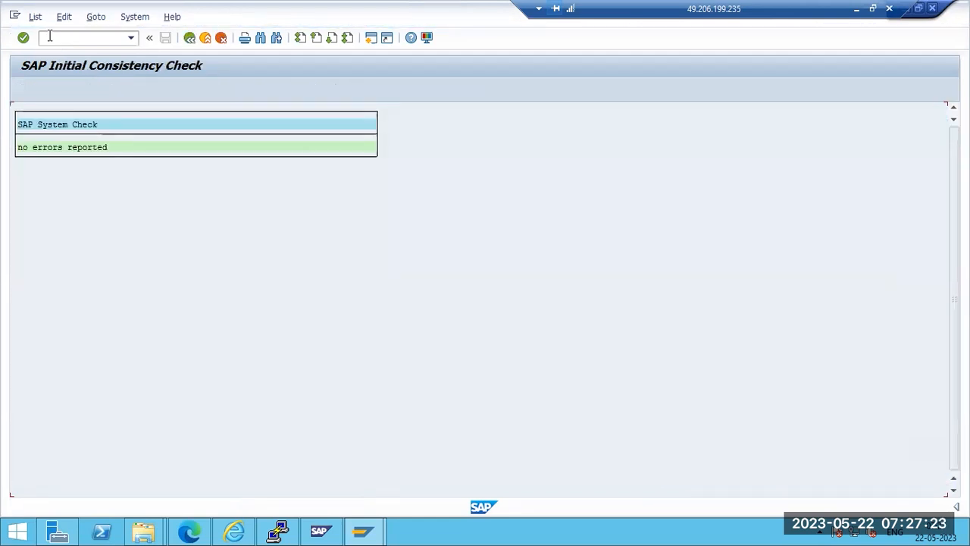
pyautogui.click(30, 147)
# Return to SAP Easy Access and launch the work process overview SM50
pyautogui.press('F3')
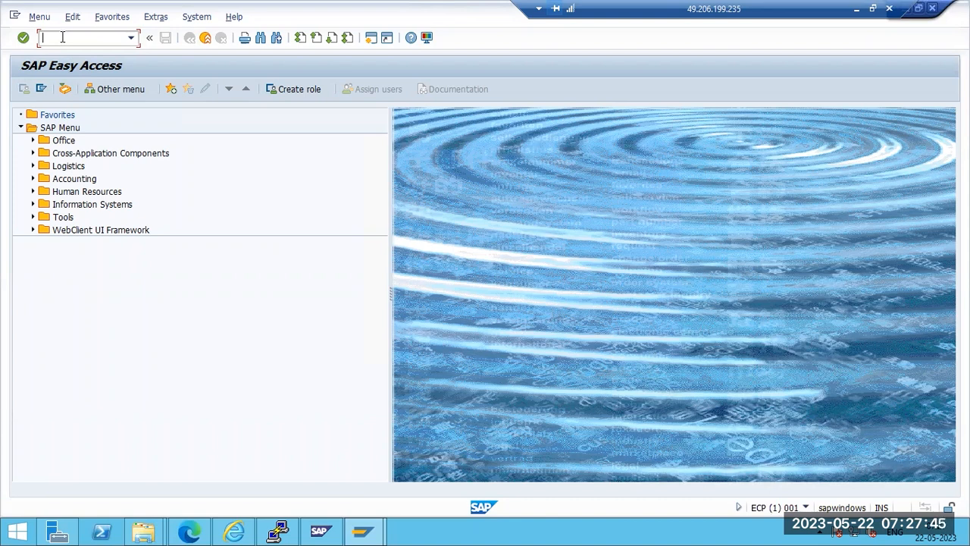
pyautogui.write('sm50')
pyautogui.press('Return')
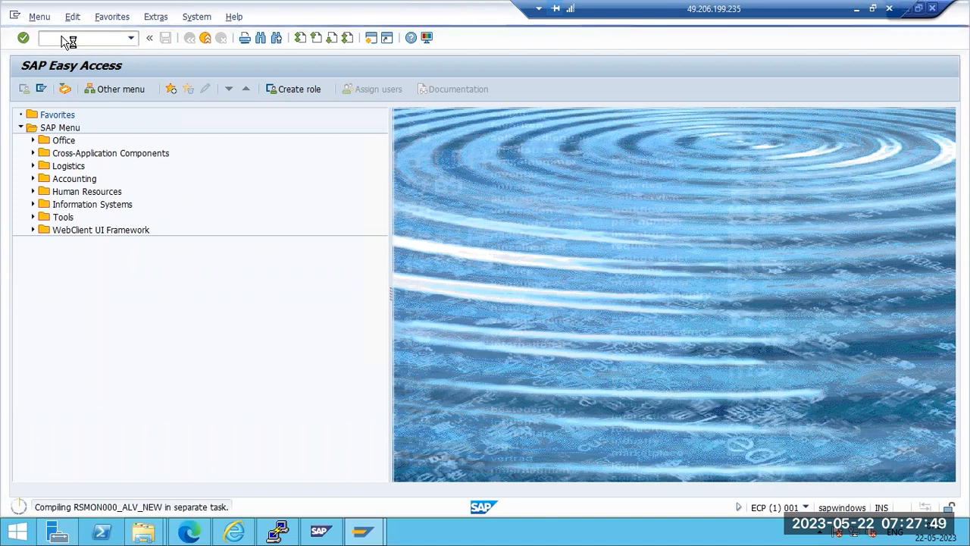
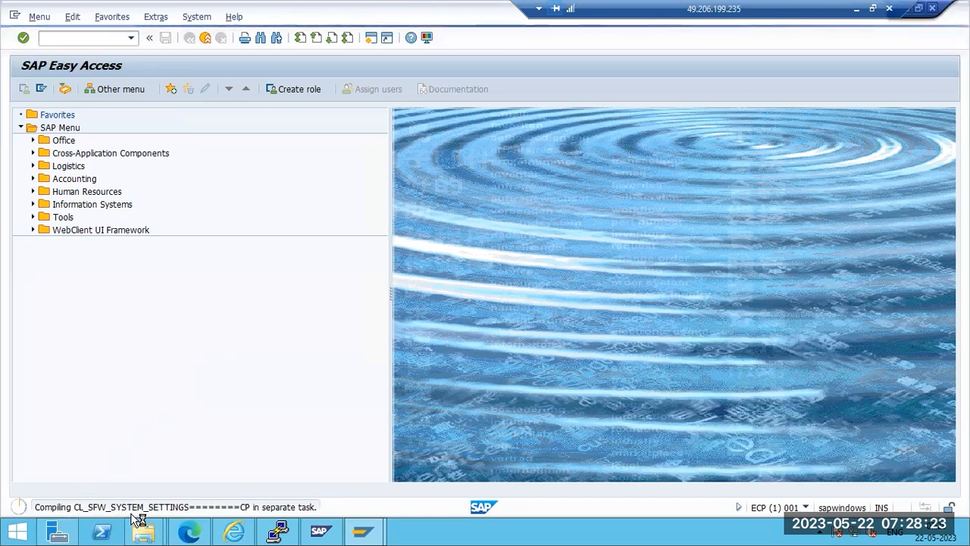
# In the ECP management console, view gateway connections and the AS ABAP work process table, then close it
pyautogui.click(277, 531)
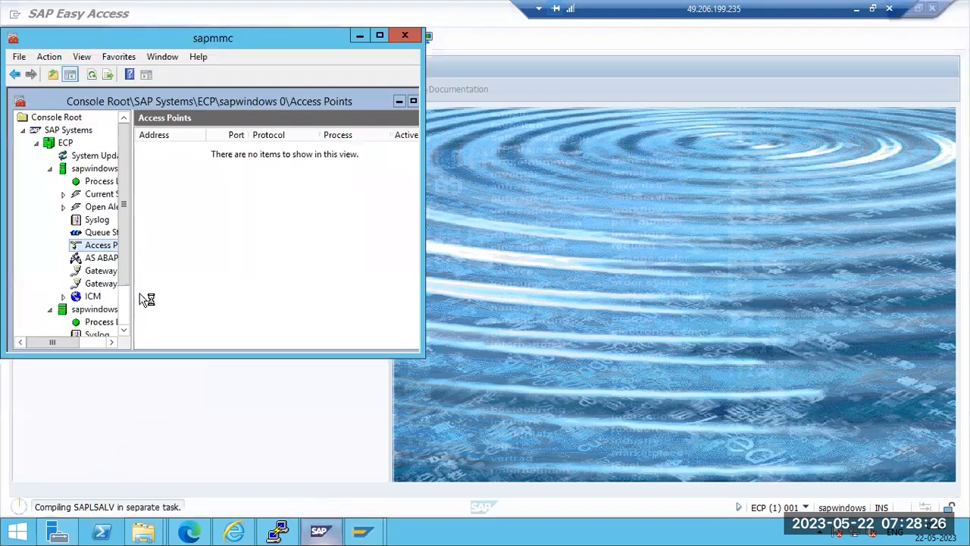
pyautogui.click(91, 271)
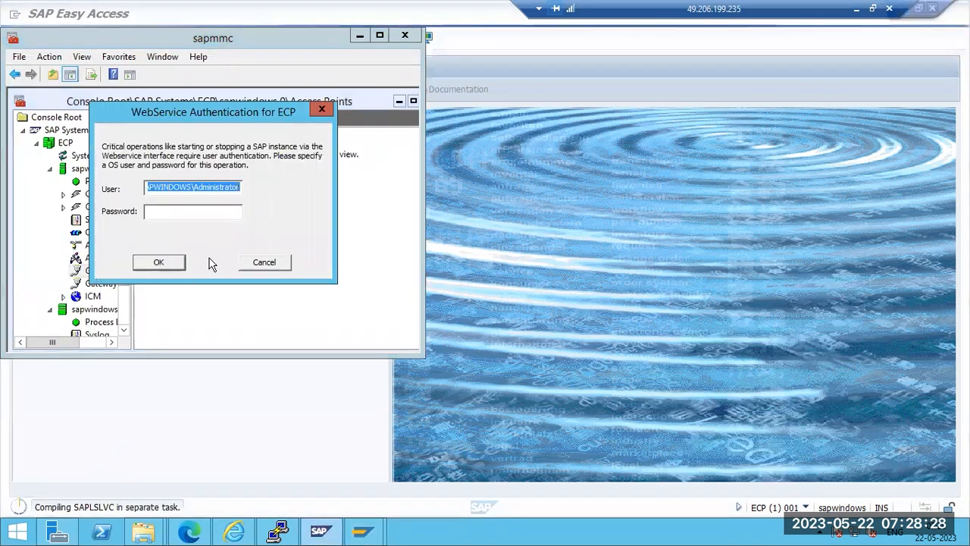
pyautogui.click(278, 264)
pyautogui.click(114, 258)
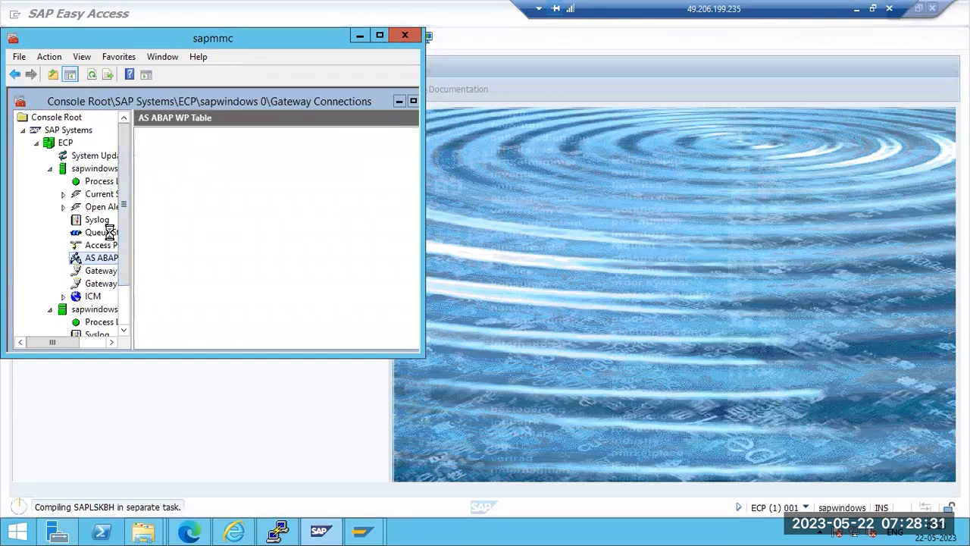
pyautogui.click(264, 263)
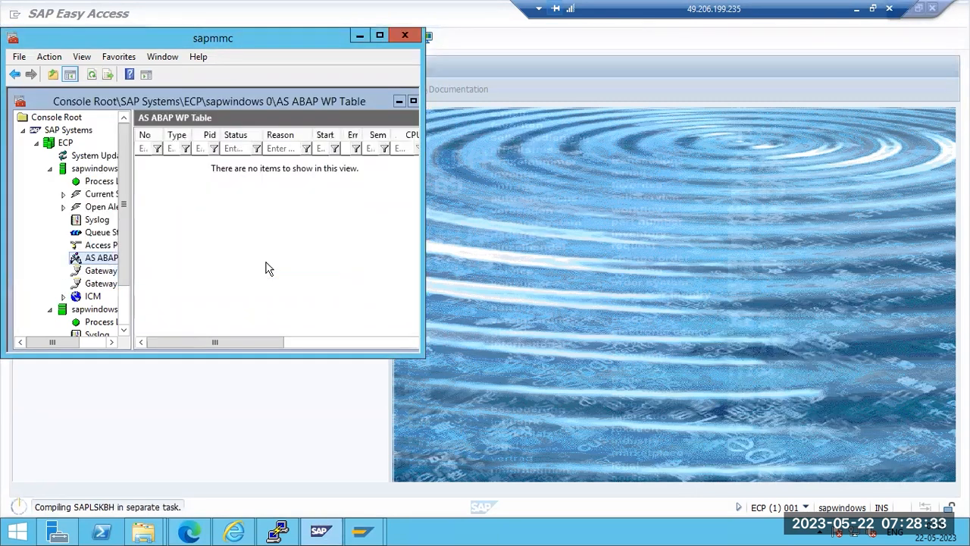
pyautogui.click(49, 169)
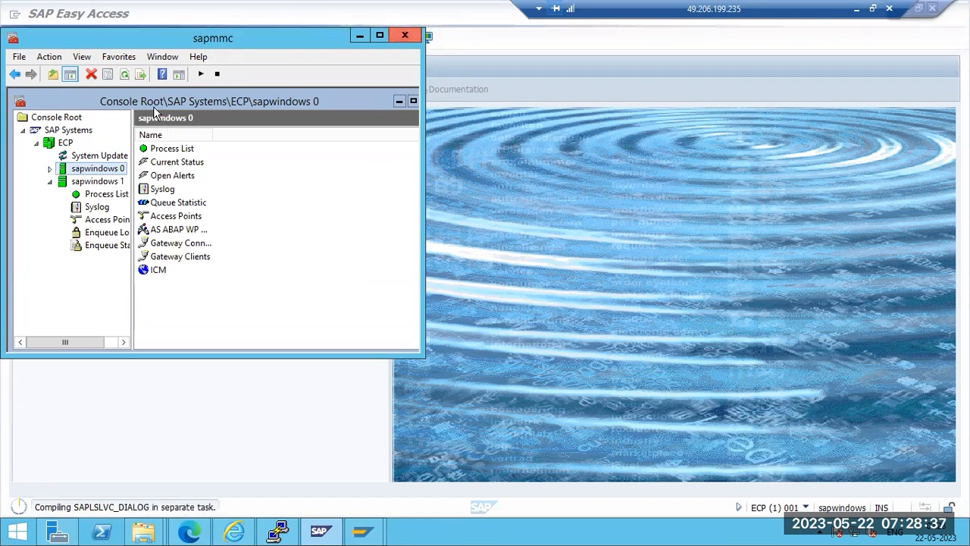
pyautogui.click(360, 36)
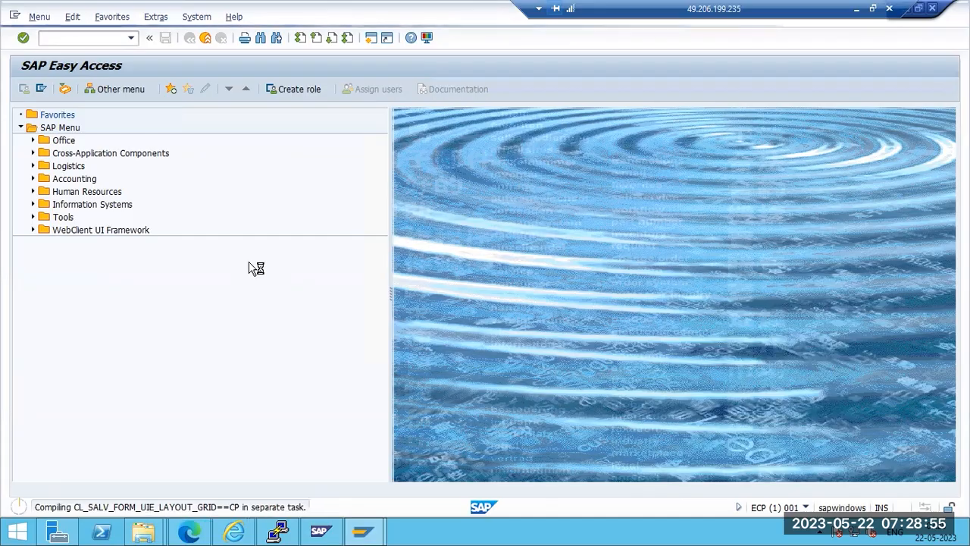
# Check the provisioning manager at 94%, then return to the remote SAP session
pyautogui.click(189, 533)
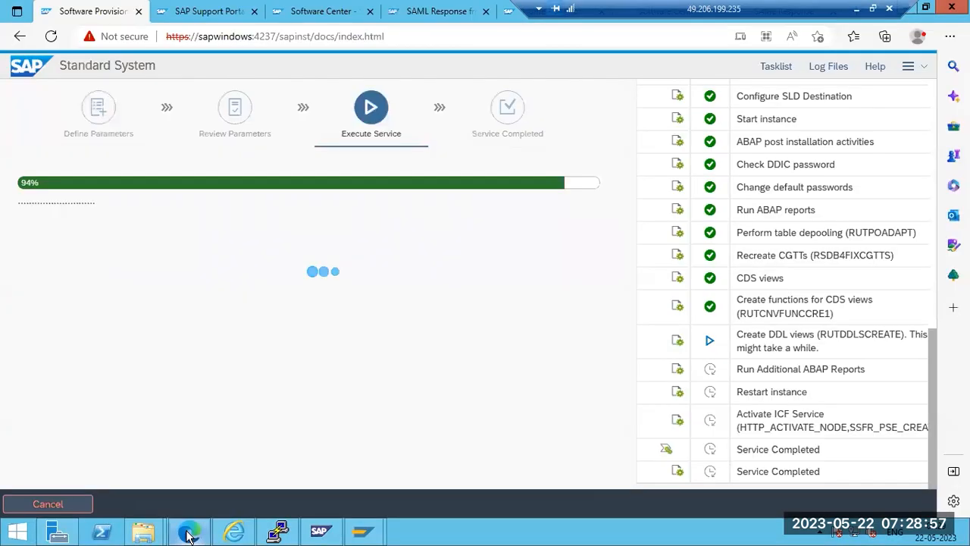
pyautogui.click(189, 533)
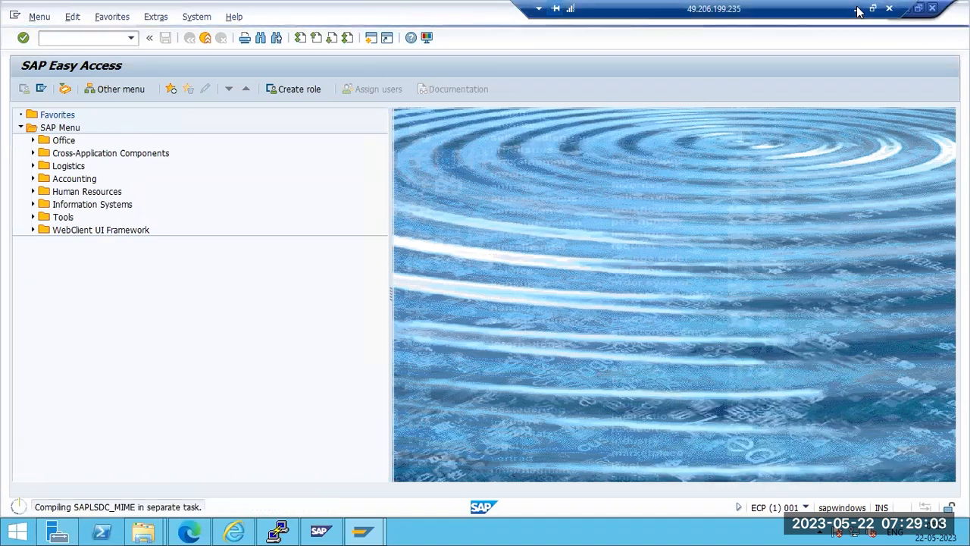
pyautogui.moveTo(798, 6); pyautogui.dragTo(626, 6)
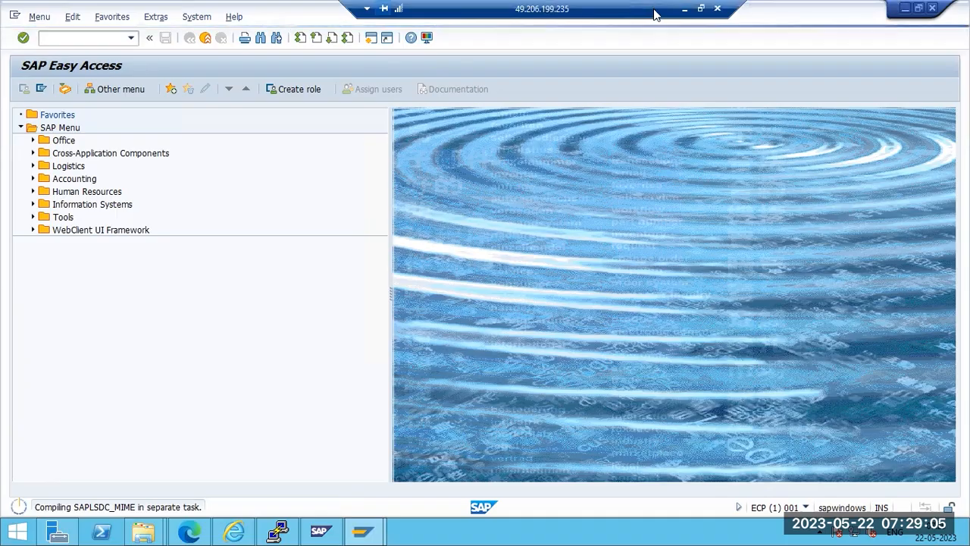
pyautogui.hotkey('alt', 'Tab')
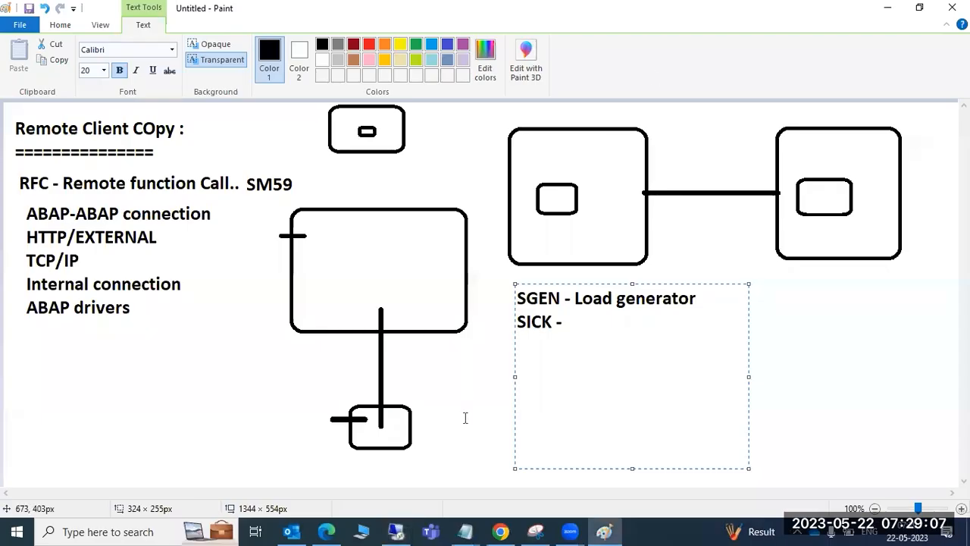
pyautogui.click(400, 533)
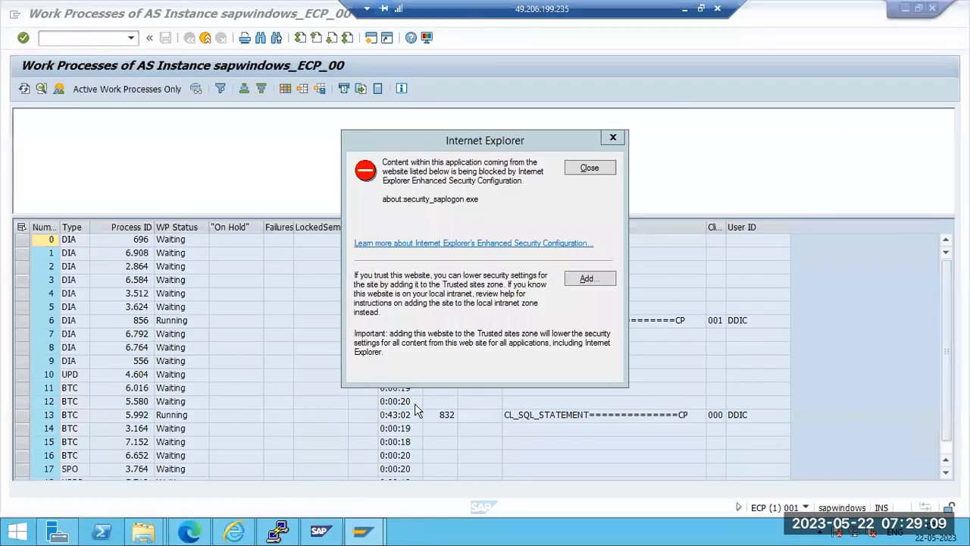
# Review the free dialog, background and spool process counts and select running work process 13
pyautogui.click(591, 169)
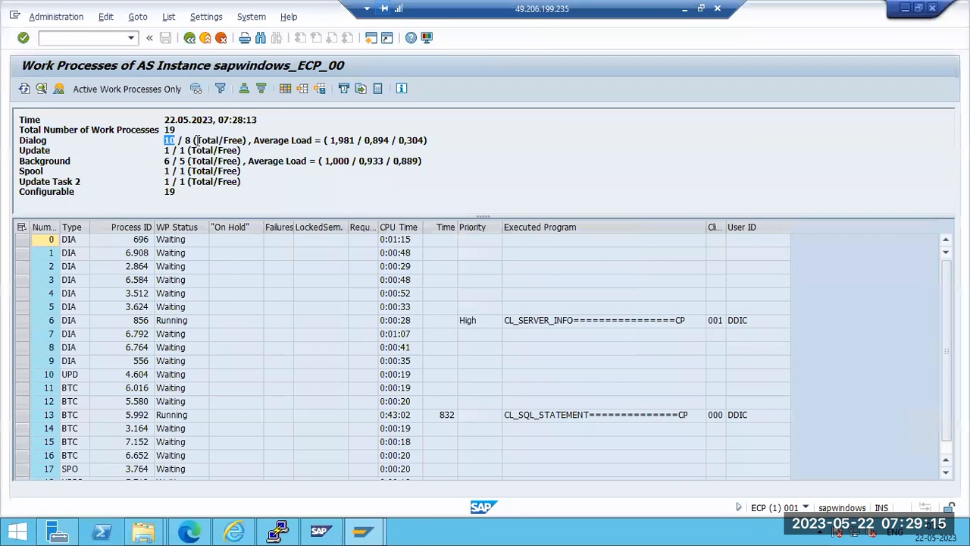
pyautogui.moveTo(186, 140); pyautogui.dragTo(195, 140)
pyautogui.click(166, 161)
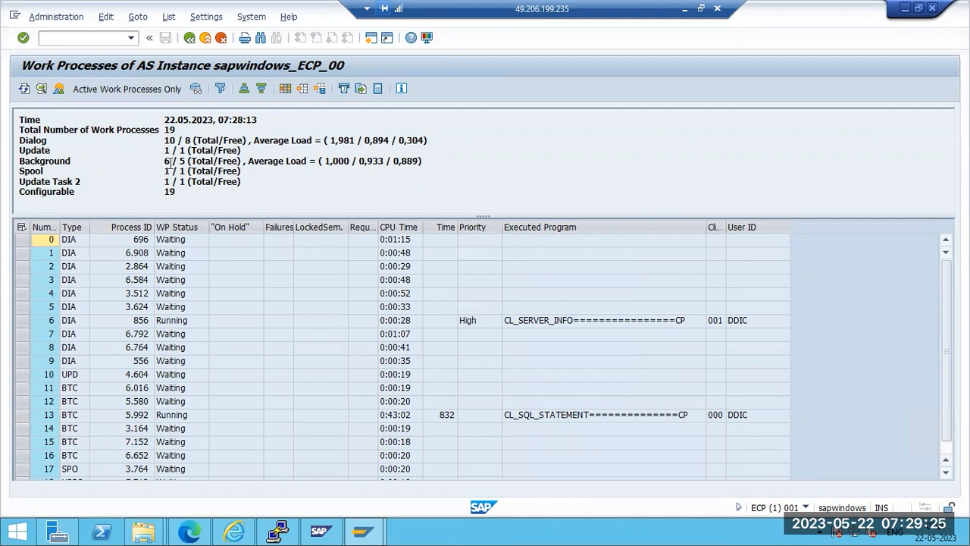
pyautogui.moveTo(191, 165); pyautogui.dragTo(186, 172)
pyautogui.click(562, 416)
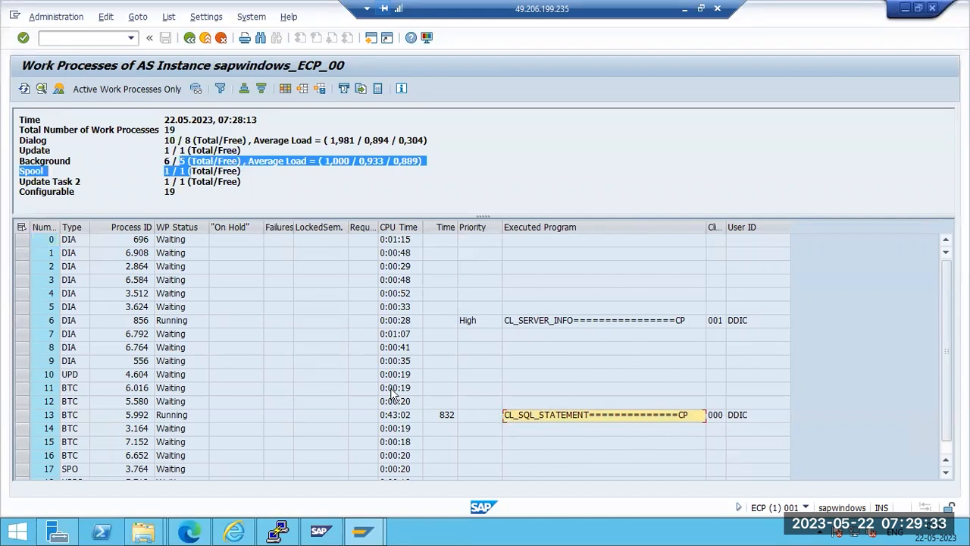
pyautogui.click(21, 414)
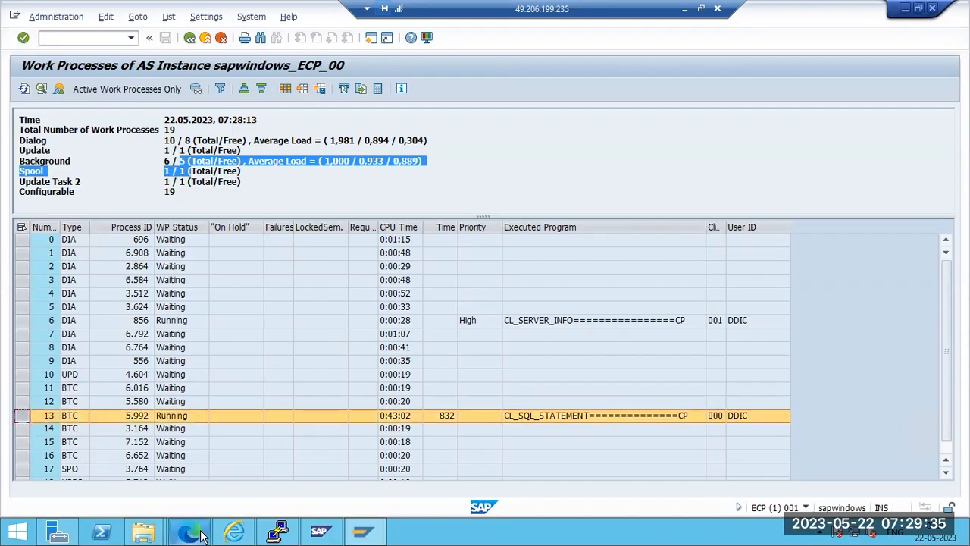
# Check the installer's running DDL views creation step, then go back to SAP Easy Access
pyautogui.click(199, 534)
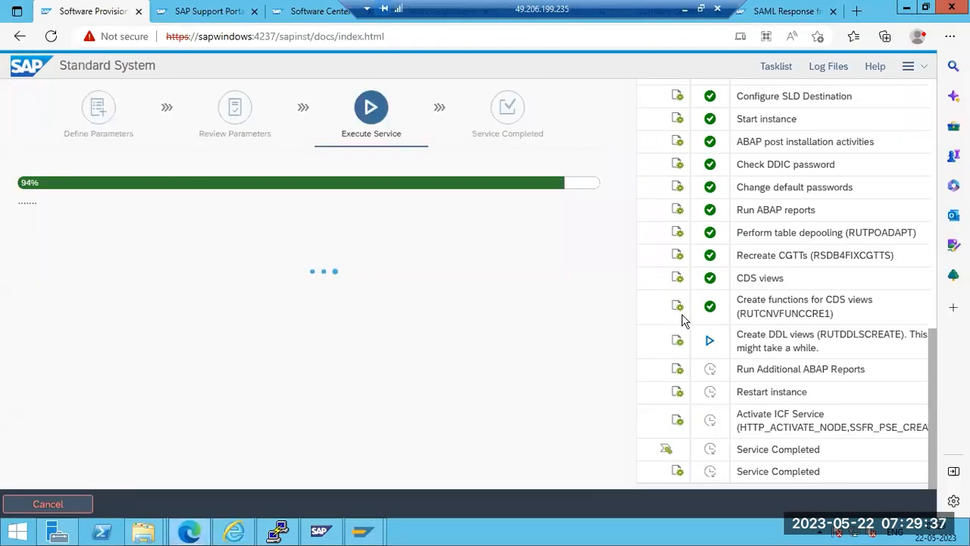
pyautogui.moveTo(768, 338); pyautogui.dragTo(809, 347)
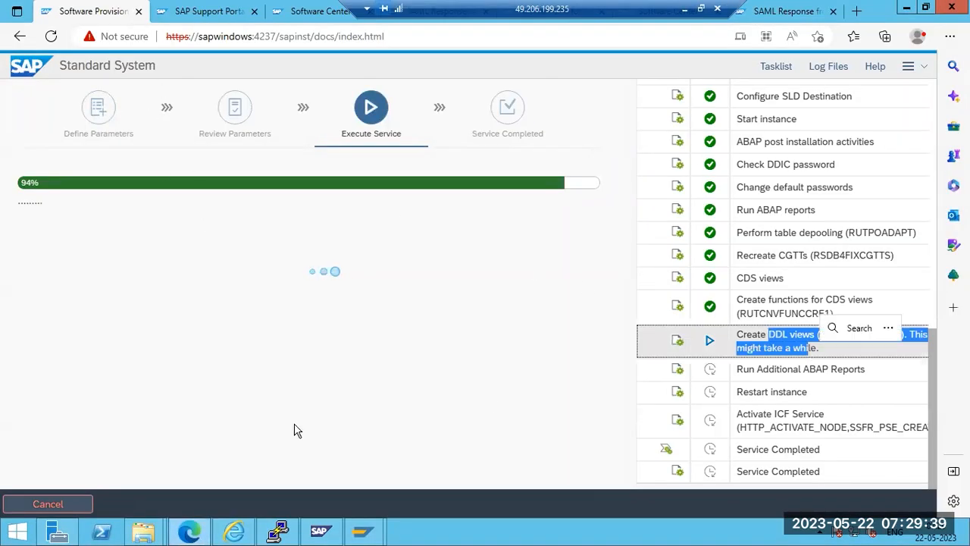
pyautogui.click(189, 534)
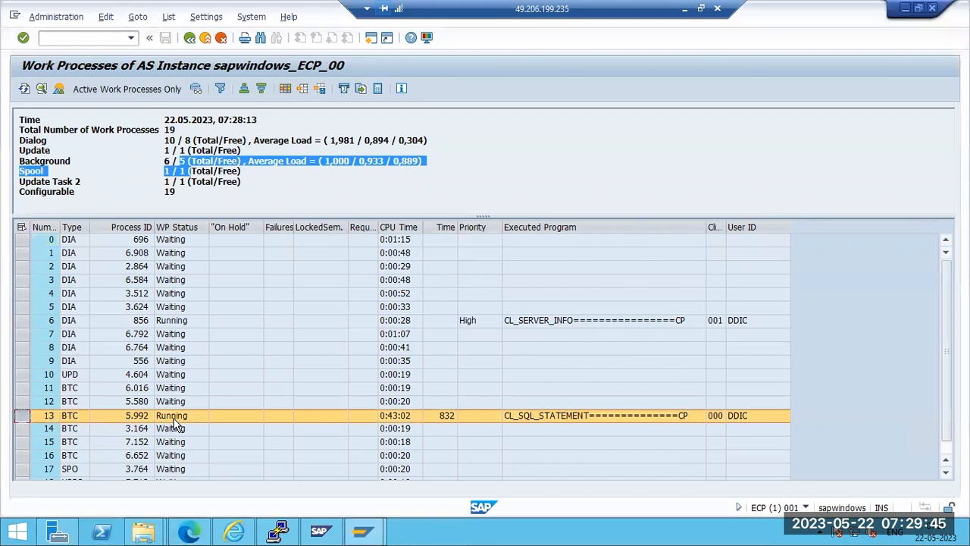
pyautogui.click(189, 37)
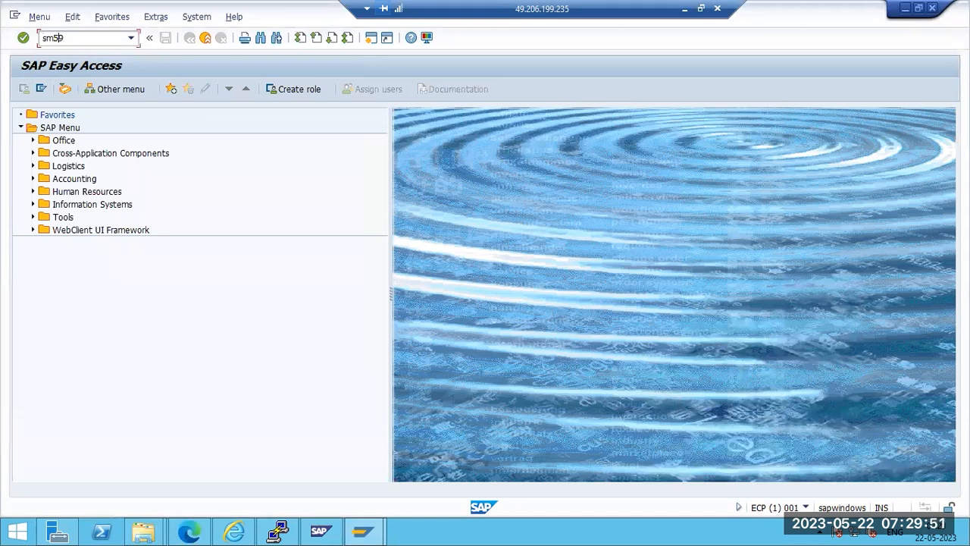
# Launch SM59, close File Explorer and finish the Paint note, then return to the RFC connections list
pyautogui.press('Return')
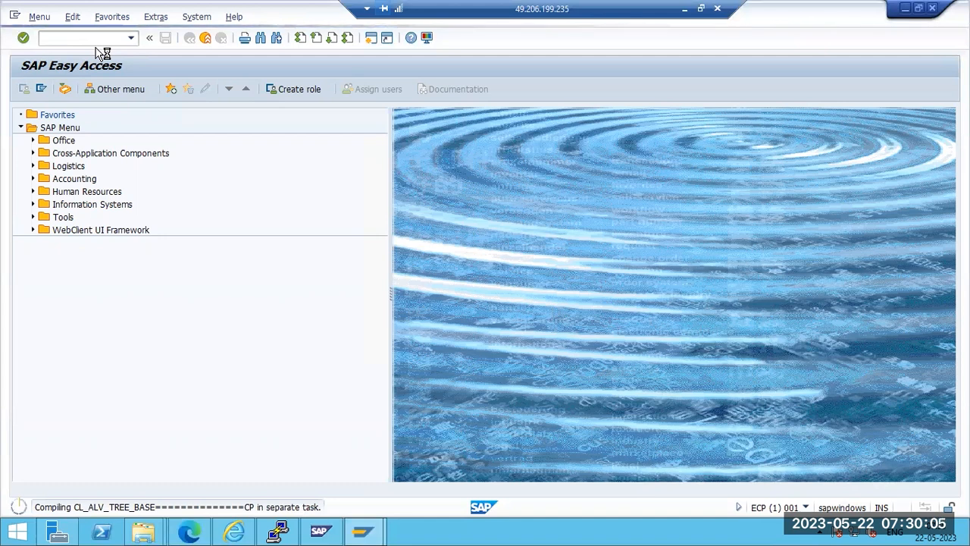
pyautogui.moveTo(645, 7); pyautogui.dragTo(578, 8)
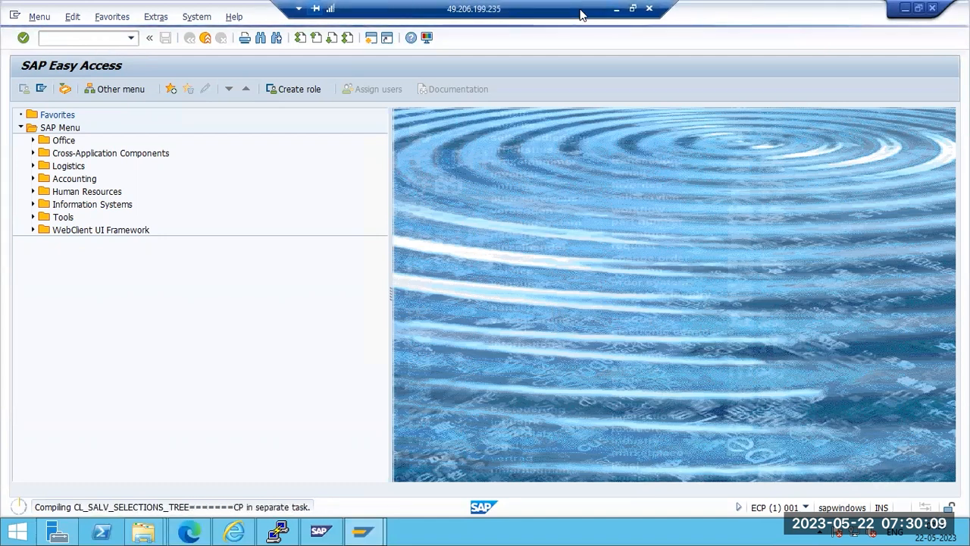
pyautogui.click(616, 9)
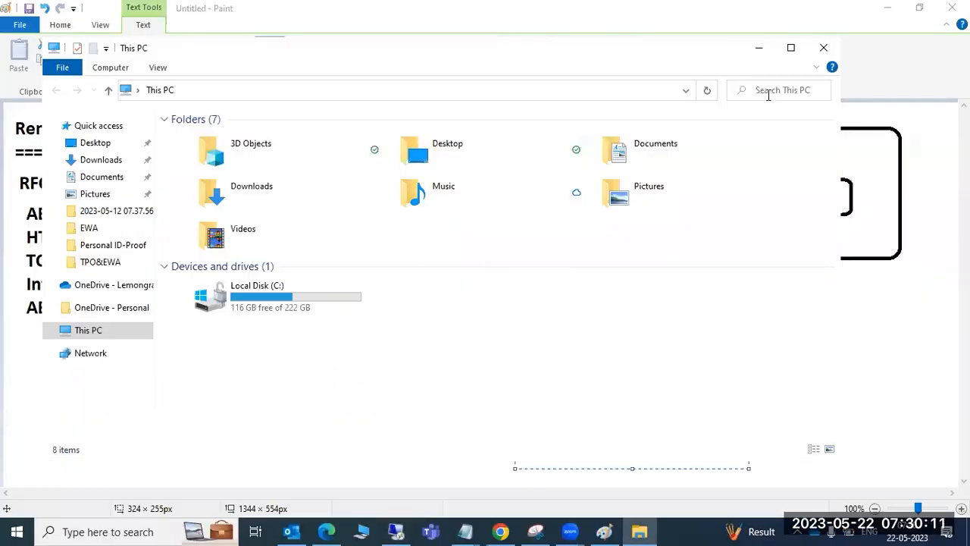
pyautogui.click(823, 47)
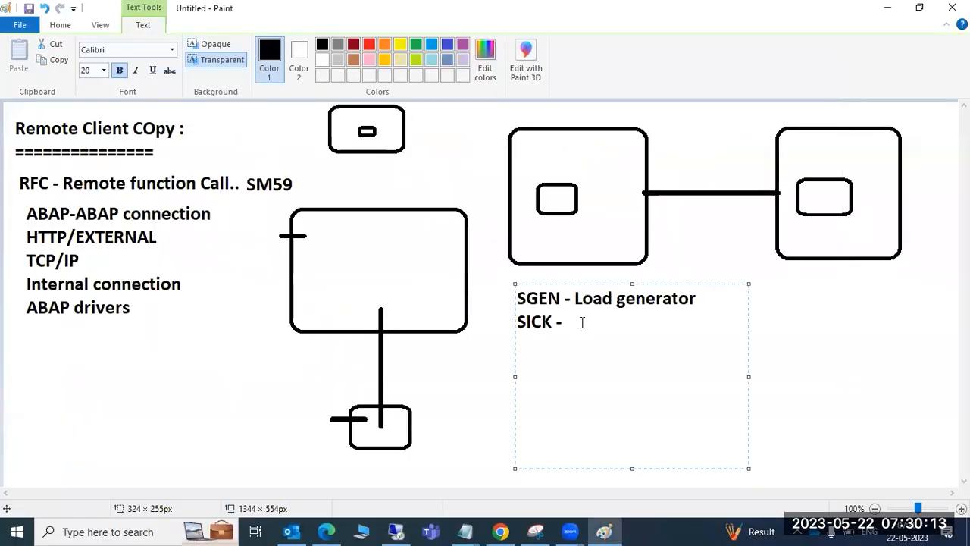
pyautogui.click(773, 303)
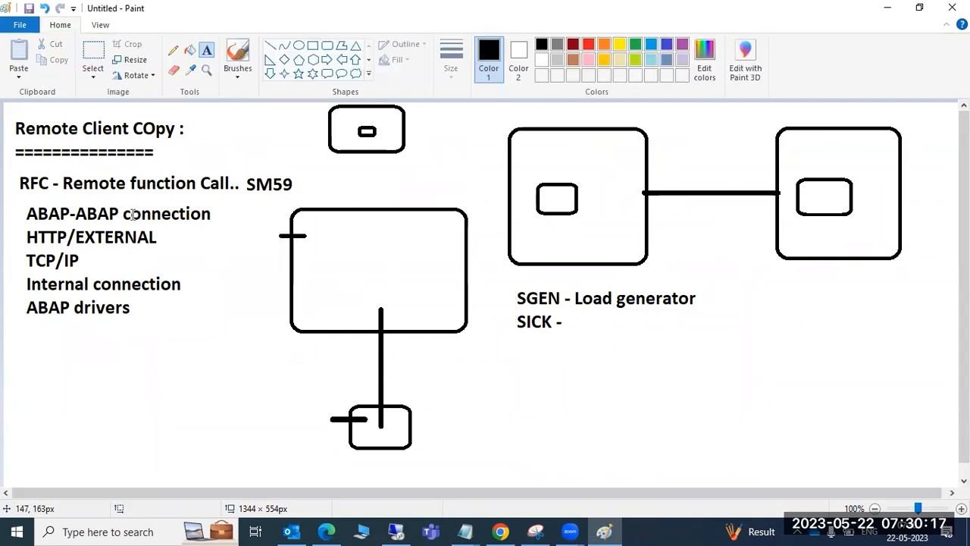
pyautogui.click(400, 530)
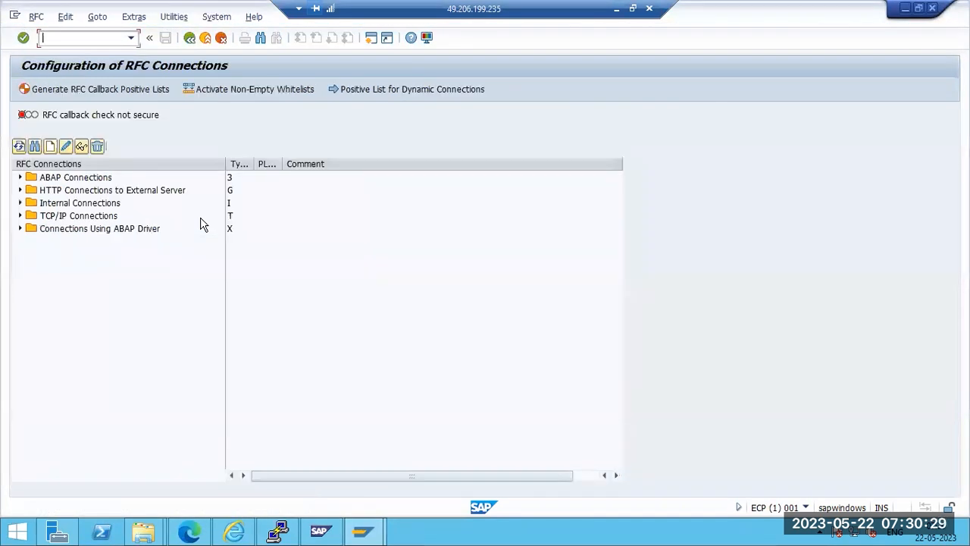
pyautogui.click(49, 180)
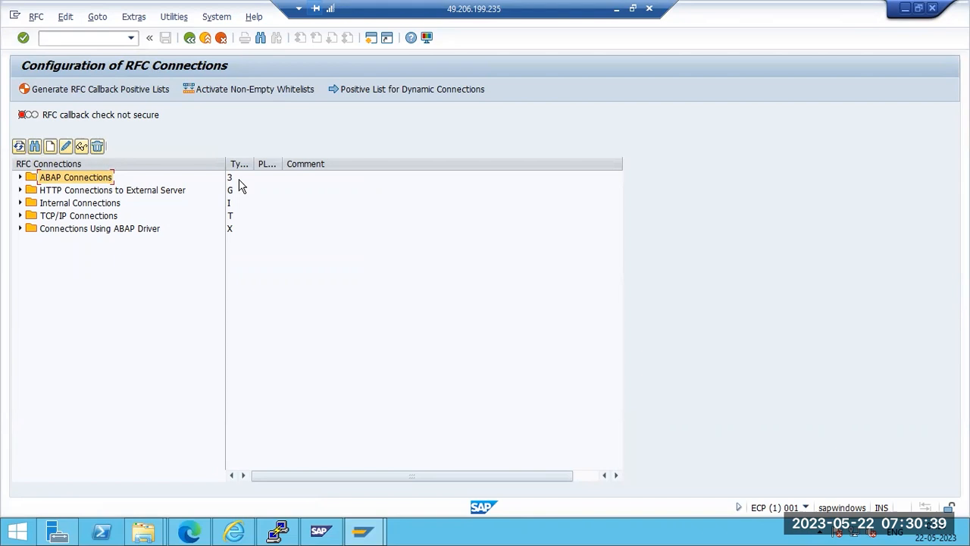
pyautogui.click(55, 191)
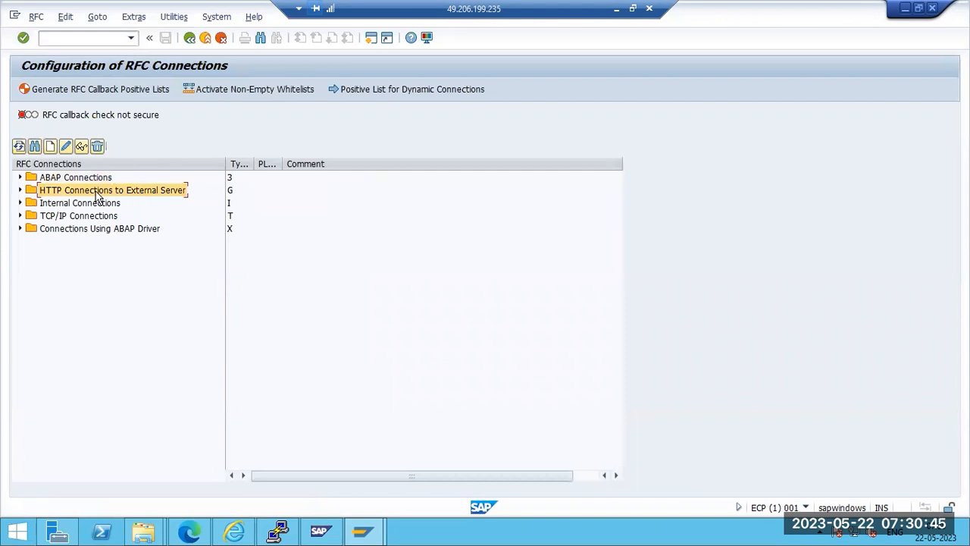
pyautogui.click(22, 190)
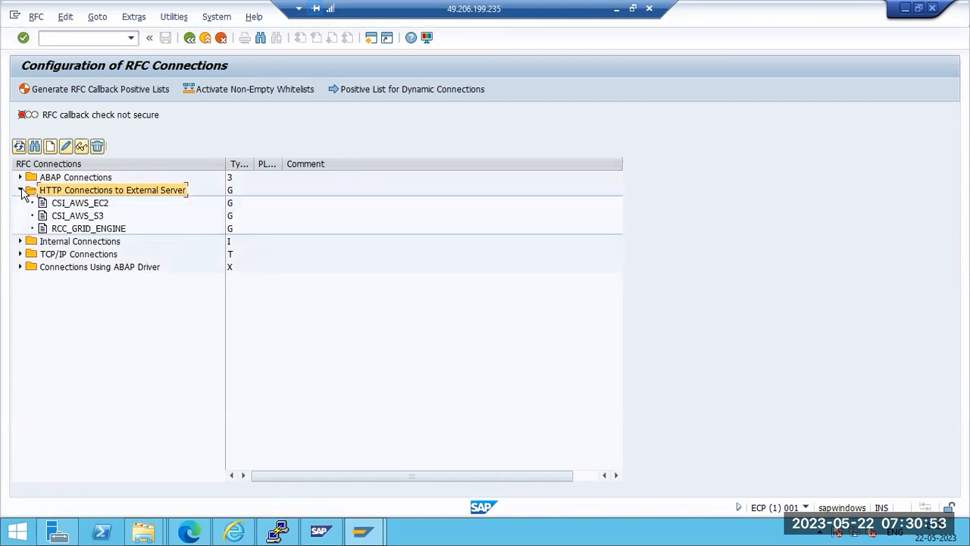
pyautogui.click(21, 191)
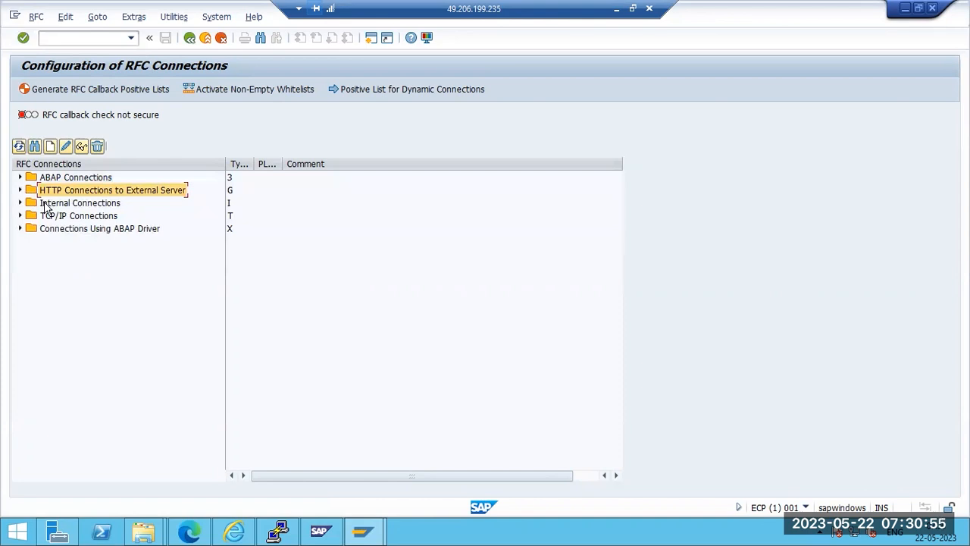
pyautogui.click(39, 203)
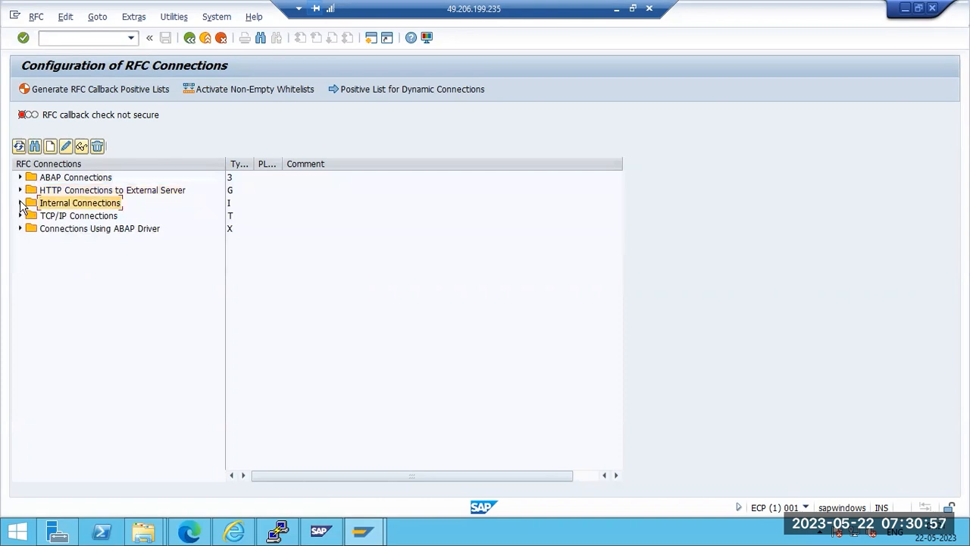
pyautogui.click(21, 203)
pyautogui.click(20, 203)
pyautogui.click(21, 203)
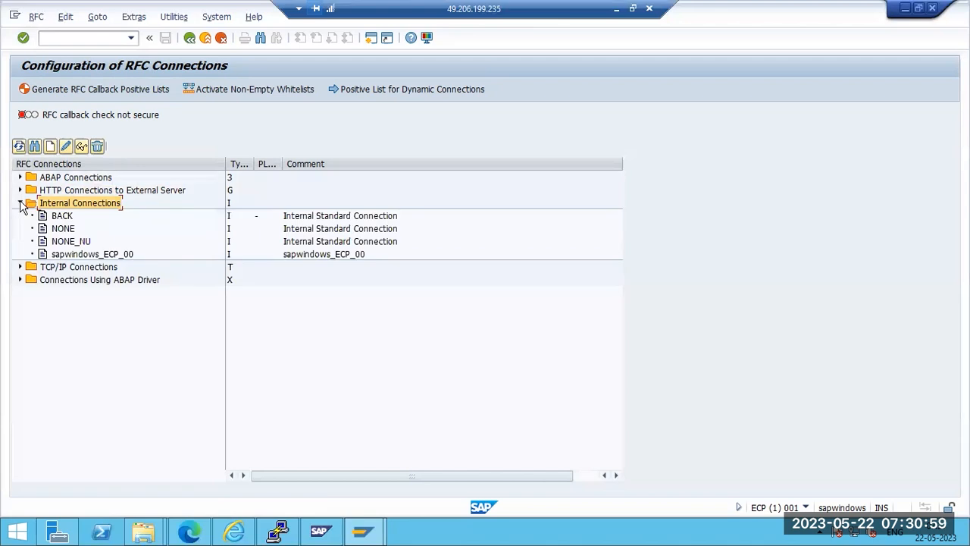
pyautogui.click(96, 257)
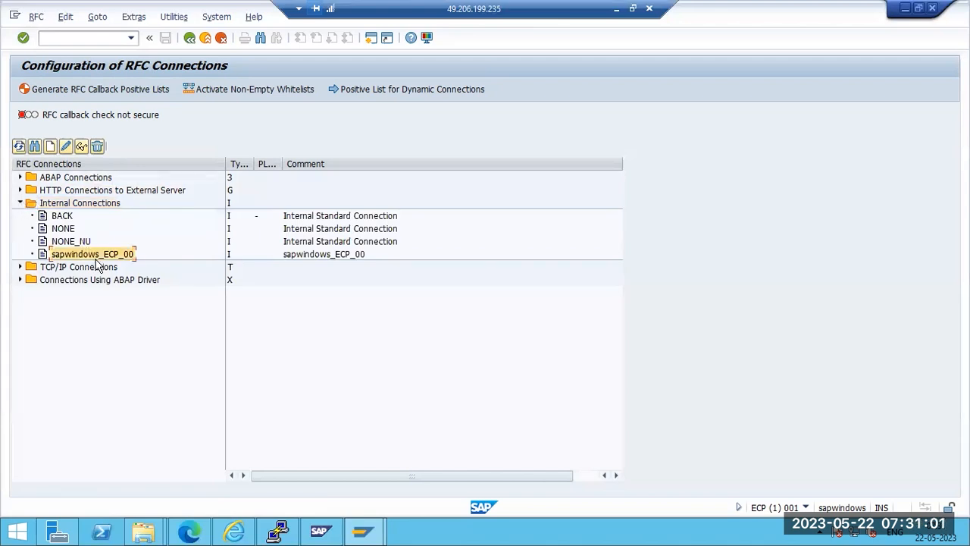
pyautogui.click(20, 203)
pyautogui.click(20, 216)
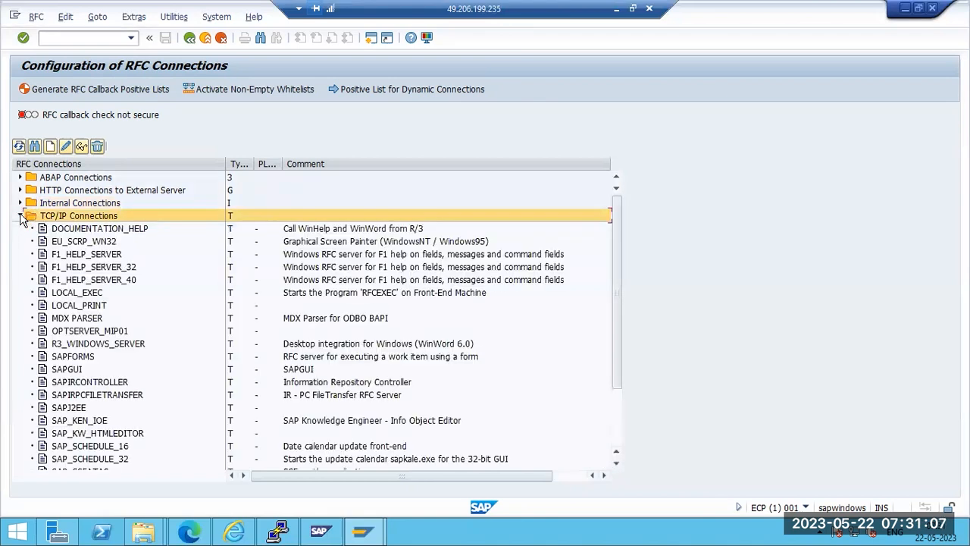
pyautogui.click(21, 216)
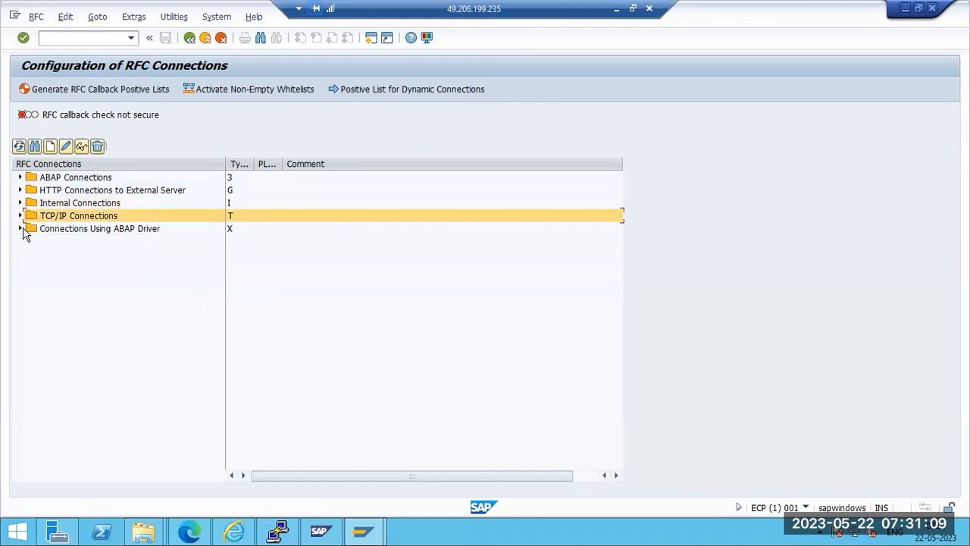
pyautogui.click(20, 229)
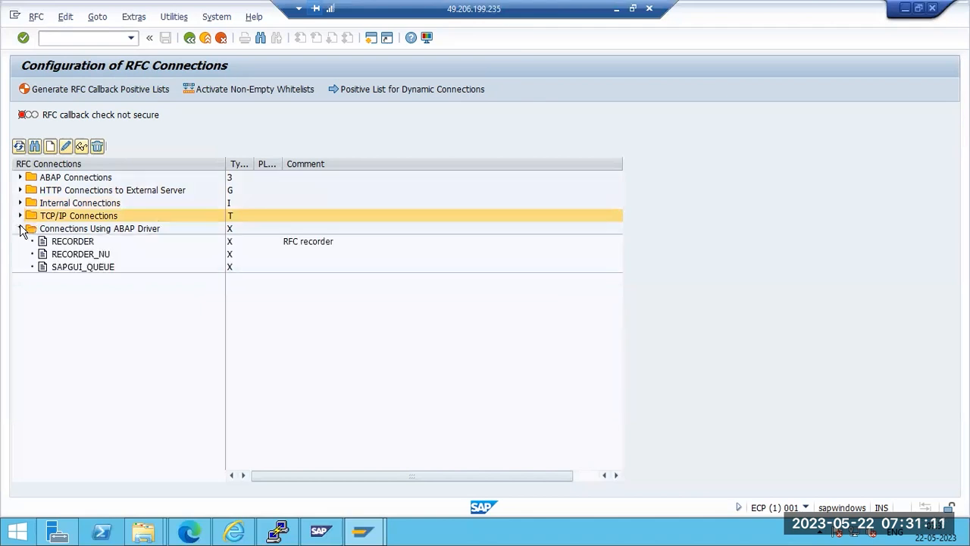
pyautogui.click(21, 229)
pyautogui.click(42, 231)
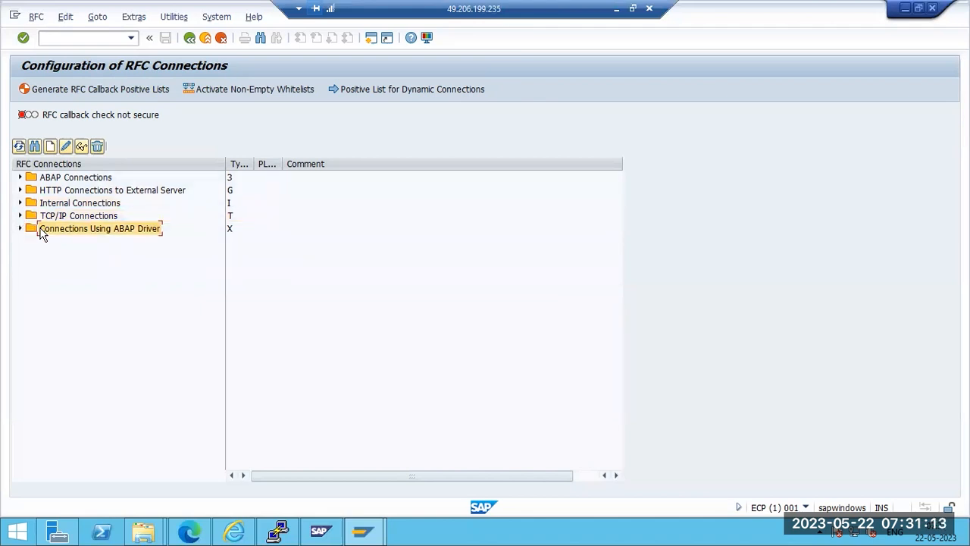
pyautogui.click(43, 204)
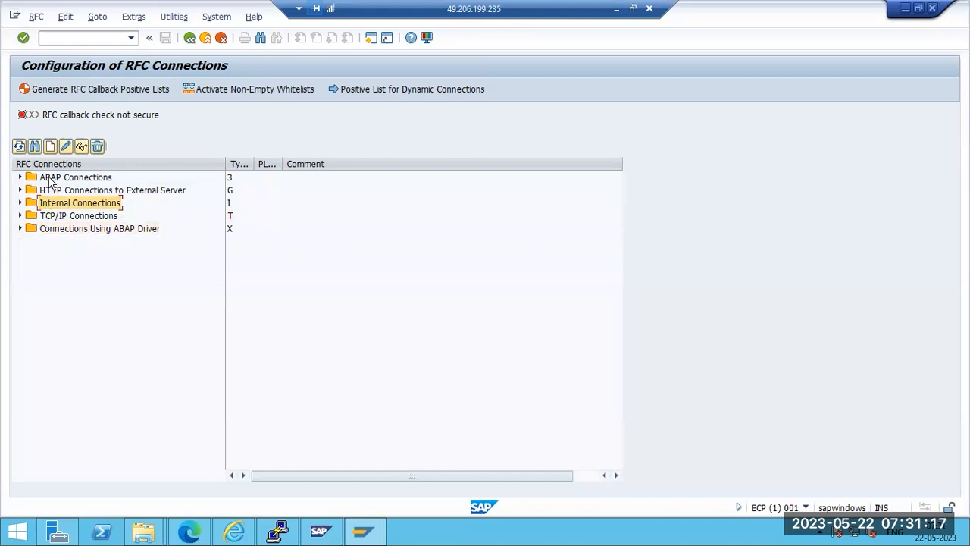
pyautogui.click(50, 179)
pyautogui.click(54, 192)
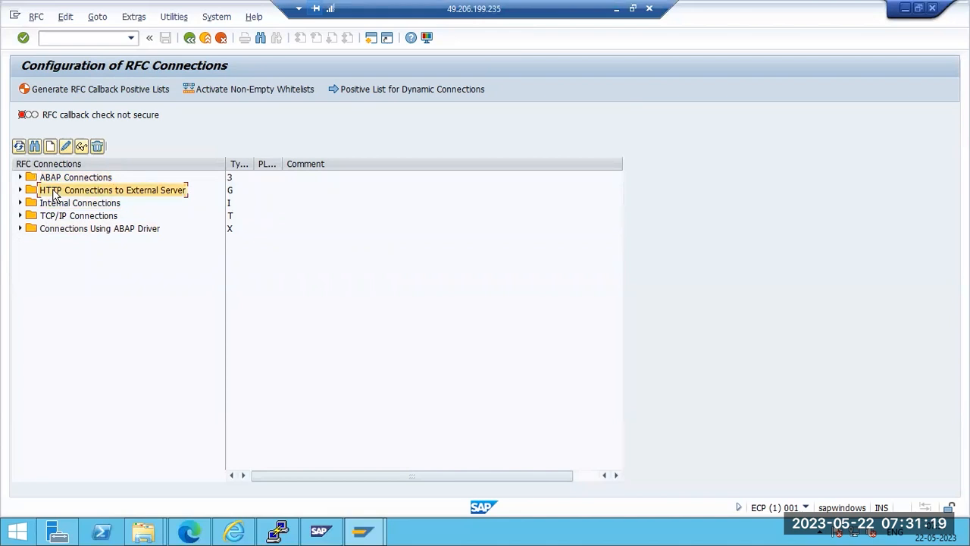
pyautogui.click(50, 179)
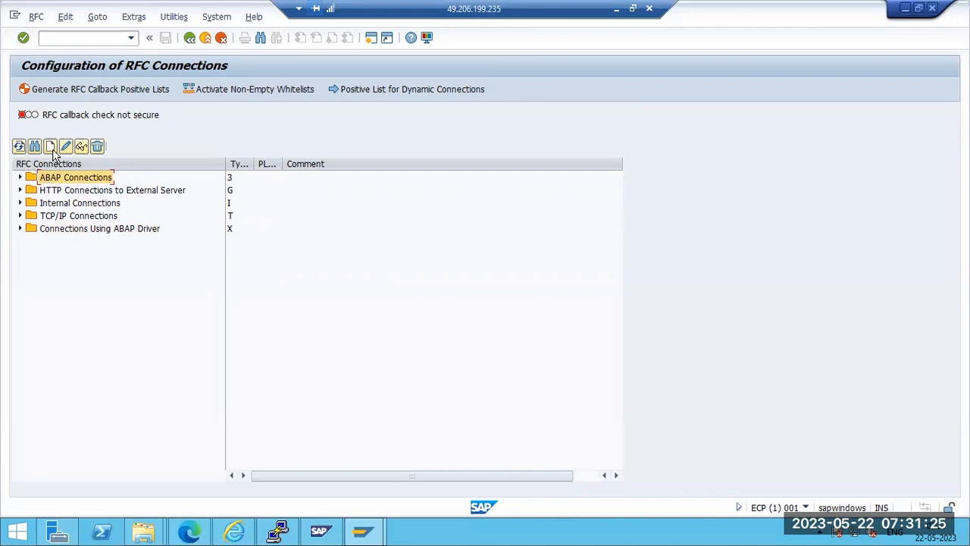
pyautogui.click(52, 147)
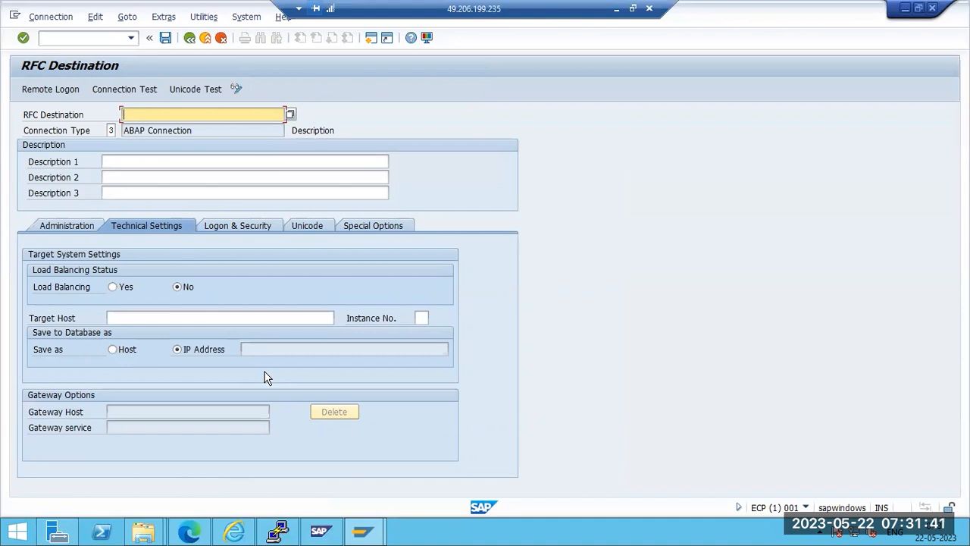
# Name the new RFC destination ECPTOECP and use ECPTOECP as Description 1
pyautogui.write('CPTOECP')
pyautogui.click(114, 160)
pyautogui.write('ECPTOECP')
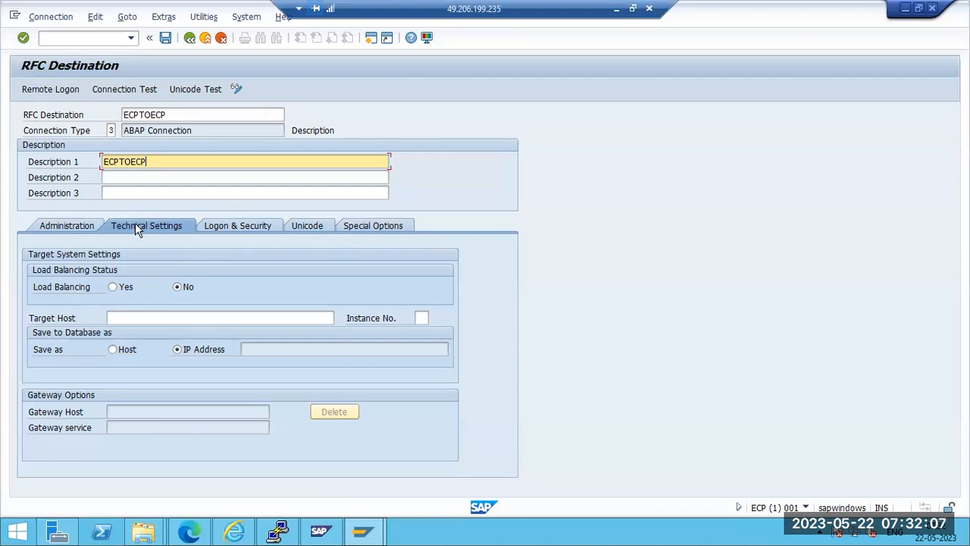
# Set target host sapwindows and instance number 00 in the technical settings
pyautogui.click(121, 317)
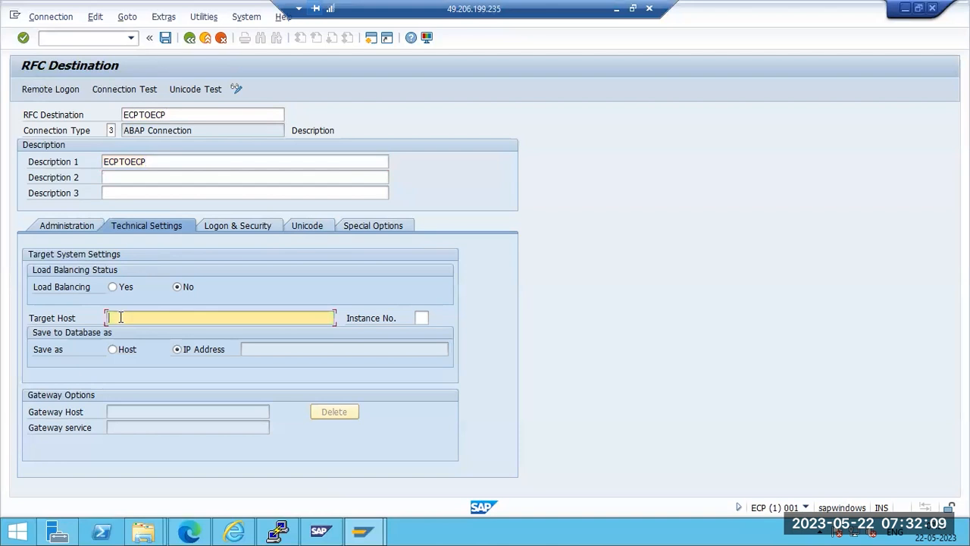
pyautogui.click(616, 8)
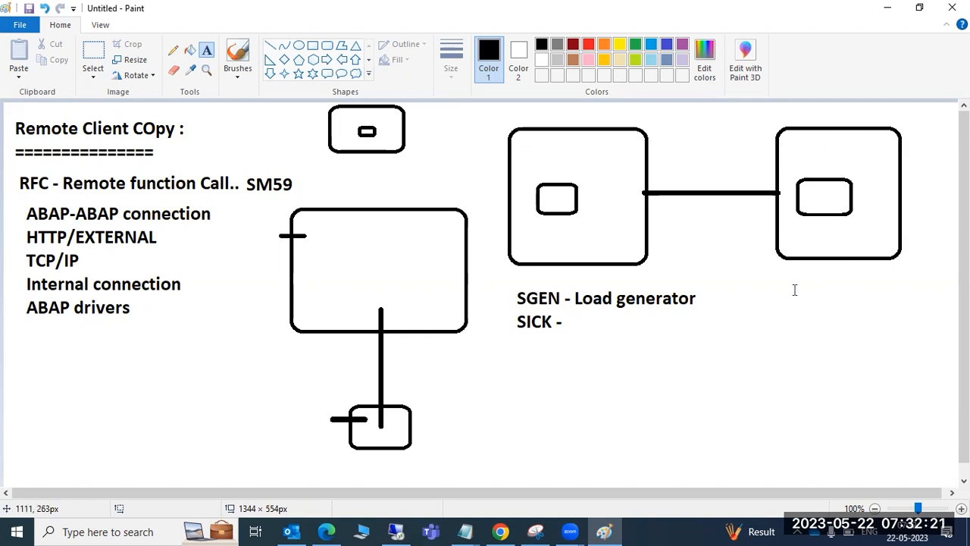
pyautogui.click(395, 531)
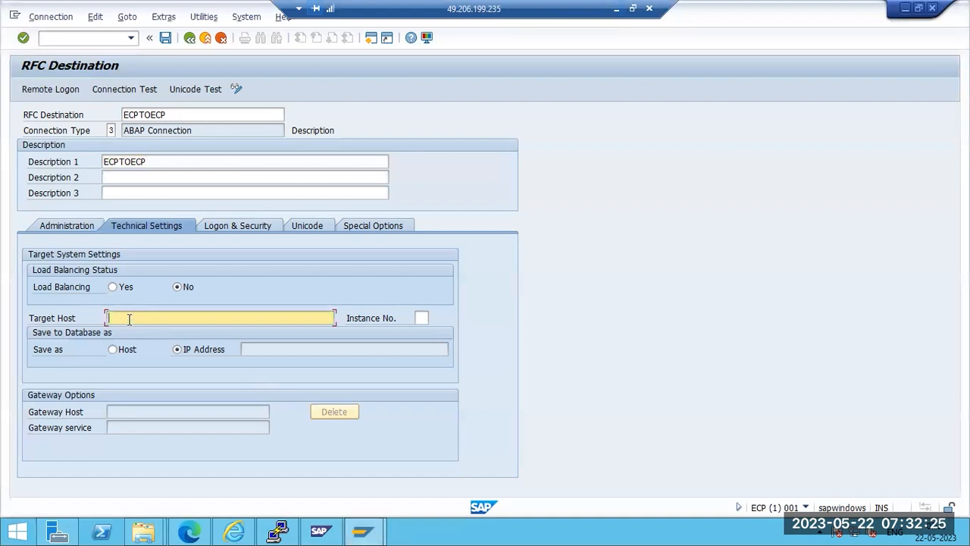
pyautogui.write('sapwindows')
pyautogui.click(421, 317)
pyautogui.write('00')
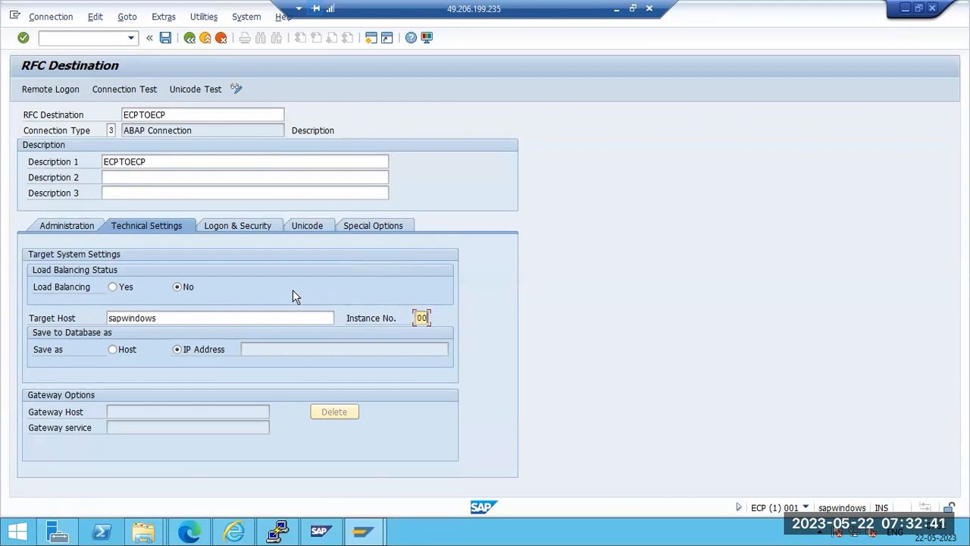
pyautogui.click(238, 230)
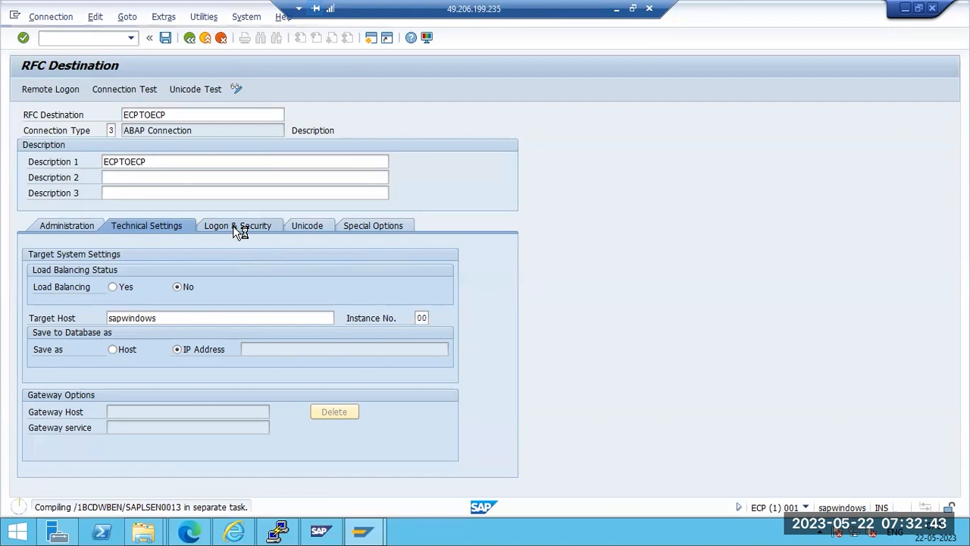
# Review the RFC diagram in Paint, then restore SAP on ECPTOECP's Logon & Security tab
pyautogui.click(615, 9)
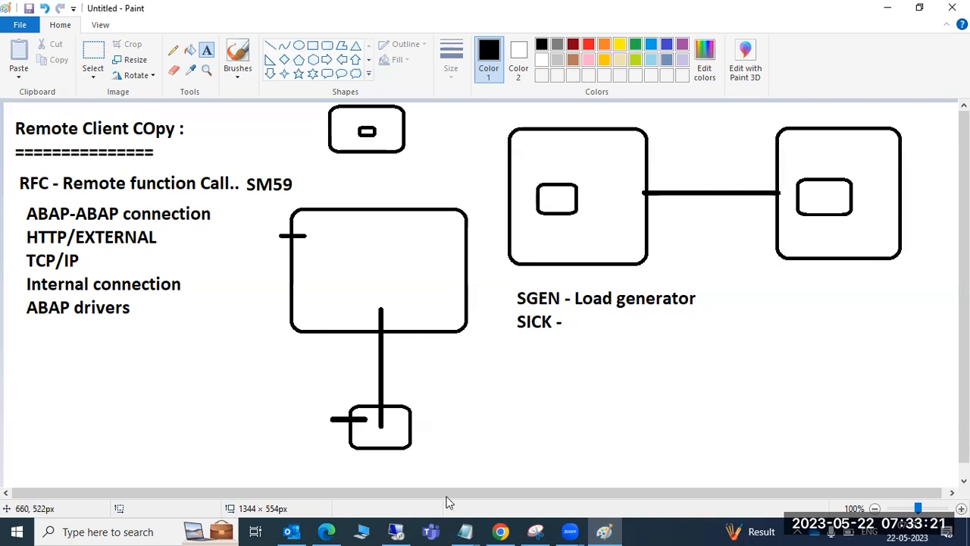
pyautogui.click(394, 531)
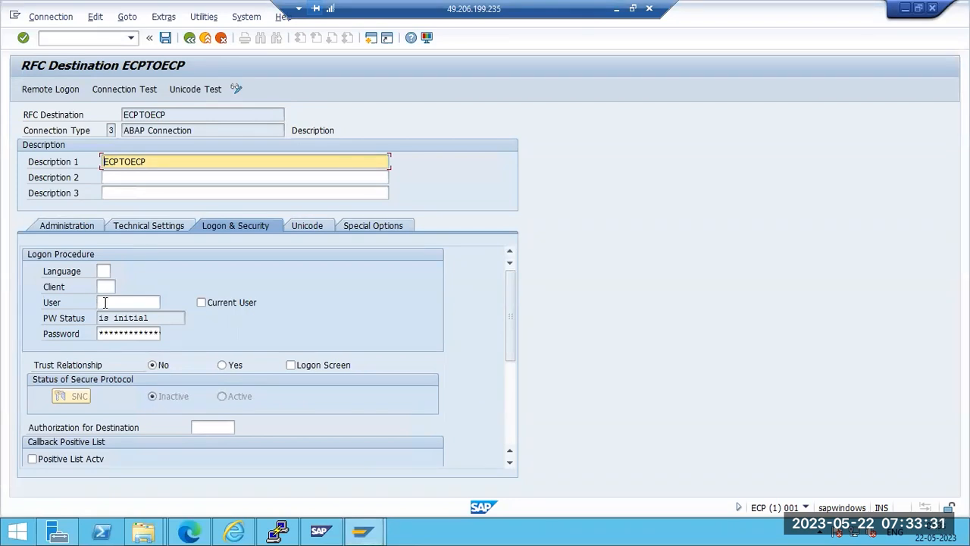
# Enter logon client 000, the logon user and password for ECPTOECP, and save it
pyautogui.click(106, 303)
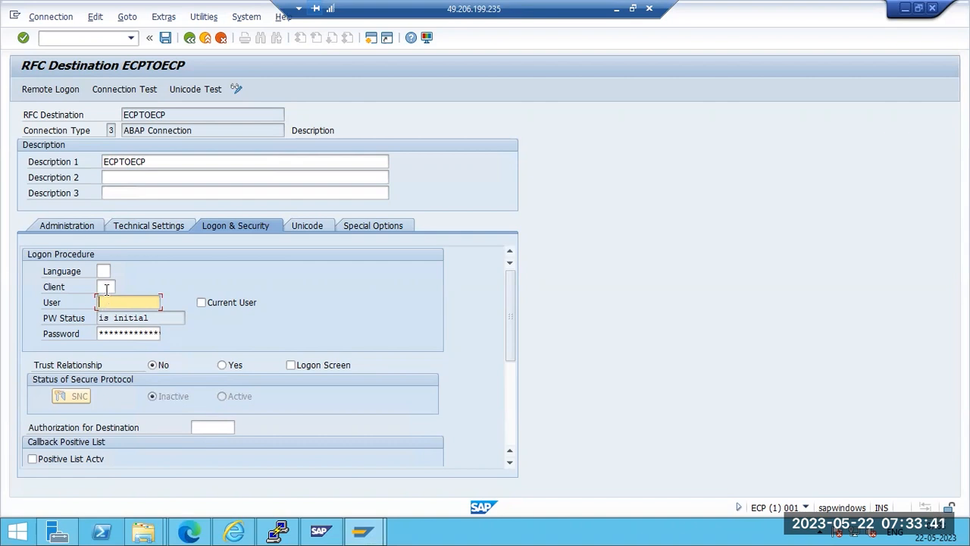
pyautogui.click(106, 287)
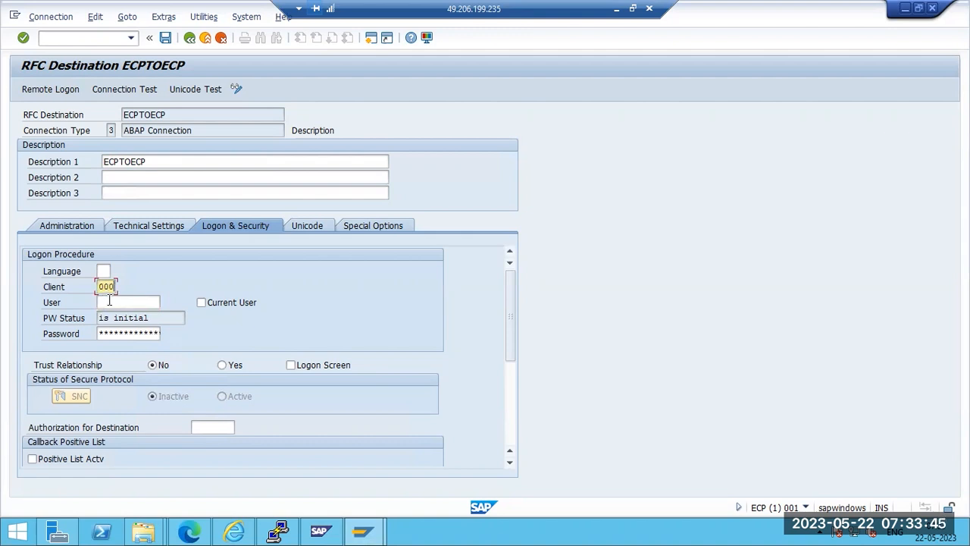
pyautogui.click(109, 301)
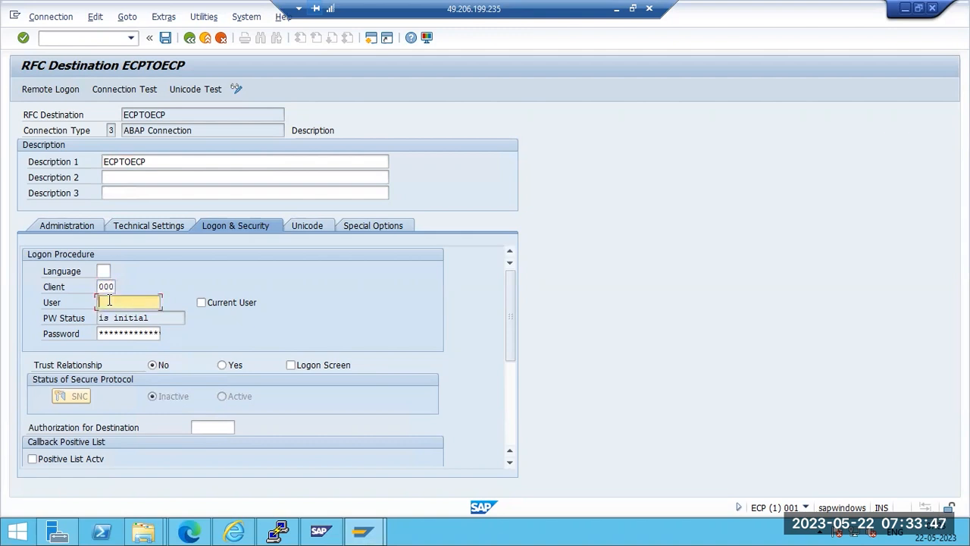
pyautogui.write('ddic')
pyautogui.click(126, 332)
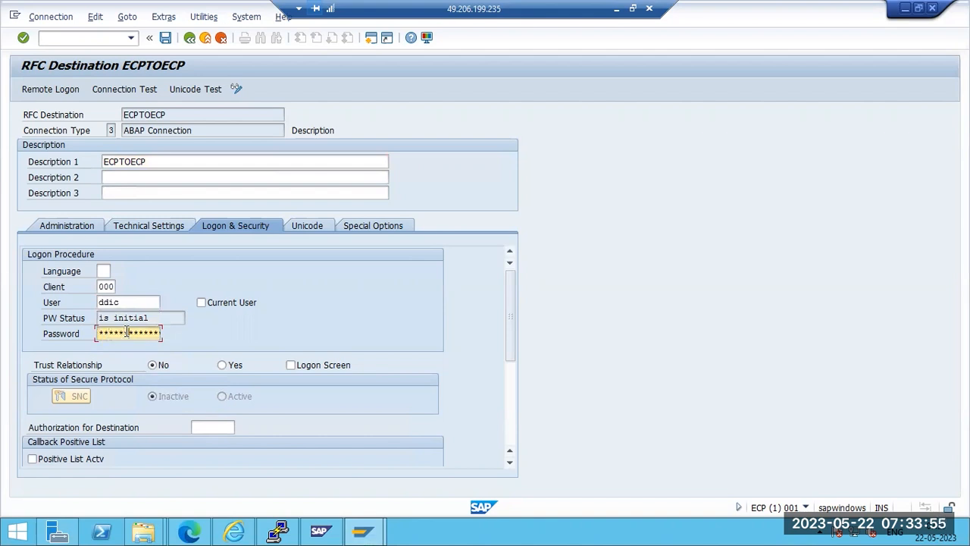
pyautogui.write('**')
pyautogui.click(165, 37)
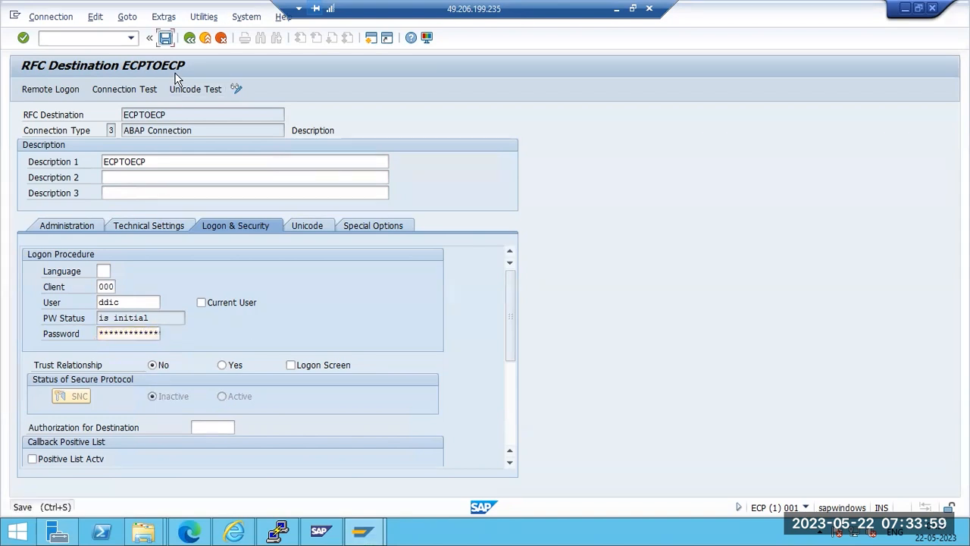
pyautogui.scroll(-2, 199, 281)
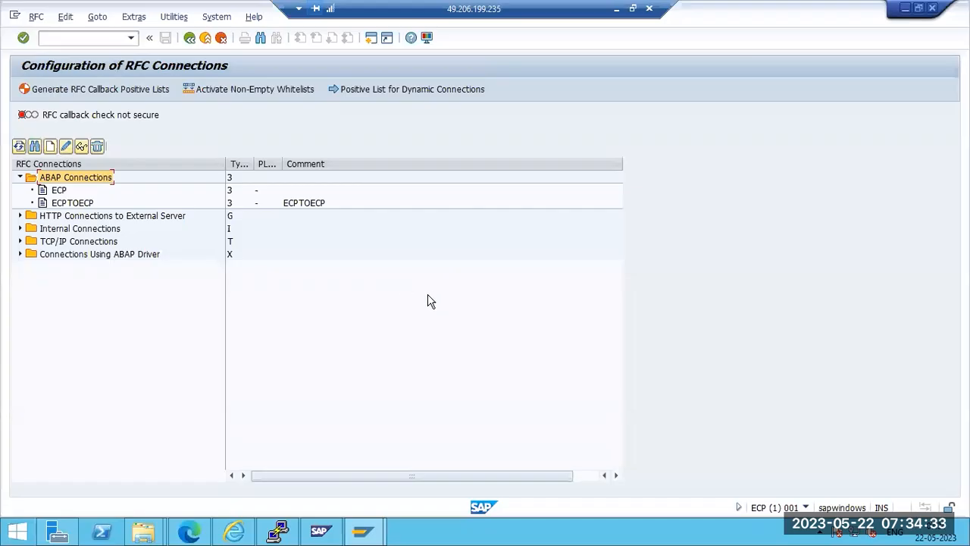
# Open ECPTOECP and run its connection test, which logs on in 31 msec
pyautogui.click(700, 269)
pyautogui.doubleClick(64, 207)
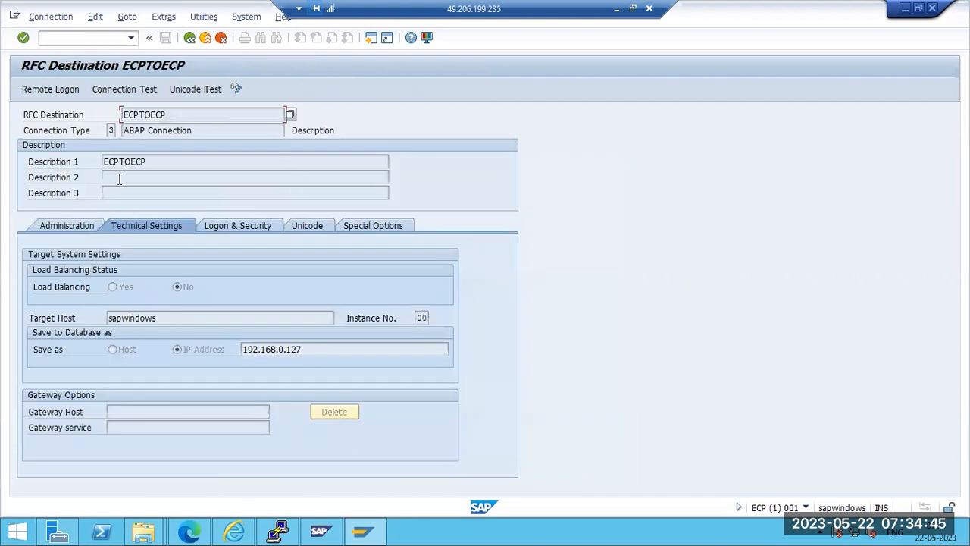
pyautogui.click(124, 92)
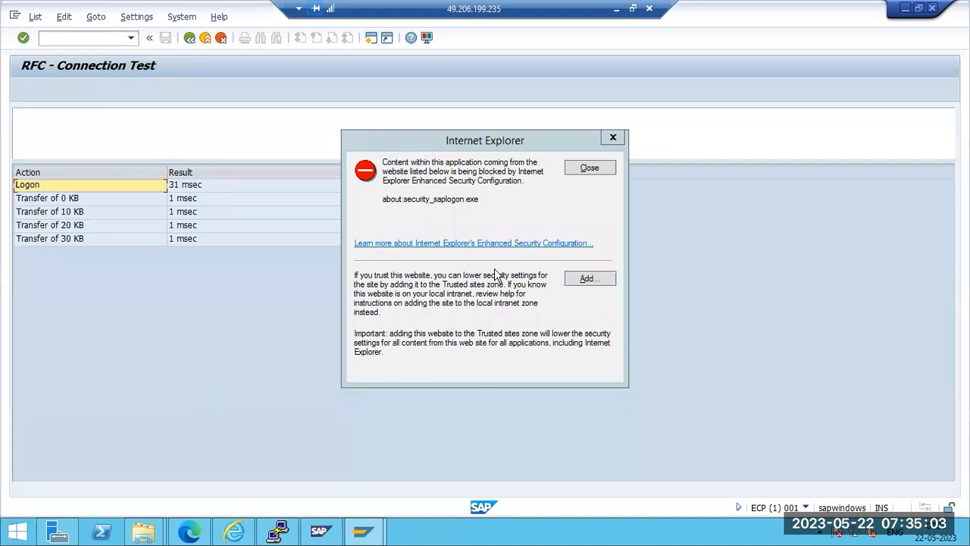
pyautogui.click(587, 169)
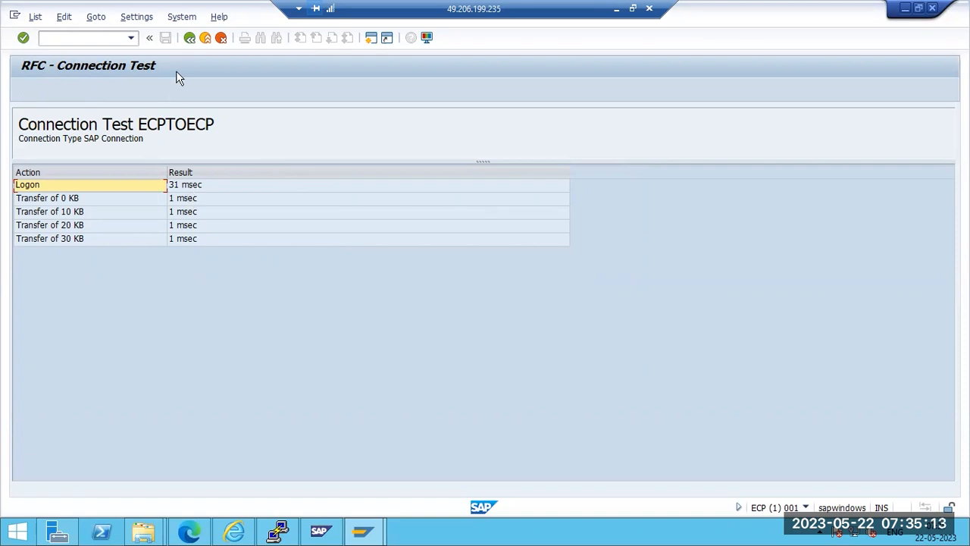
pyautogui.click(189, 38)
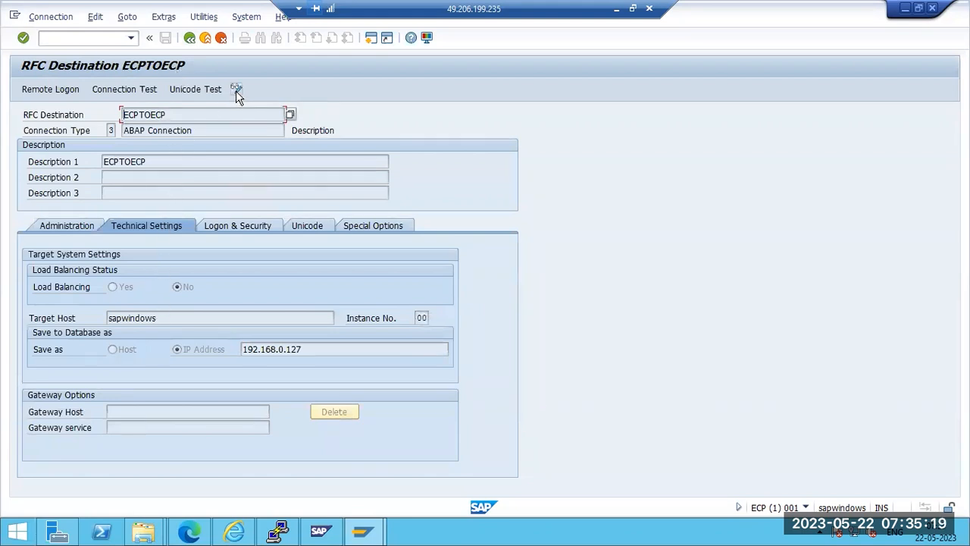
# Change ECPTOECP's target host to sapwindows1, save, and confirm the parameter change
pyautogui.click(185, 317)
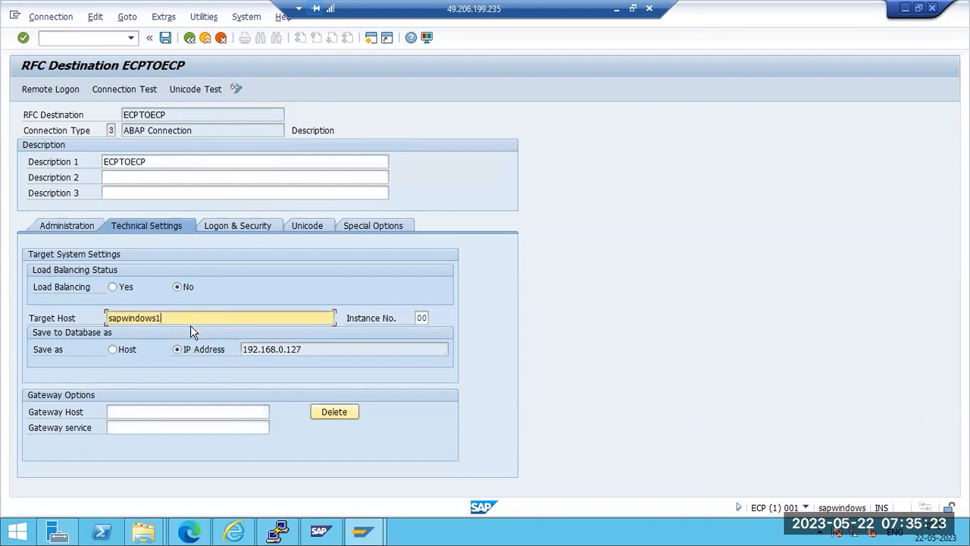
pyautogui.write('1')
pyautogui.click(165, 38)
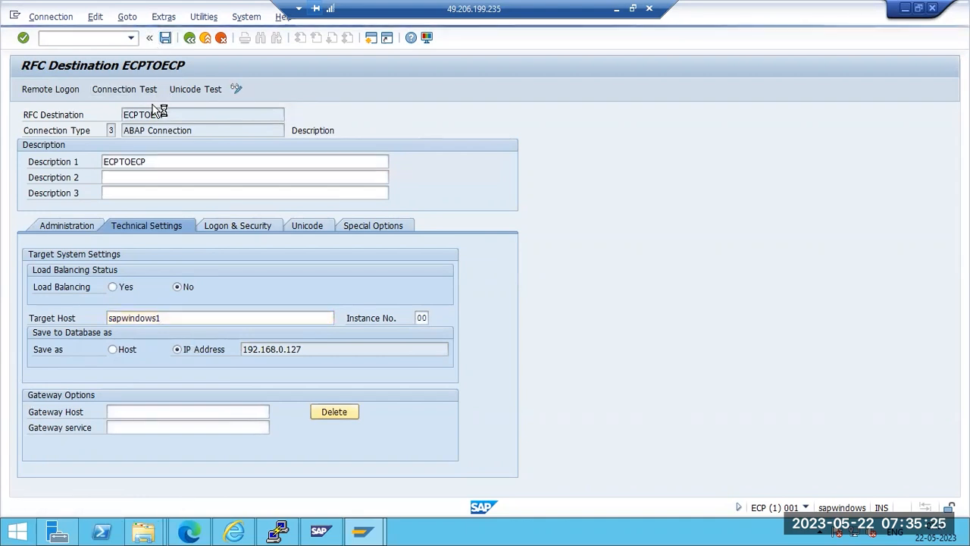
pyautogui.click(589, 168)
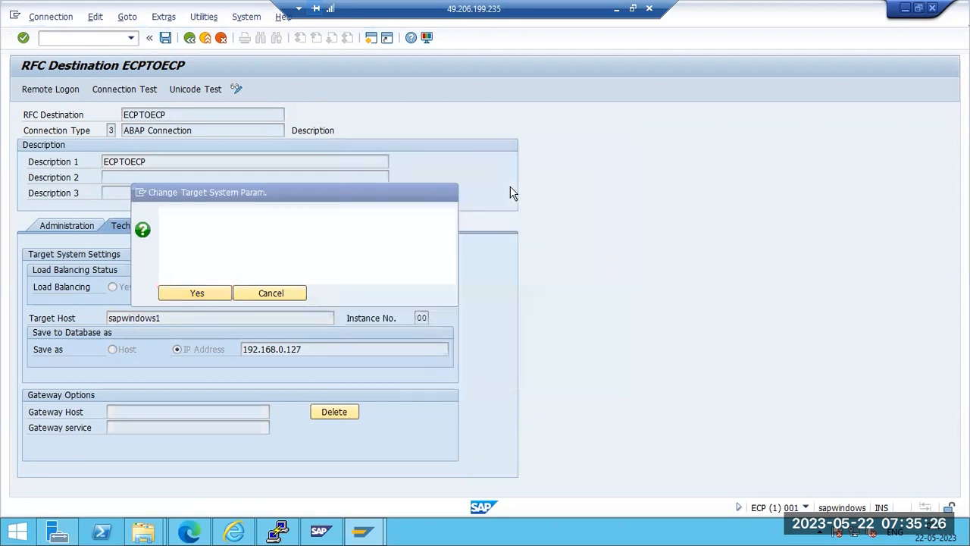
pyautogui.click(197, 293)
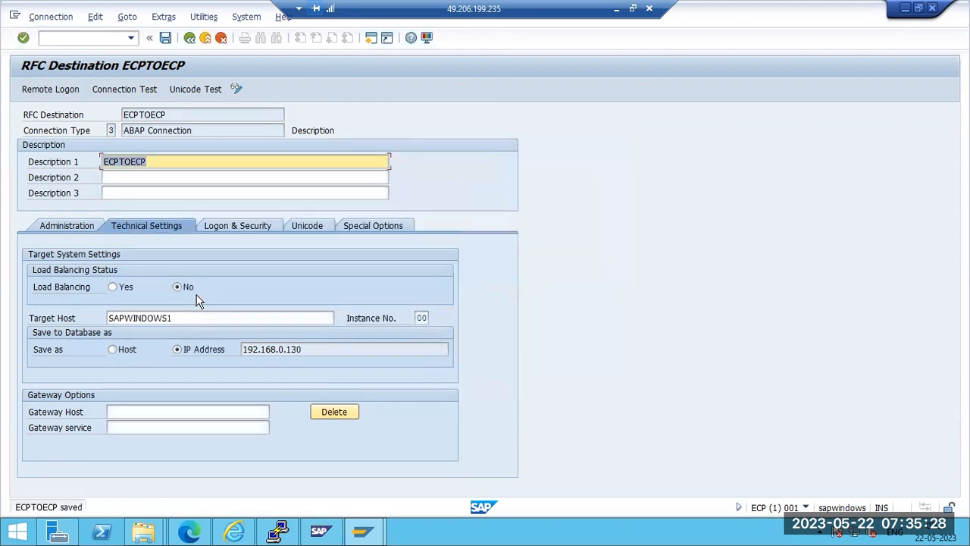
# Run the ECPTOECP connection test and dismiss its timeout and server shutdown errors
pyautogui.click(120, 93)
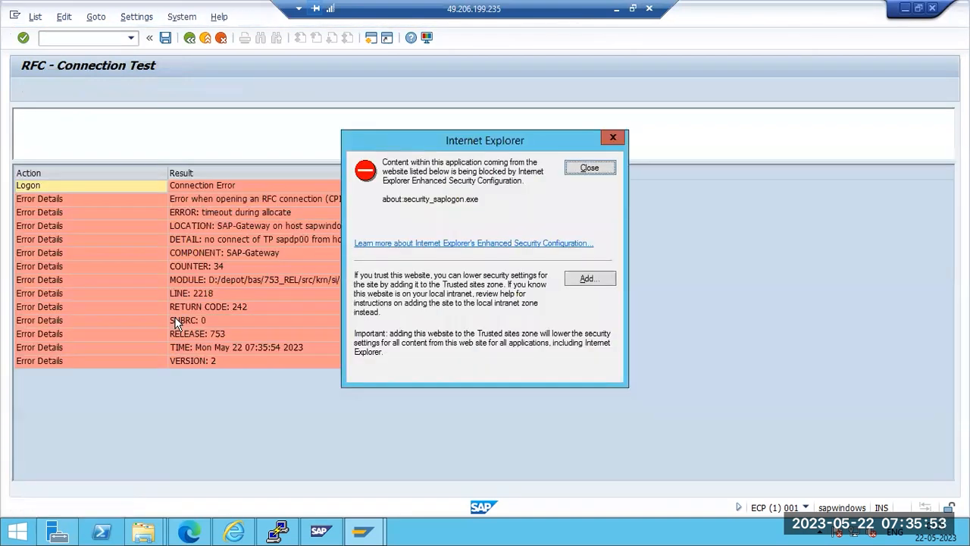
pyautogui.click(590, 167)
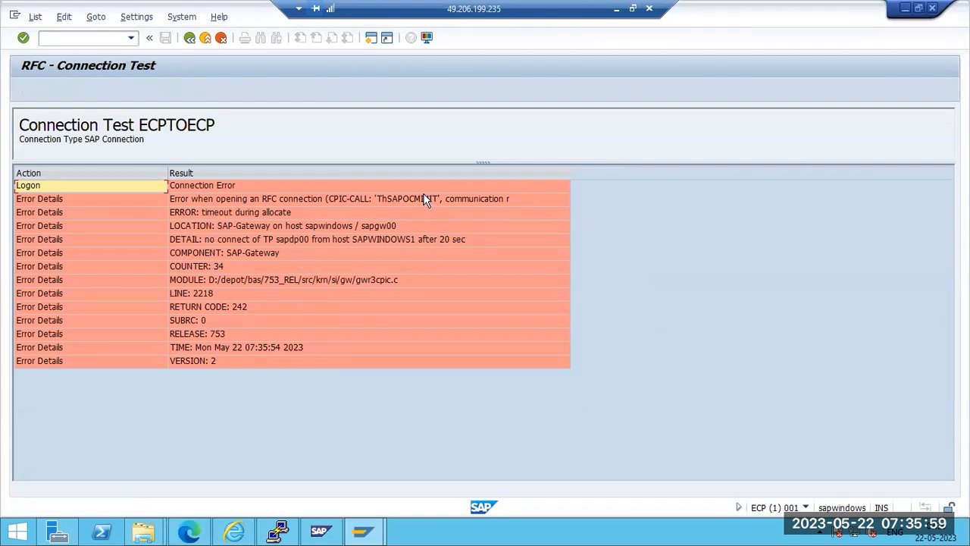
pyautogui.click(337, 228)
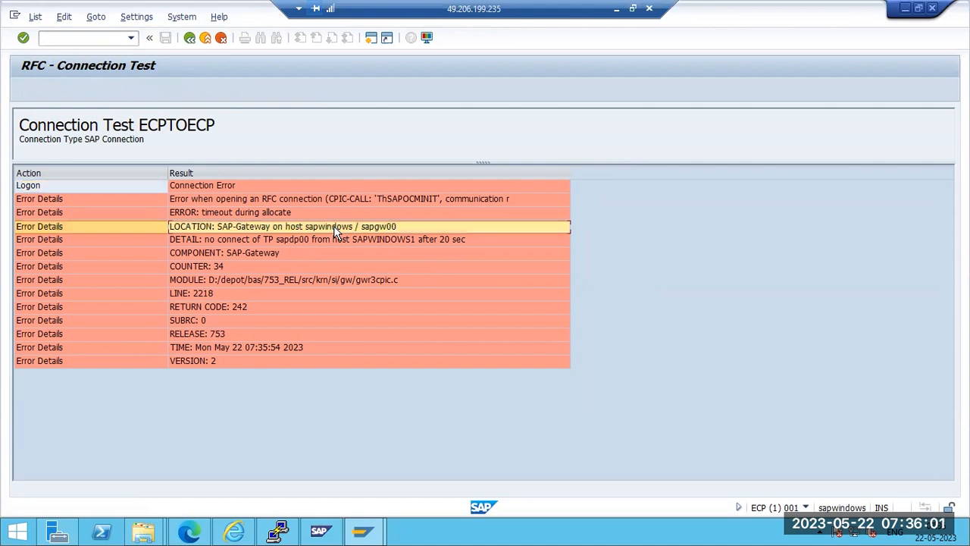
pyautogui.click(195, 185)
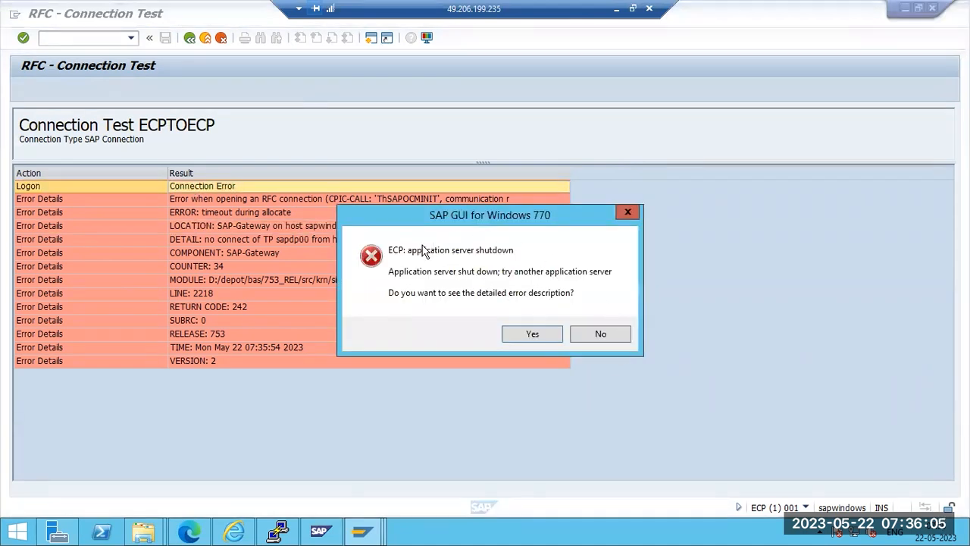
pyautogui.click(598, 335)
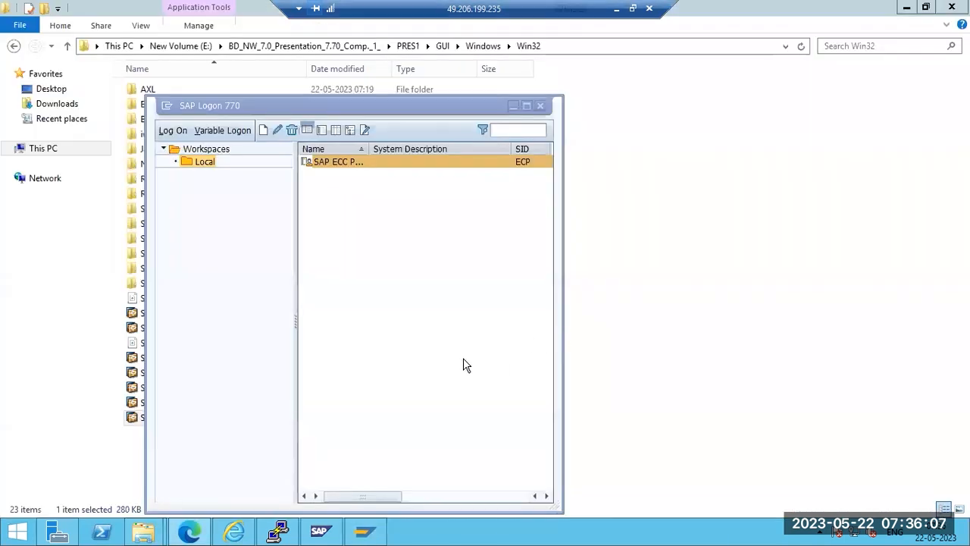
pyautogui.click(642, 398)
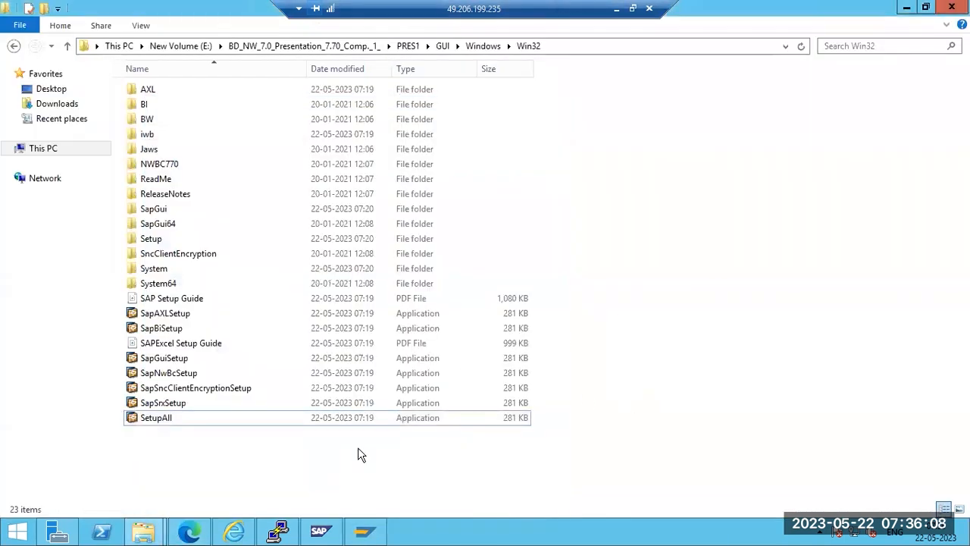
pyautogui.click(191, 532)
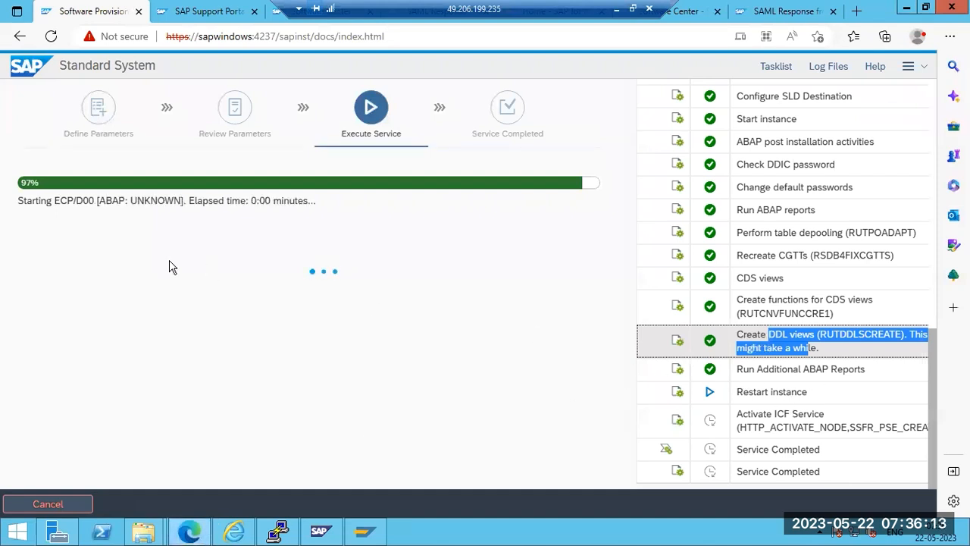
# Confirm the installer is at 97% restarting instance ECP/D00
pyautogui.moveTo(745, 392); pyautogui.dragTo(808, 393)
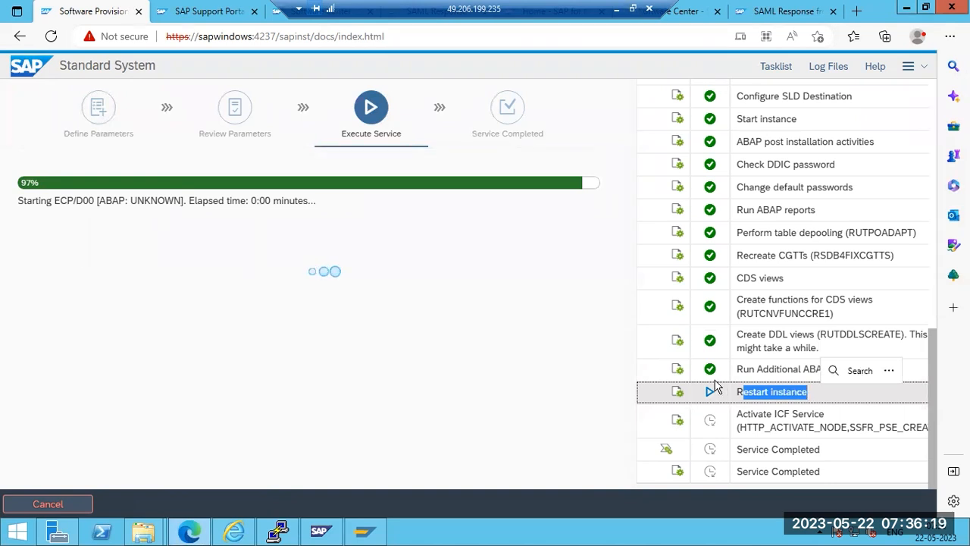
pyautogui.click(738, 392)
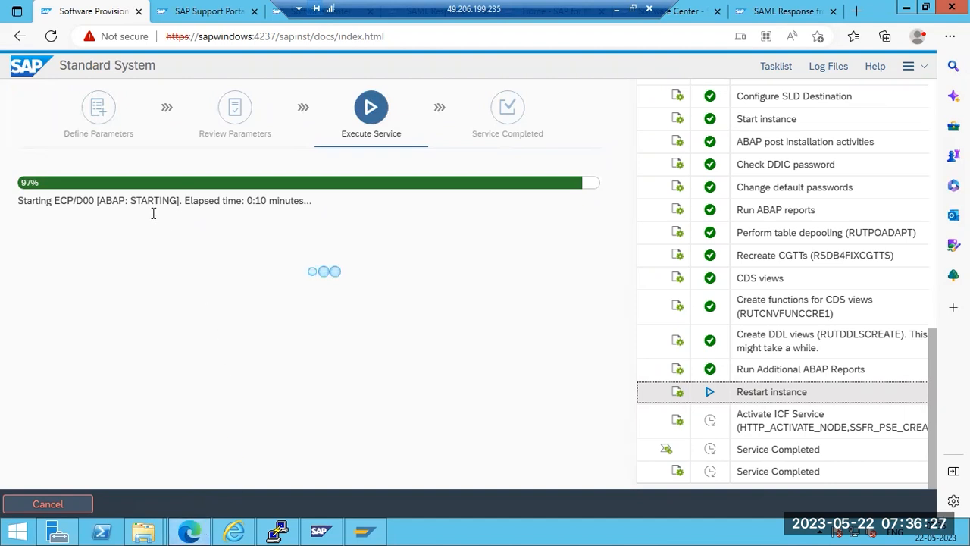
pyautogui.moveTo(133, 201); pyautogui.dragTo(175, 200)
pyautogui.click(175, 265)
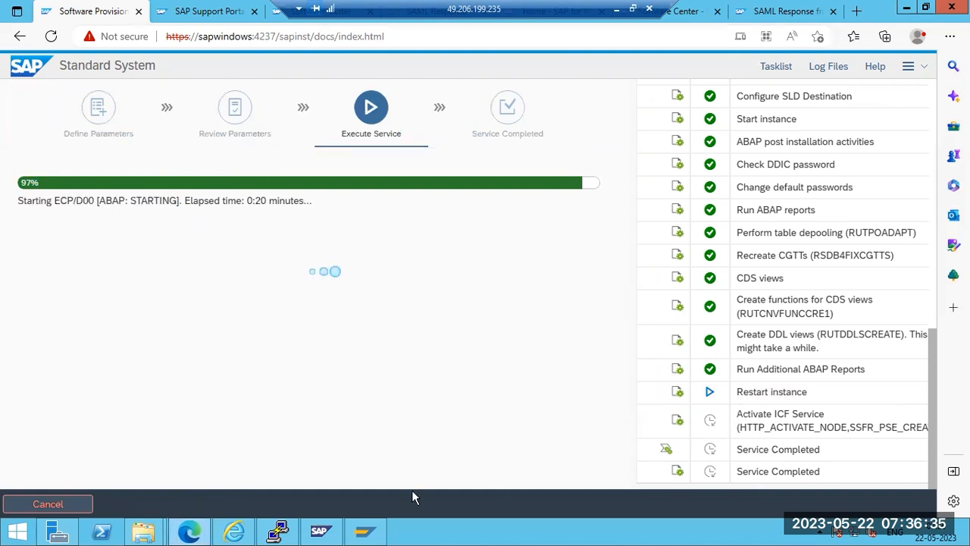
# Check memory with free -g in the Linux terminal, then bring up the SAP Management Console
pyautogui.click(278, 532)
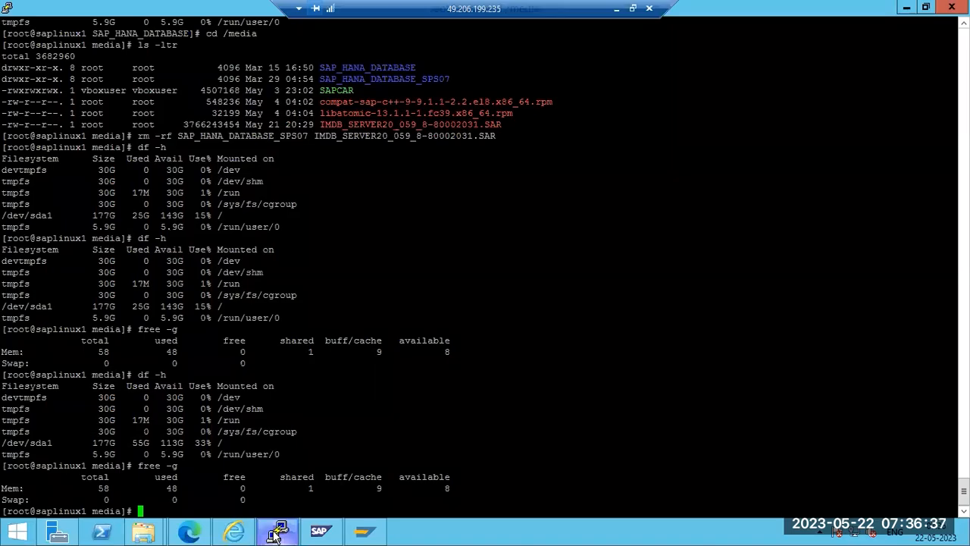
pyautogui.press('Up')
pyautogui.press('Return')
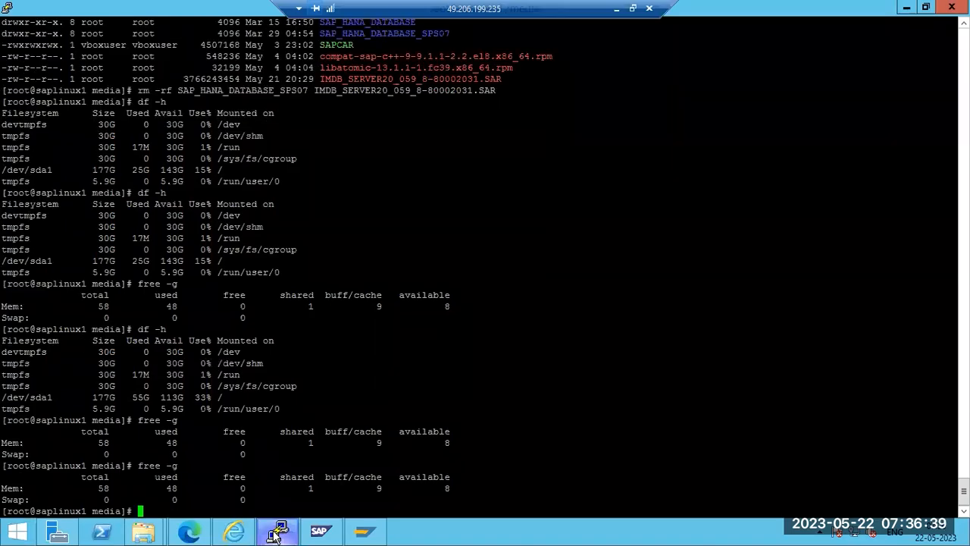
pyautogui.click(277, 533)
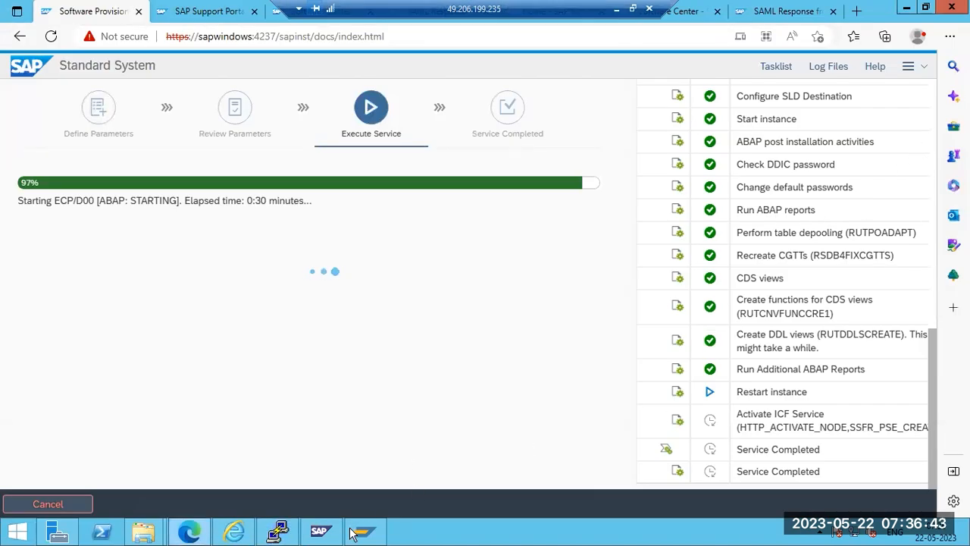
pyautogui.click(325, 533)
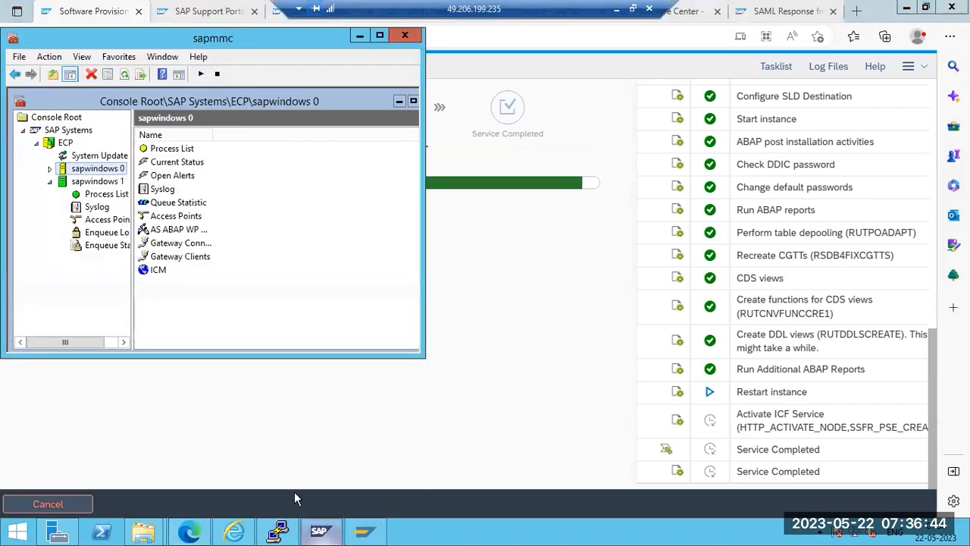
# Open sapwindows 0's AS ABAP work process table with the OS user's password, then log on to SAP ECC
pyautogui.click(51, 170)
pyautogui.click(94, 181)
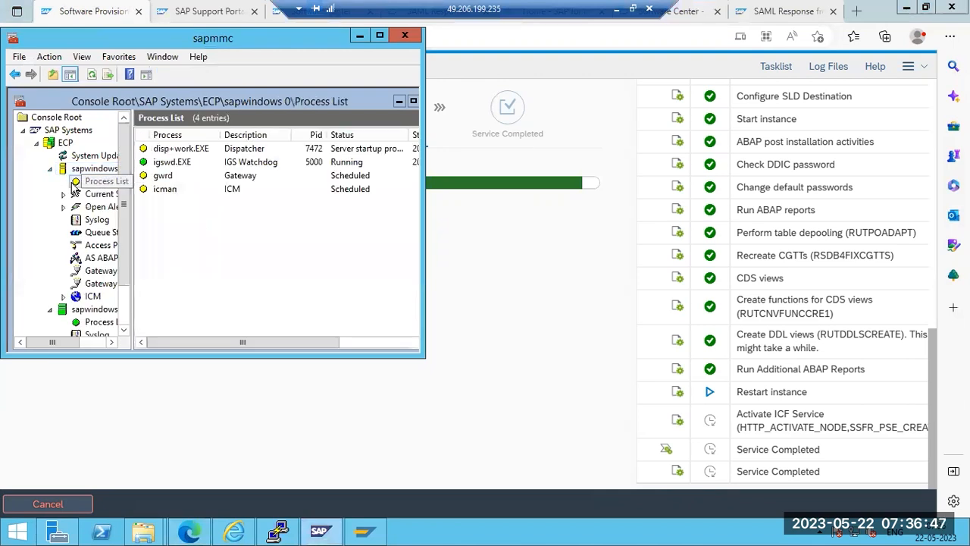
pyautogui.click(83, 259)
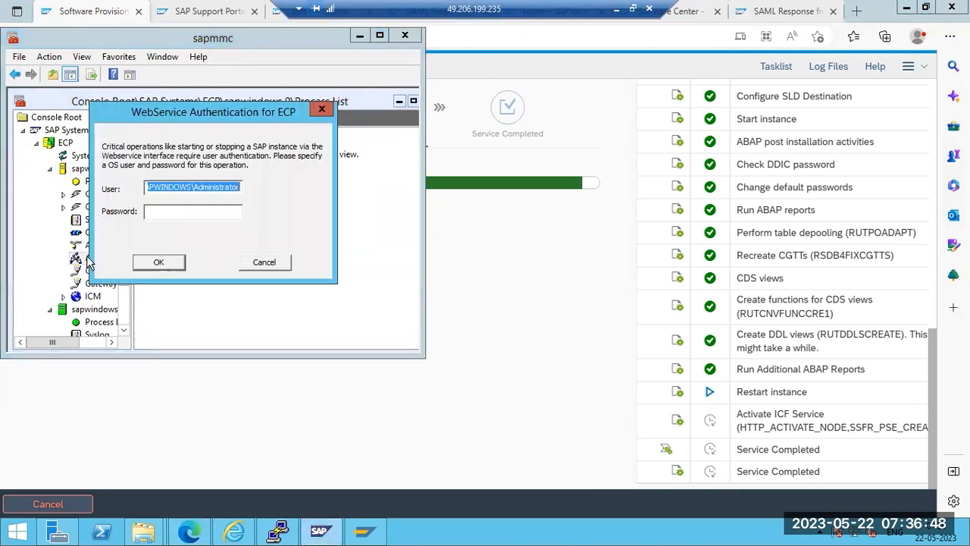
pyautogui.click(233, 211)
pyautogui.write('****')
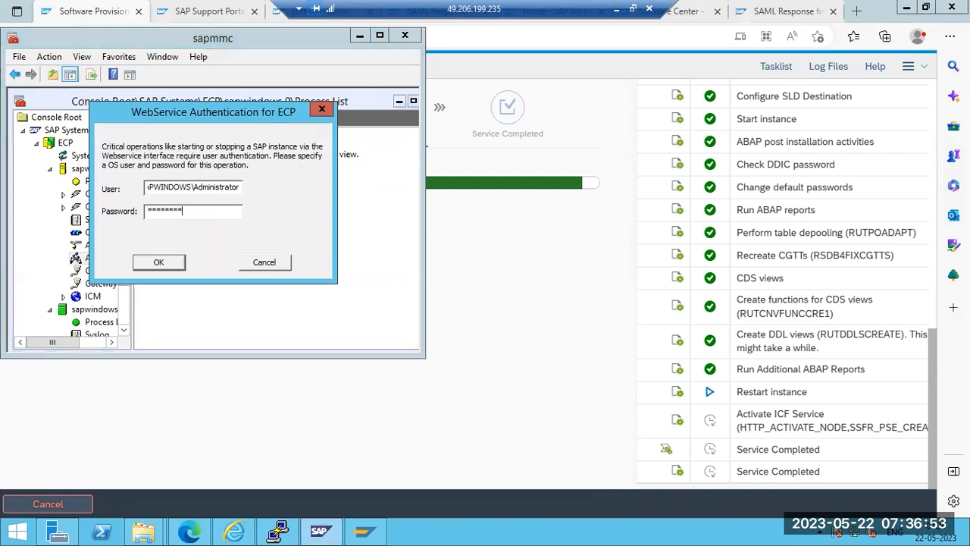
pyautogui.press('Return')
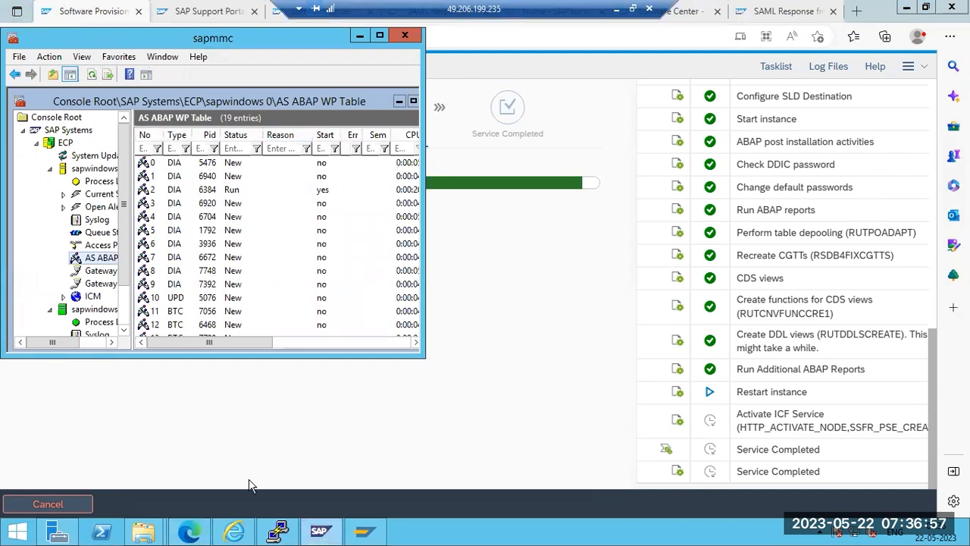
pyautogui.click(357, 531)
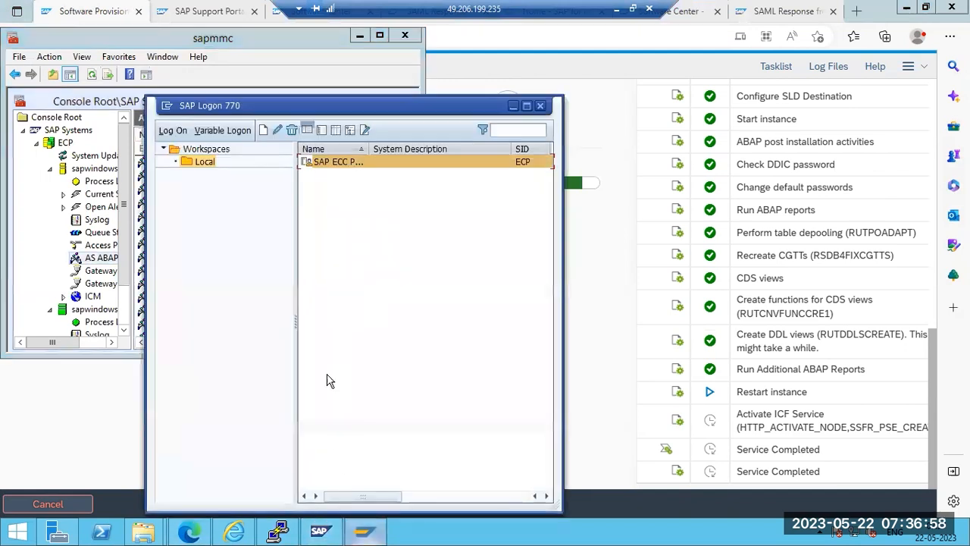
pyautogui.doubleClick(343, 165)
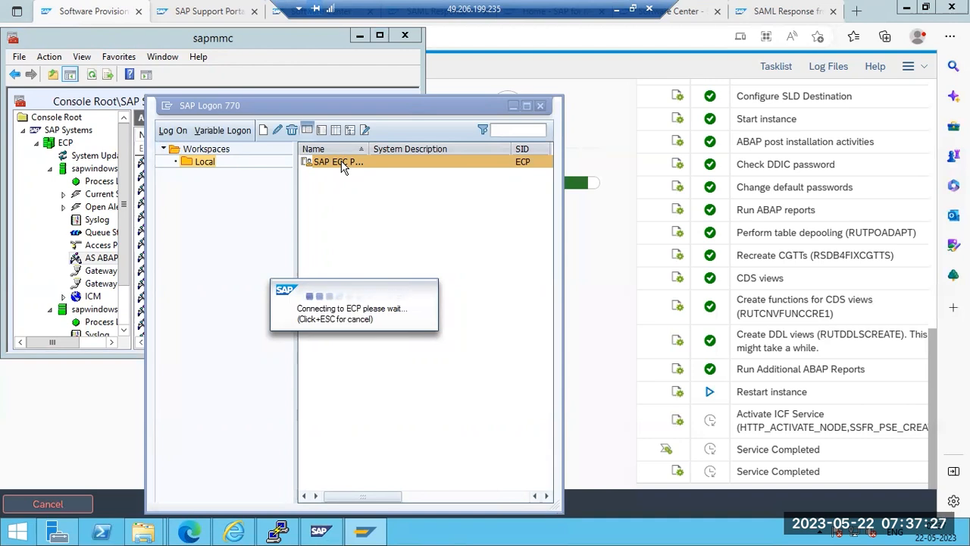
# Refresh the AS ABAP work process table twice in SAP MMC while SAP Logon connects to ECP
pyautogui.click(244, 82)
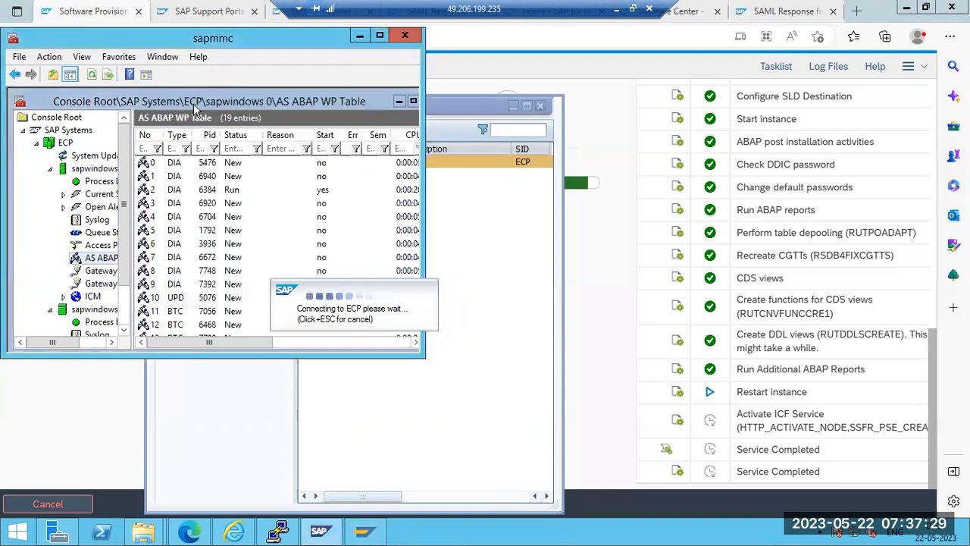
pyautogui.click(91, 75)
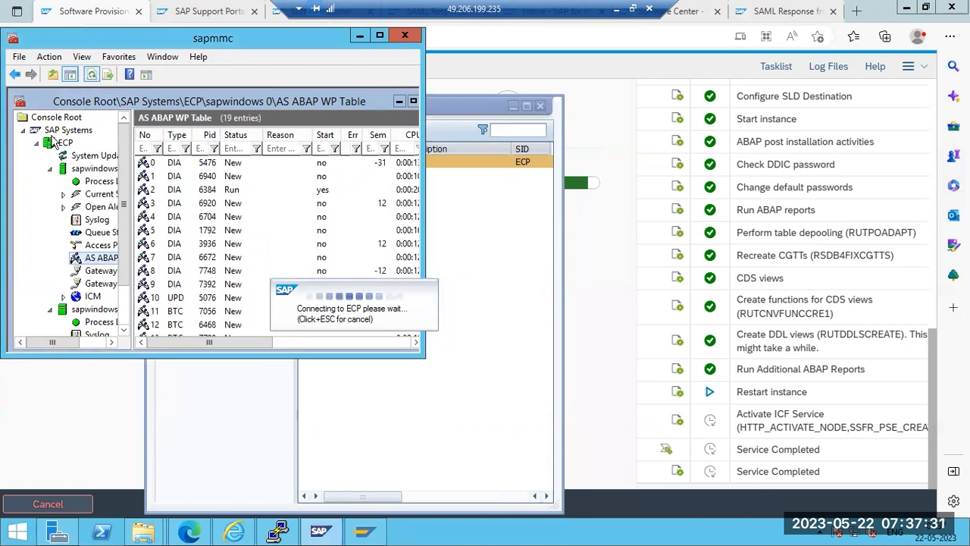
pyautogui.click(91, 75)
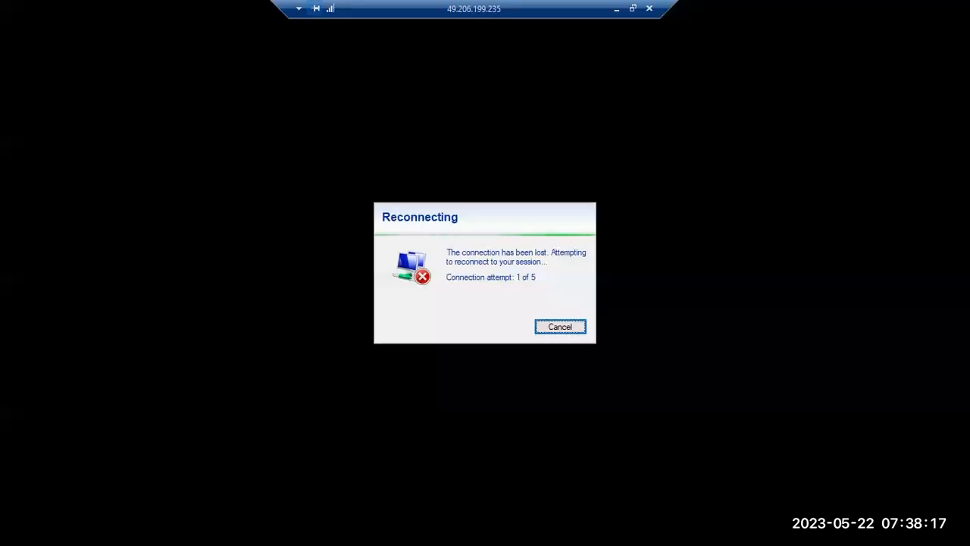
# Bring the remote SAP session forward and check work processes 9, 1 and 4 in SAP MMC
pyautogui.click(616, 10)
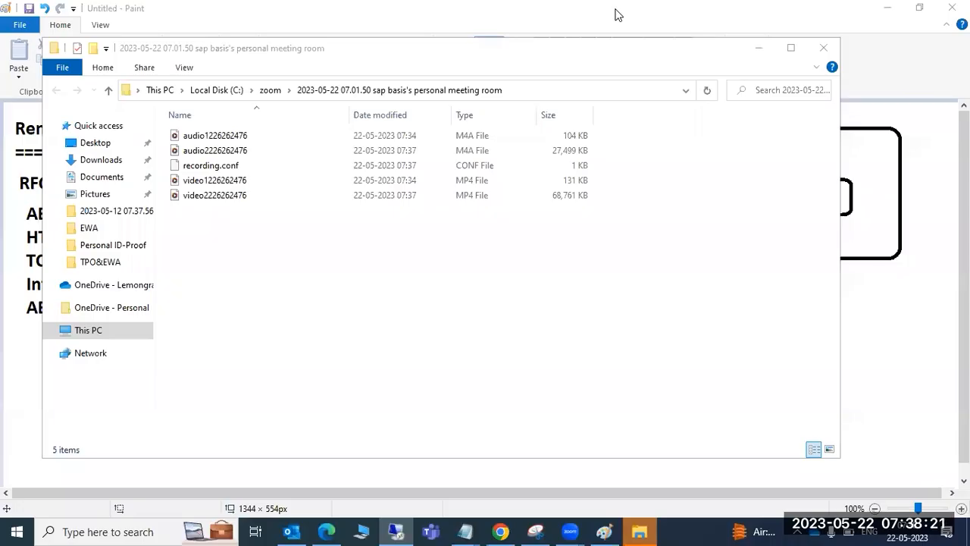
pyautogui.click(964, 394)
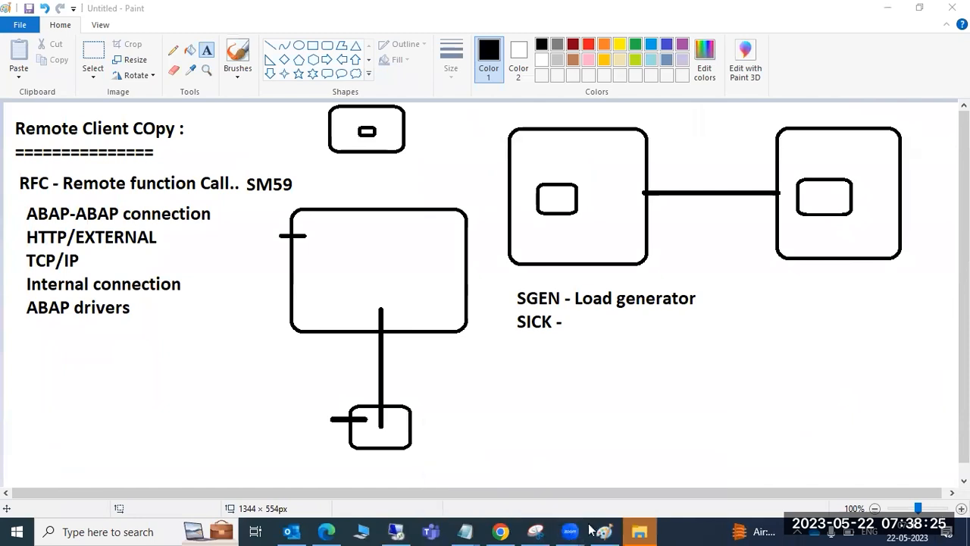
pyautogui.moveTo(396, 531)
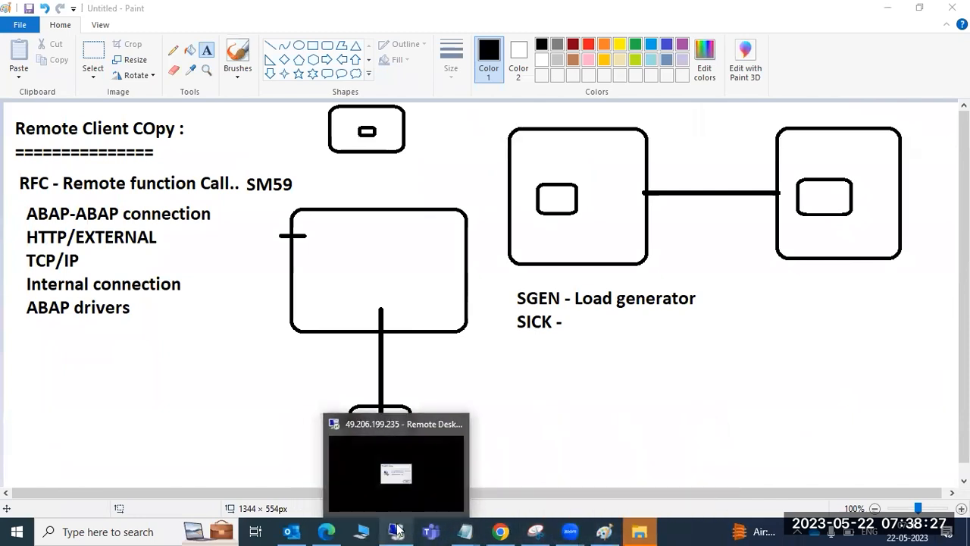
pyautogui.click(438, 462)
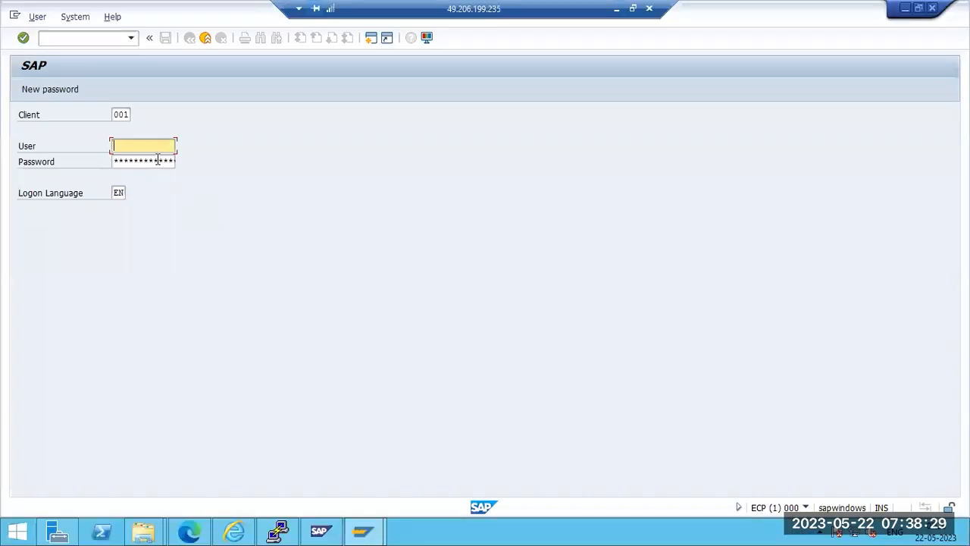
pyautogui.click(318, 534)
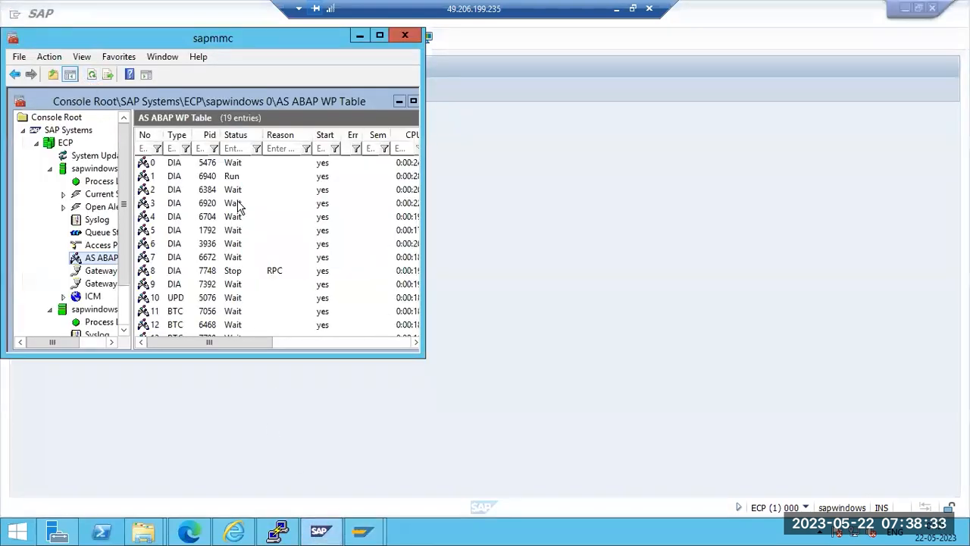
pyautogui.click(185, 285)
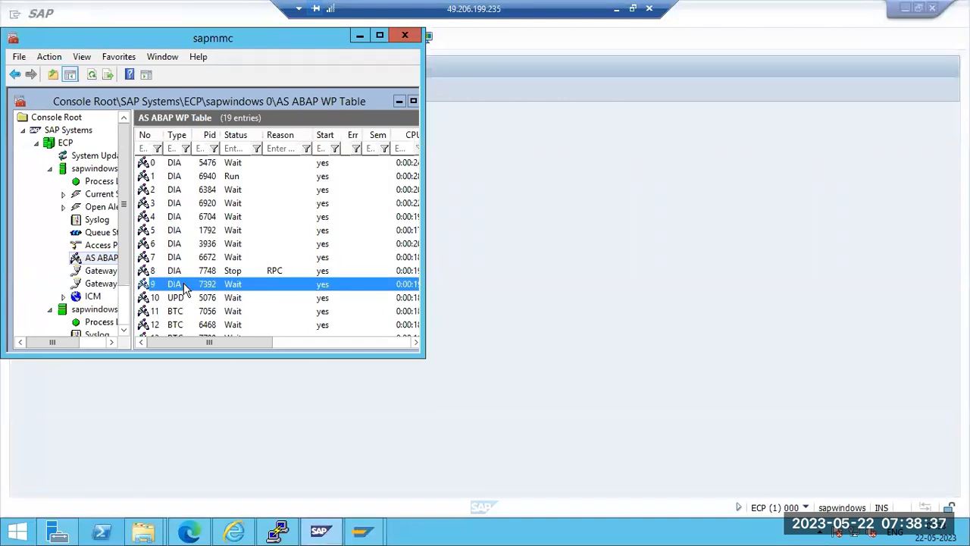
pyautogui.click(209, 182)
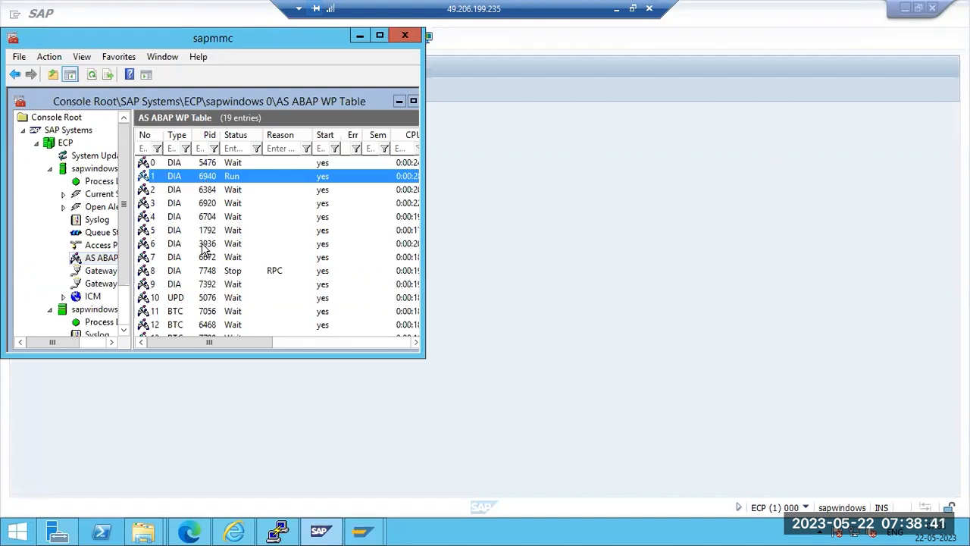
pyautogui.click(221, 222)
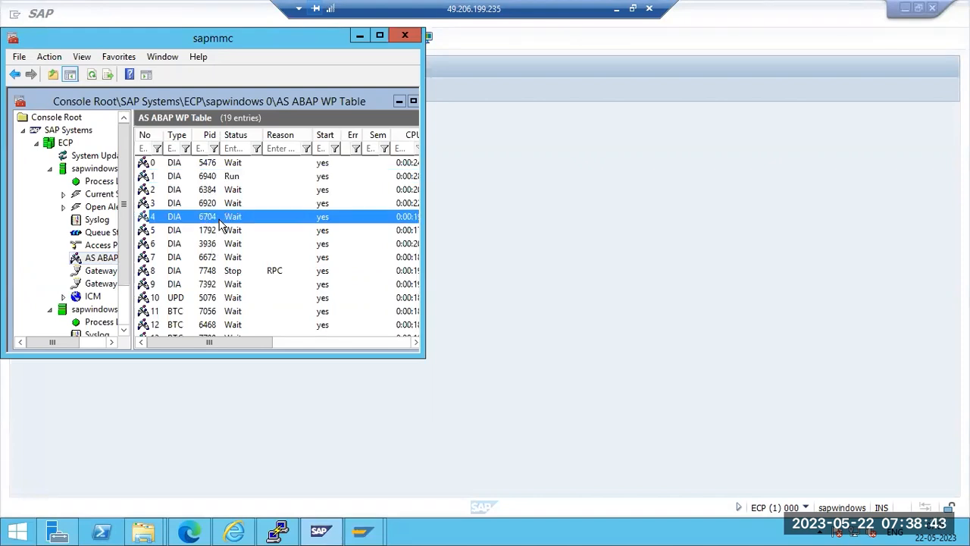
# Log on to client 001 as user DDIC with its password
pyautogui.click(506, 259)
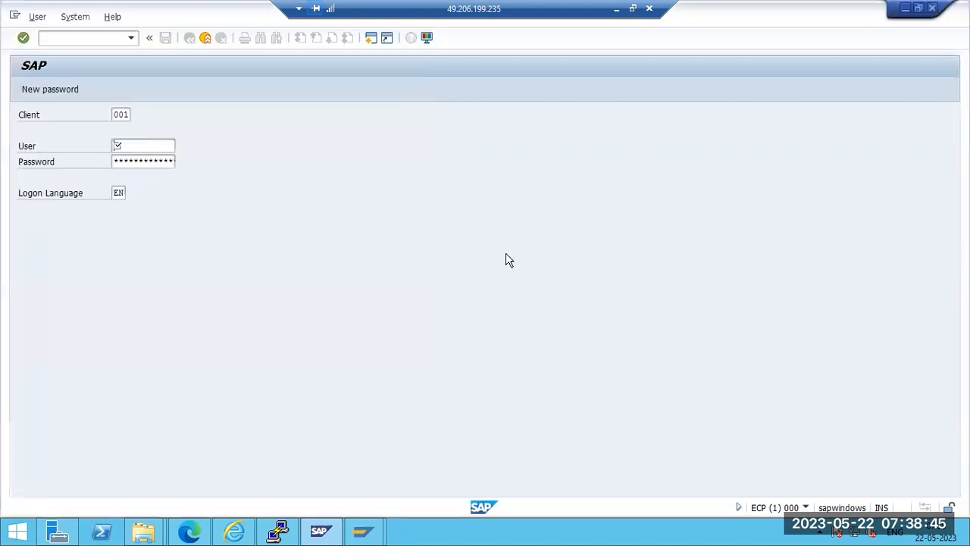
pyautogui.write('ddic')
pyautogui.press('Tab')
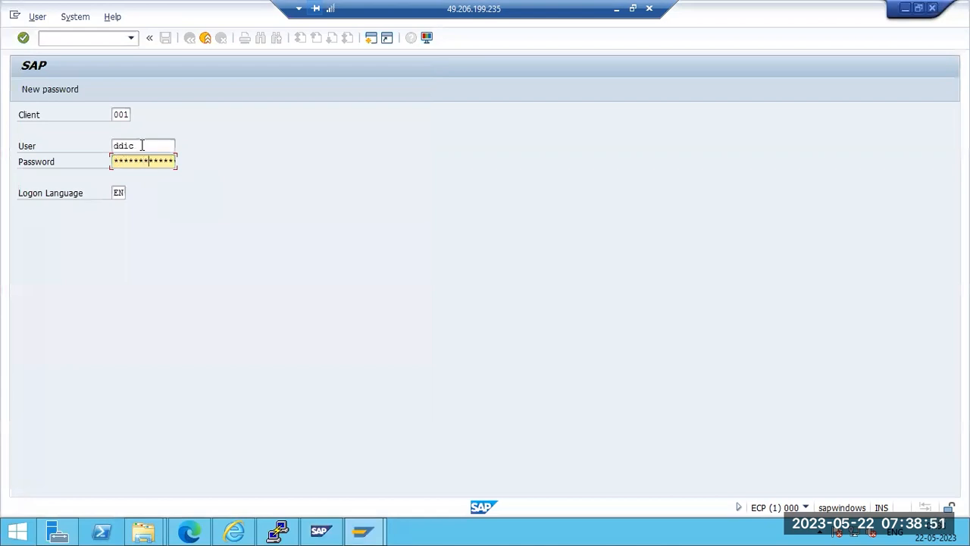
pyautogui.press('Return')
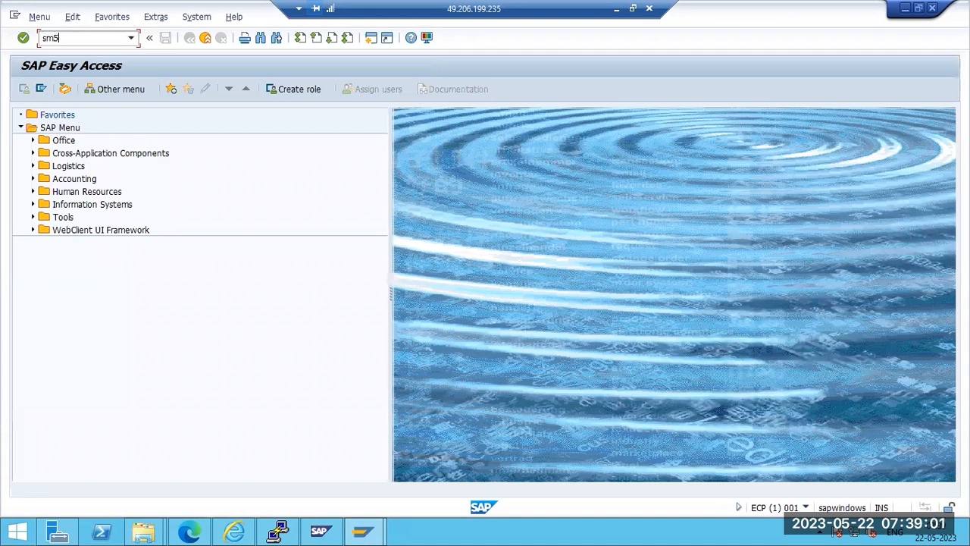
# Open ECPTOECP under ABAP Connections in SM59 and run its connection test, which times out
pyautogui.press('Return')
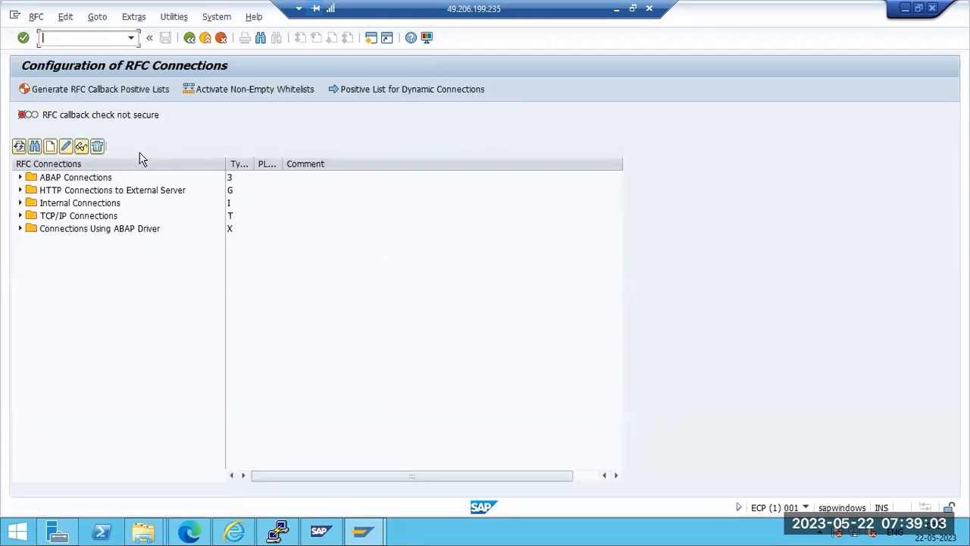
pyautogui.click(21, 178)
pyautogui.click(60, 204)
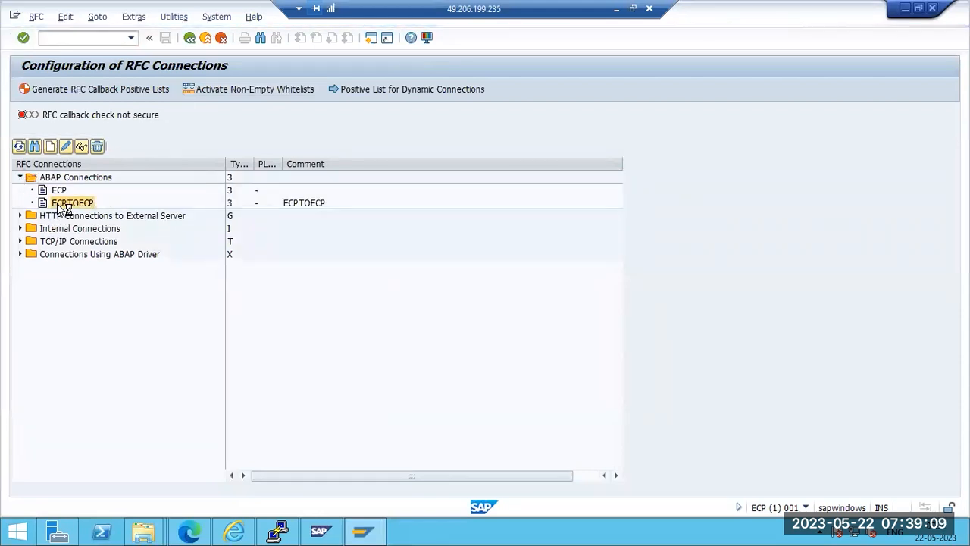
pyautogui.doubleClick(61, 205)
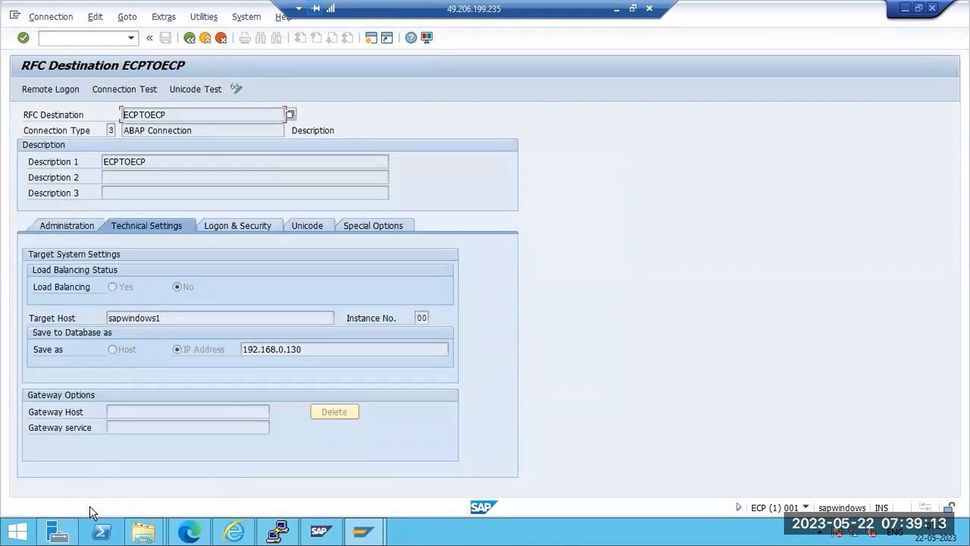
pyautogui.click(106, 89)
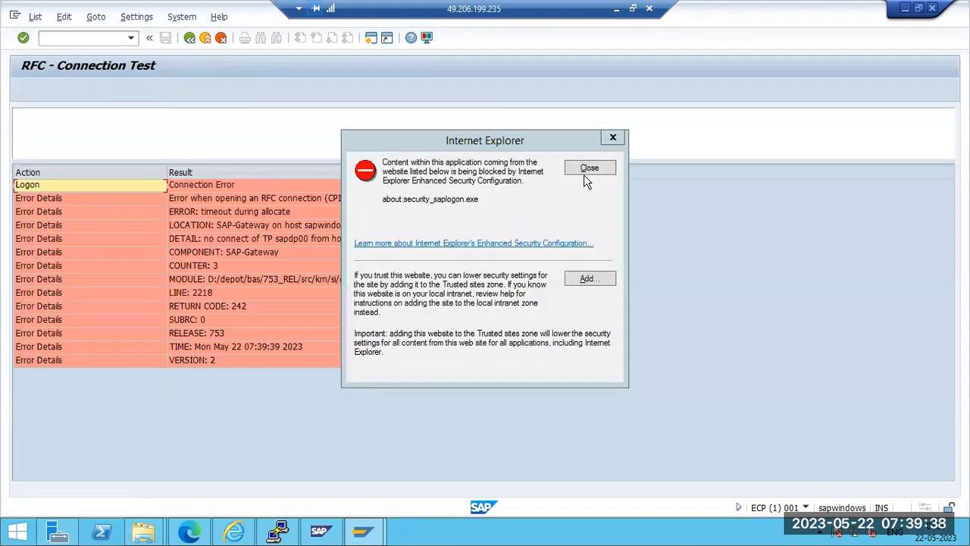
pyautogui.click(583, 174)
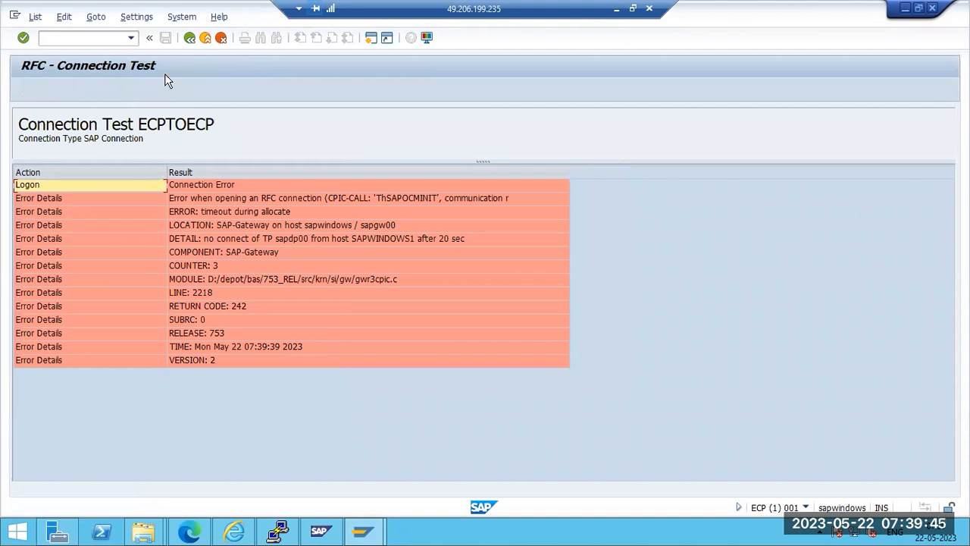
# Put ECPTOECP into change mode and refresh the work process table in SAP MMC
pyautogui.press('F3')
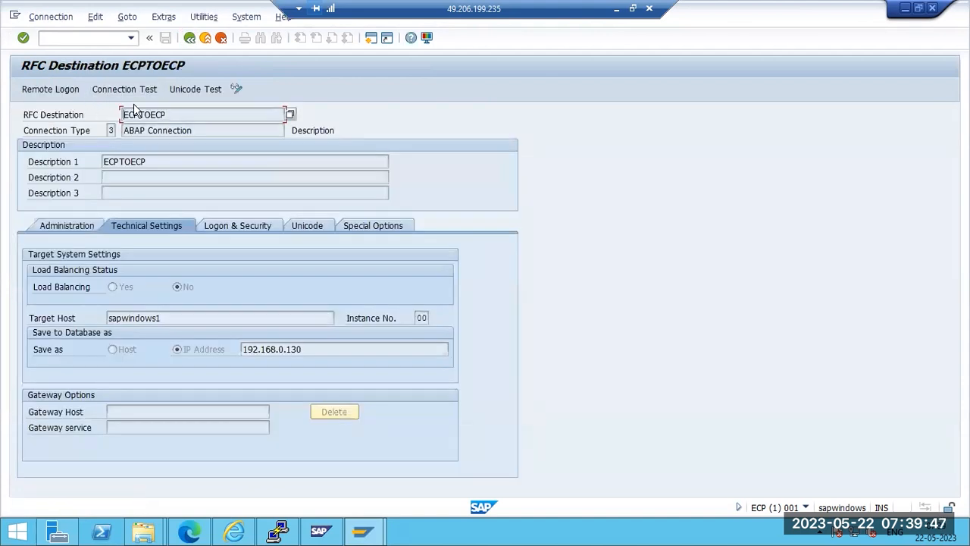
pyautogui.click(237, 89)
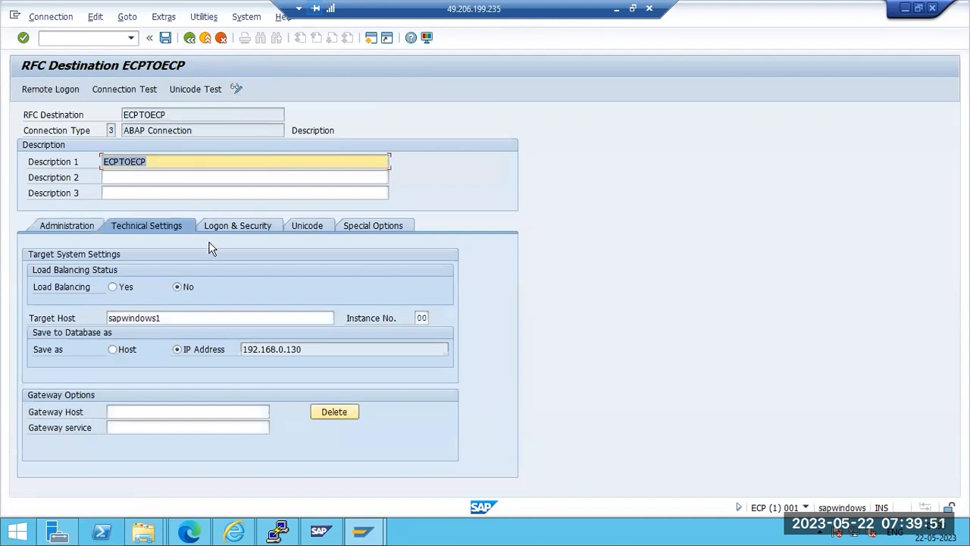
pyautogui.click(327, 533)
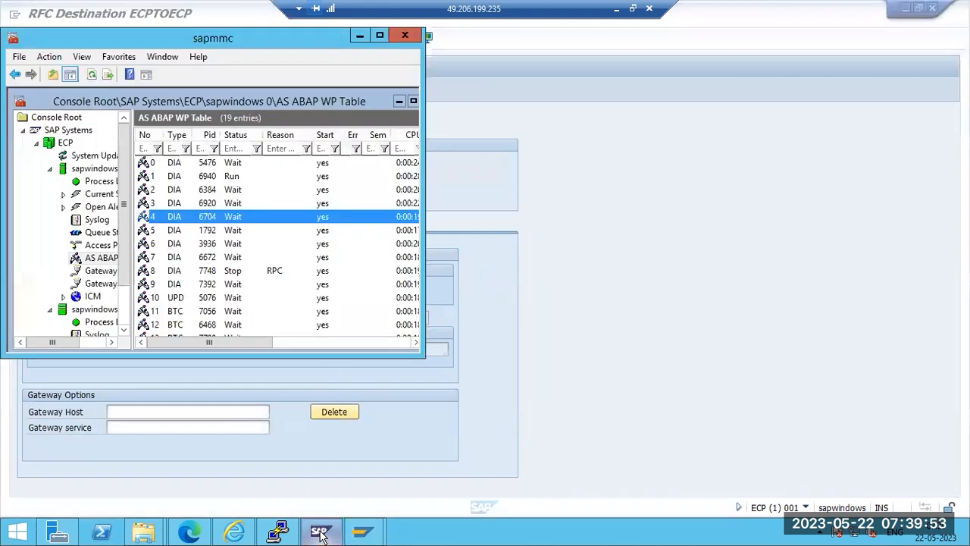
pyautogui.click(91, 74)
pyautogui.click(590, 271)
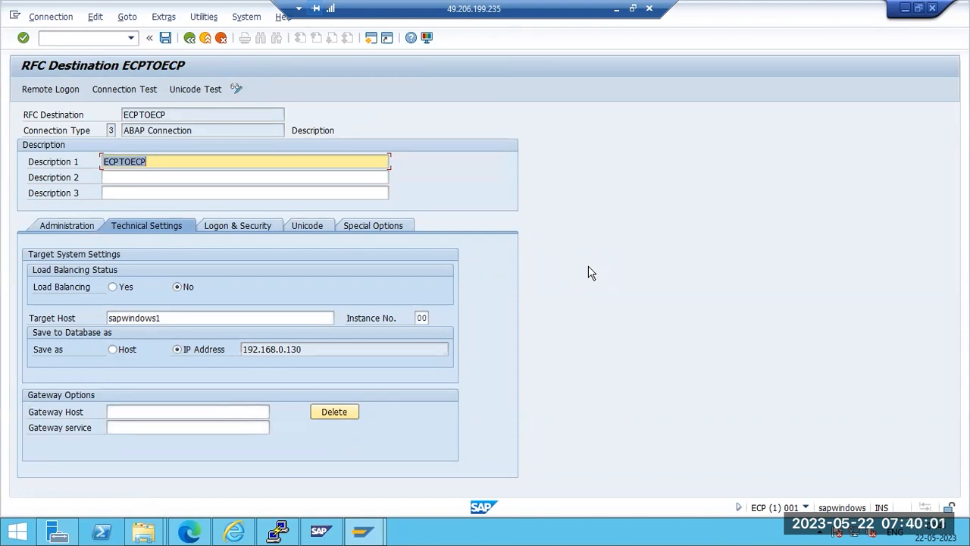
# Change the ECPTOECP Target Host to sapwindows and save the destination
pyautogui.click(267, 320)
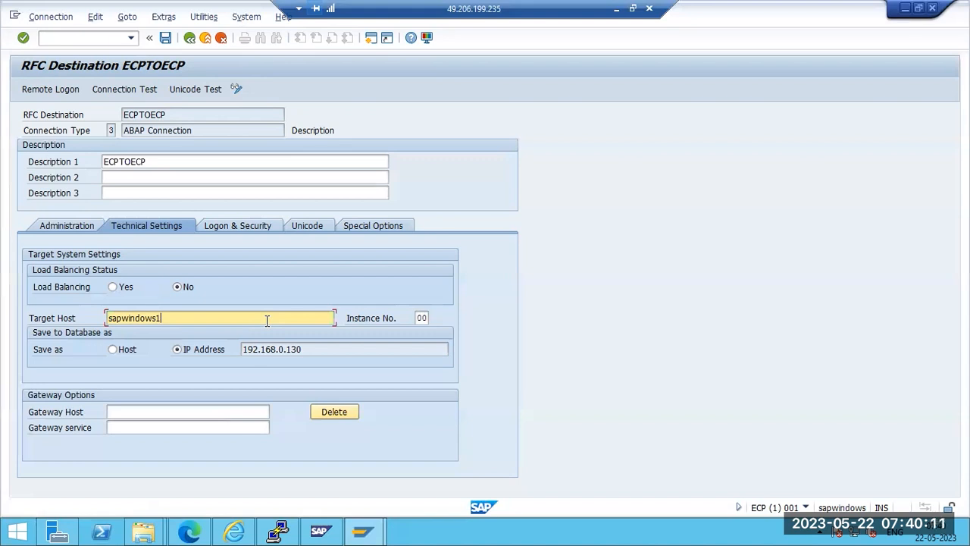
pyautogui.click(237, 90)
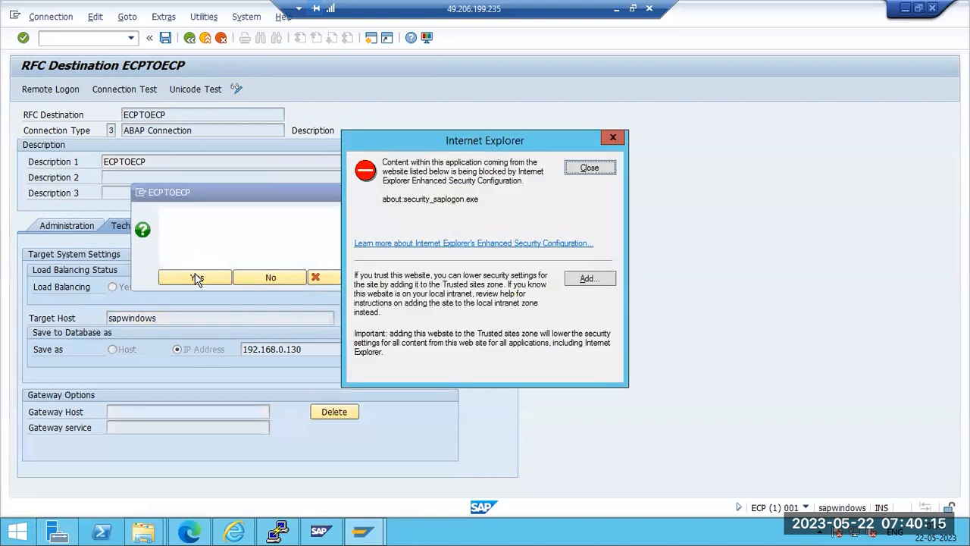
pyautogui.click(196, 279)
pyautogui.click(578, 170)
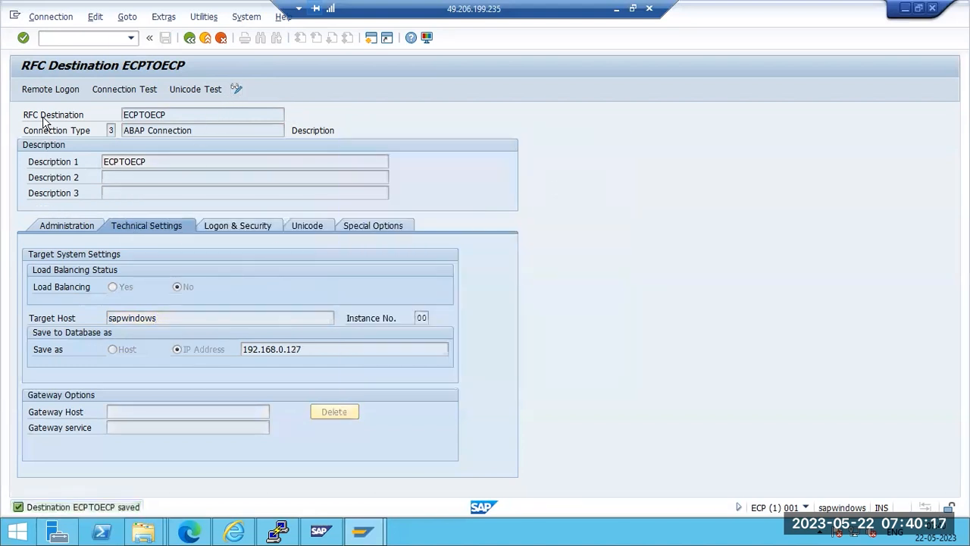
# Rerun the ECPTOECP connection test and recheck the sapwindows Target Host value
pyautogui.click(121, 90)
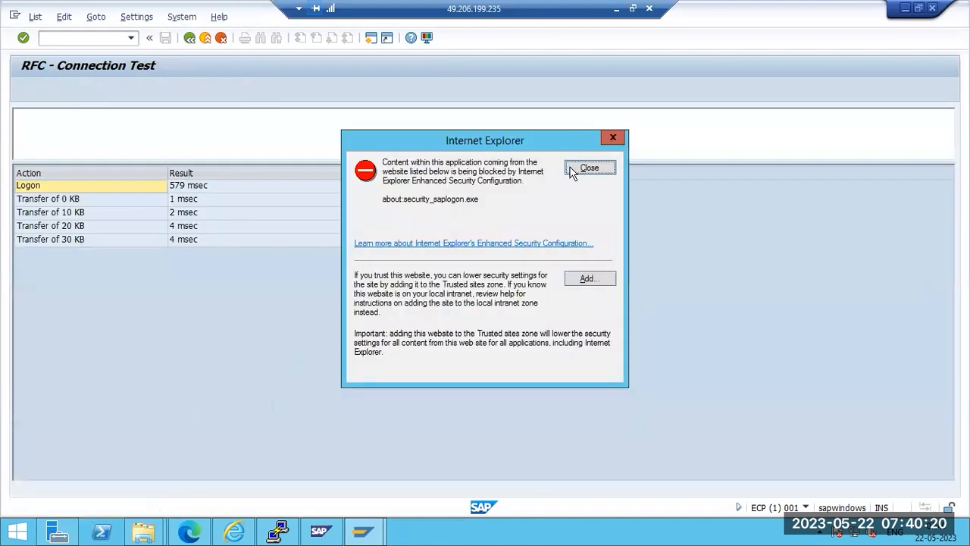
pyautogui.click(579, 167)
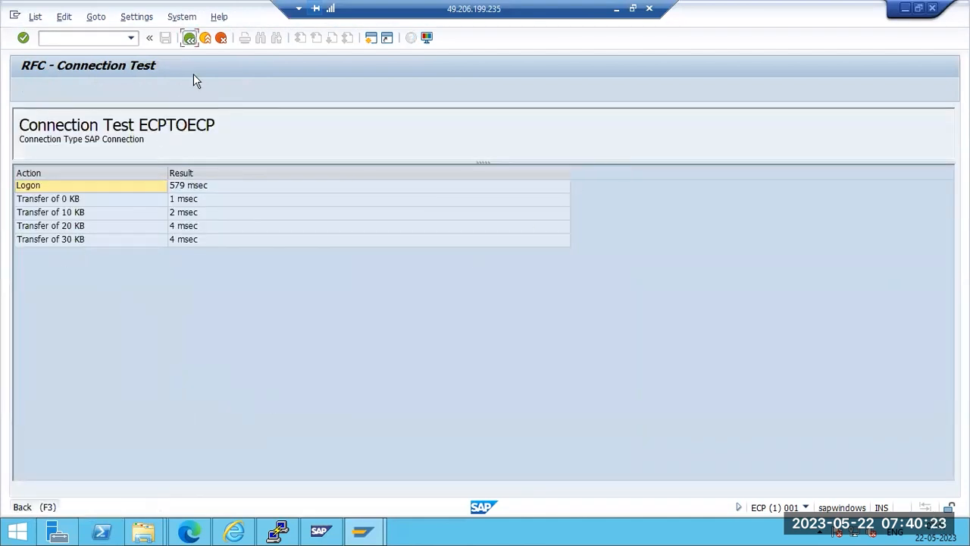
pyautogui.click(189, 37)
pyautogui.click(190, 533)
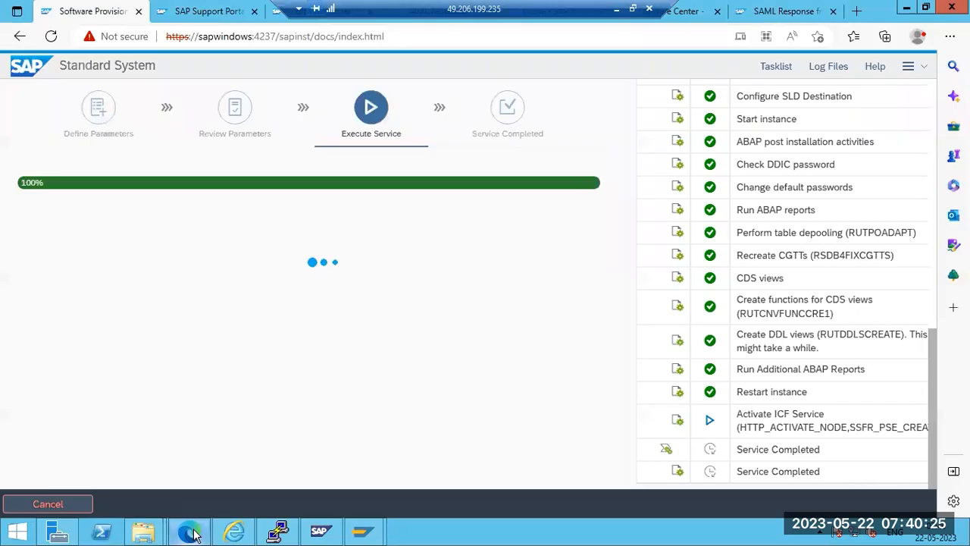
pyautogui.click(191, 533)
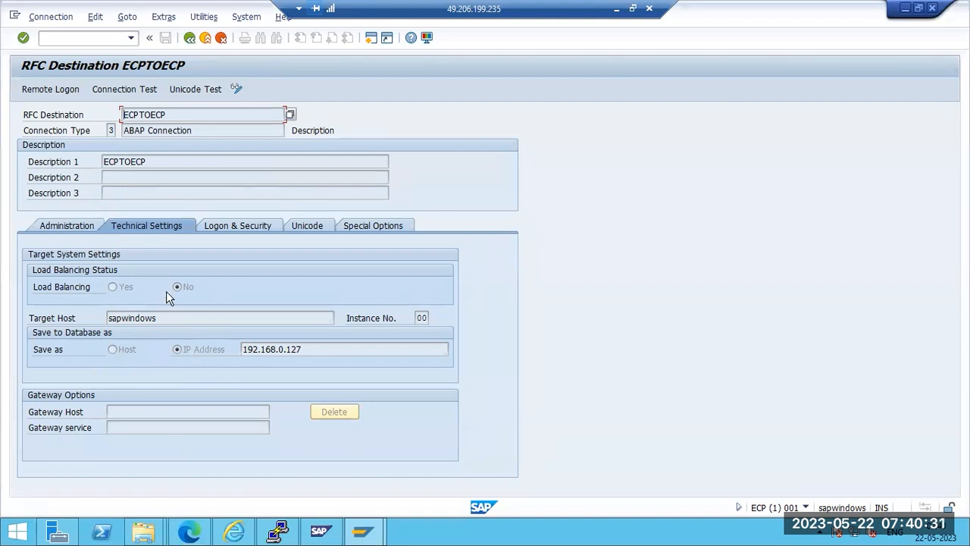
pyautogui.moveTo(163, 317); pyautogui.dragTo(109, 319)
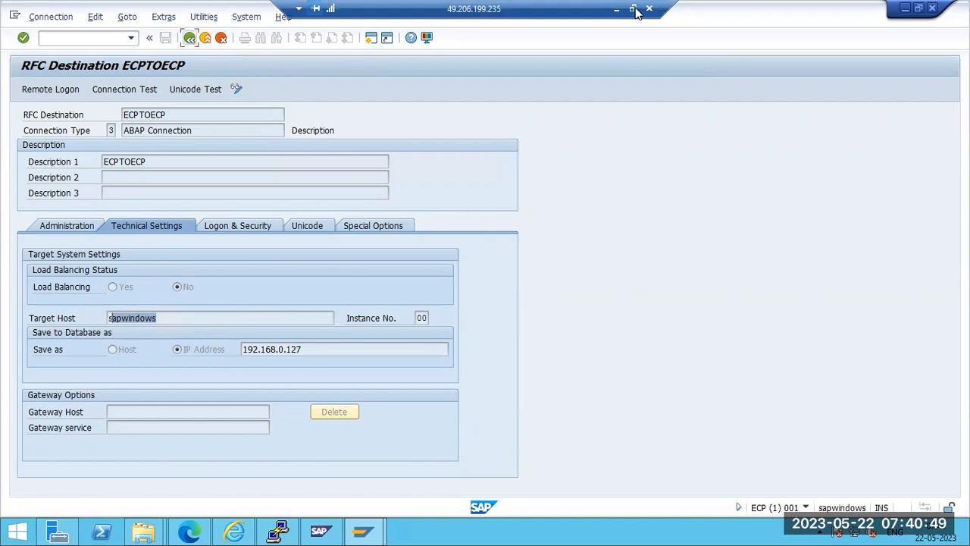
# Return to the RFC list and start a new HTTP Connection to External Server
pyautogui.press('F3')
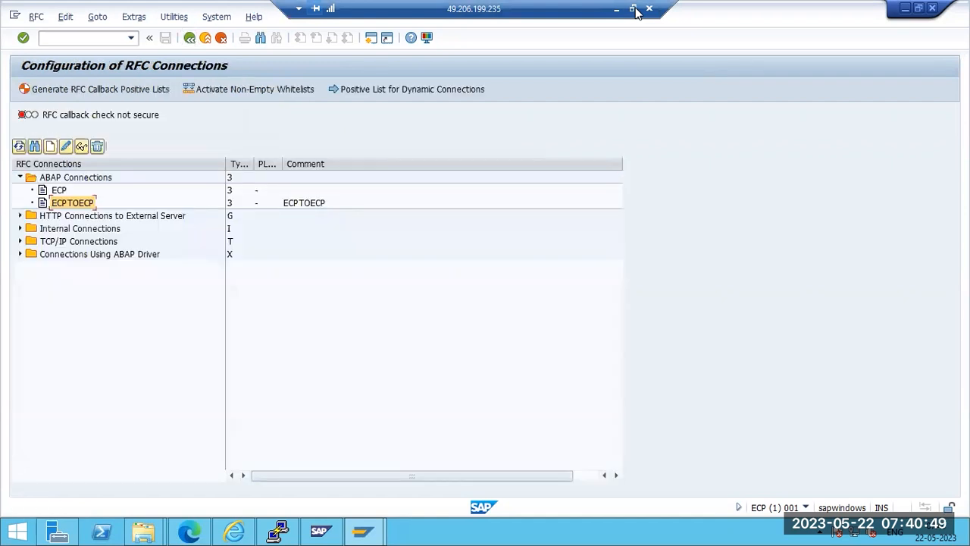
pyautogui.click(49, 217)
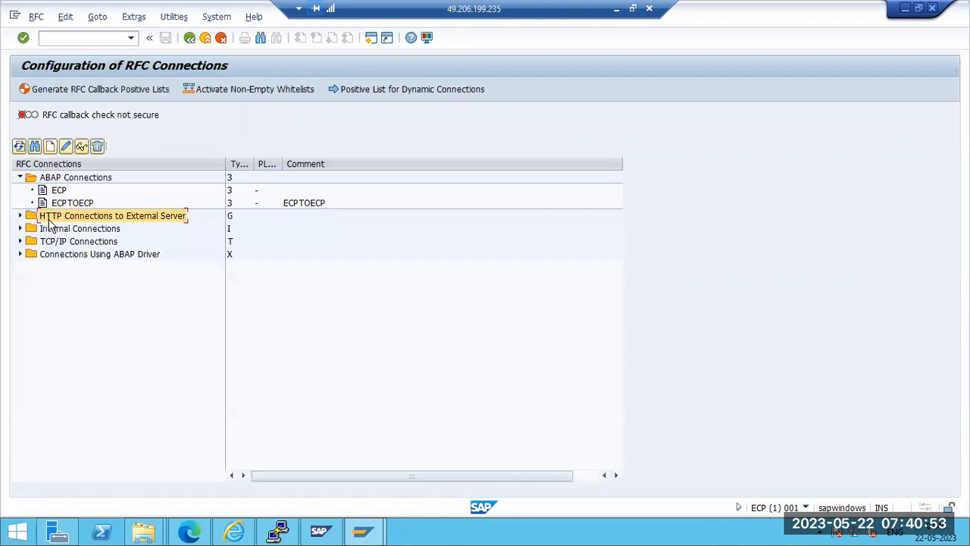
pyautogui.click(50, 147)
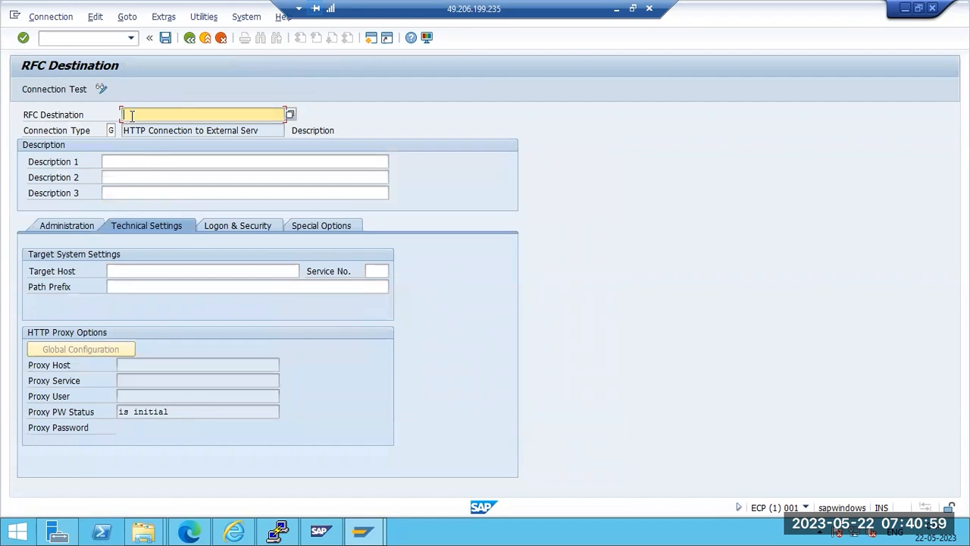
pyautogui.write('GOOGLE.COM')
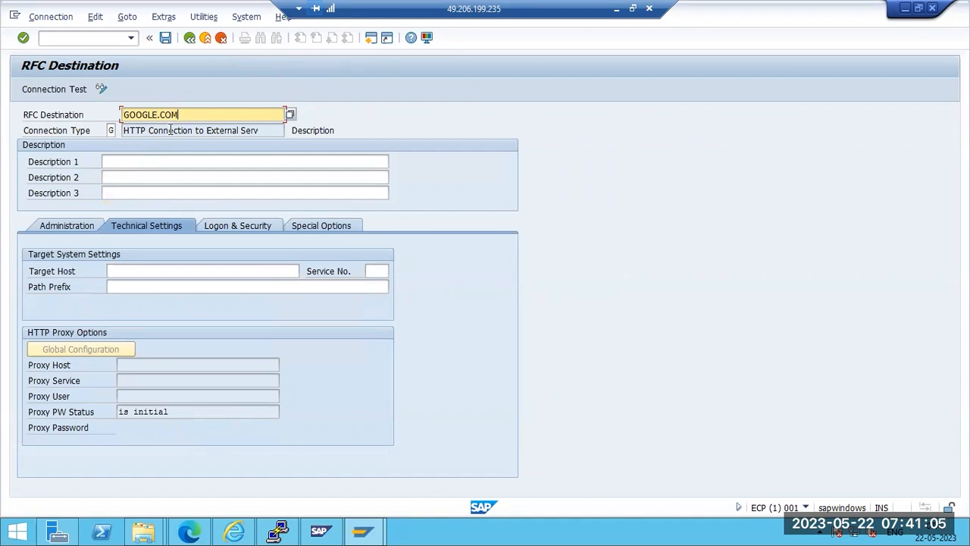
pyautogui.click(127, 162)
pyautogui.write('dd')
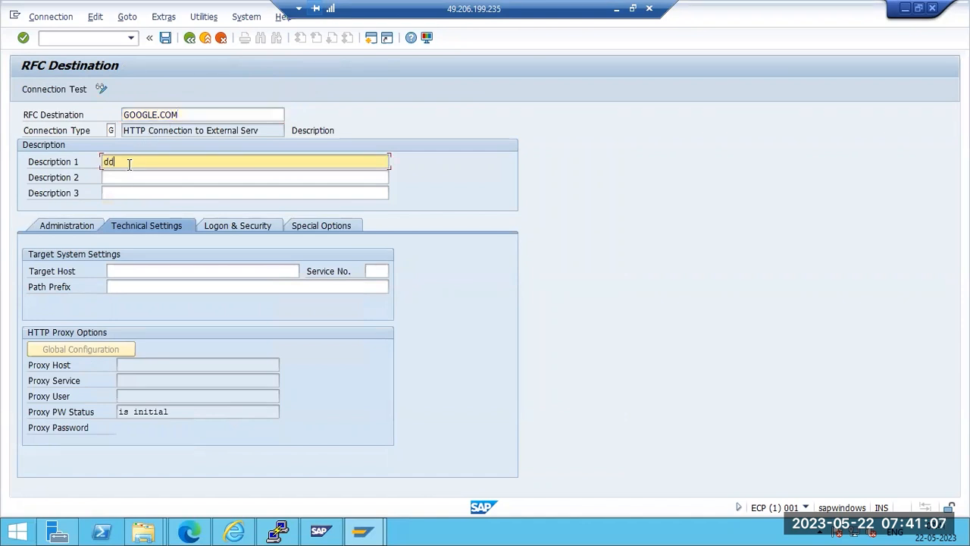
pyautogui.click(132, 272)
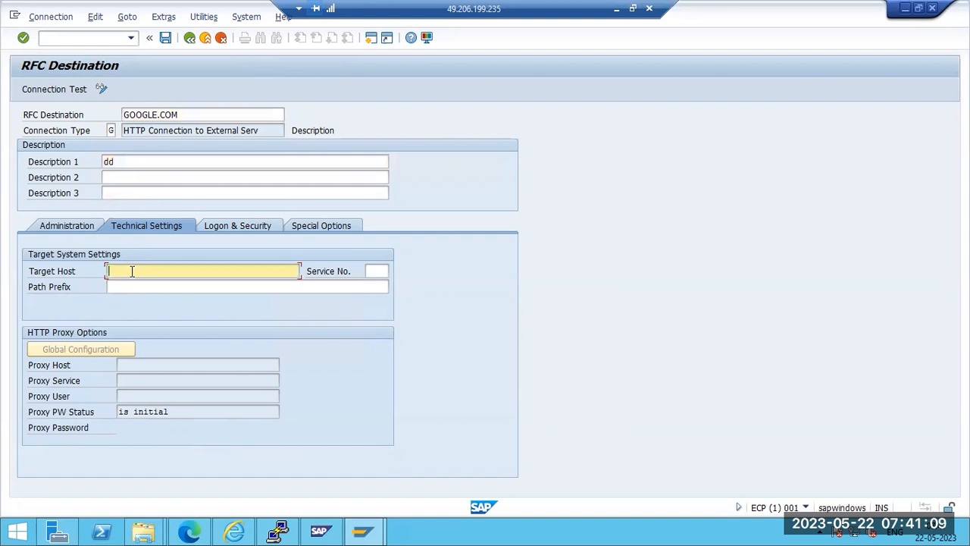
pyautogui.write('www')
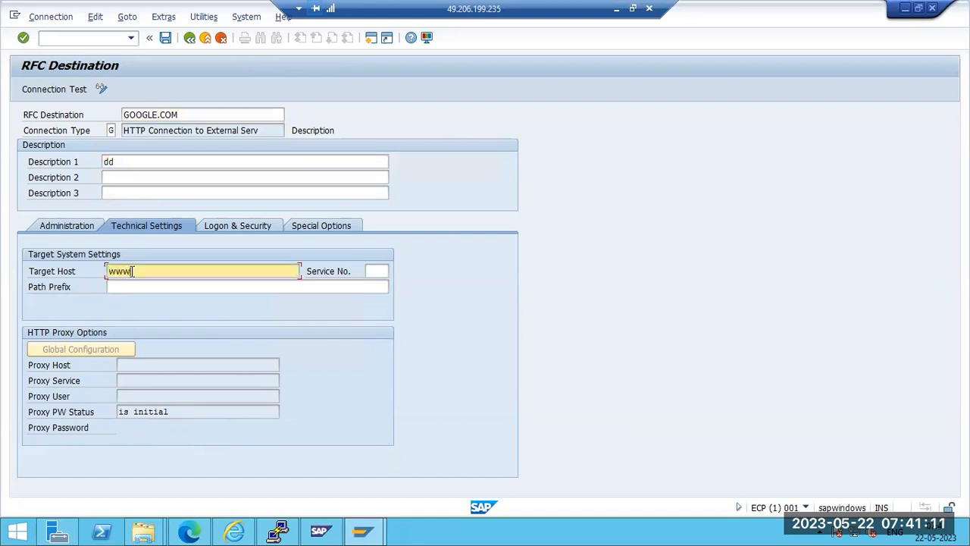
pyautogui.write('.google.com')
pyautogui.click(367, 271)
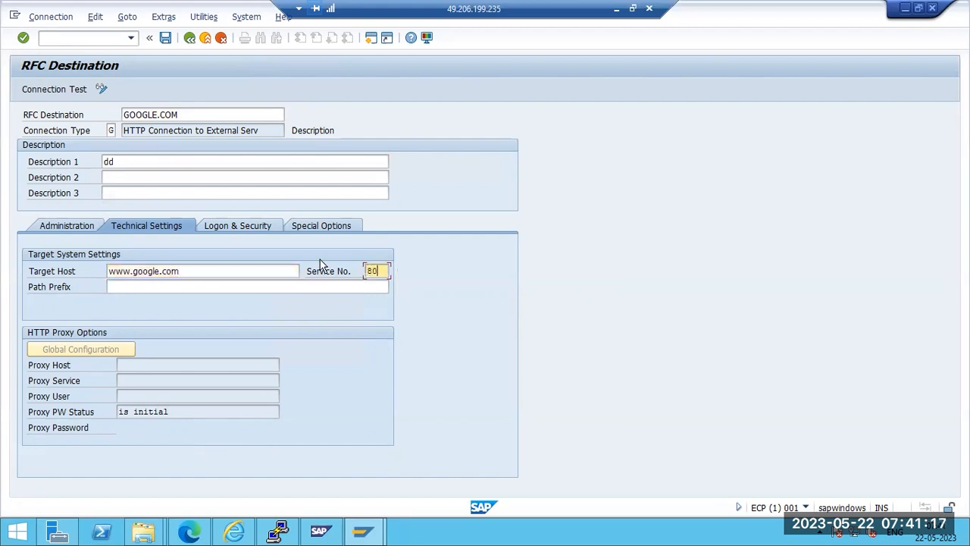
pyautogui.press('Return')
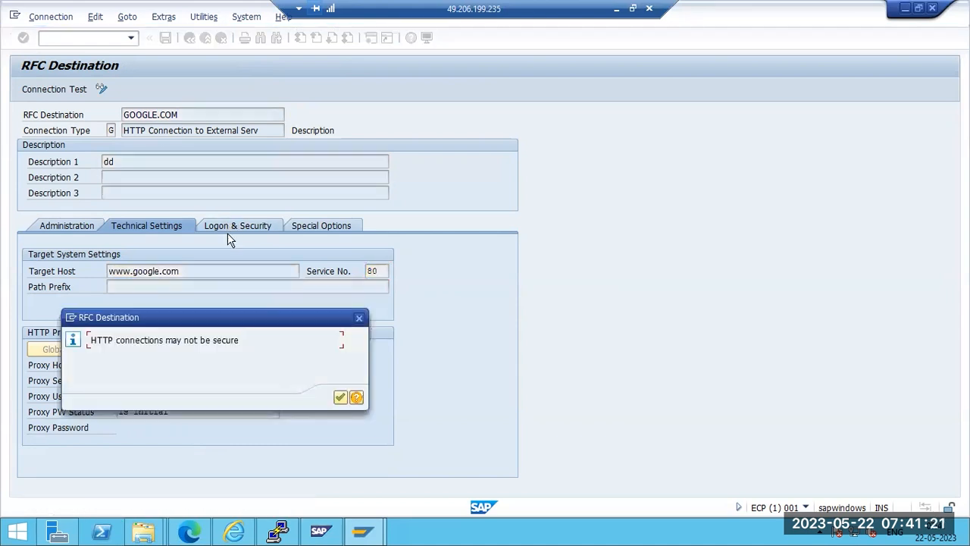
# Accept the insecure HTTP warning, save GOOGLE.COM and review its technical and logon settings
pyautogui.click(340, 398)
pyautogui.hotkey('ctrl', 's')
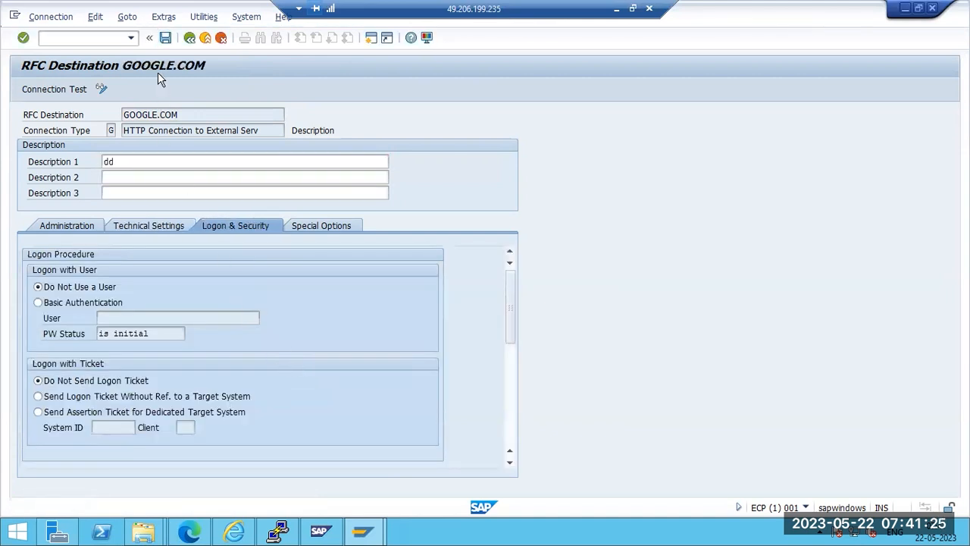
pyautogui.click(150, 226)
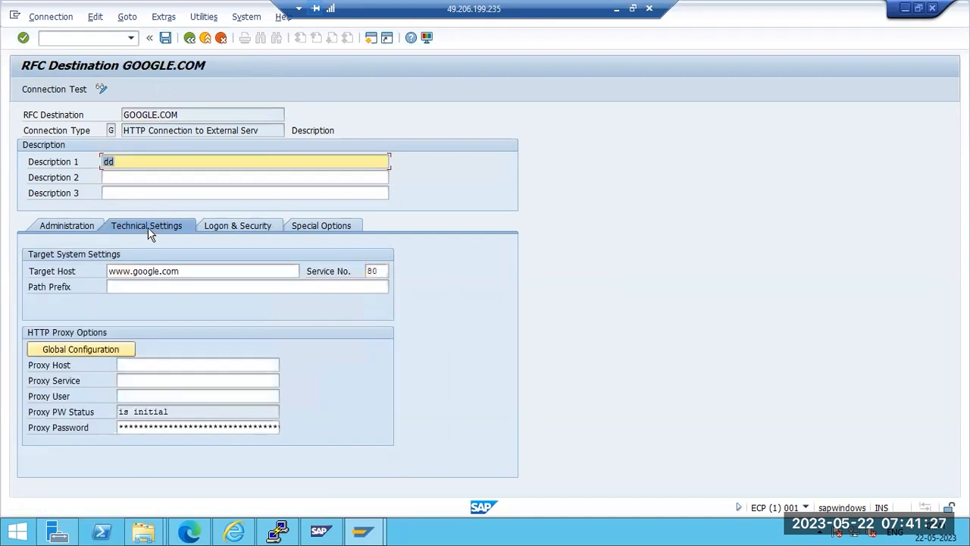
pyautogui.click(226, 226)
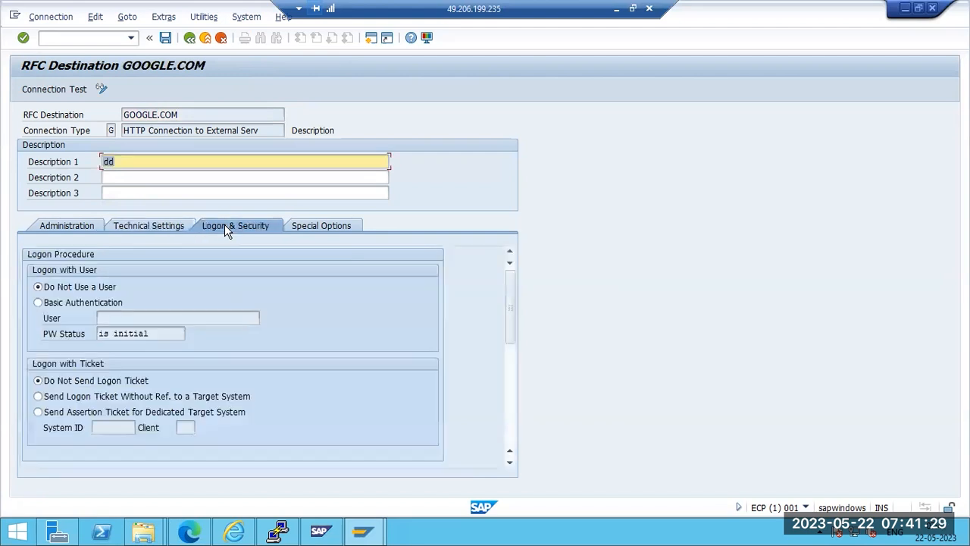
pyautogui.click(102, 90)
# Test GOOGLE.COM, verify status 200 OK and the response body, then return to the RFC list
pyautogui.click(54, 91)
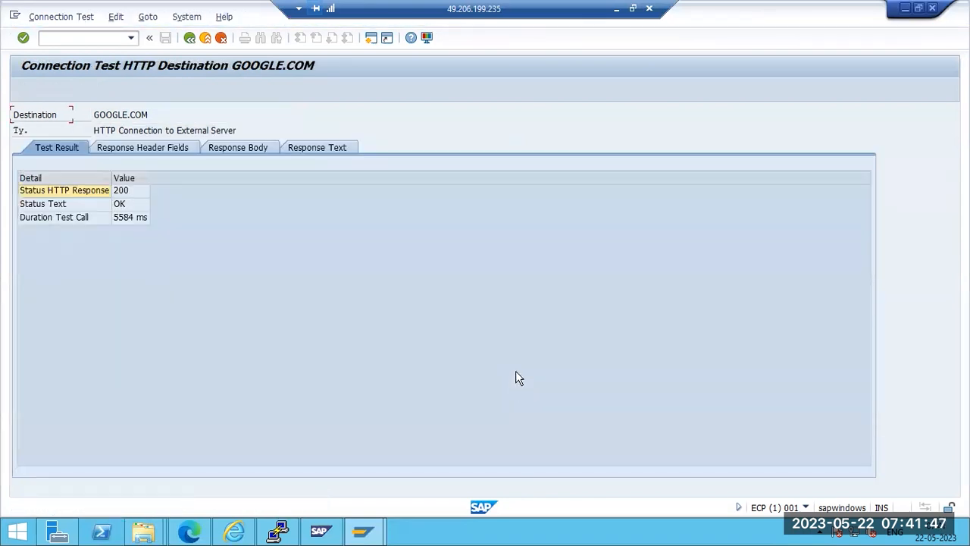
pyautogui.click(119, 196)
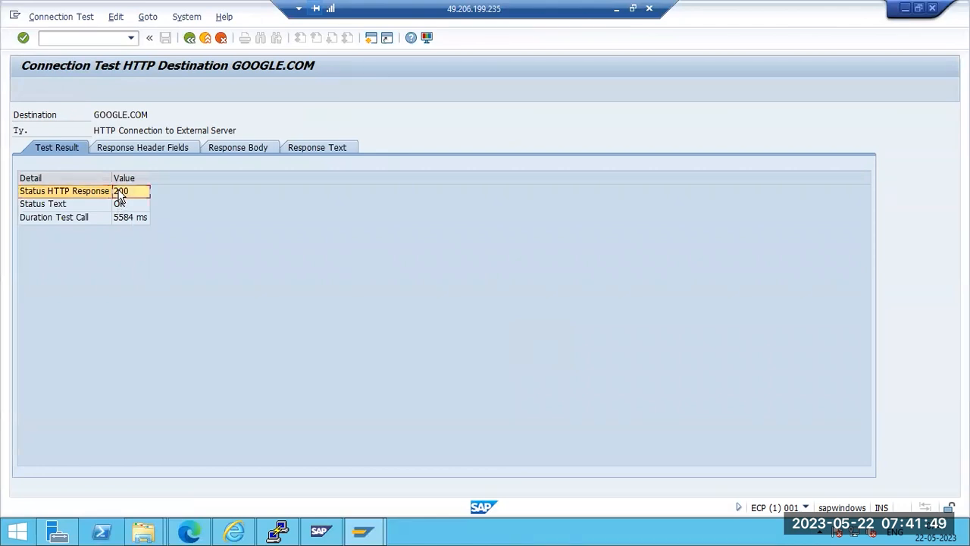
pyautogui.click(120, 205)
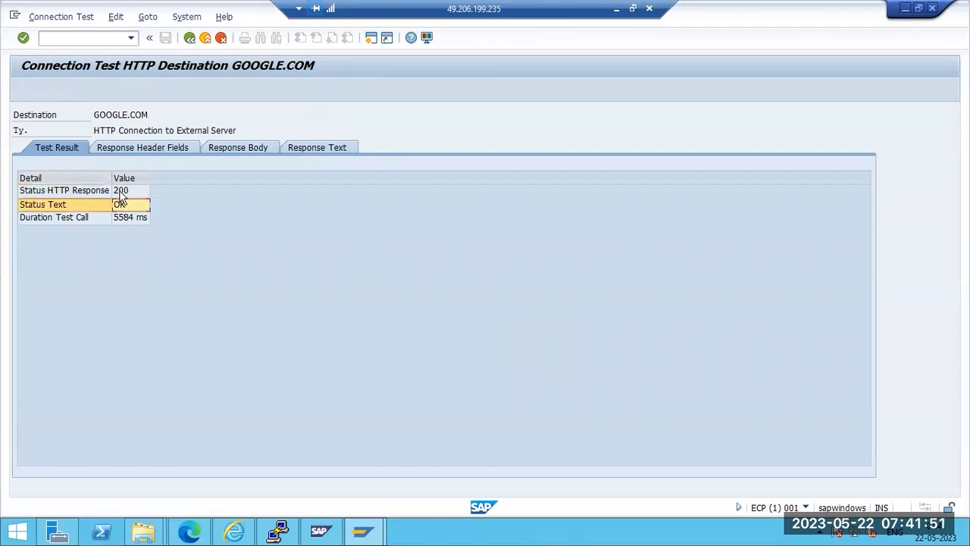
pyautogui.click(236, 144)
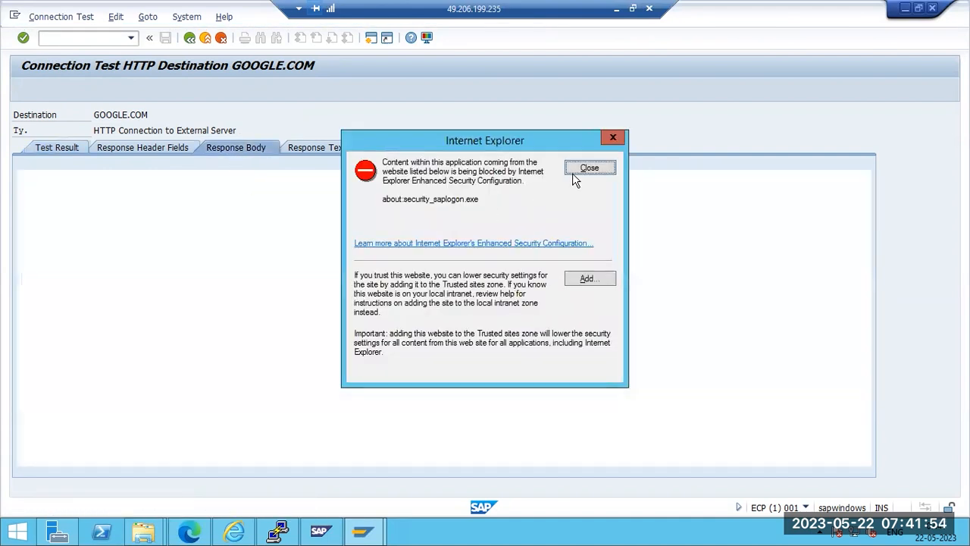
pyautogui.click(589, 168)
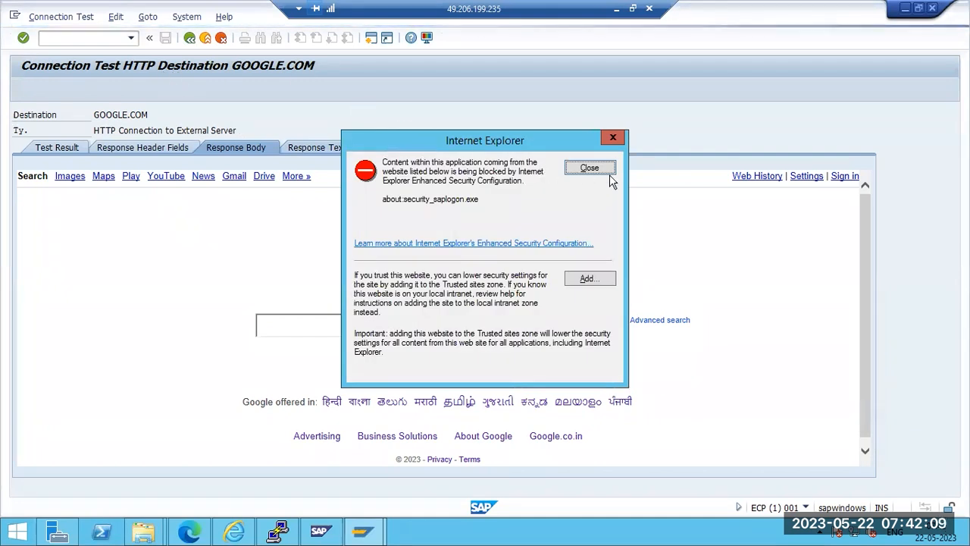
pyautogui.click(590, 168)
pyautogui.click(319, 334)
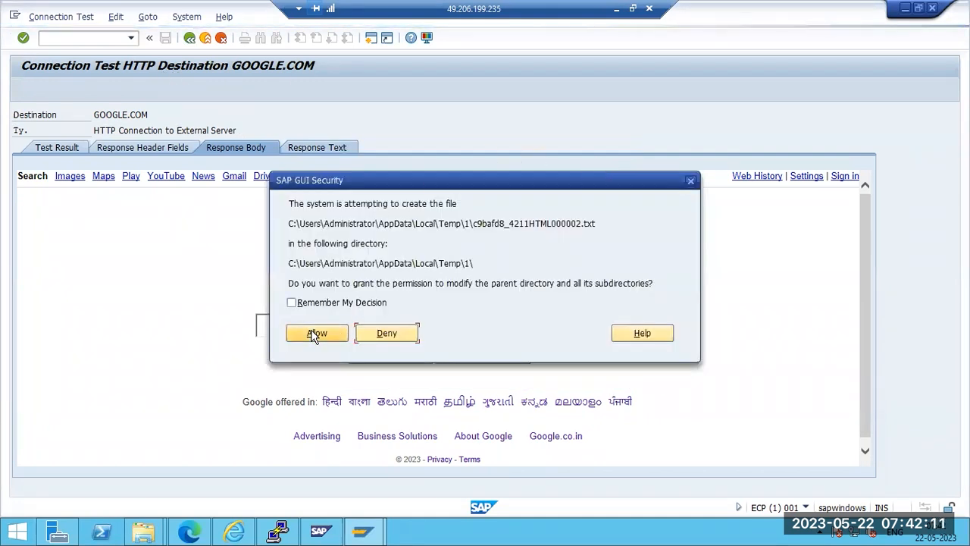
pyautogui.press('F3')
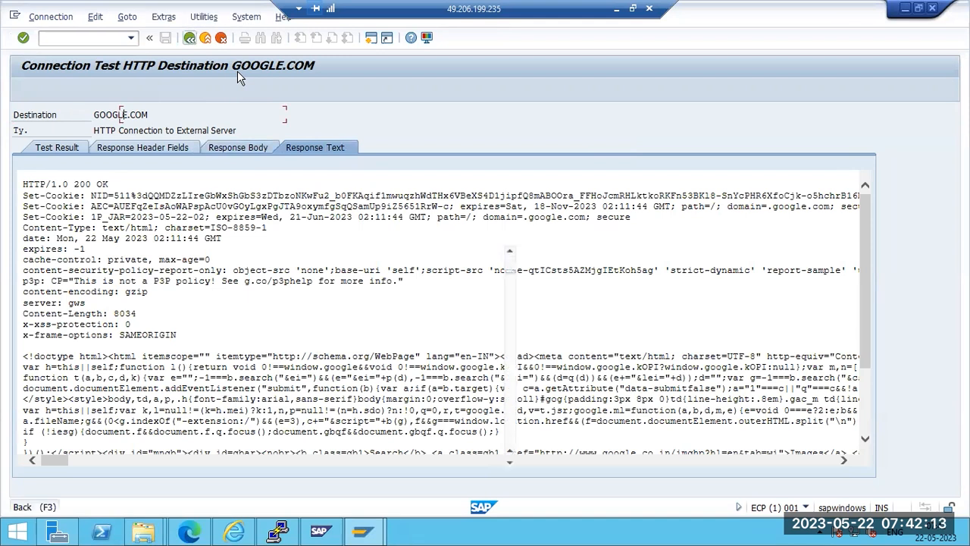
pyautogui.press('F3')
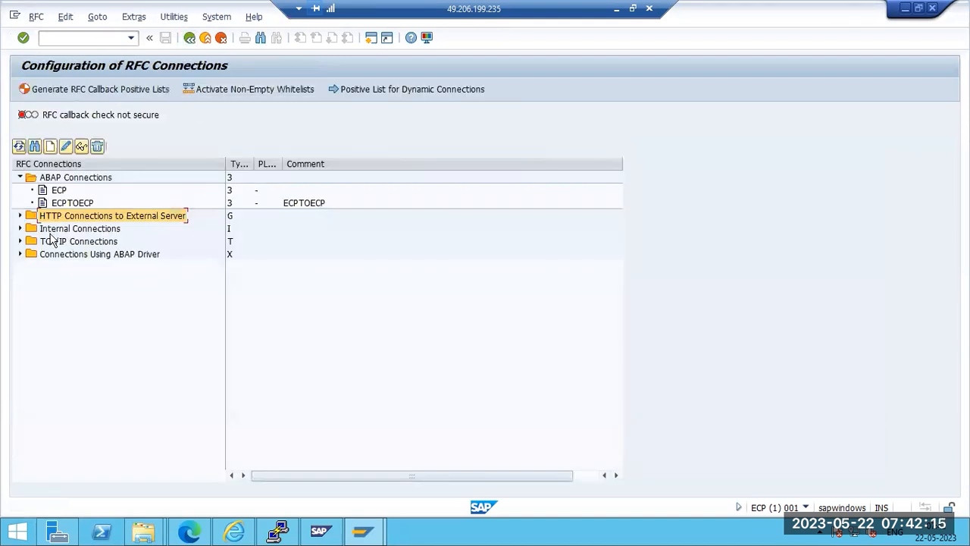
# Expand Internal and TCP/IP Connections, start a TCP/IP destination, then cancel it unsaved
pyautogui.click(21, 228)
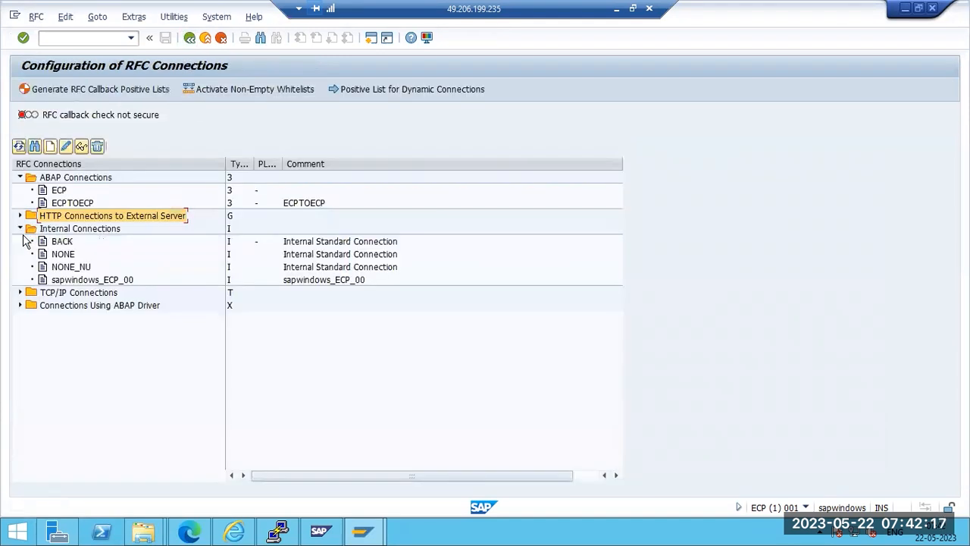
pyautogui.click(21, 292)
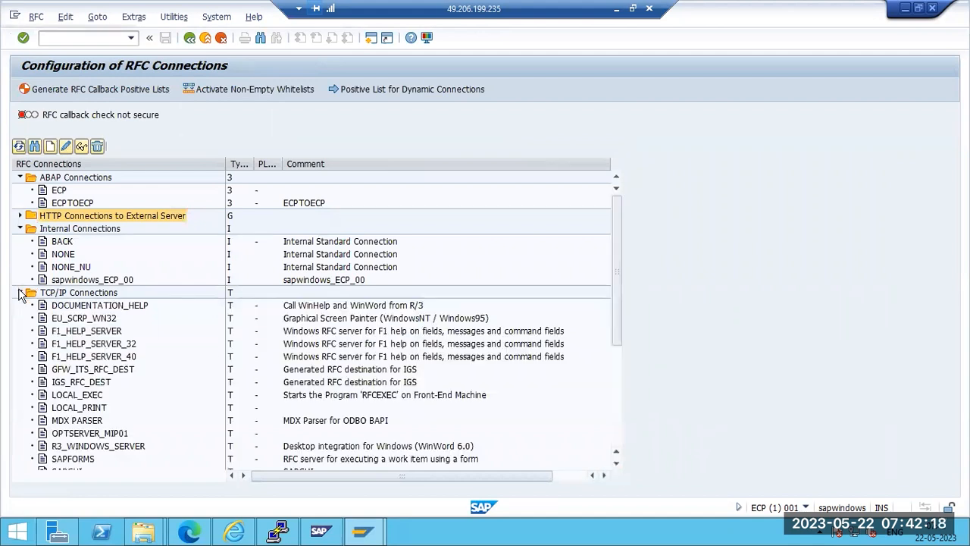
pyautogui.click(64, 296)
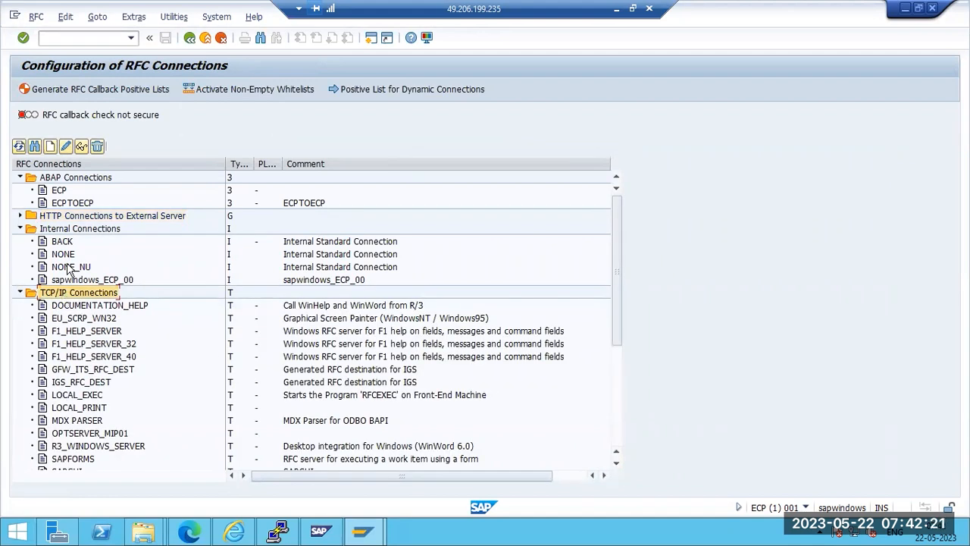
pyautogui.click(50, 146)
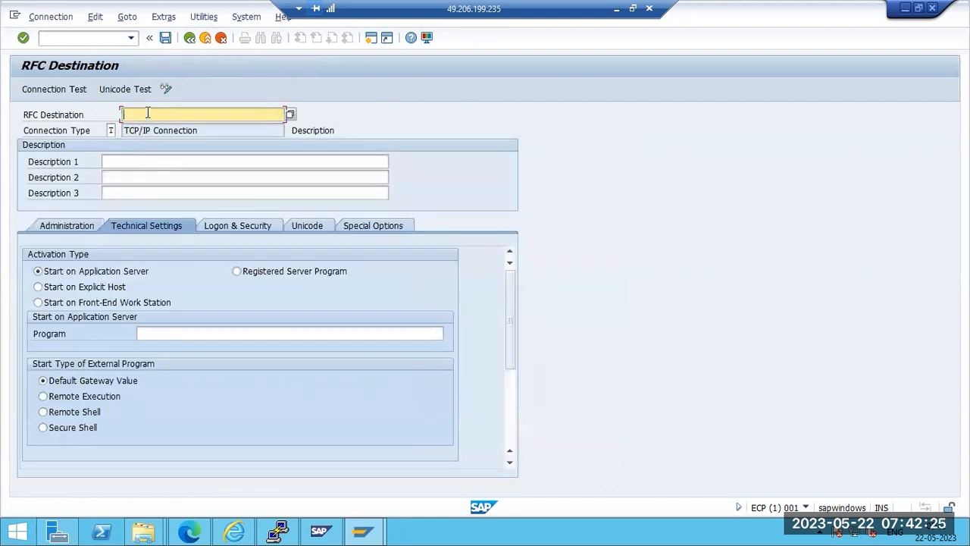
pyautogui.click(161, 331)
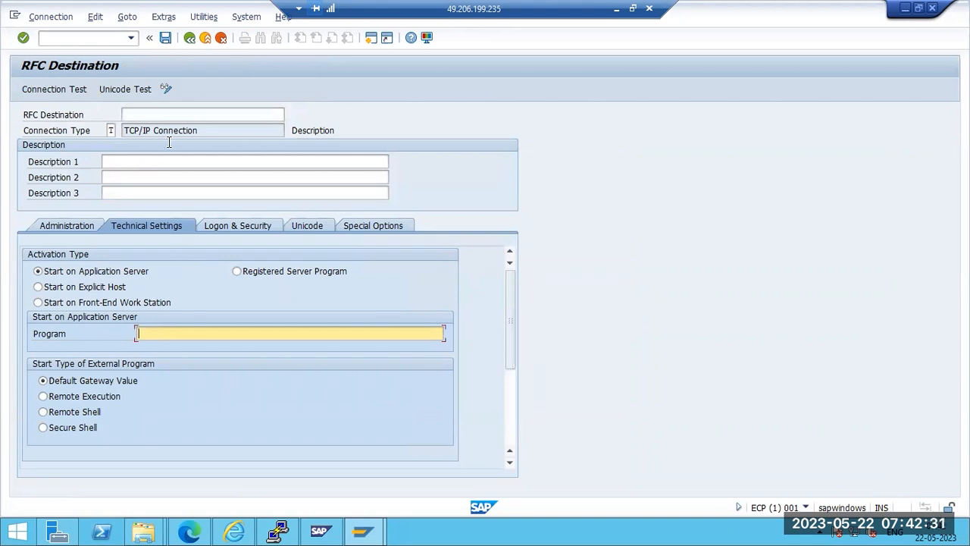
pyautogui.click(190, 38)
pyautogui.click(189, 38)
pyautogui.click(205, 38)
pyautogui.press('F12')
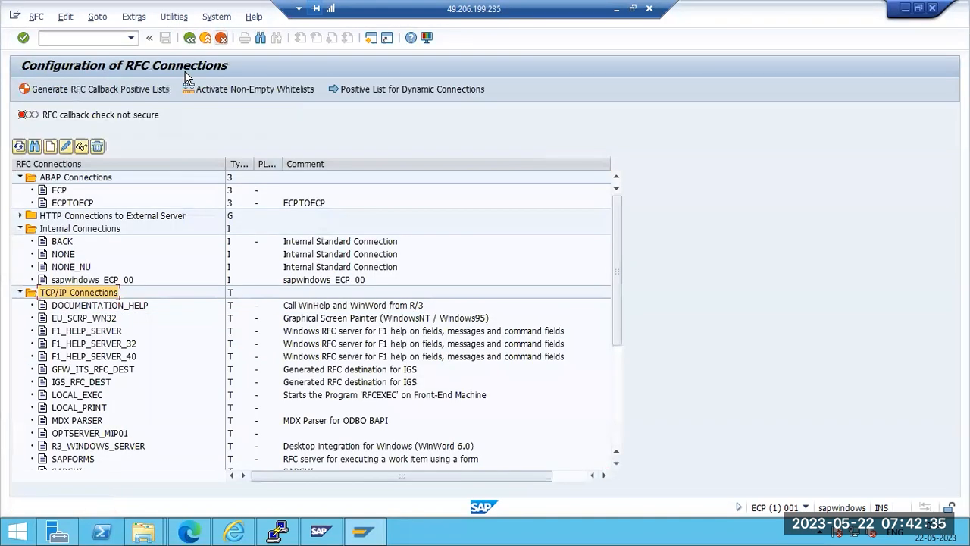
# Collapse the TCP/IP, Internal and ABAP categories, then point out ABAP and HTTP connections
pyautogui.click(20, 292)
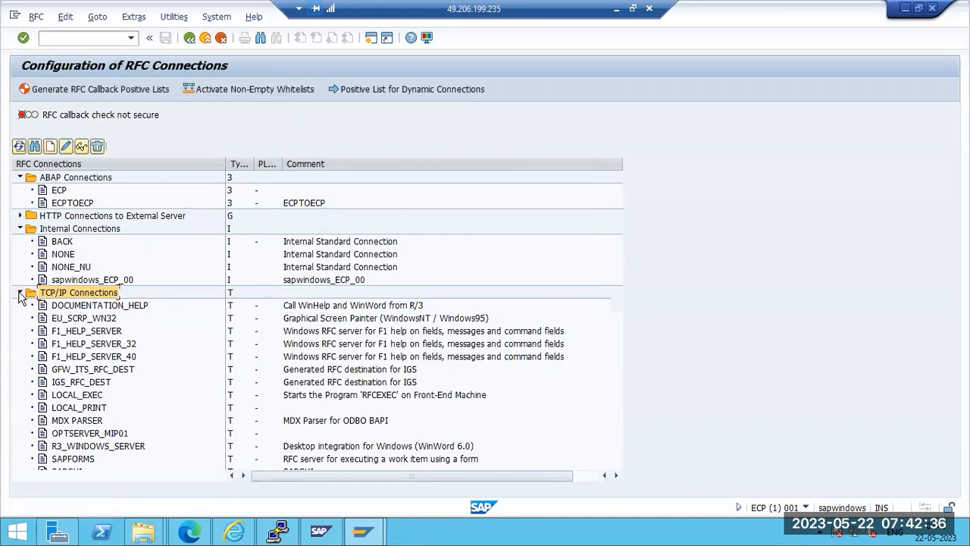
pyautogui.click(21, 229)
pyautogui.click(21, 177)
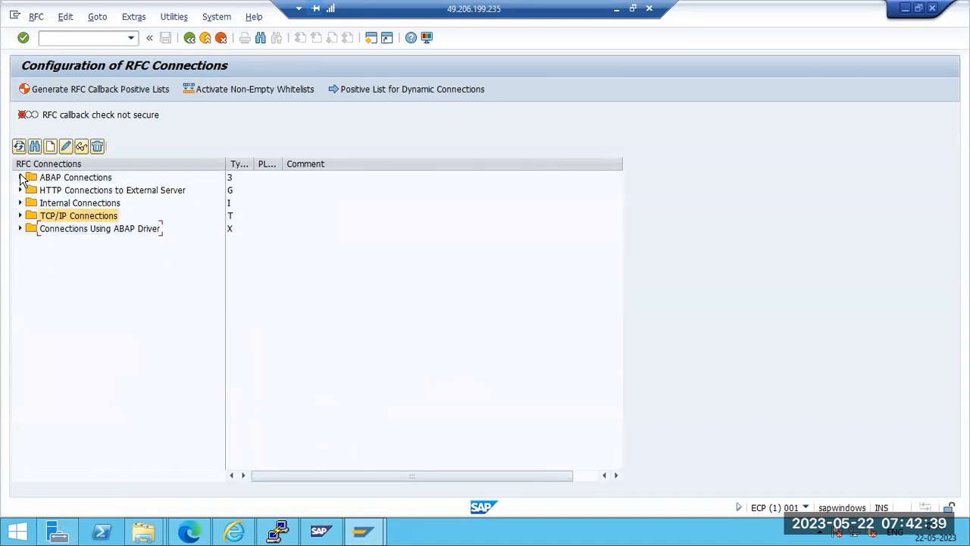
pyautogui.click(82, 179)
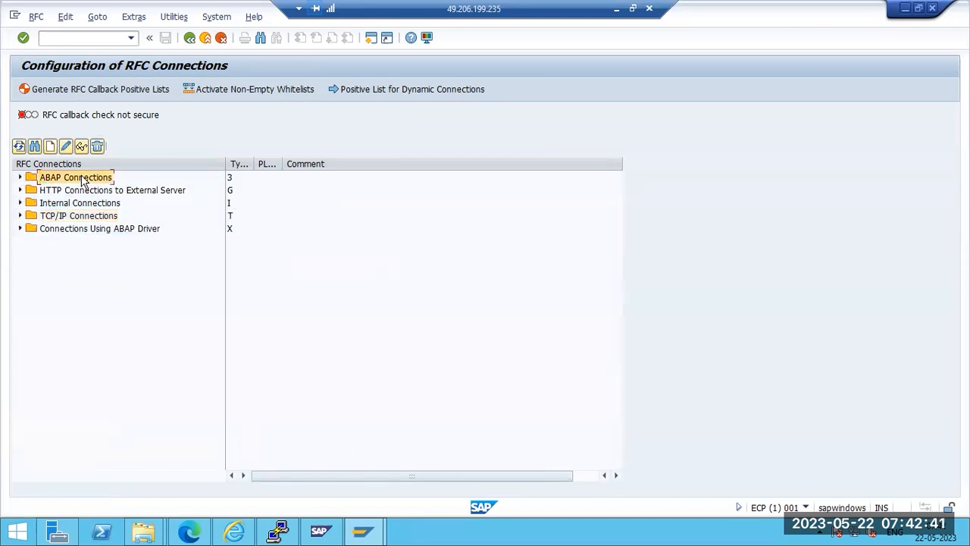
pyautogui.click(43, 190)
pyautogui.click(44, 178)
pyautogui.click(56, 191)
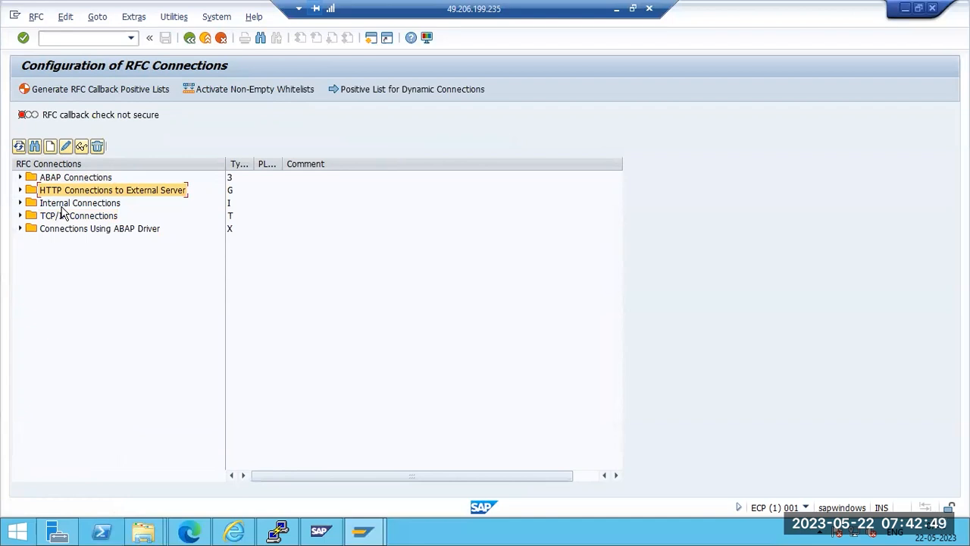
pyautogui.click(51, 180)
pyautogui.click(56, 189)
# Alternate between the ABAP and HTTP connection categories, then minimise the remote session to show Paint
pyautogui.click(63, 181)
pyautogui.click(64, 187)
pyautogui.click(63, 179)
pyautogui.click(64, 189)
pyautogui.click(64, 178)
pyautogui.click(65, 192)
pyautogui.click(65, 180)
pyautogui.click(66, 190)
pyautogui.click(66, 179)
pyautogui.click(66, 193)
pyautogui.click(65, 179)
pyautogui.click(615, 9)
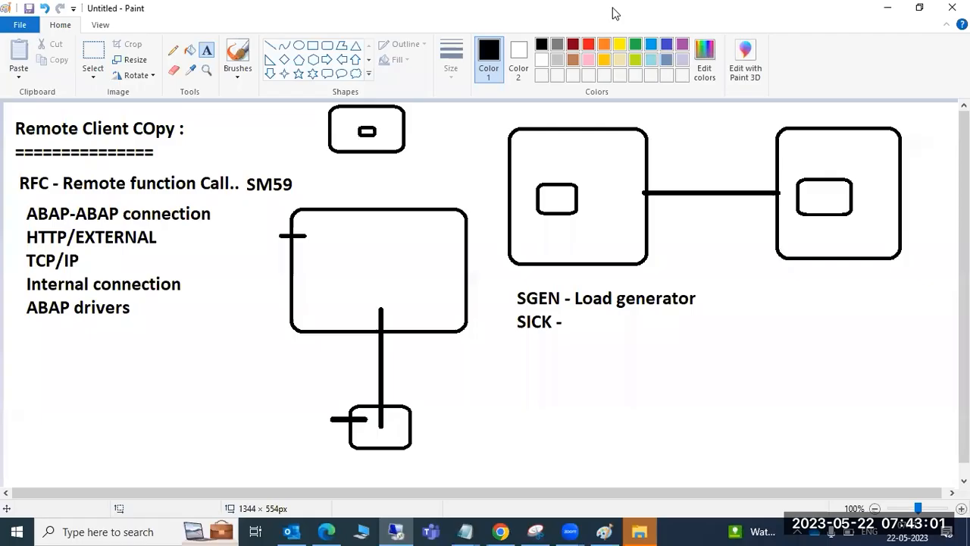
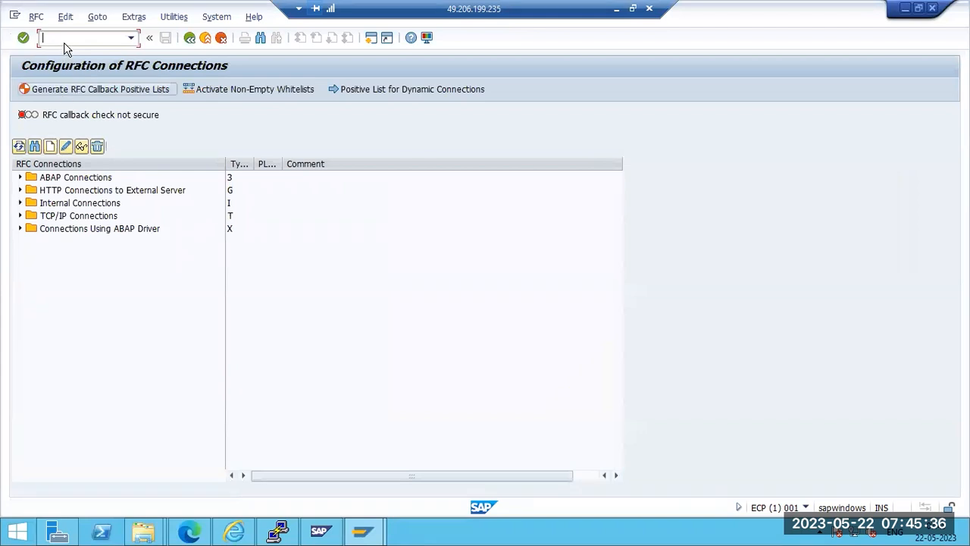
# Run /nscc9 to reach the Client Copy – Copy Client screen for target client 001
pyautogui.write('ns')
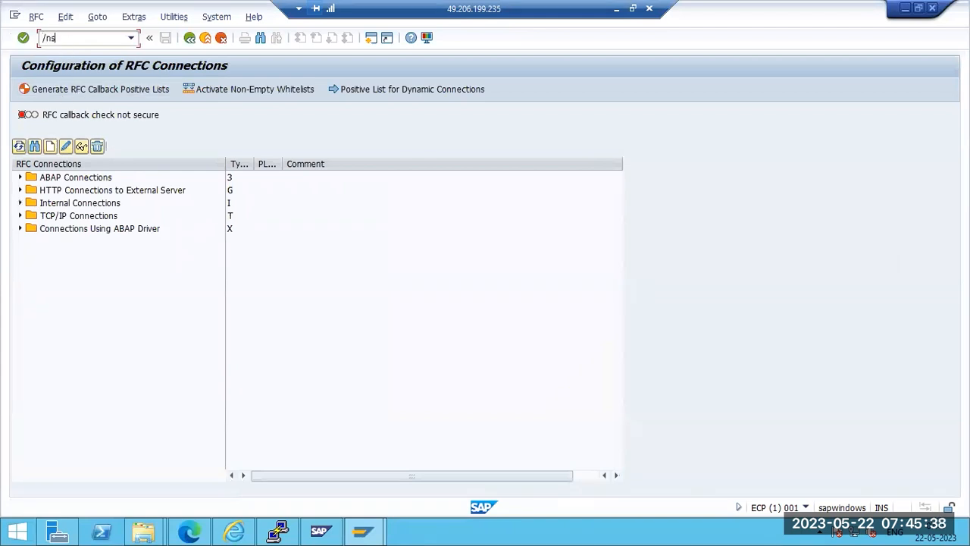
pyautogui.write('cc9')
pyautogui.press('Return')
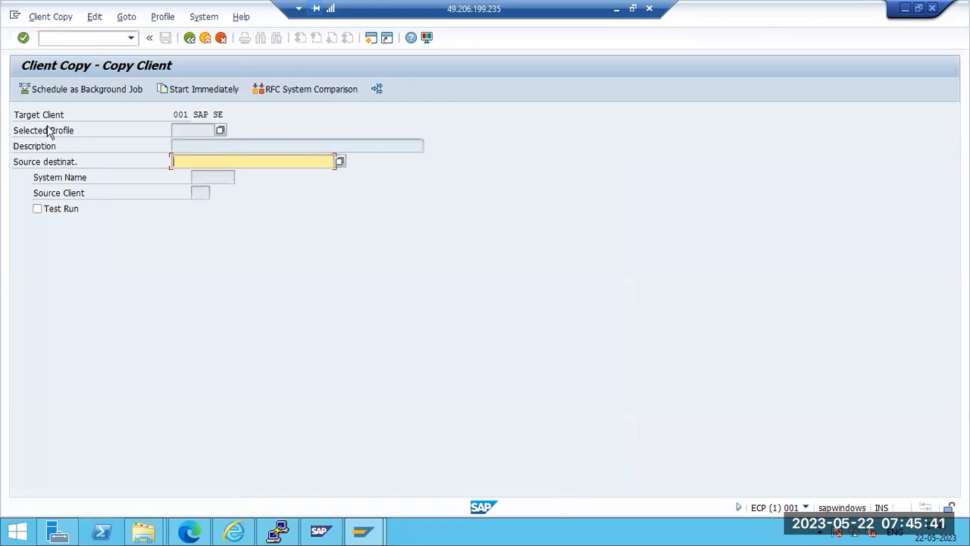
# Pick ECPTOECP (system ECP, client 000) as source destination, then return to SAP Easy Access
pyautogui.click(339, 162)
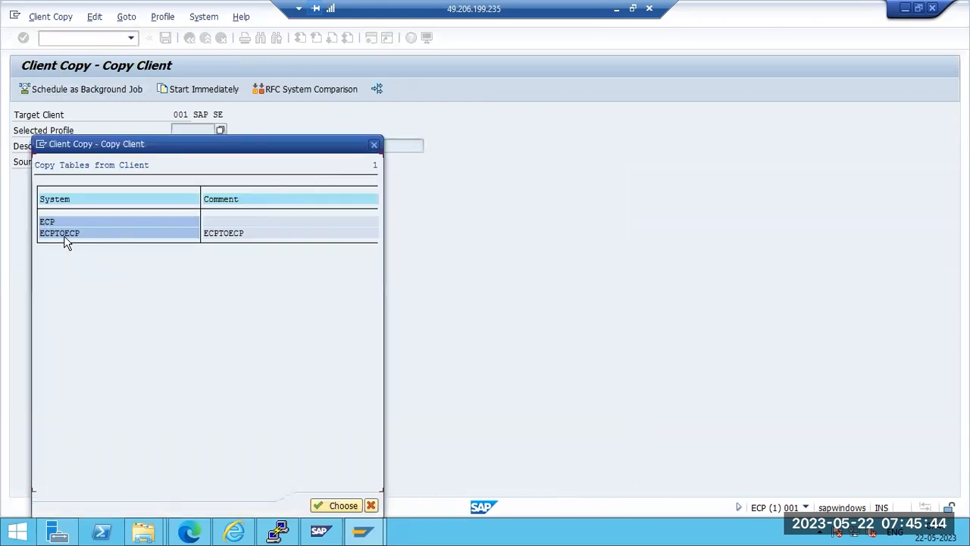
pyautogui.doubleClick(65, 235)
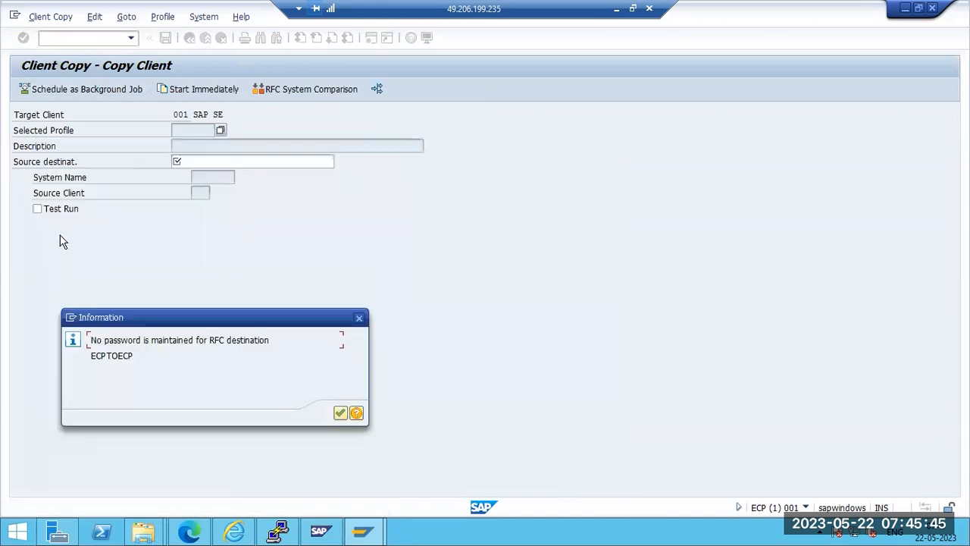
pyautogui.click(340, 413)
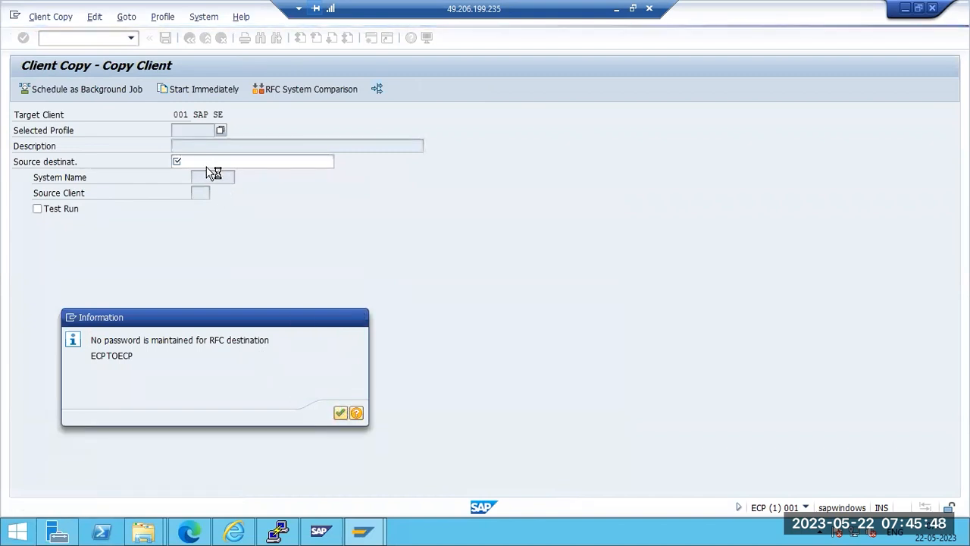
pyautogui.click(193, 134)
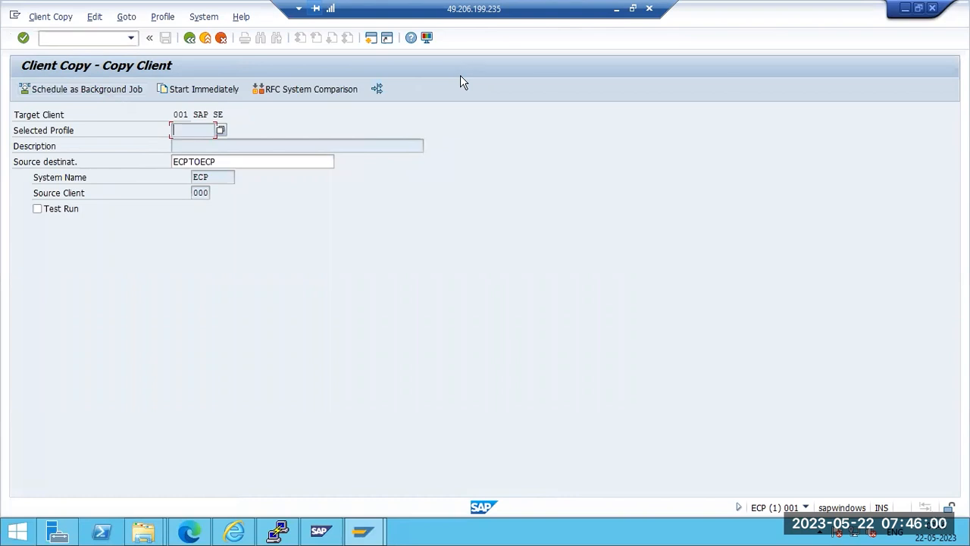
pyautogui.hotkey('shift', 'F3')
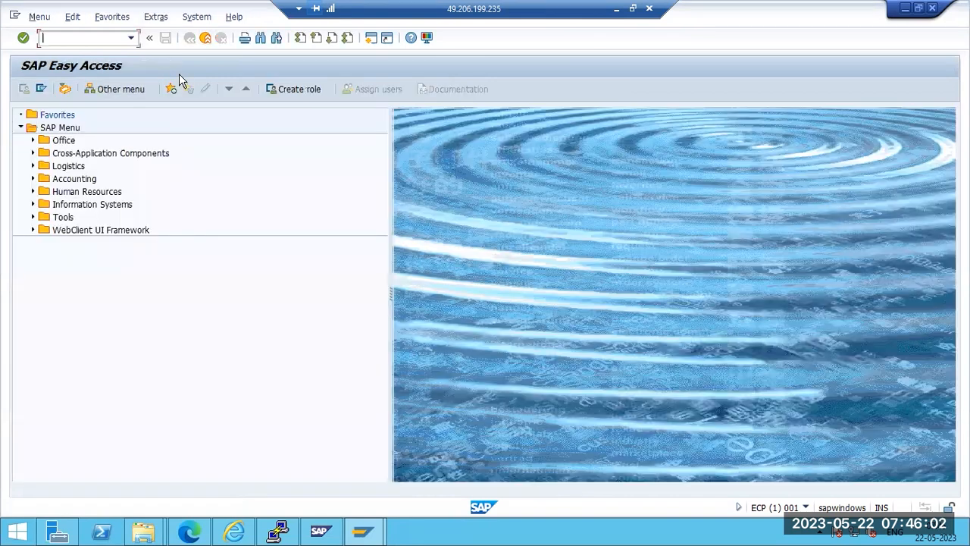
# Cancel the log-off prompt and open RFC connection configuration with SM59
pyautogui.hotkey('shift', 'F3')
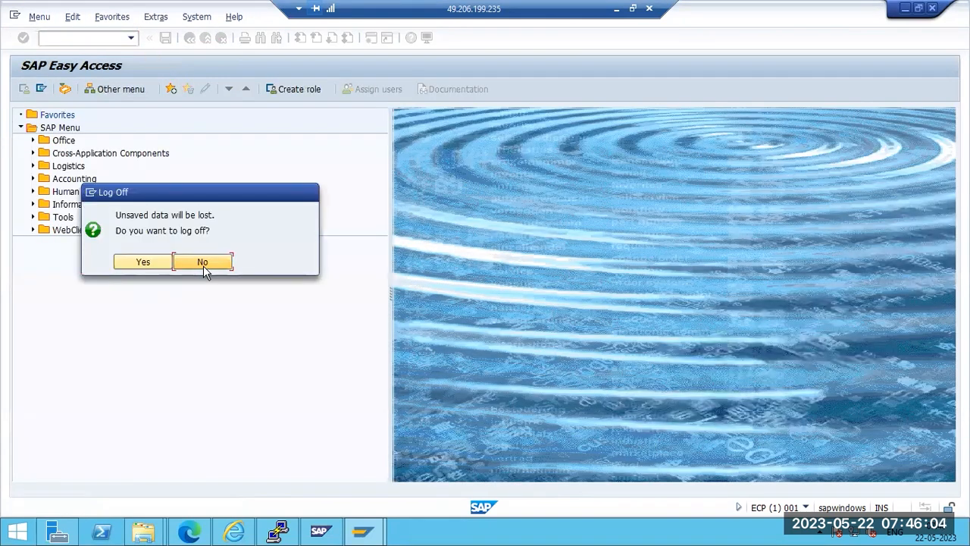
pyautogui.click(203, 264)
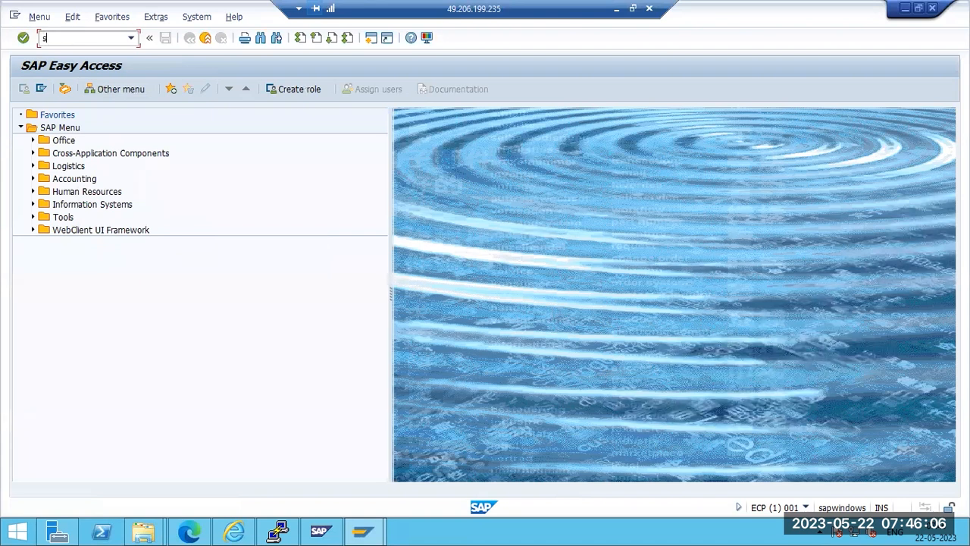
pyautogui.write('sm59')
pyautogui.press('Return')
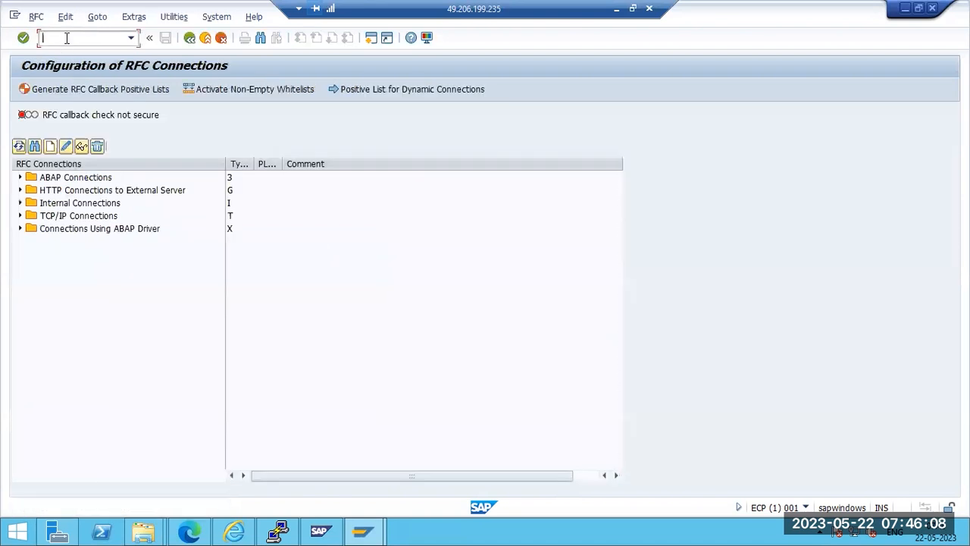
# Enter and save the logon password on ECPTOECP's Logon & Security tab
pyautogui.click(20, 178)
pyautogui.click(51, 204)
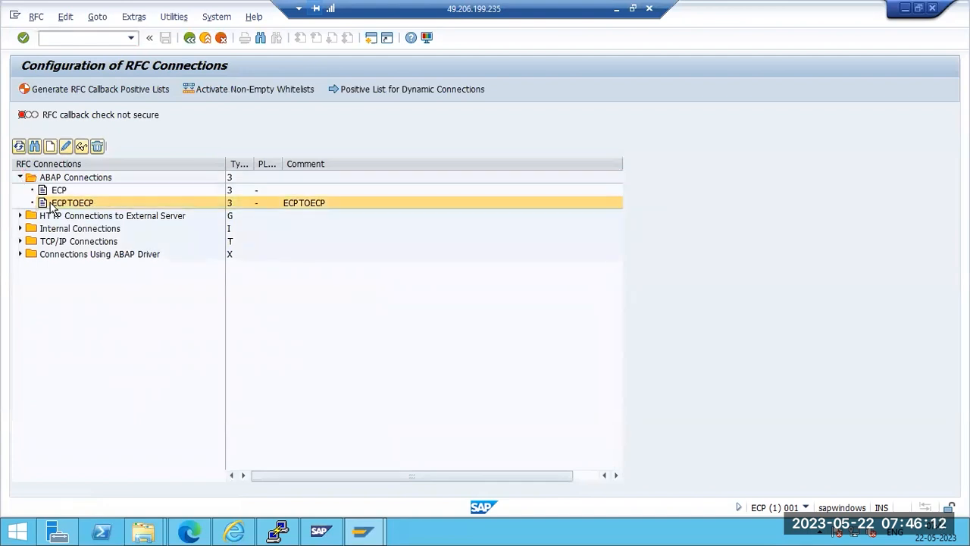
pyautogui.doubleClick(51, 204)
pyautogui.click(234, 227)
pyautogui.click(236, 89)
pyautogui.click(115, 286)
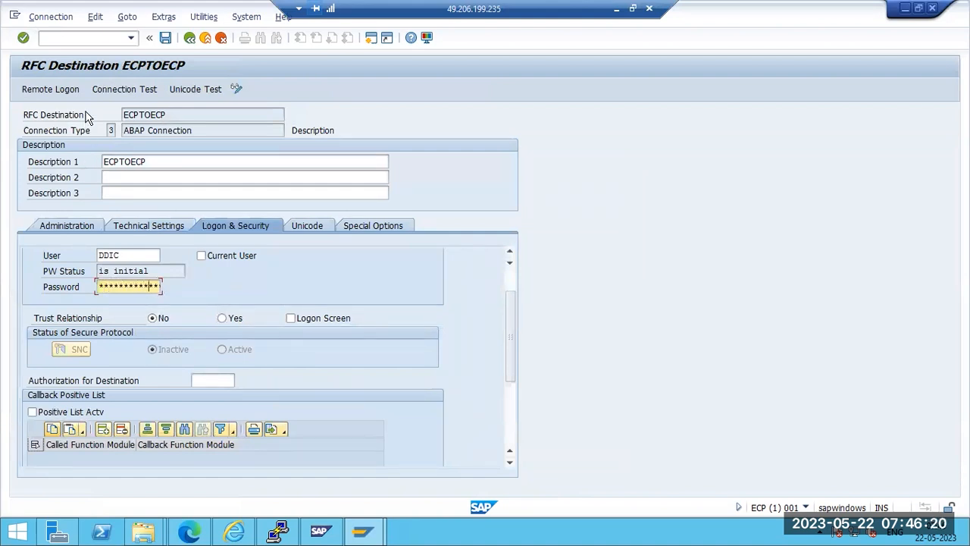
pyautogui.hotkey('ctrl', 's')
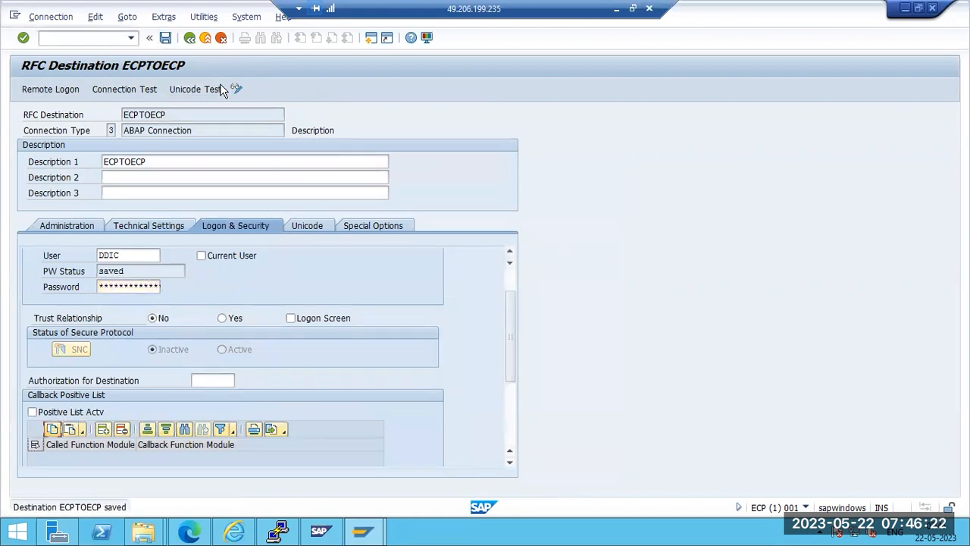
pyautogui.click(235, 89)
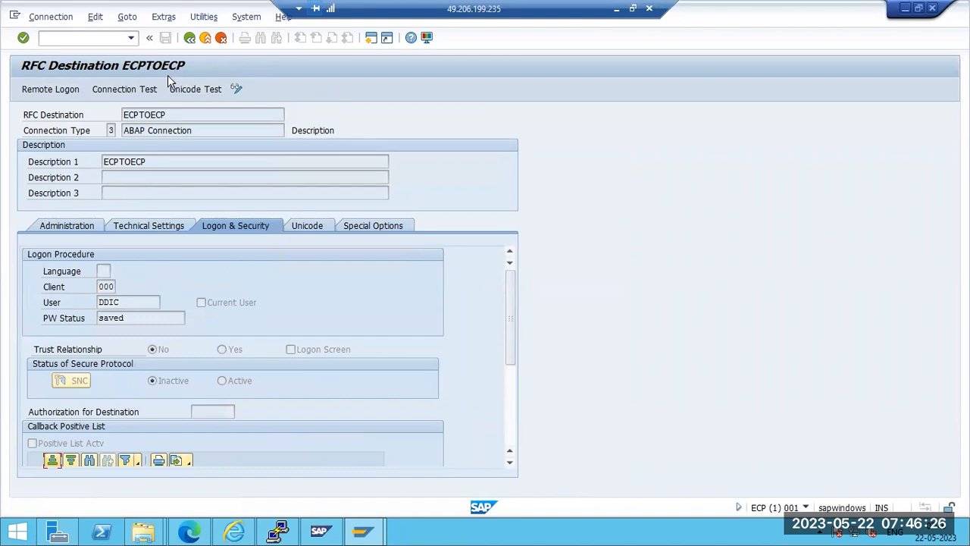
# Run a connection test on ECPTOECP, showing a 28 msec logon and successful transfers
pyautogui.click(164, 16)
pyautogui.moveTo(204, 17)
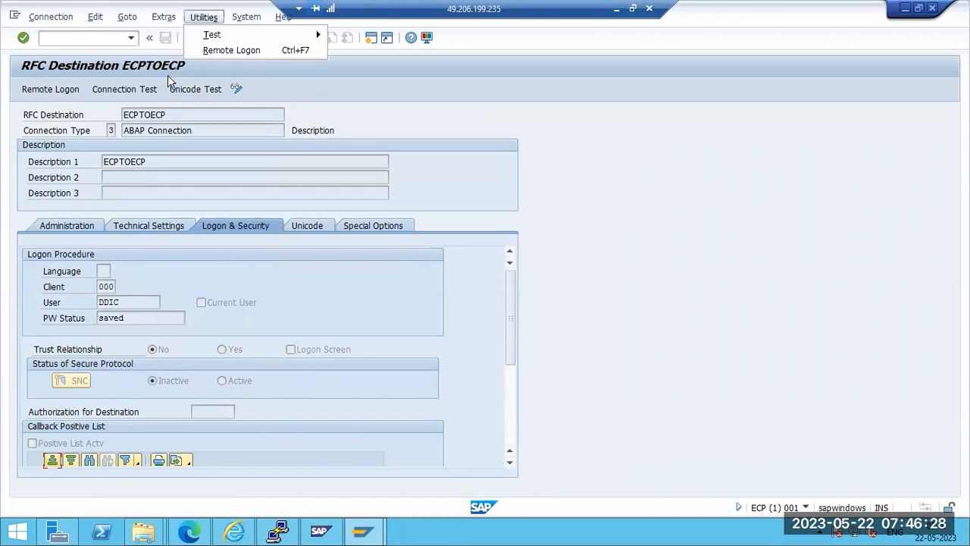
pyautogui.moveTo(213, 35)
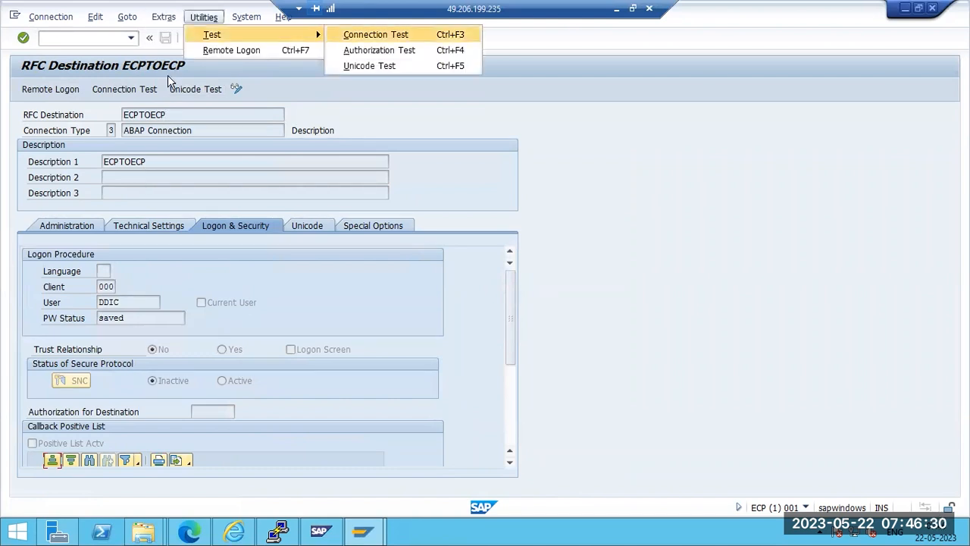
pyautogui.click(376, 34)
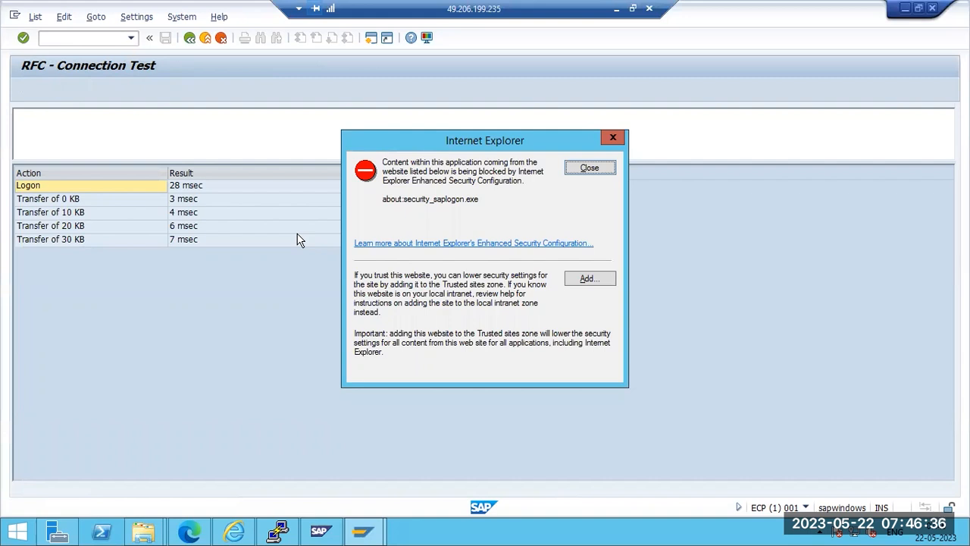
# Dismiss the browser warning, then review ECPTOECP's Technical Settings and Logon & Security tabs
pyautogui.click(585, 167)
pyautogui.press('F3')
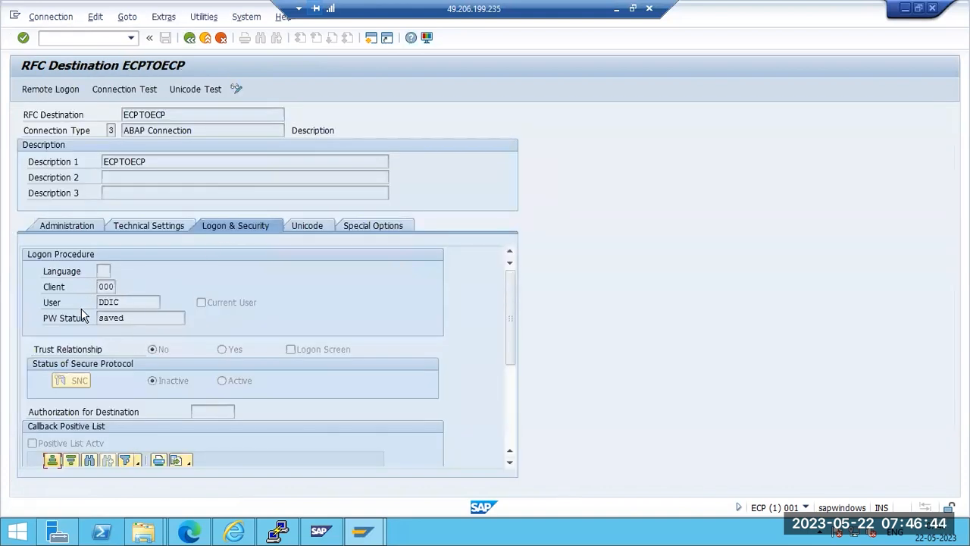
pyautogui.click(182, 219)
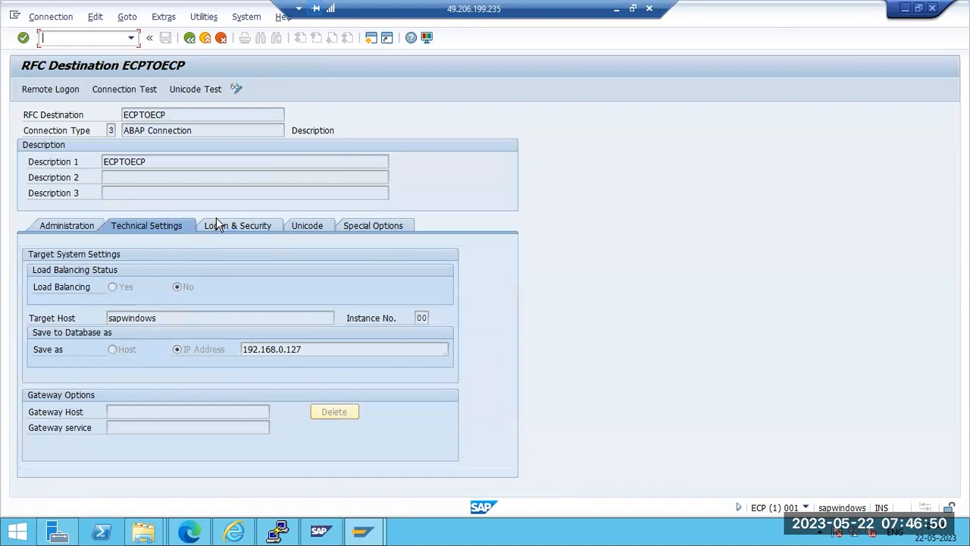
pyautogui.click(217, 227)
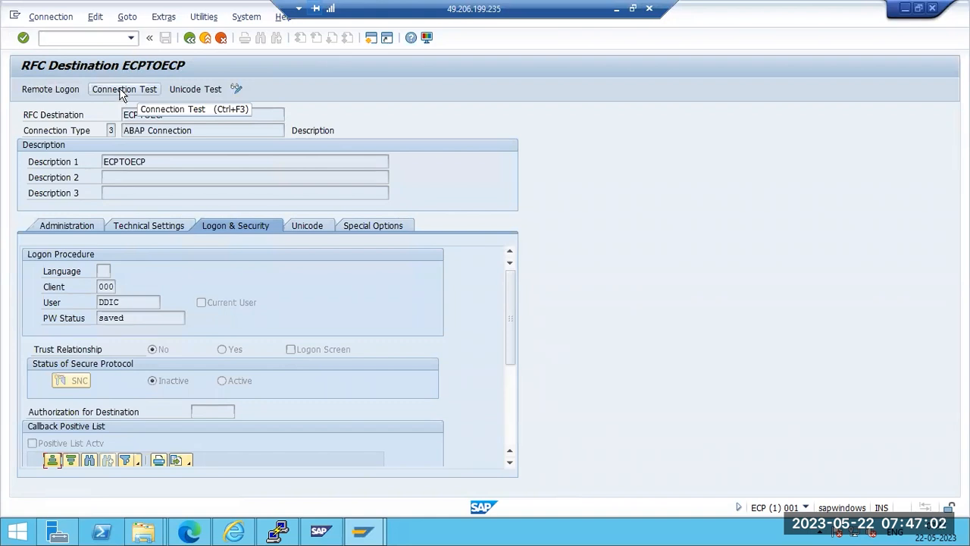
# Run the authorization test on ECPTOECP, then log on remotely to ECP client 000
pyautogui.click(186, 15)
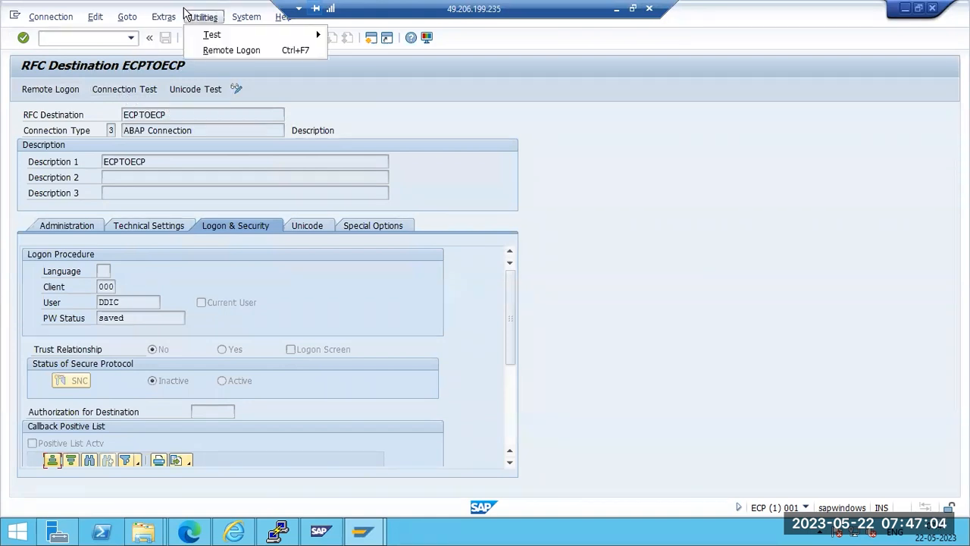
pyautogui.moveTo(228, 35)
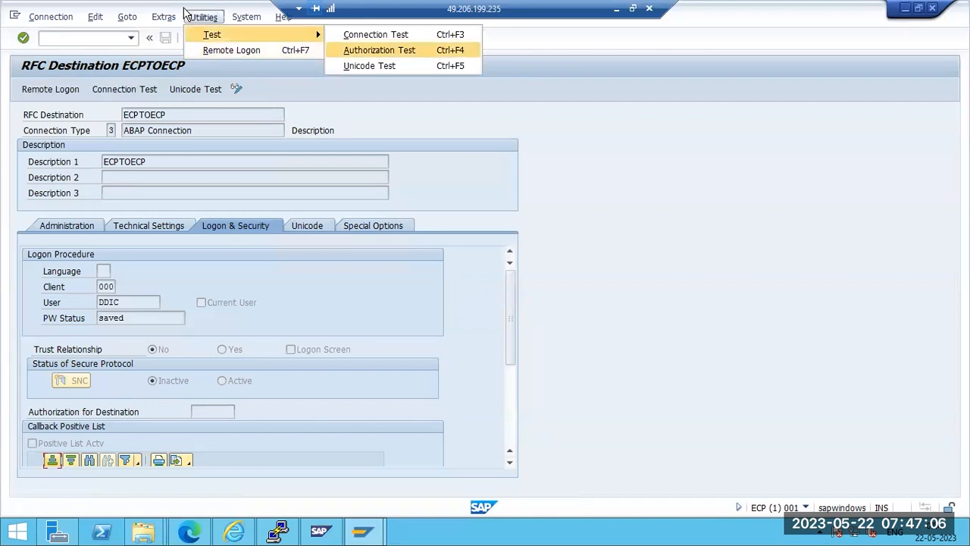
pyautogui.click(379, 51)
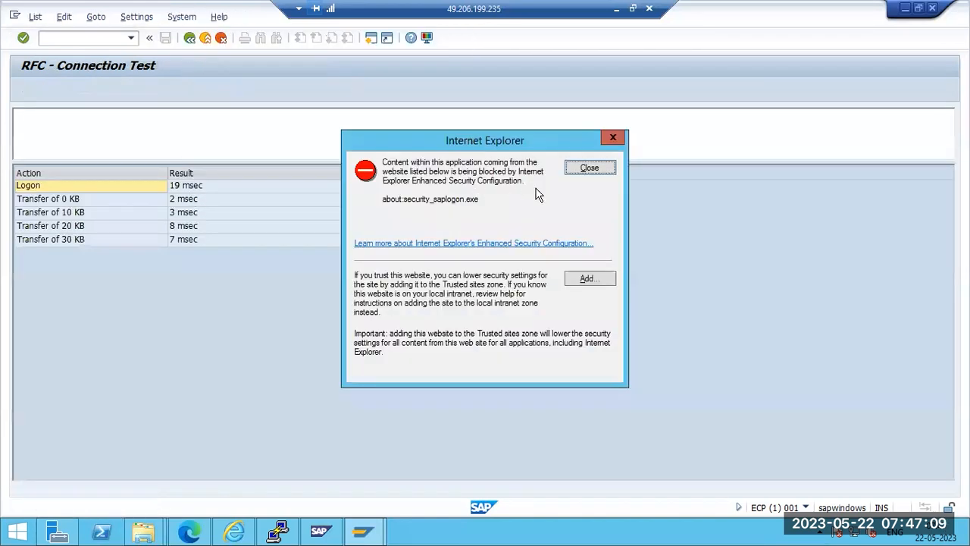
pyautogui.click(588, 167)
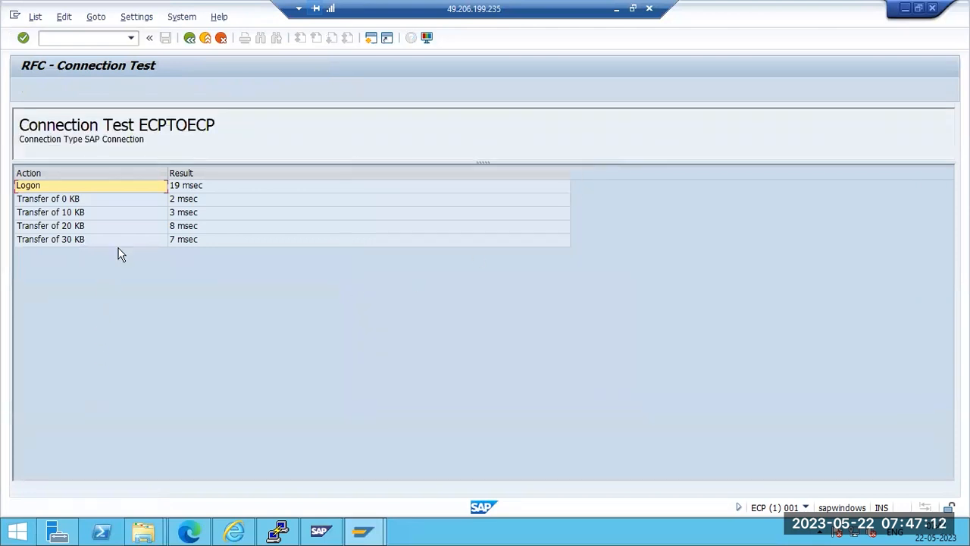
pyautogui.press('F3')
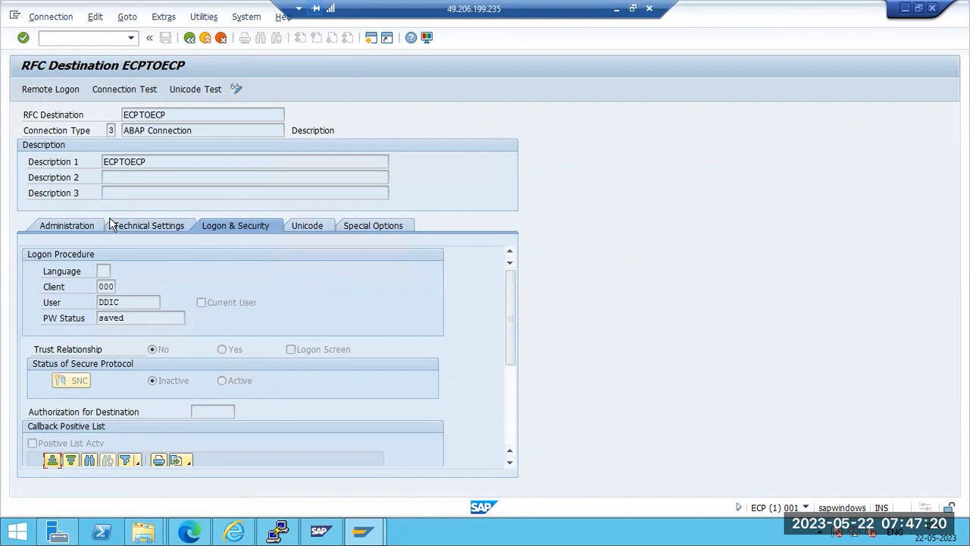
pyautogui.click(66, 89)
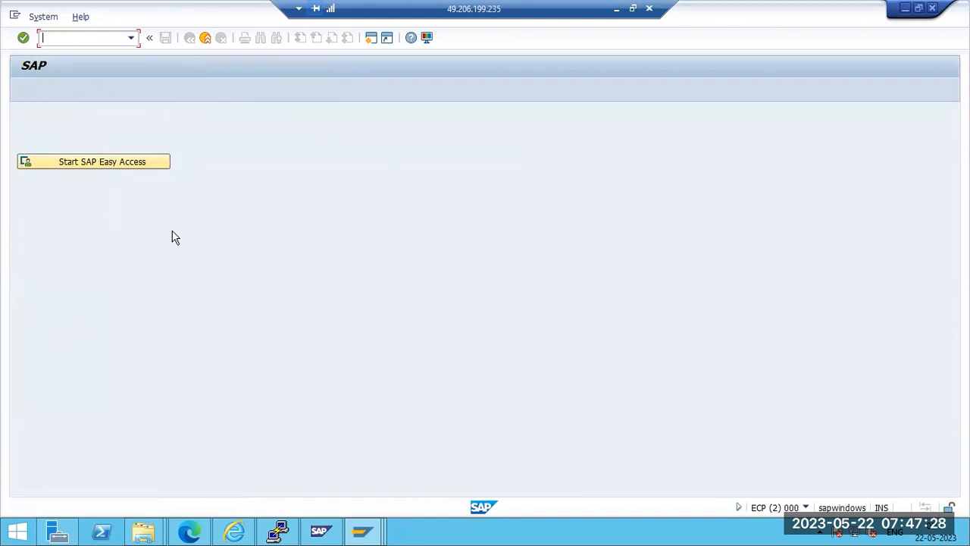
# Close the remote logon session, return to the RFC connections list, and minimize the remote desktop
pyautogui.hotkey('shift', 'F3')
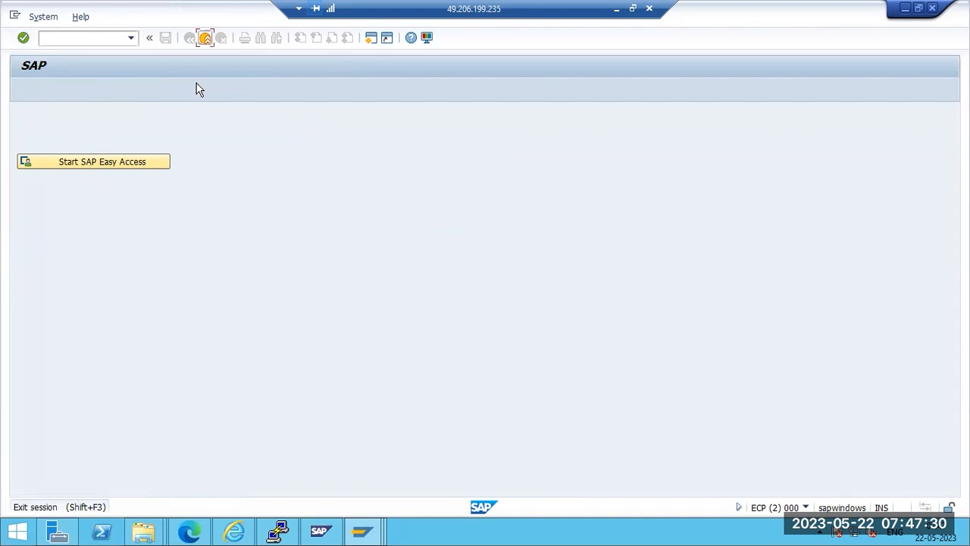
pyautogui.press('F3')
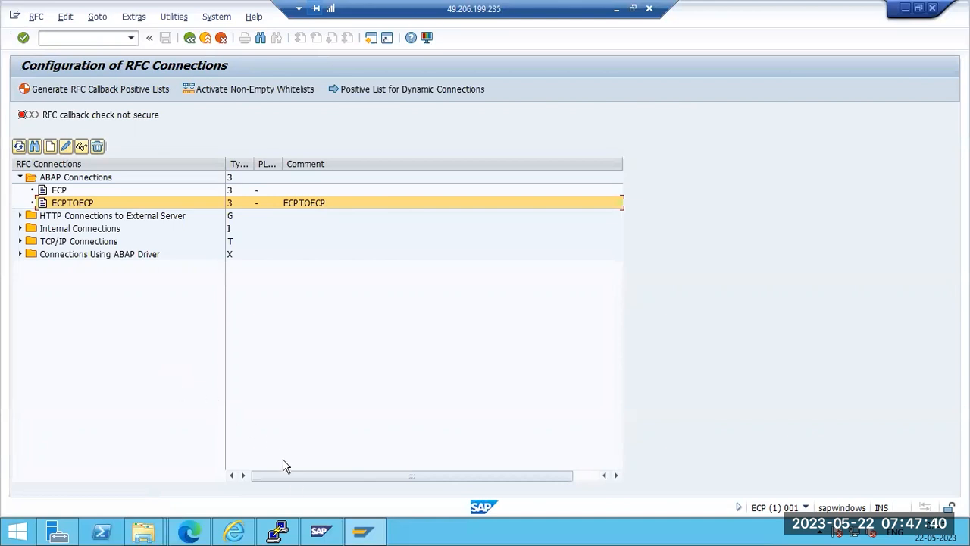
pyautogui.click(329, 535)
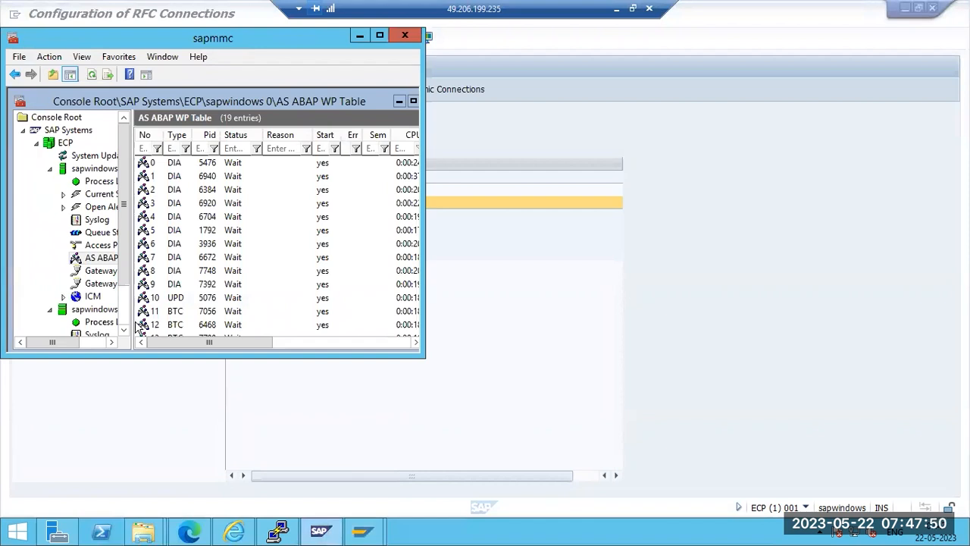
pyautogui.moveTo(361, 535)
pyautogui.click(407, 459)
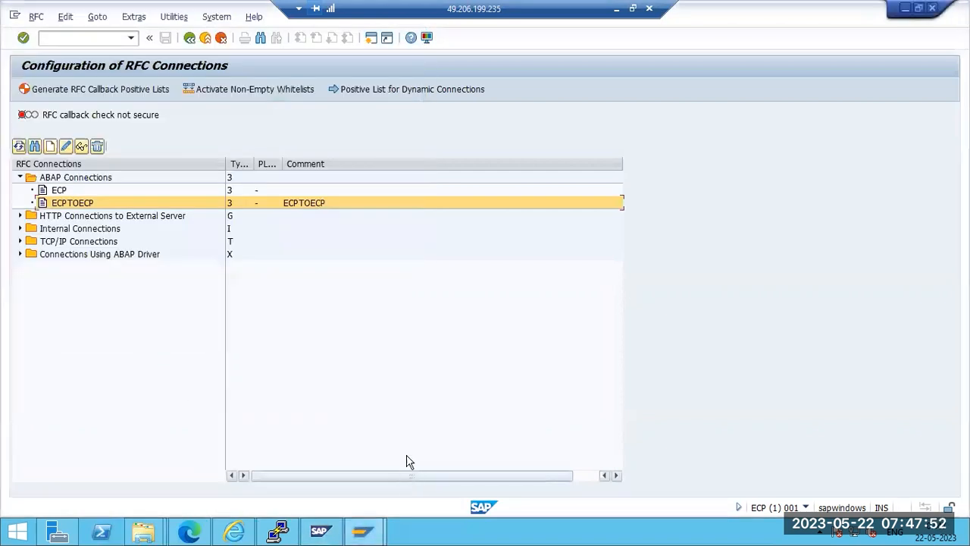
pyautogui.click(617, 9)
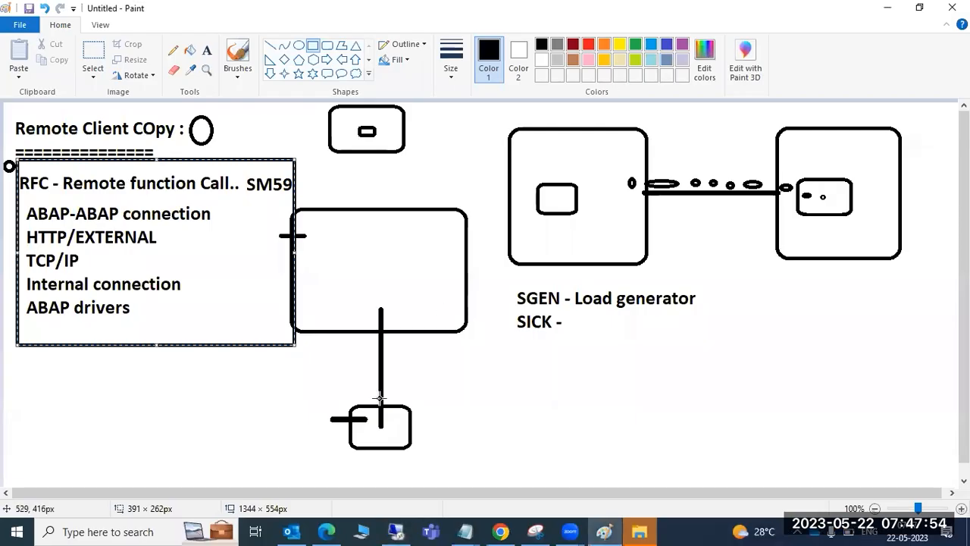
# Clear the old Paint diagram and type step '1)Install NEW system SID=ECD -00' in a text box
pyautogui.hotkey('ctrl', 'z')
pyautogui.hotkey('ctrl', 'z')
pyautogui.hotkey('ctrl', 'z')
pyautogui.hotkey('ctrl', 'z')
pyautogui.hotkey('ctrl', 'z')
pyautogui.hotkey('ctrl', 'z')
pyautogui.hotkey('ctrl', 'z')
pyautogui.hotkey('ctrl', 'z')
pyautogui.hotkey('ctrl', 'z')
pyautogui.hotkey('ctrl', 'z')
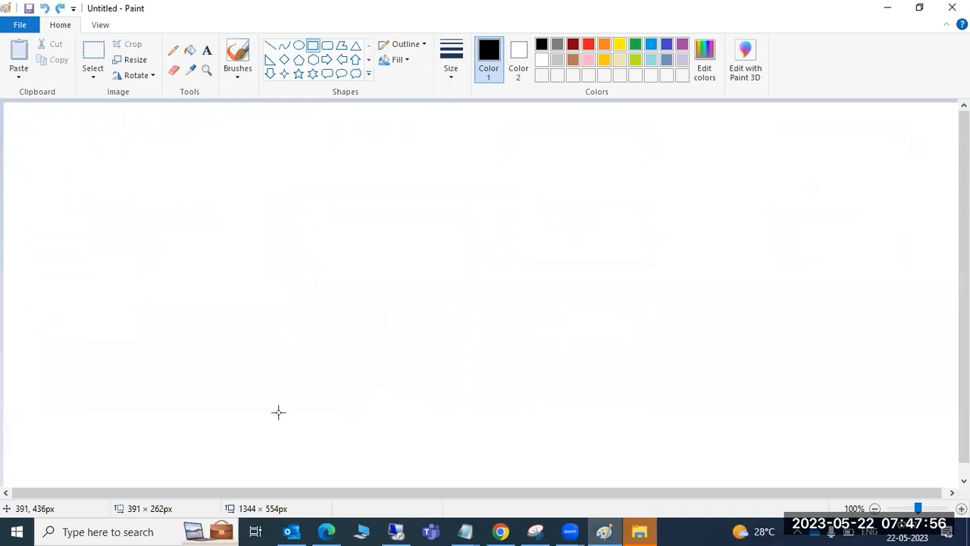
pyautogui.click(206, 50)
pyautogui.moveTo(102, 119); pyautogui.dragTo(561, 468)
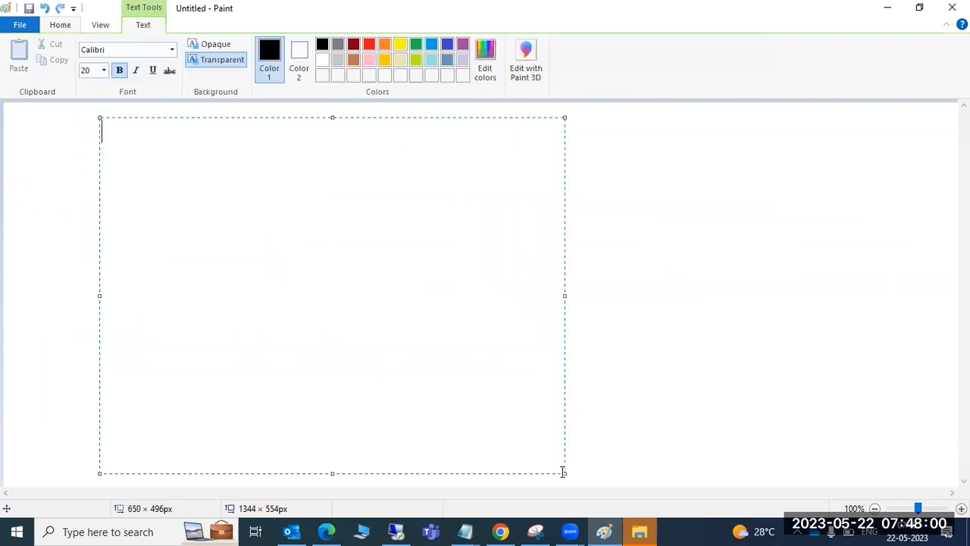
pyautogui.write('1)Install ')
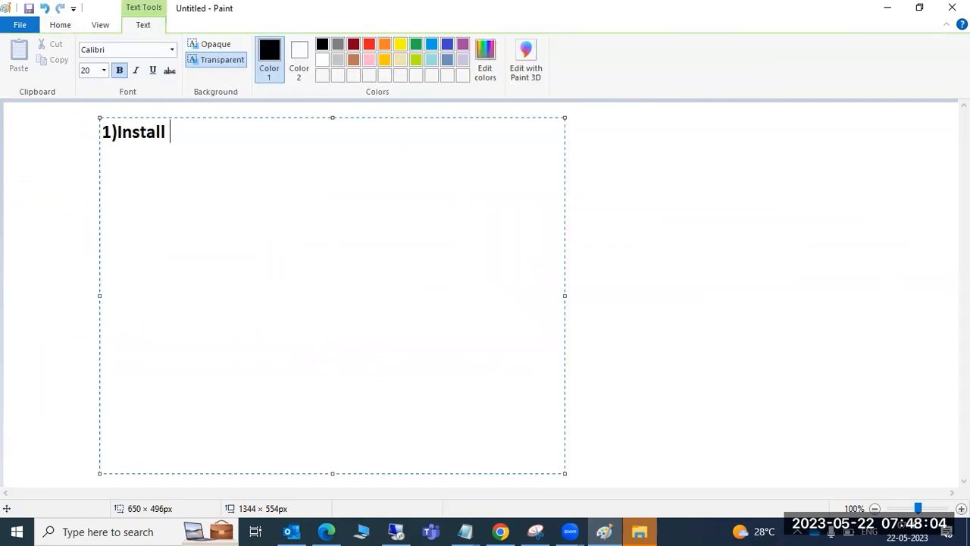
pyautogui.write('NEW system ')
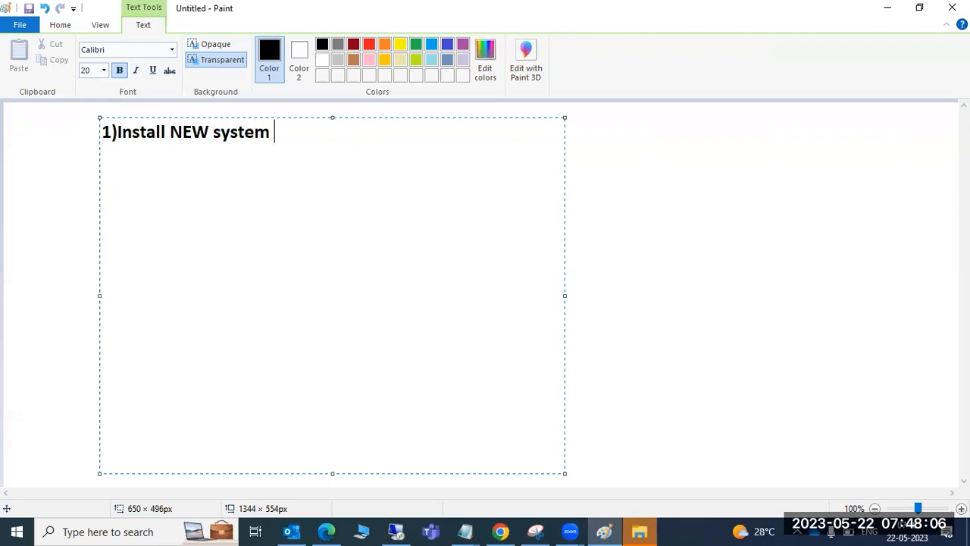
pyautogui.write('SID=E')
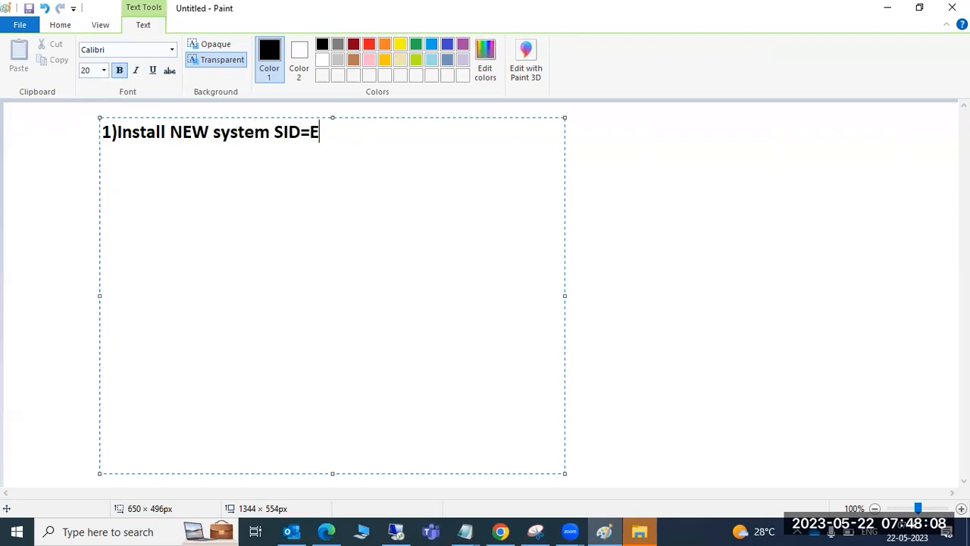
pyautogui.write('CD -))')
pyautogui.press('BackSpace')
pyautogui.press('BackSpace')
pyautogui.write('00')
pyautogui.press('Return')
# Add step 2 about creating the new client and step 3 'Establish the RFC destination from ECP to ECD'
pyautogui.write('2')
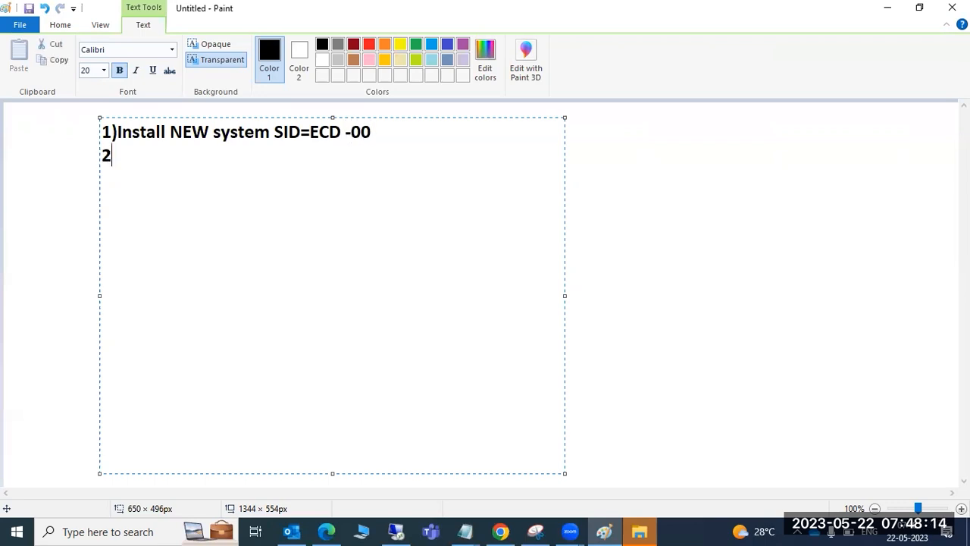
pyautogui.write(')Enable the')
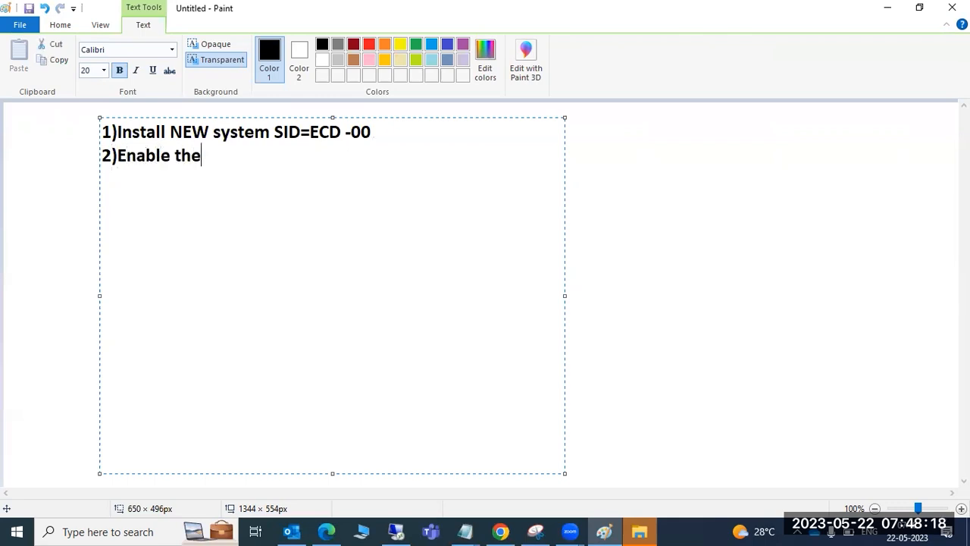
pyautogui.press('BackSpace')
pyautogui.press('BackSpace')
pyautogui.press('BackSpace')
pyautogui.press('BackSpace')
pyautogui.press('BackSpace')
pyautogui.press('BackSpace')
pyautogui.press('BackSpace')
pyautogui.press('BackSpace')
pyautogui.press('BackSpace')
pyautogui.press('BackSpace')
pyautogui.write('Create the nrw')
pyautogui.press('BackSpace')
pyautogui.press('BackSpace')
pyautogui.write('ew clie')
pyautogui.write('nt both ')
pyautogui.write('the ')
pyautogui.write('new')
pyautogui.press('BackSpace')
pyautogui.press('BackSpace')
pyautogui.press('BackSpace')
pyautogui.press('BackSpace')
pyautogui.press('BackSpace')
pyautogui.press('BackSpace')
pyautogui.write('e systems ')
pyautogui.write('3)')
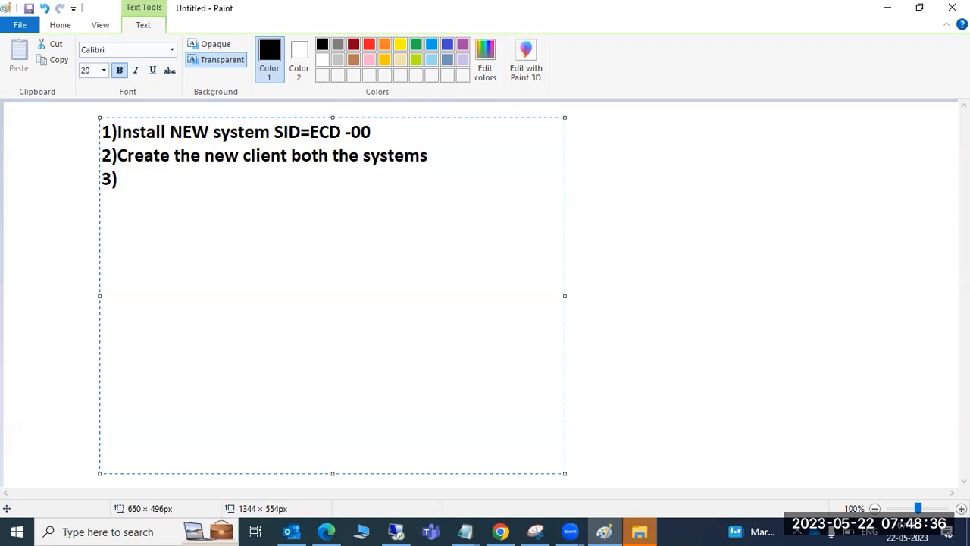
pyautogui.write('Establ')
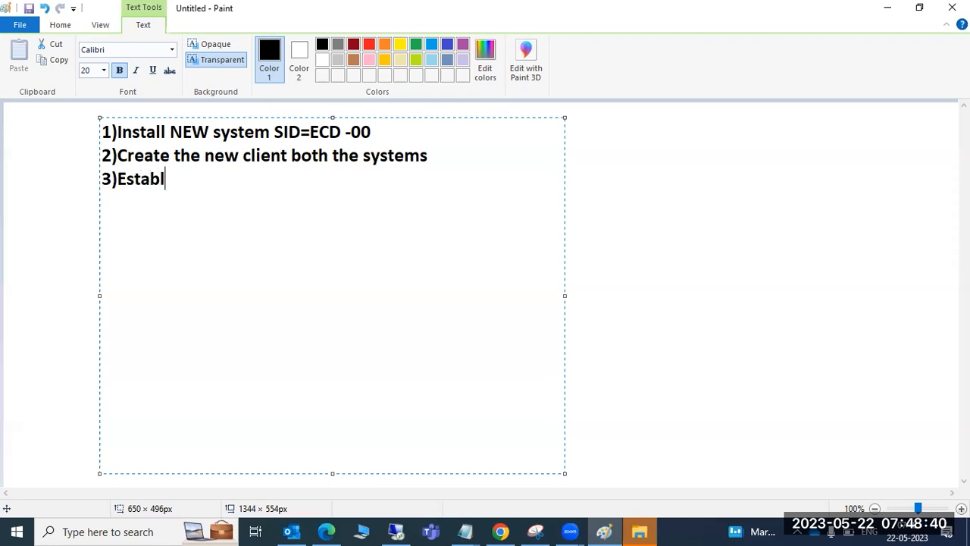
pyautogui.write('ish the RFC')
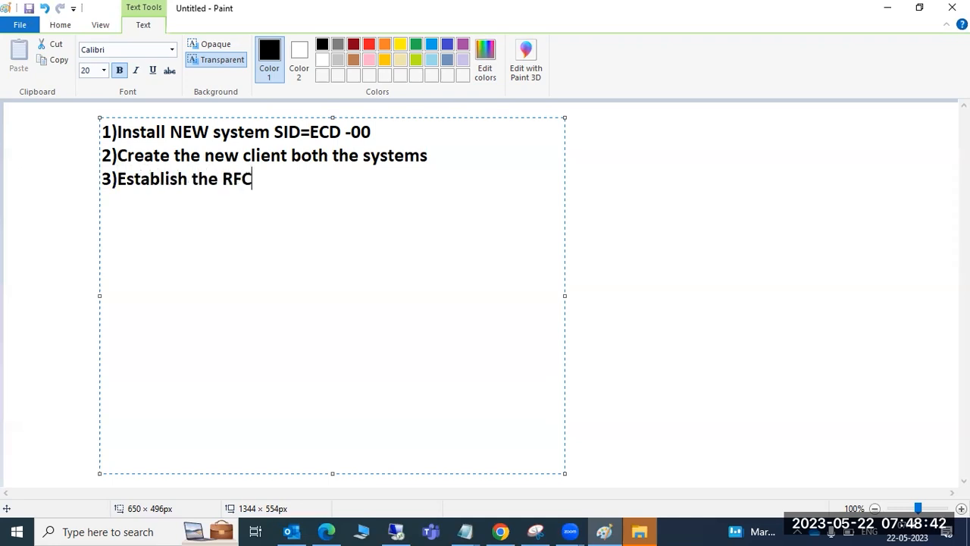
pyautogui.write(' destination from ECP to ECD')
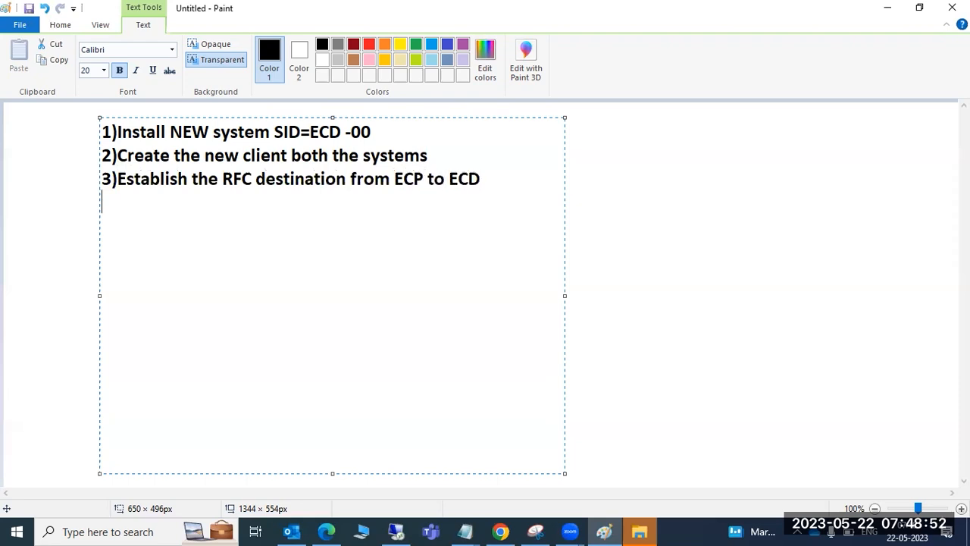
# Add step '4)perform local client copy in ECP', highlight the list, and return to the SAP session
pyautogui.press('Return')
pyautogui.write('4)perform local client copy in ECP')
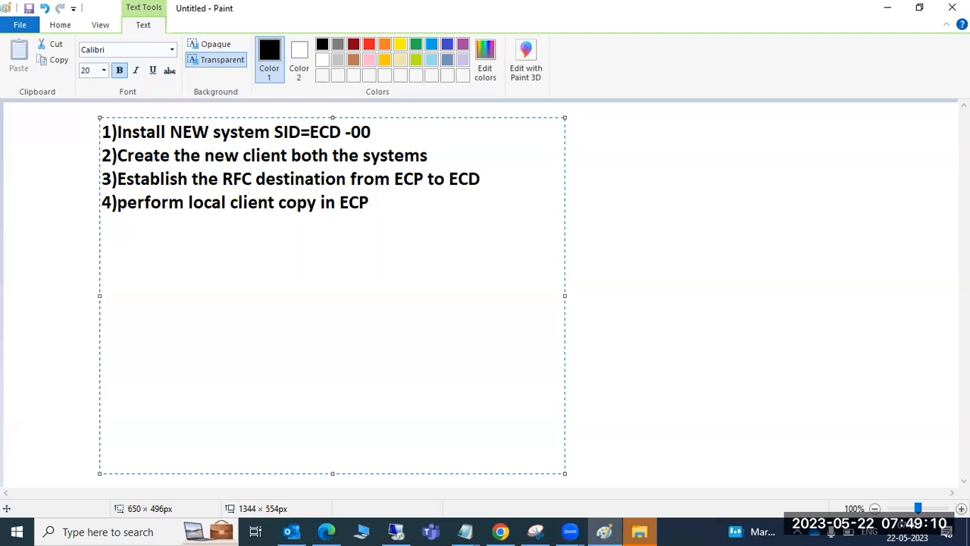
pyautogui.write('(SAP_ALL,SAP')
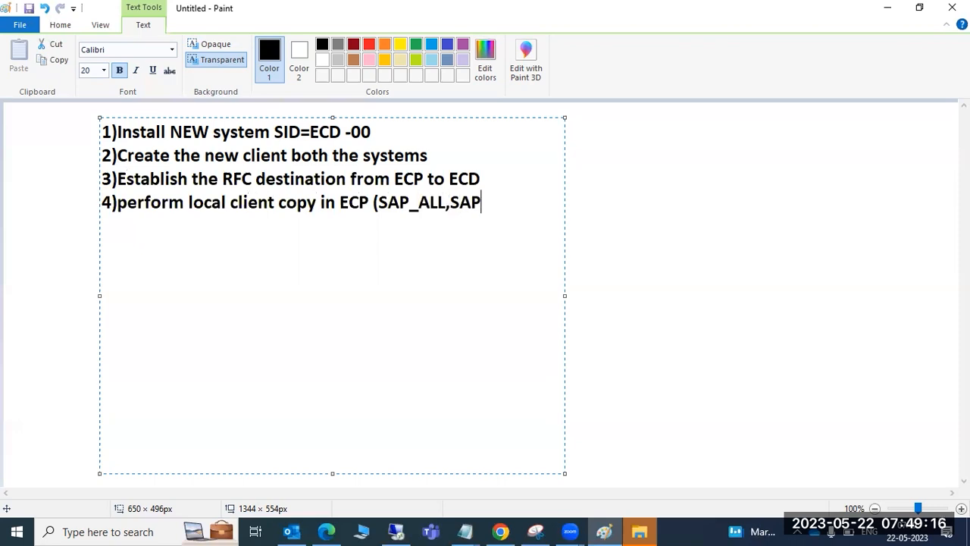
pyautogui.write('_USER)')
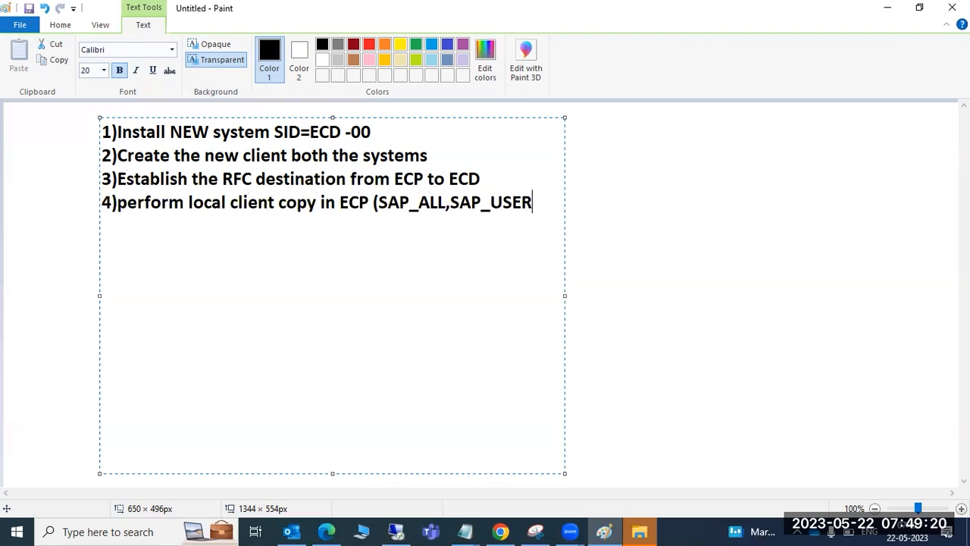
pyautogui.press('BackSpace')
pyautogui.press('BackSpace')
pyautogui.press('BackSpace')
pyautogui.press('BackSpace')
pyautogui.press('BackSpace')
pyautogui.press('BackSpace')
pyautogui.press('BackSpace')
pyautogui.press('BackSpace')
pyautogui.press('BackSpace')
pyautogui.press('BackSpace')
pyautogui.press('BackSpace')
pyautogui.press('BackSpace')
pyautogui.press('BackSpace')
pyautogui.press('BackSpace')
pyautogui.press('BackSpace')
pyautogui.press('BackSpace')
pyautogui.press('BackSpace')
pyautogui.press('BackSpace')
pyautogui.press('BackSpace')
pyautogui.press('BackSpace')
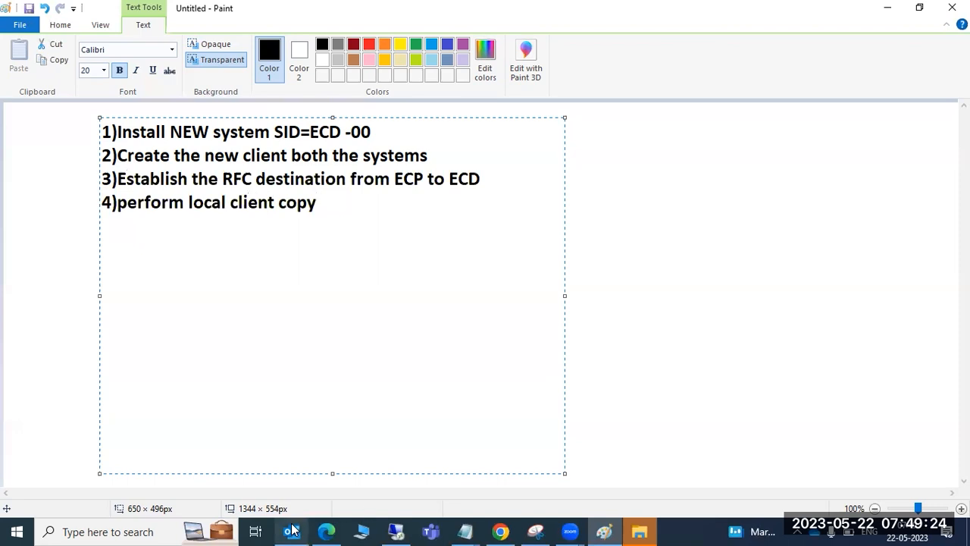
pyautogui.moveTo(317, 206); pyautogui.dragTo(222, 129)
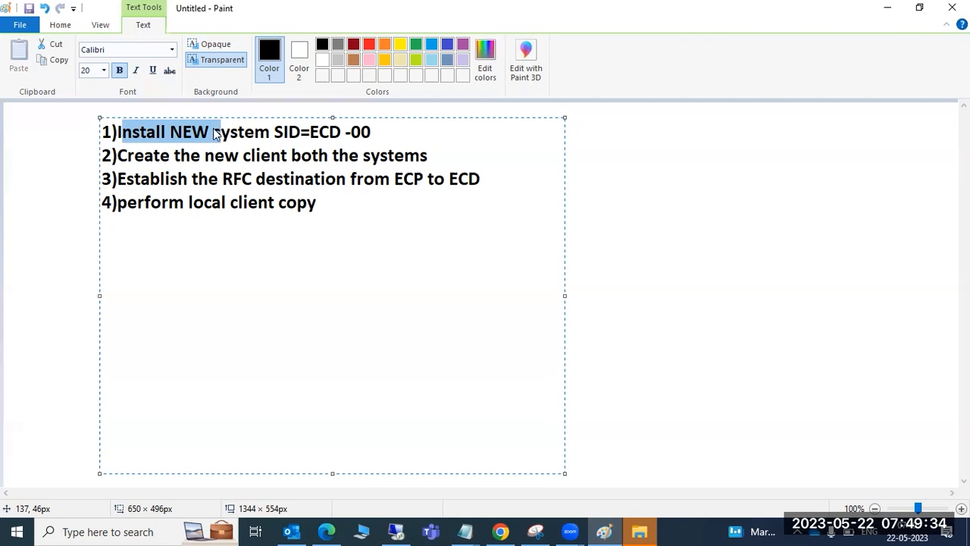
pyautogui.moveTo(119, 156); pyautogui.dragTo(225, 155)
pyautogui.click(396, 532)
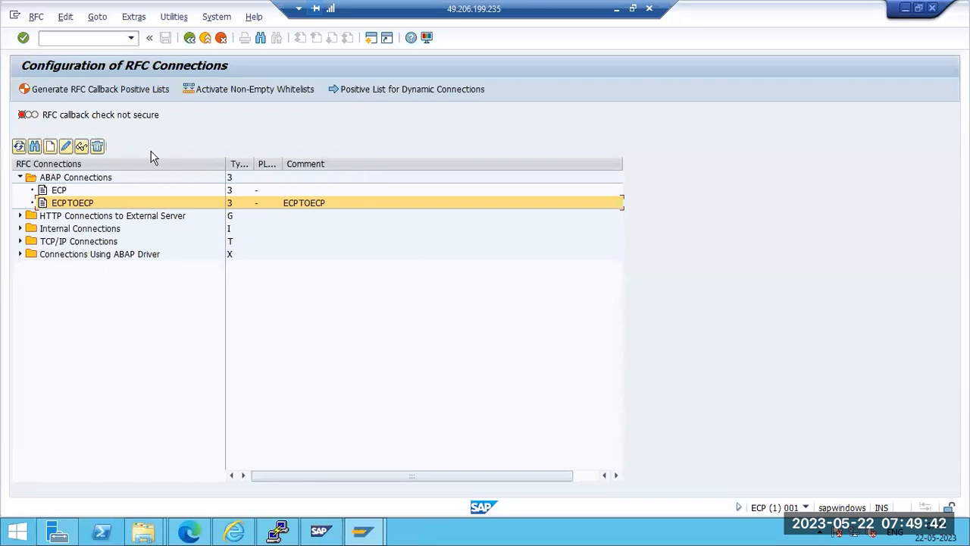
# Return SAP to Easy Access, minimize it, and highlight the RFC destination wording in step 3
pyautogui.press('F3')
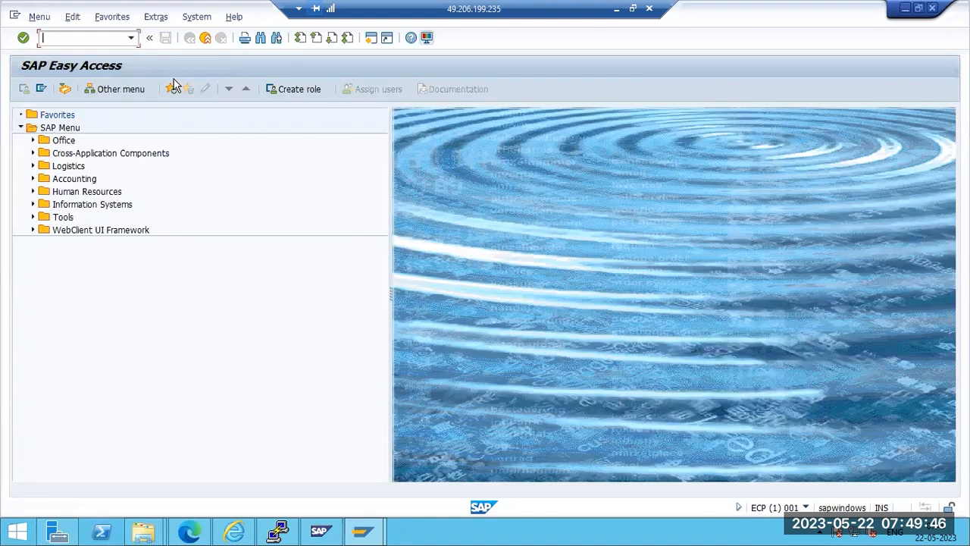
pyautogui.click(616, 9)
pyautogui.moveTo(200, 182); pyautogui.dragTo(301, 180)
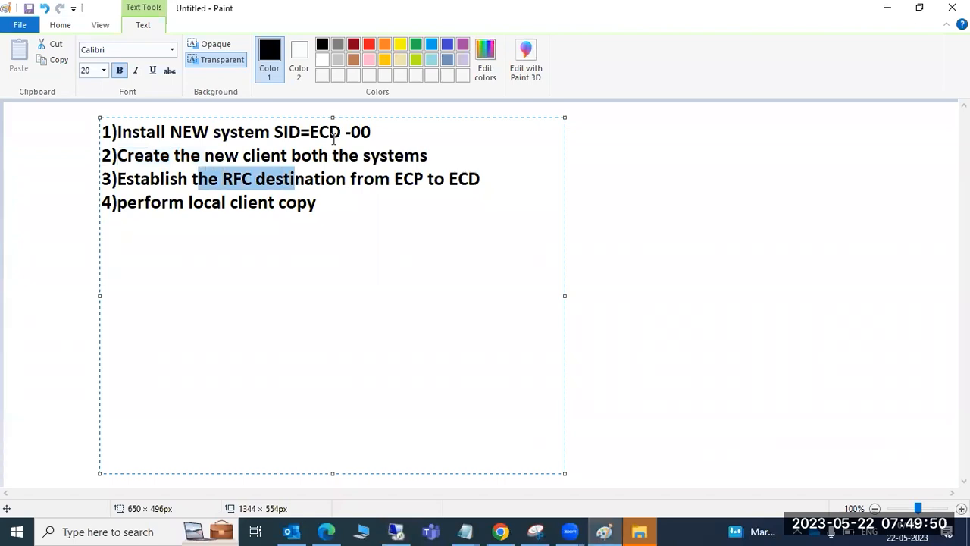
pyautogui.moveTo(494, 180); pyautogui.dragTo(98, 176)
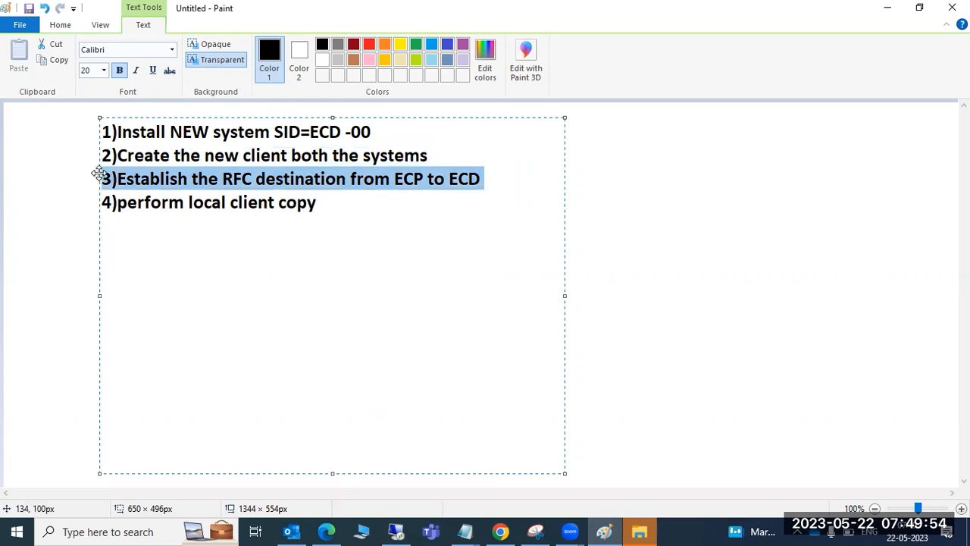
pyautogui.doubleClick(135, 186)
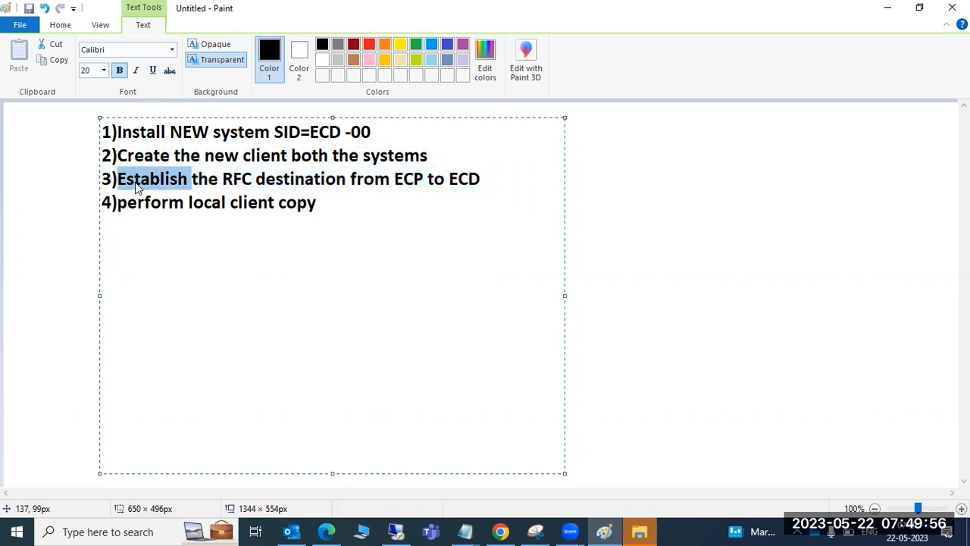
# Highlight the client copy and new client phrases in steps 4 and 2, then open the zoom recordings folder
pyautogui.moveTo(320, 203); pyautogui.dragTo(210, 201)
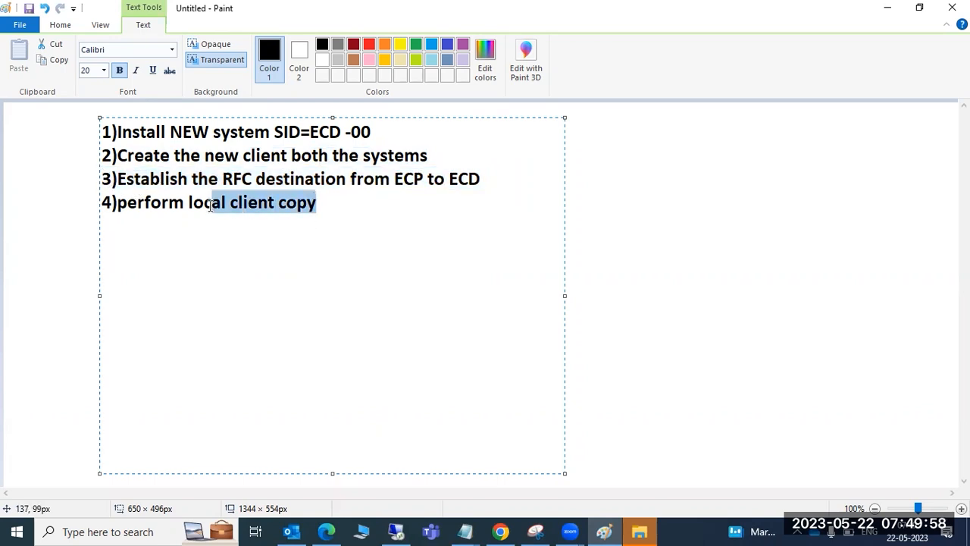
pyautogui.moveTo(202, 156); pyautogui.dragTo(256, 154)
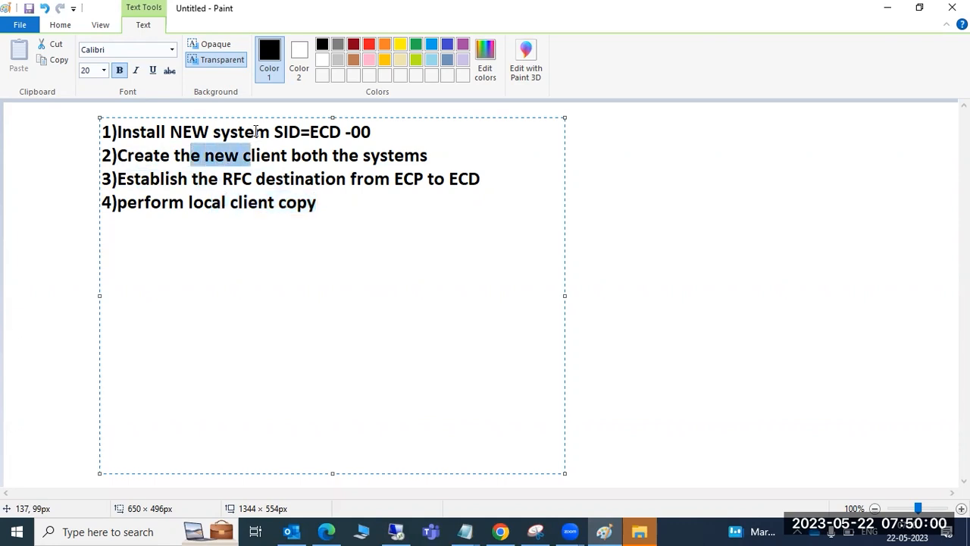
pyautogui.click(255, 131)
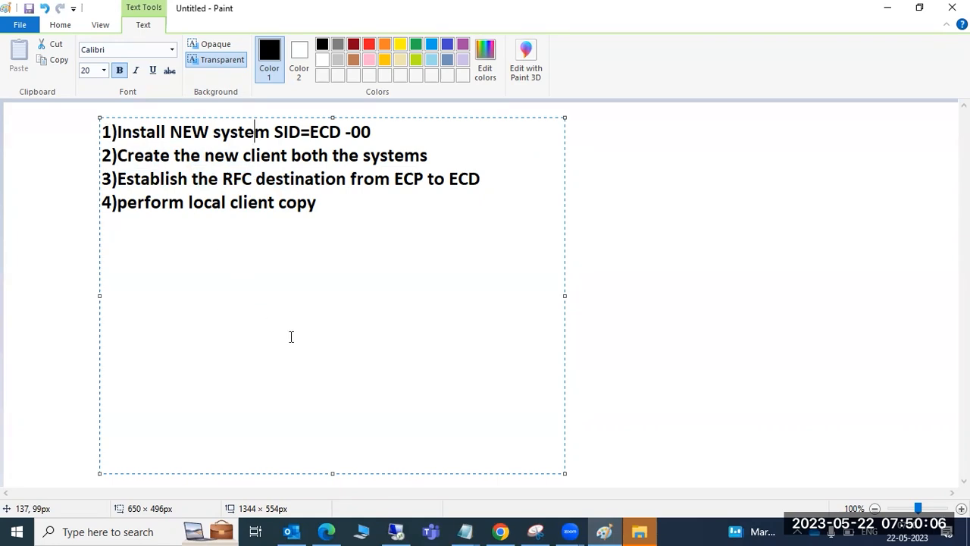
pyautogui.click(639, 531)
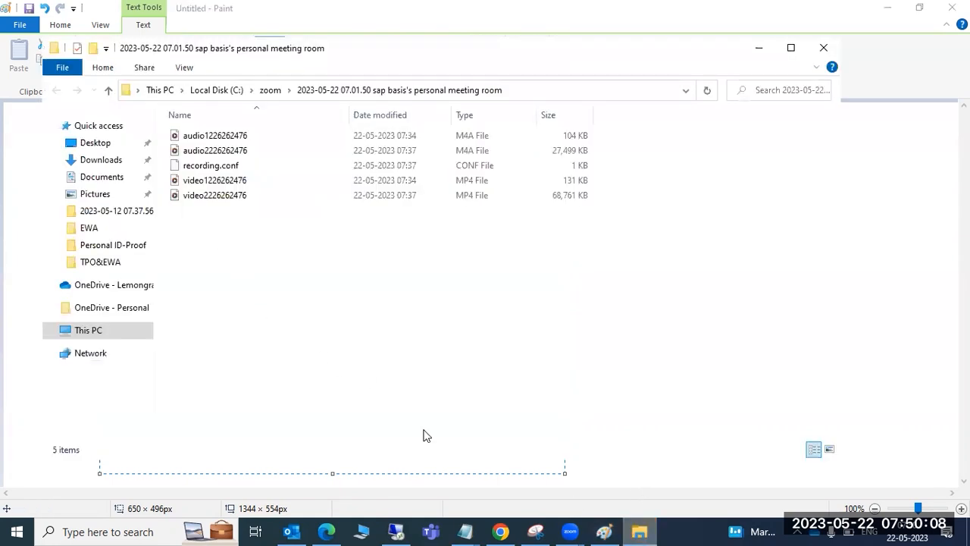
# Close the Windows About settings page and the zoom recordings folder to reveal the Paint checklist
pyautogui.rightClick(84, 333)
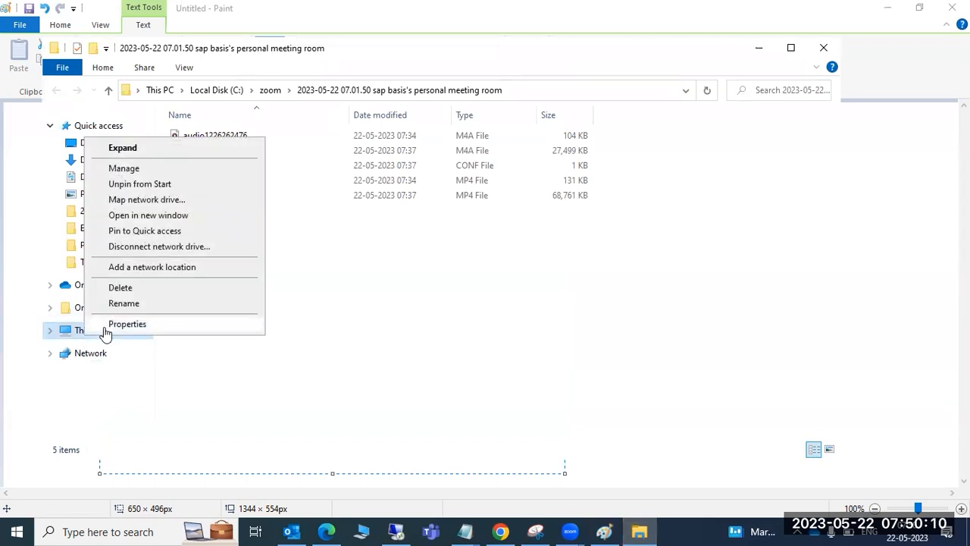
pyautogui.click(105, 326)
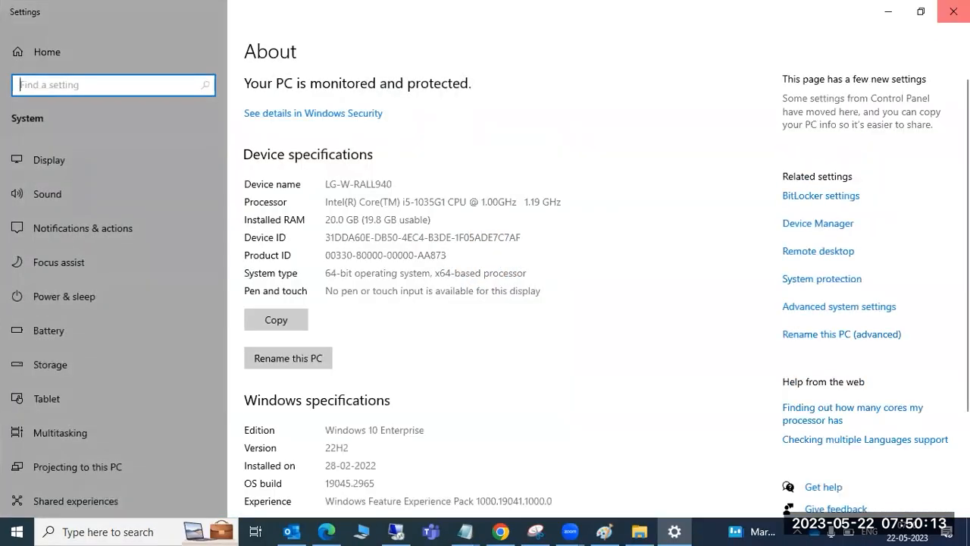
pyautogui.click(954, 11)
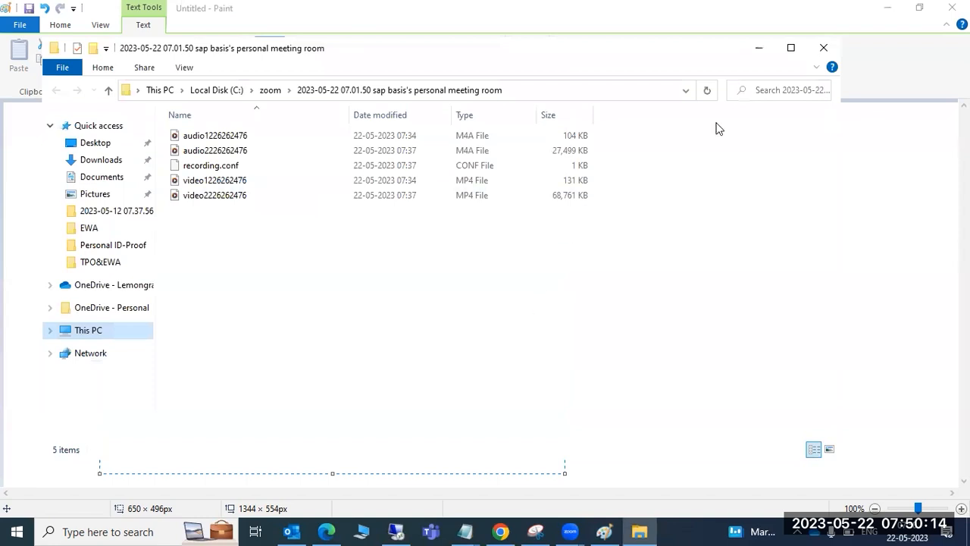
pyautogui.click(824, 48)
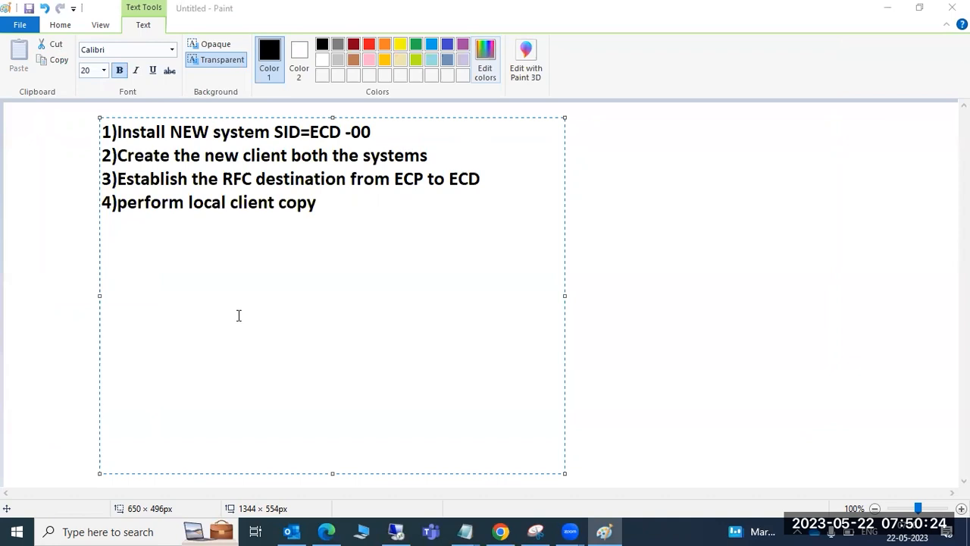
# Add a text note below the list reading saplinux1, HDB and 00 on separate lines, then select it
pyautogui.click(626, 121)
pyautogui.moveTo(375, 229); pyautogui.dragTo(775, 436)
pyautogui.write('saplinux1')
pyautogui.press('Return')
pyautogui.write('H')
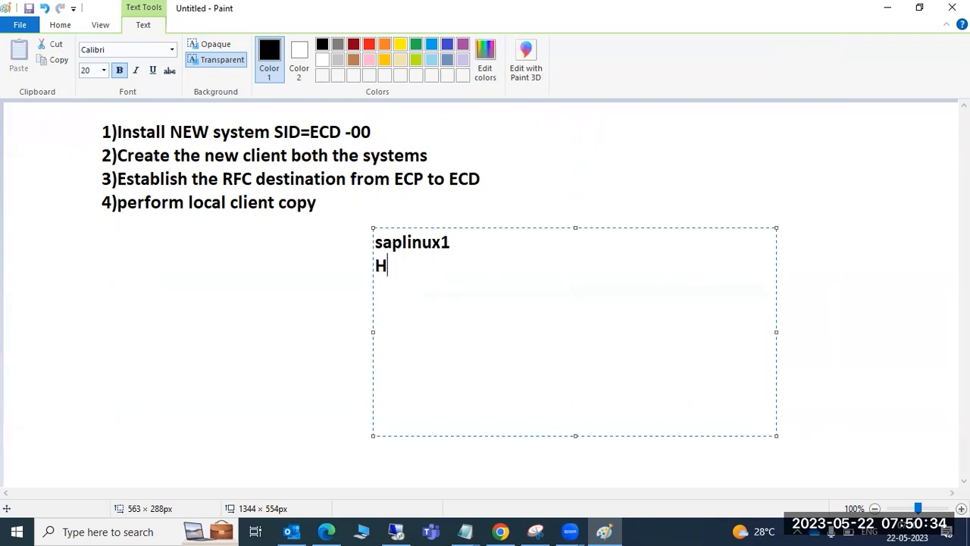
pyautogui.write('DB 00')
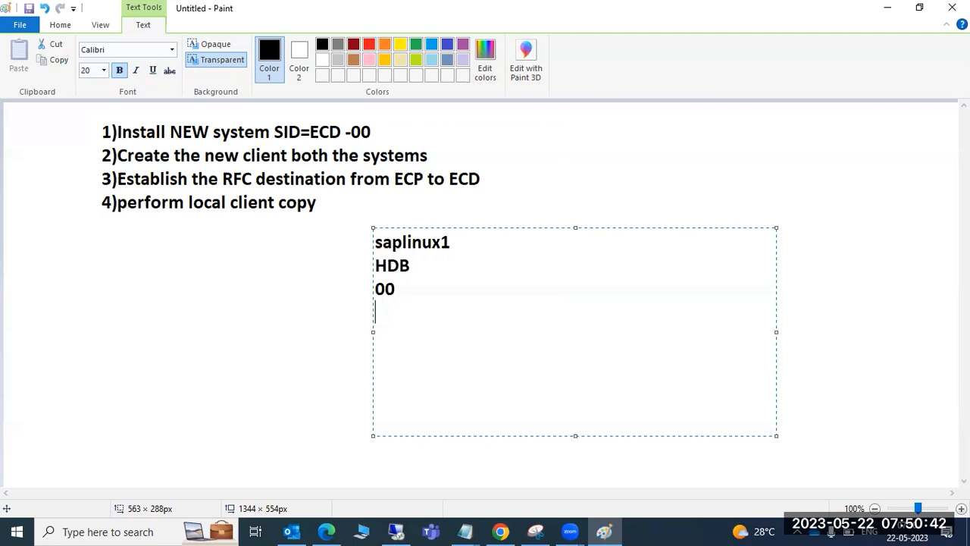
pyautogui.moveTo(468, 295)
pyautogui.mouseDown()
pyautogui.moveTo(386, 265)
pyautogui.moveTo(369, 242)
pyautogui.mouseUp()
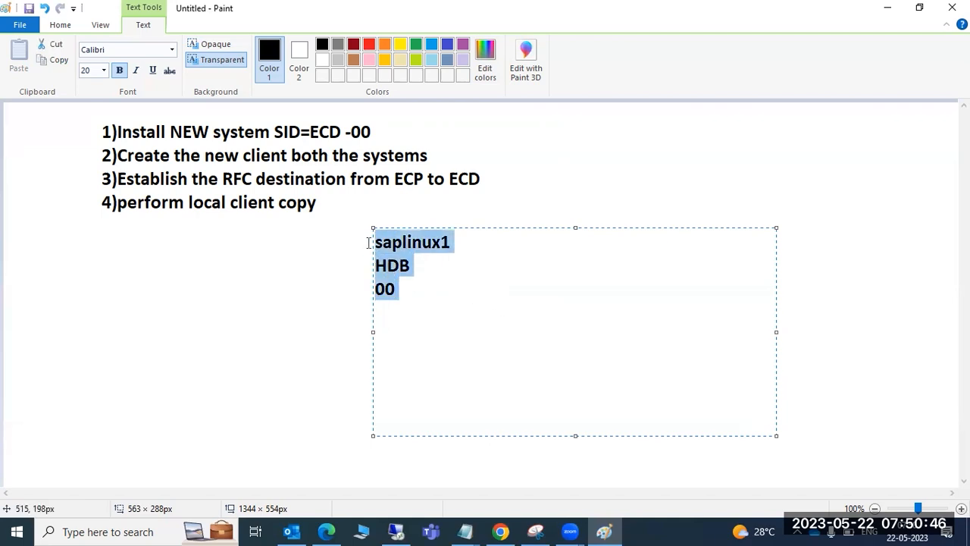
pyautogui.moveTo(377, 240); pyautogui.dragTo(403, 294)
# Acknowledge the completed installation, dismiss the feedback request, and exit Software Provisioning Manager
pyautogui.click(400, 531)
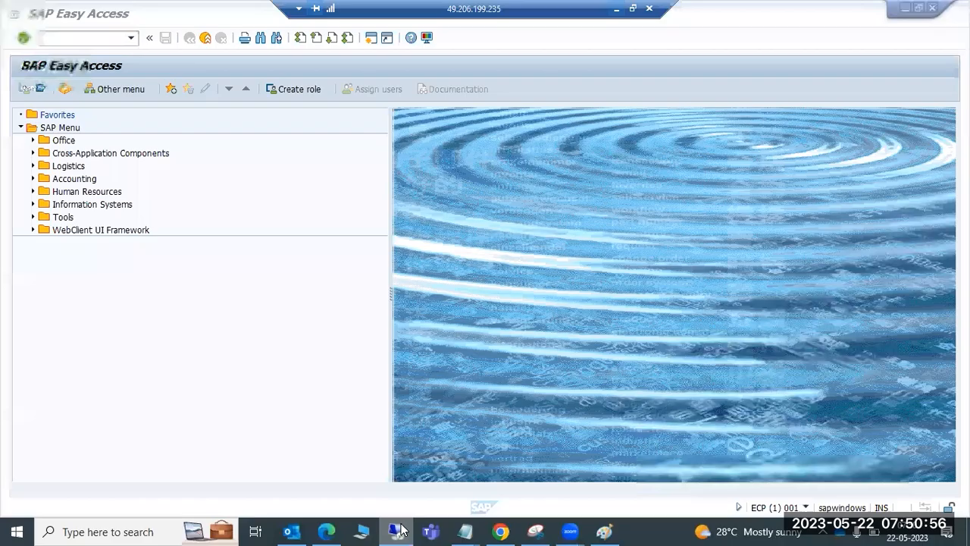
pyautogui.click(199, 532)
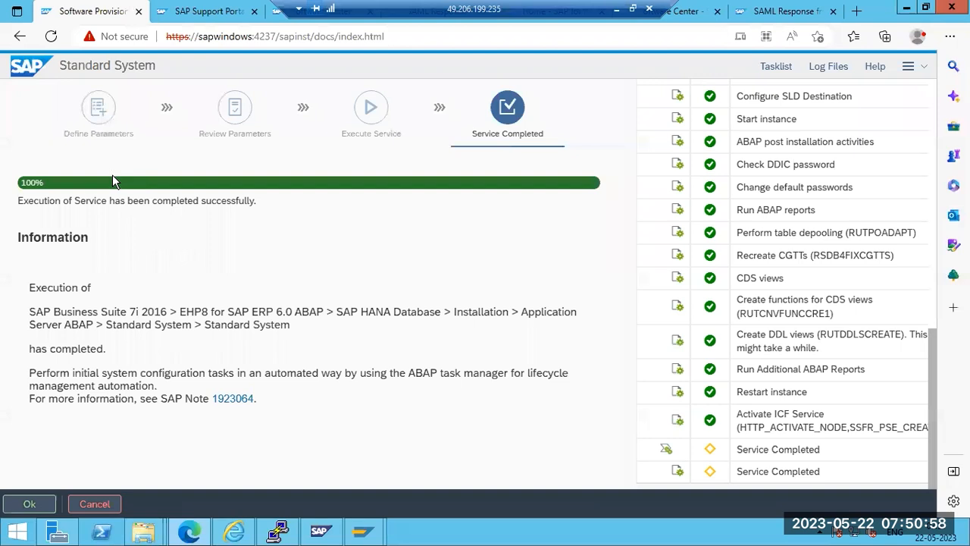
pyautogui.click(28, 502)
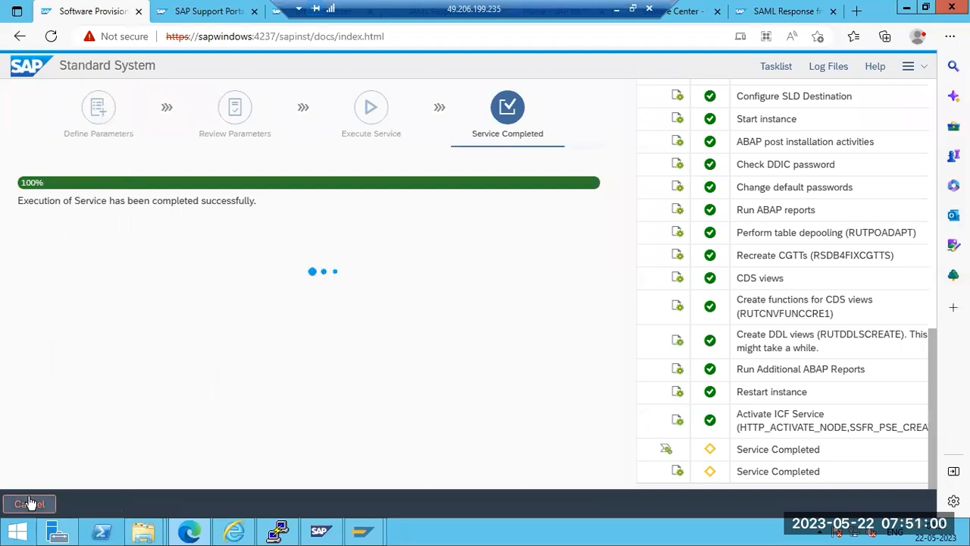
pyautogui.rightClick(451, 533)
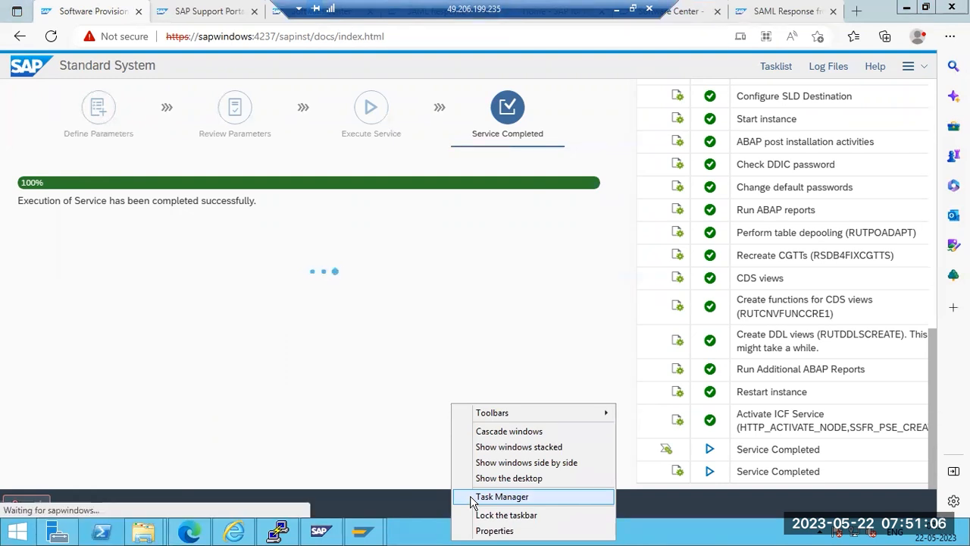
pyautogui.click(500, 496)
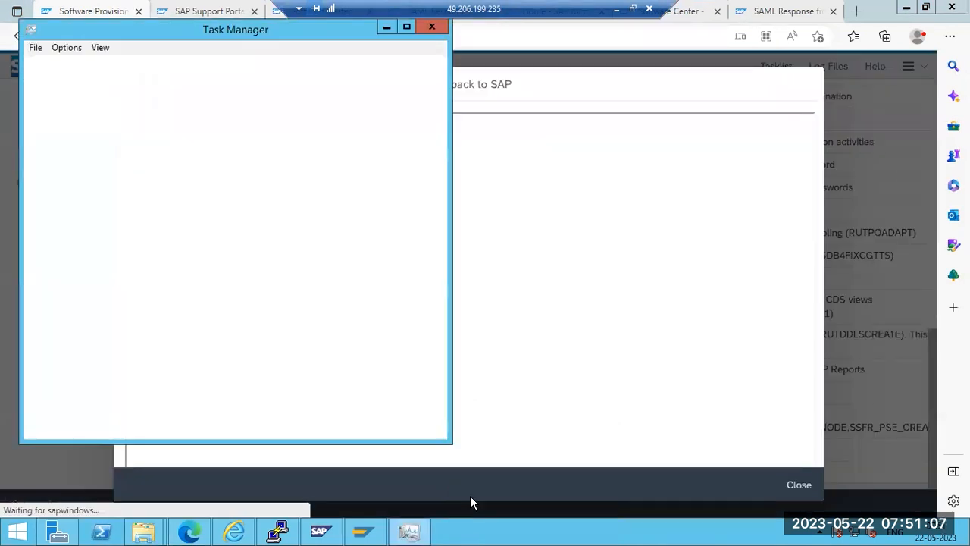
pyautogui.click(797, 485)
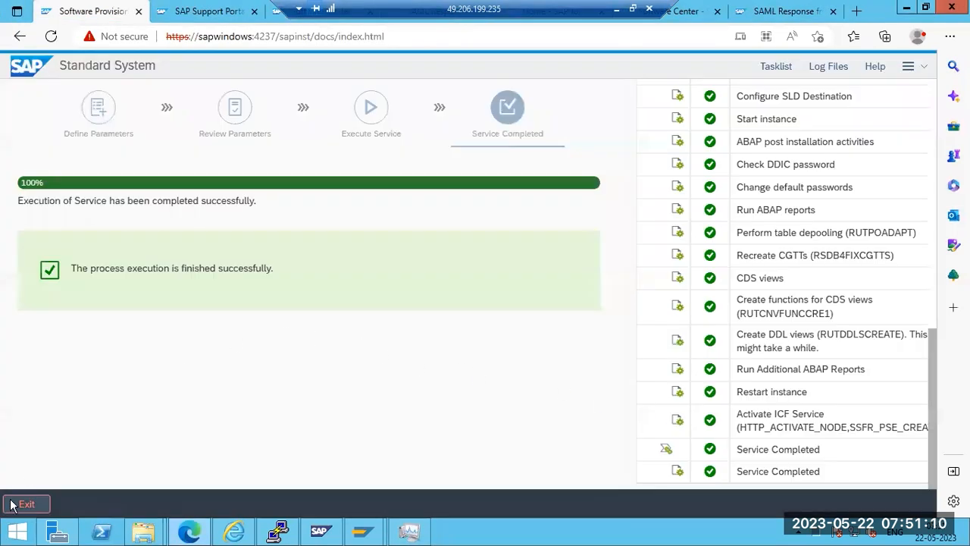
pyautogui.click(17, 508)
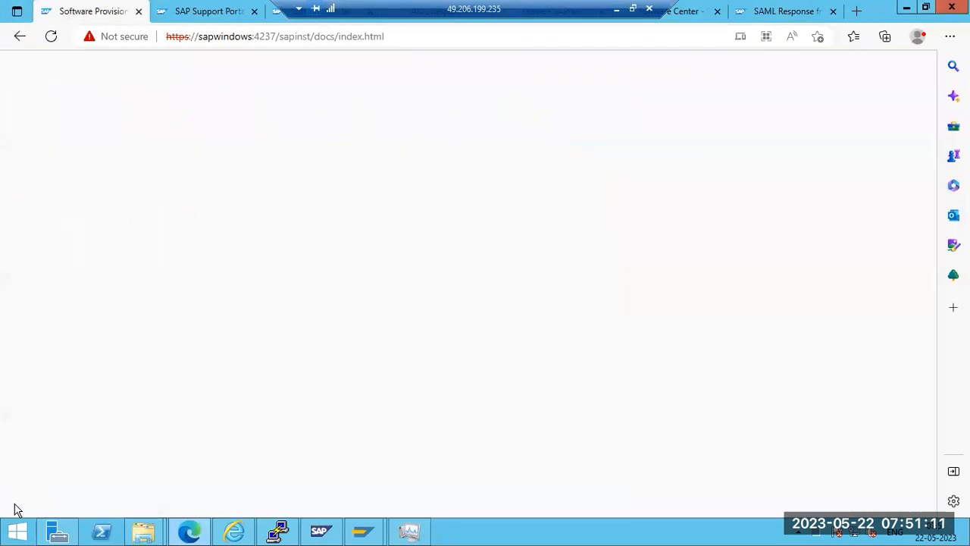
# Close the Provisioning Manager, Support Portal, Software Center, SAML Response and SAP for Me browser tabs
pyautogui.click(139, 13)
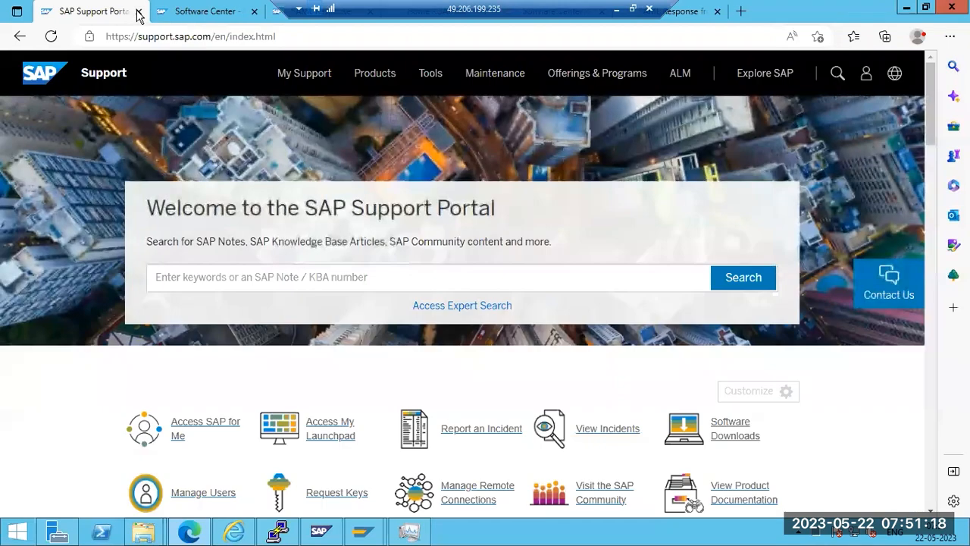
pyautogui.click(138, 12)
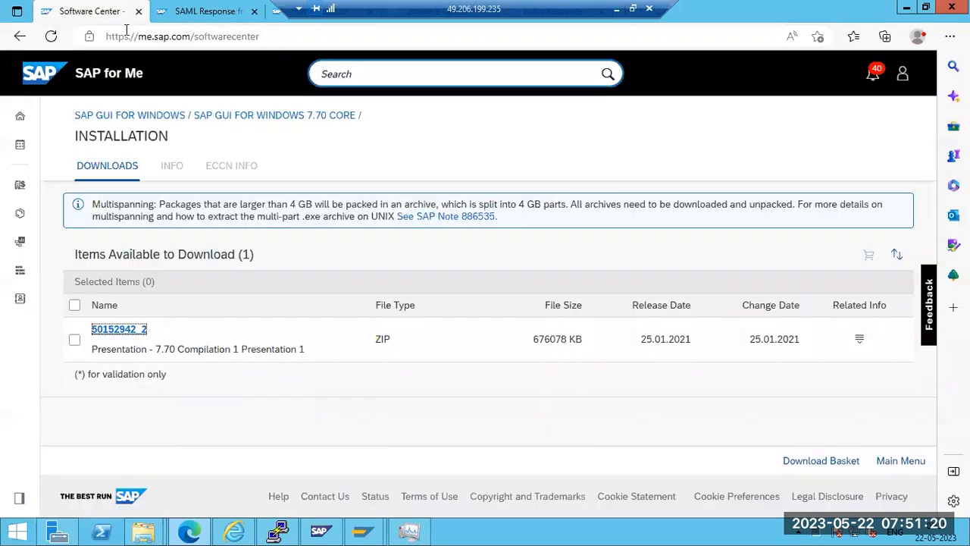
pyautogui.click(139, 13)
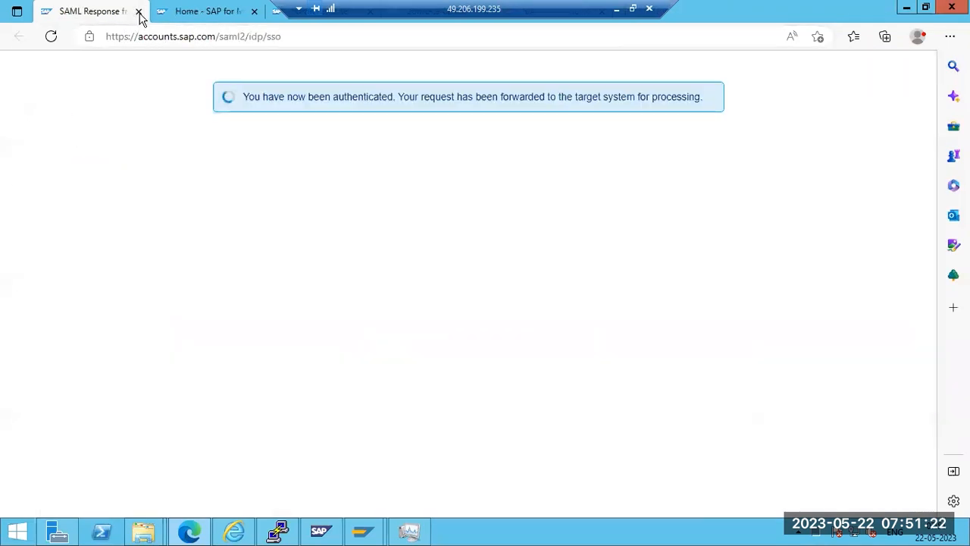
pyautogui.click(139, 12)
pyautogui.click(139, 12)
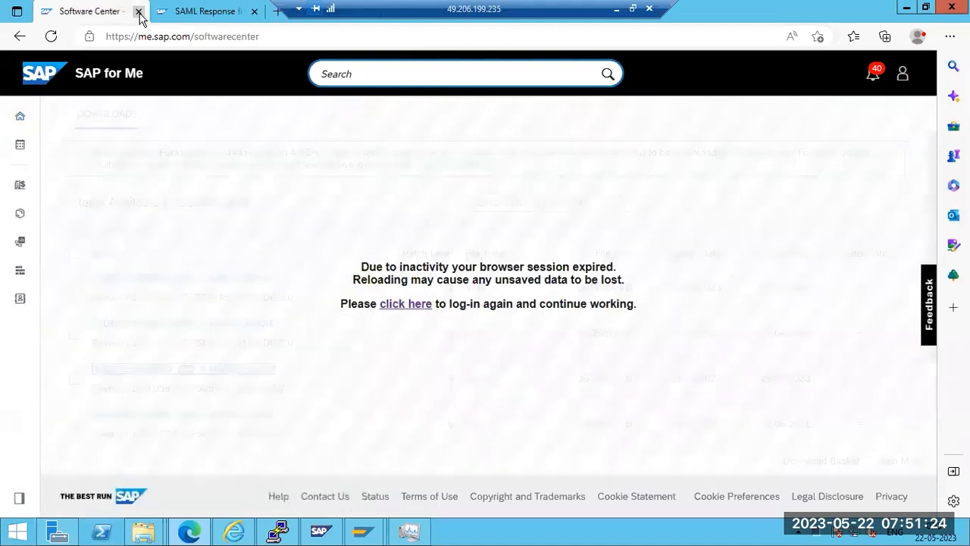
pyautogui.click(139, 12)
pyautogui.click(138, 13)
# In File Explorer, open the SAPSOFTWARES folder on New Volume (E:)
pyautogui.click(164, 472)
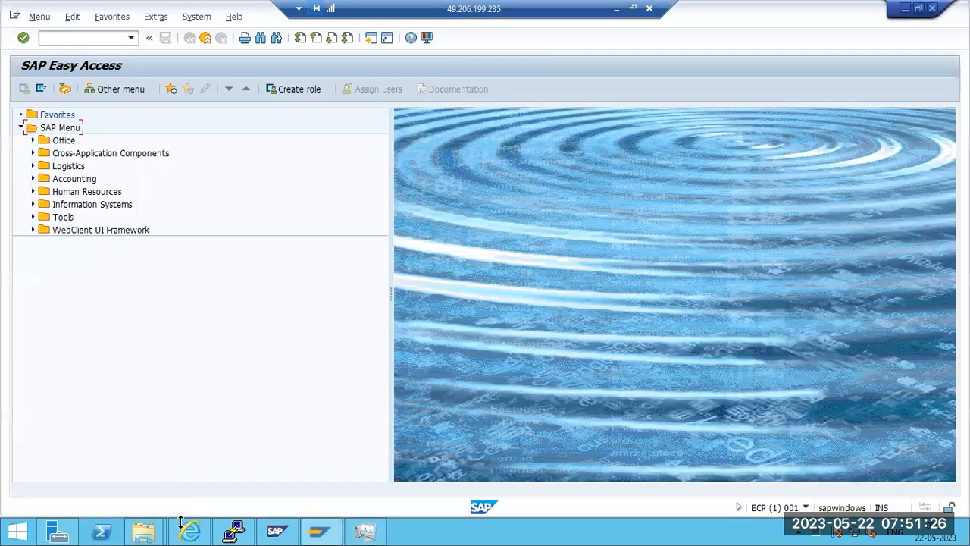
pyautogui.click(148, 531)
pyautogui.click(182, 495)
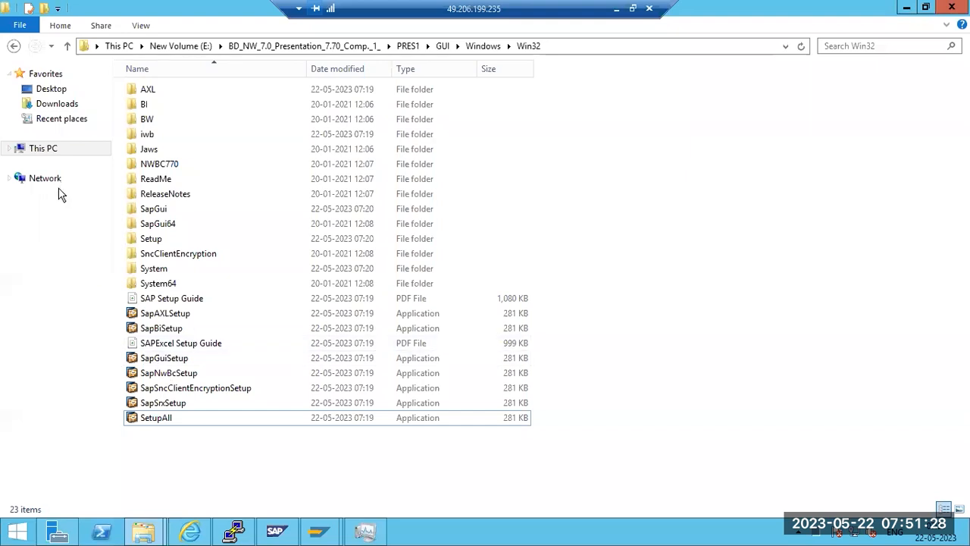
pyautogui.click(46, 155)
pyautogui.doubleClick(558, 220)
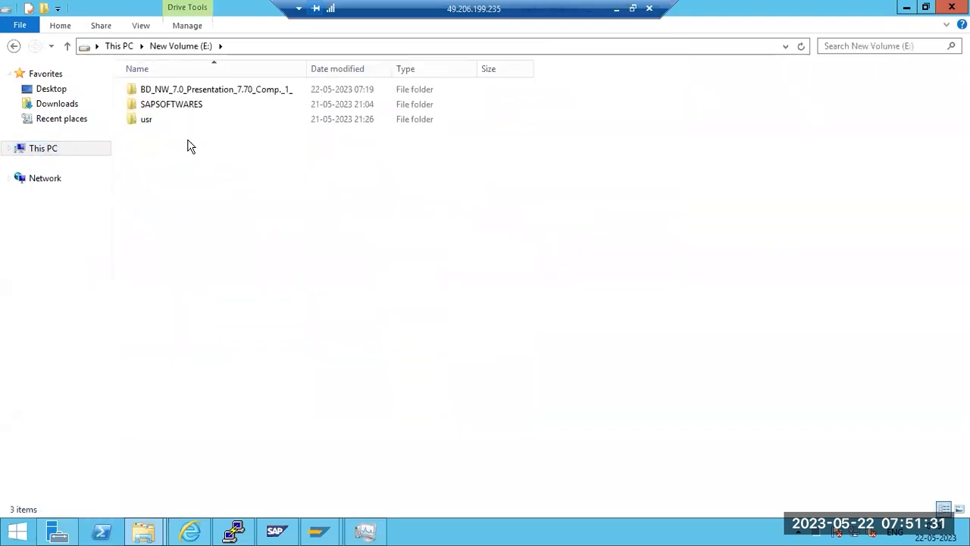
pyautogui.doubleClick(166, 104)
# Check the contents of the export, kernel, saphostagent and swpm subfolders in turn
pyautogui.click(162, 93)
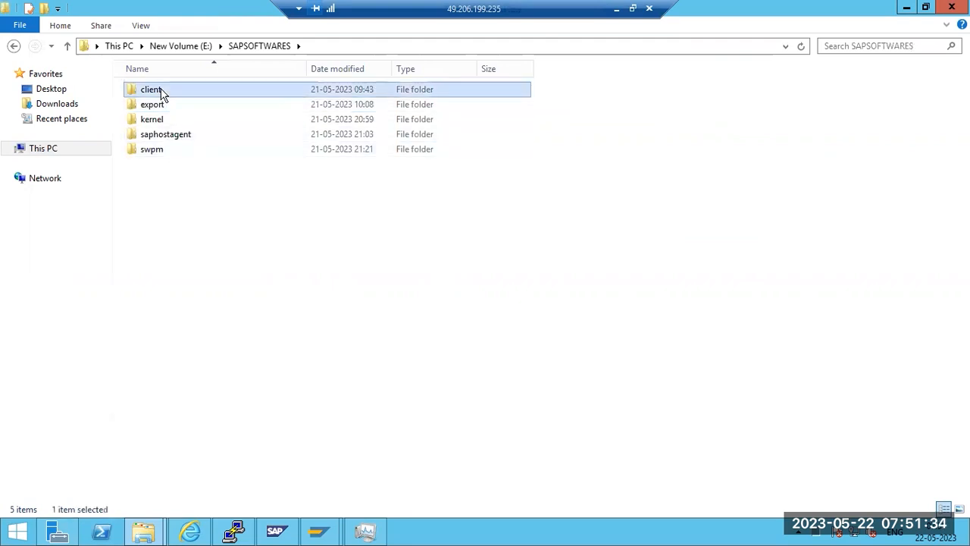
pyautogui.click(160, 109)
pyautogui.doubleClick(161, 108)
pyautogui.press('BackSpace')
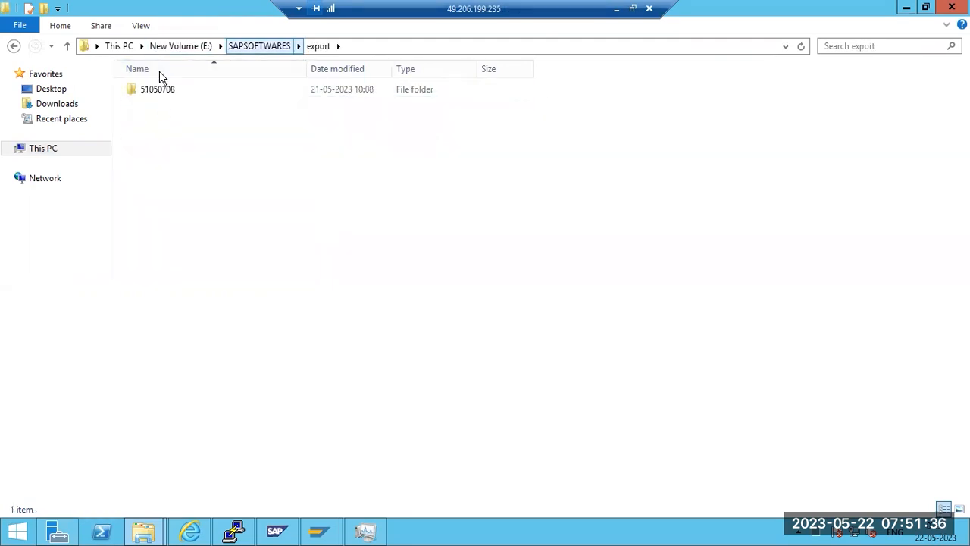
pyautogui.doubleClick(155, 119)
pyautogui.press('BackSpace')
pyautogui.doubleClick(187, 136)
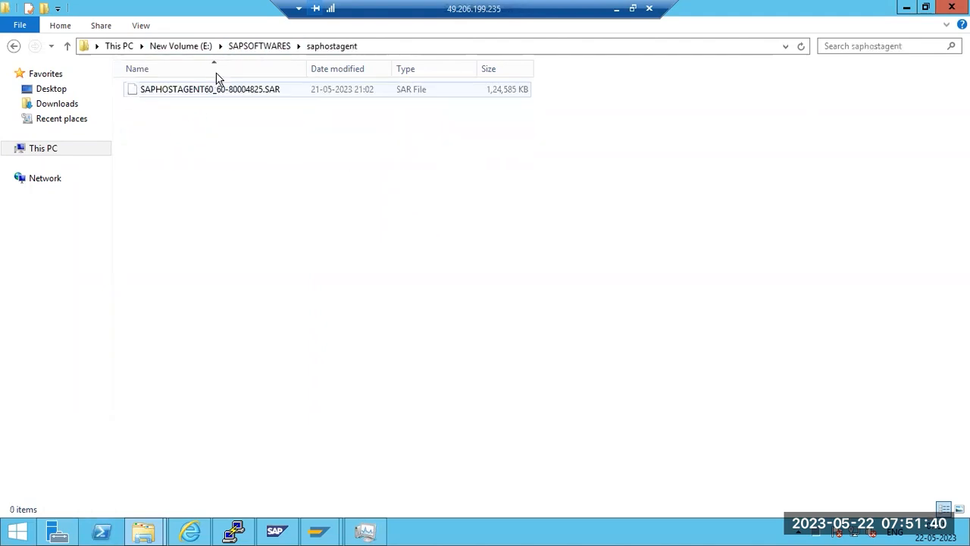
pyautogui.press('BackSpace')
pyautogui.doubleClick(169, 149)
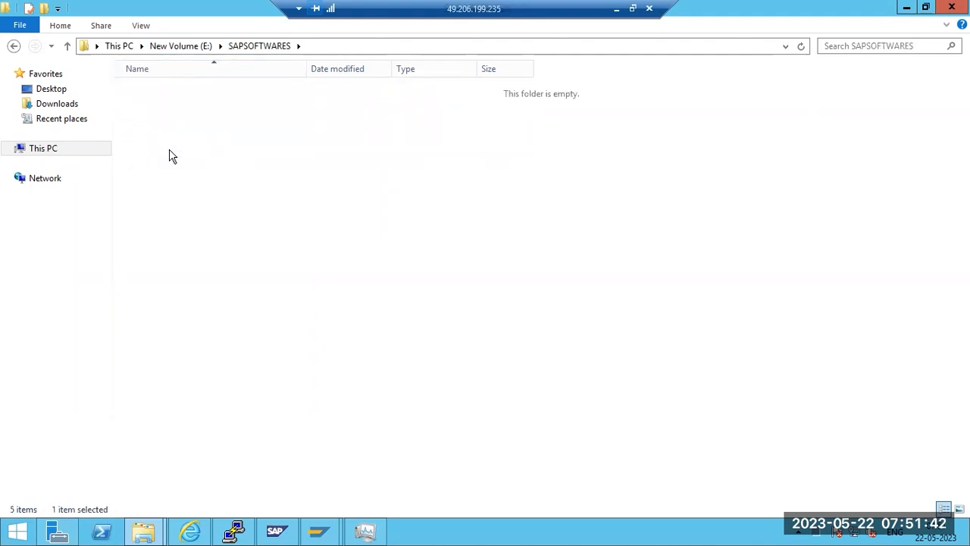
pyautogui.scroll(-6, 228, 364)
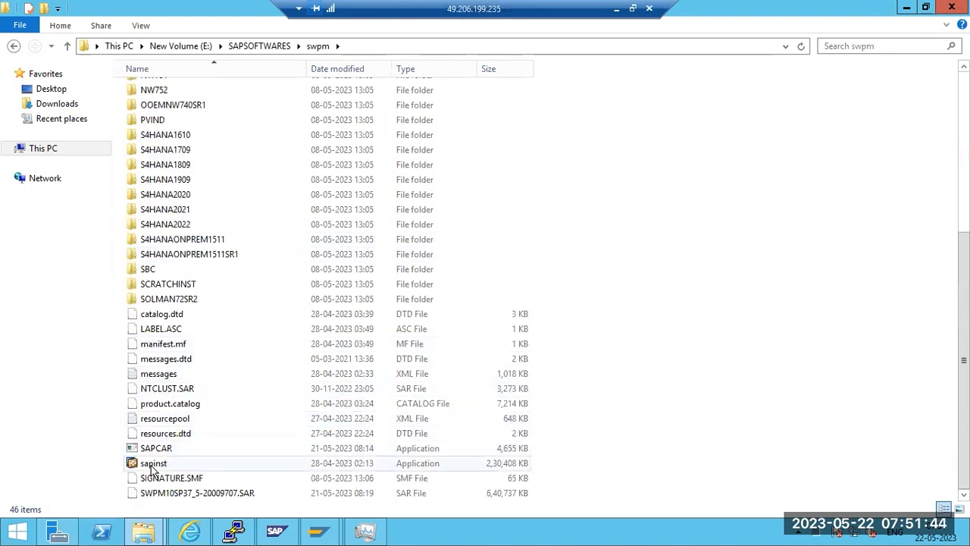
# Close Task Manager and the swpm Explorer window, leaving SAP Easy Access showing
pyautogui.click(364, 530)
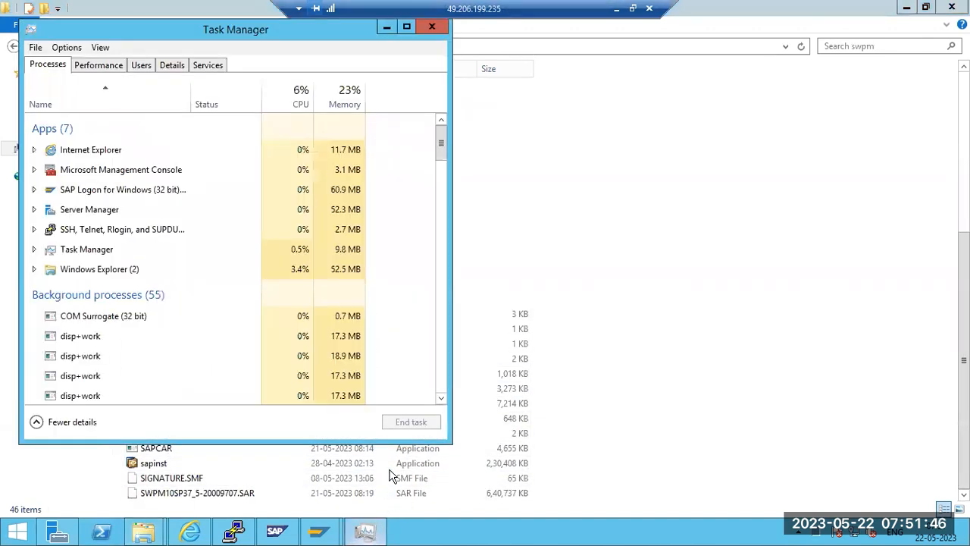
pyautogui.hotkey('alt', 'F4')
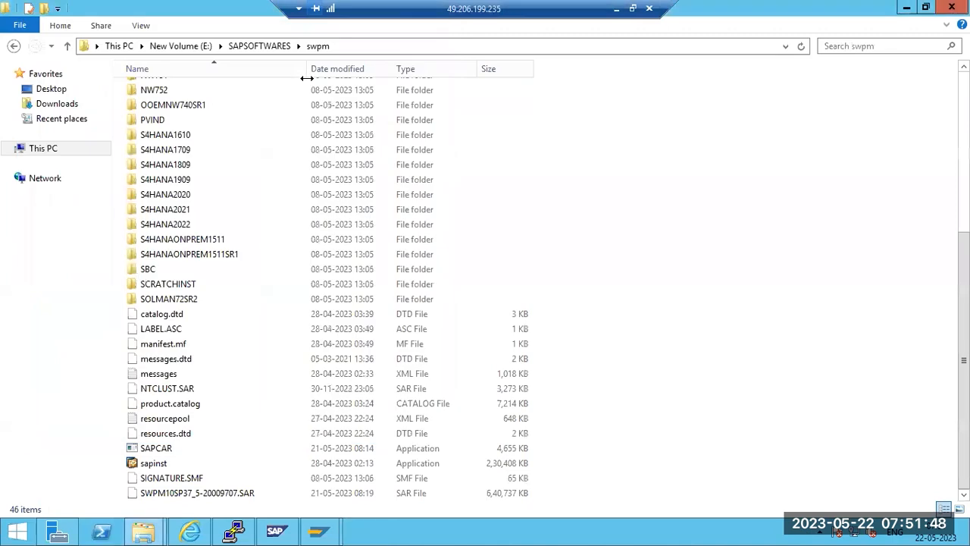
pyautogui.click(958, 4)
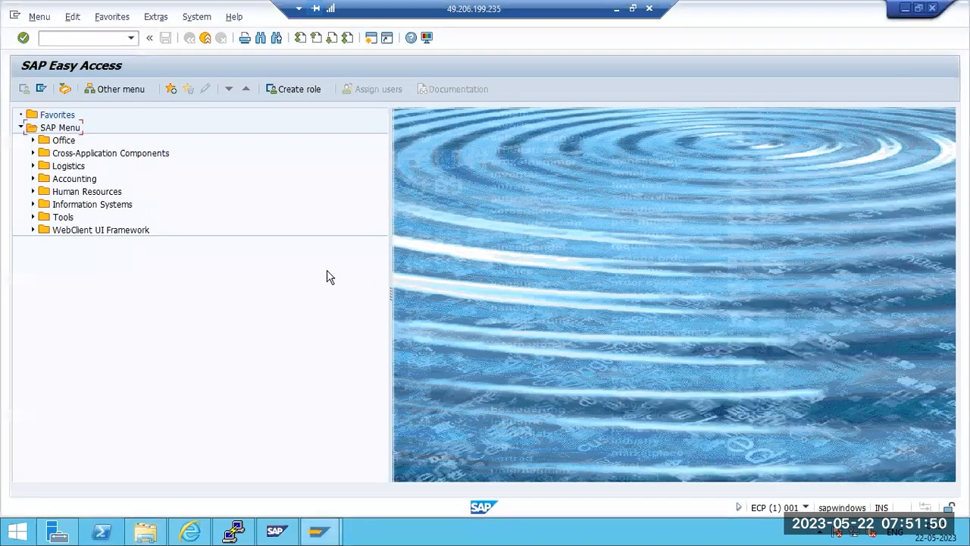